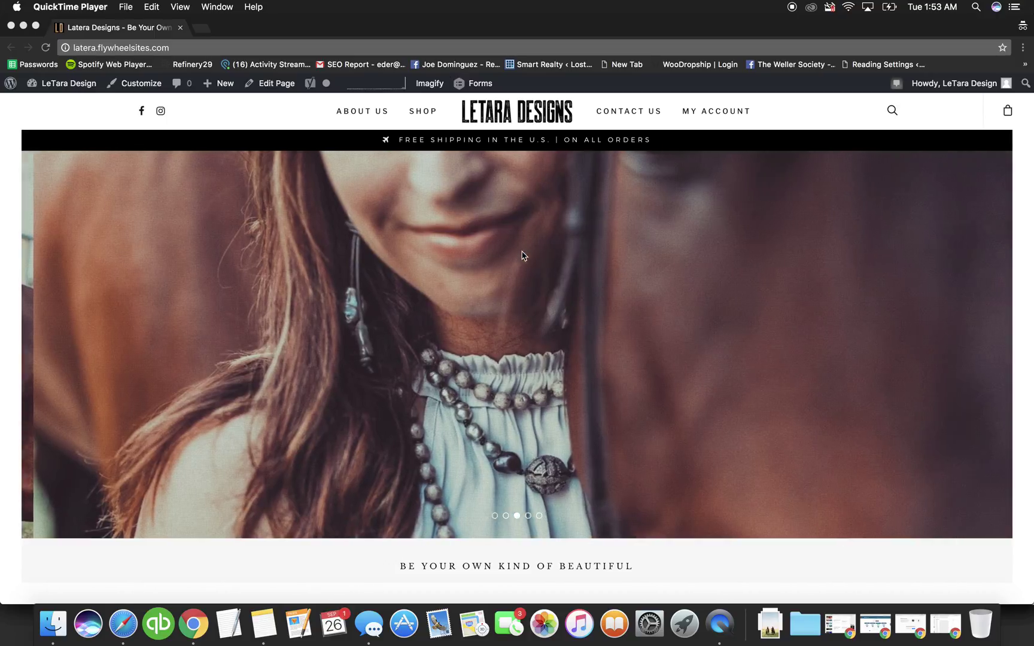
- Log out of the WordPress admin account from the store's home page
scroll(522, 258, down, 5)
scroll(522, 260, down, 10)
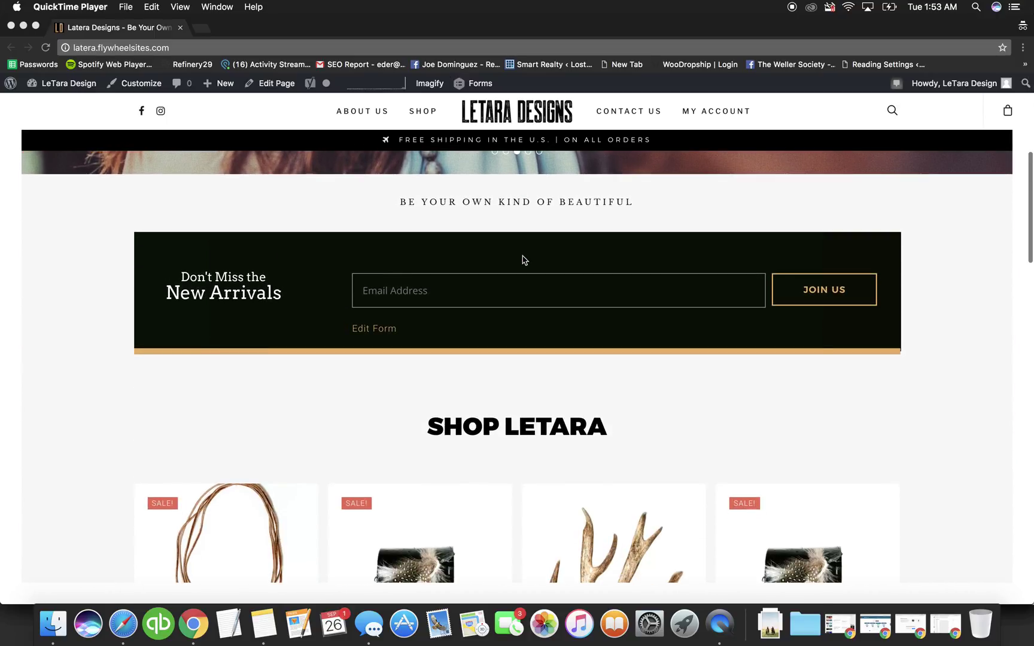
scroll(522, 259, up, 15)
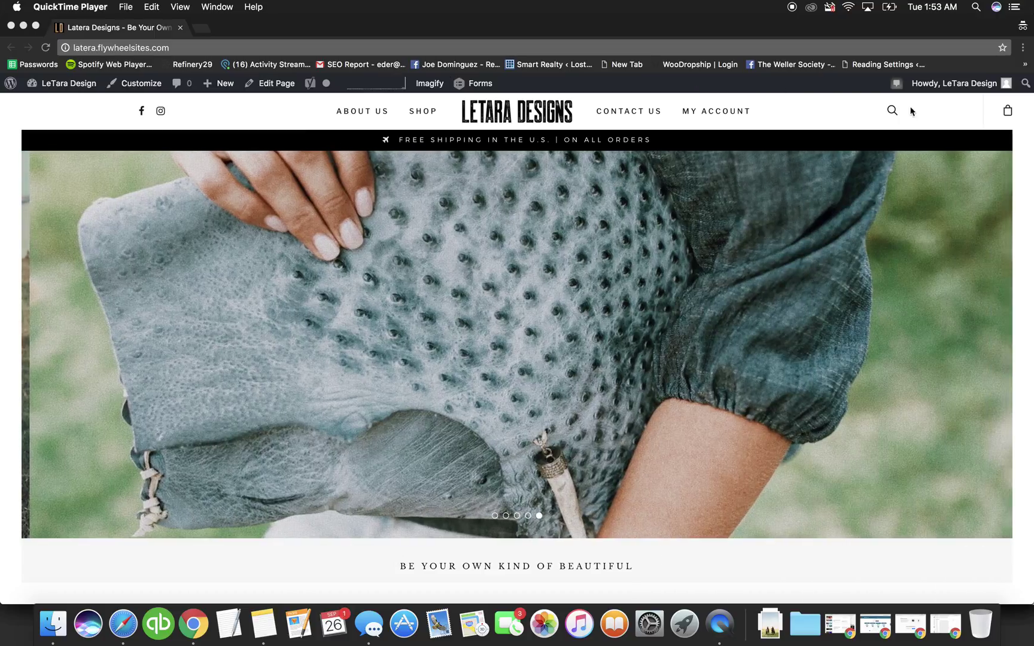
click(948, 93)
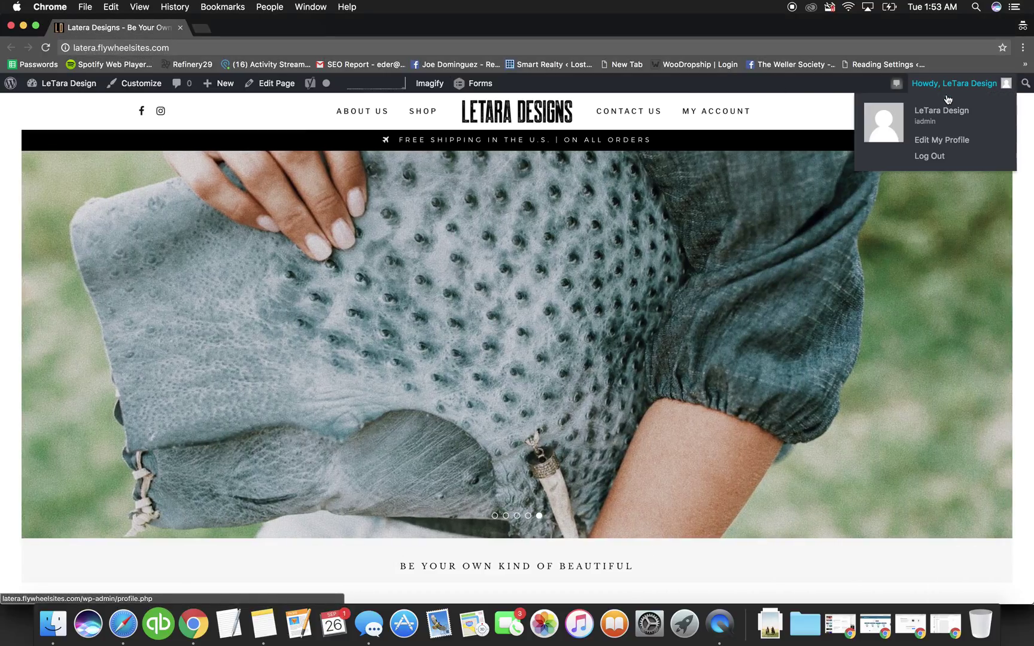
click(936, 158)
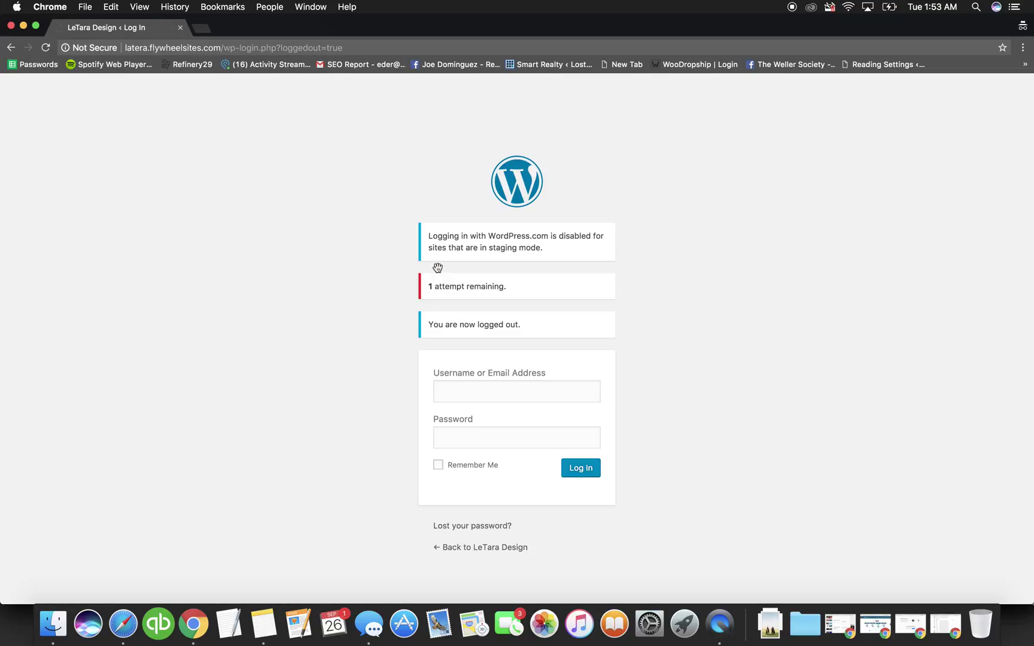
- Log in to the WordPress admin with the username iadmin and the account password
click(461, 389)
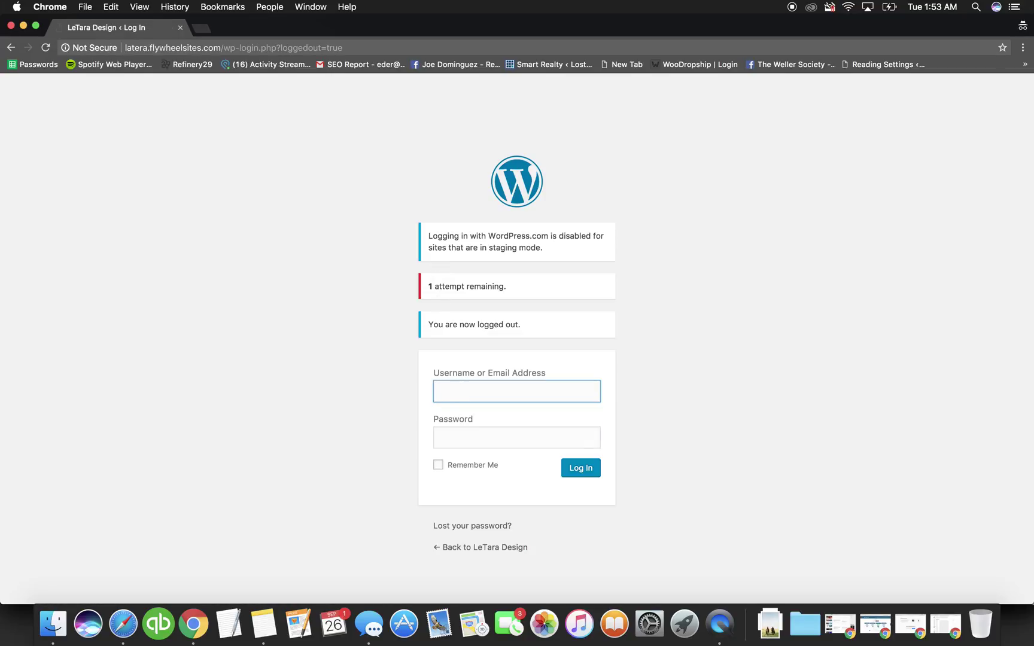
text(iadmin)
key(Tab)
text(••••••••••••)
key(Return)
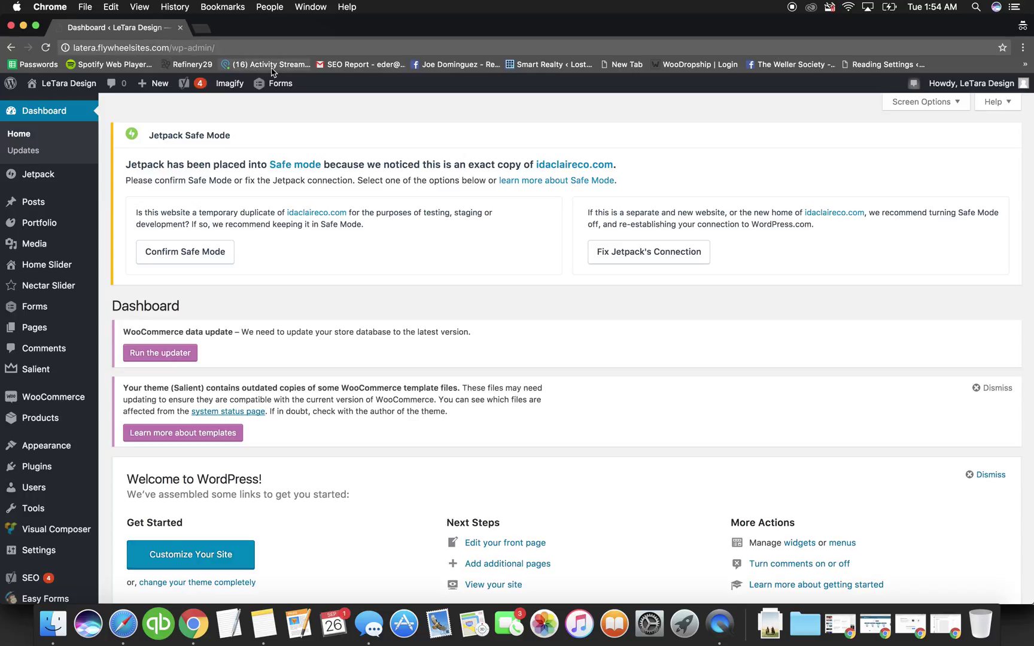
- Open the list of all products in the WordPress admin
drag(221, 47, 170, 47)
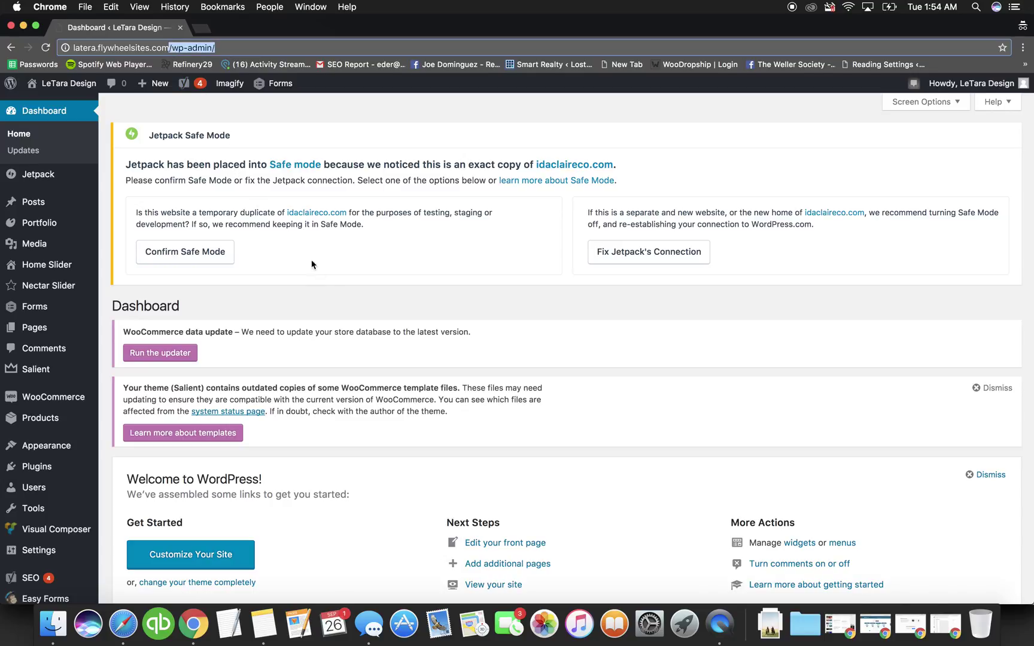
click(336, 287)
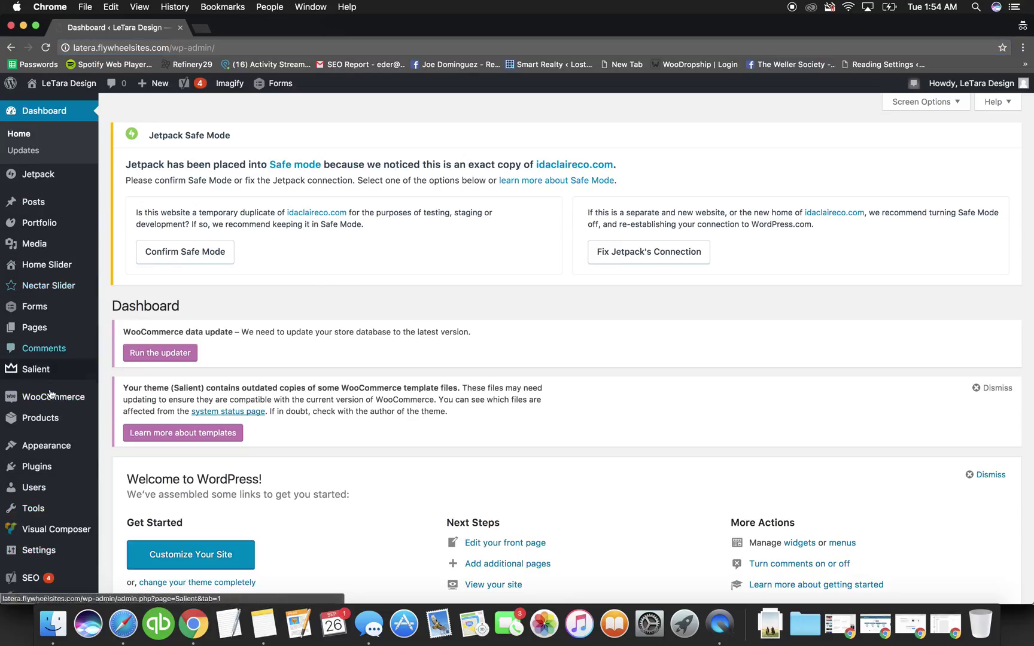
mouse_move(45, 417)
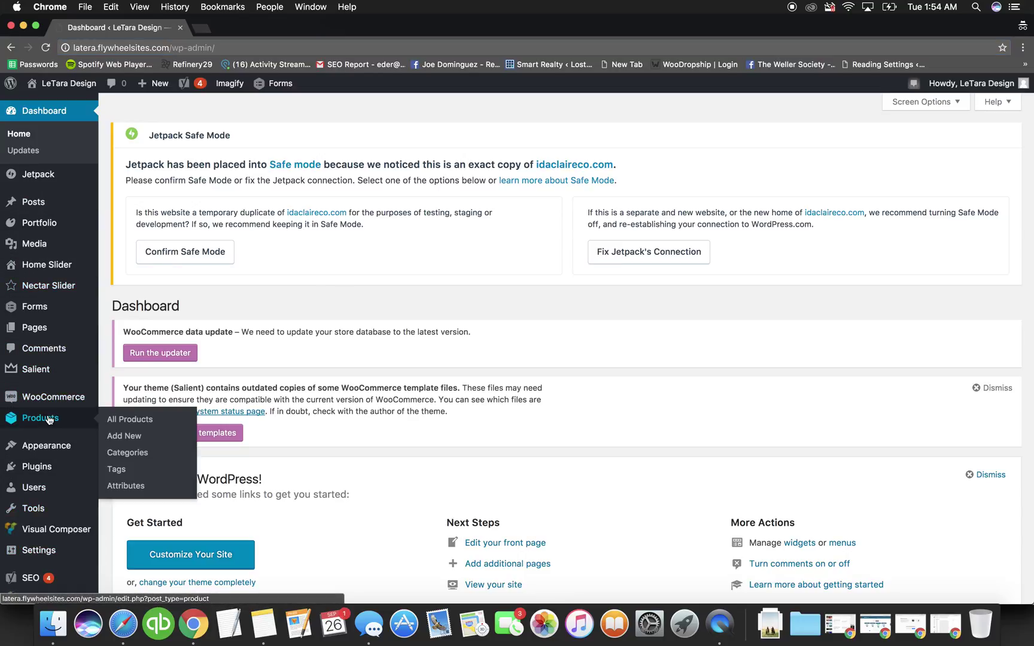
click(139, 425)
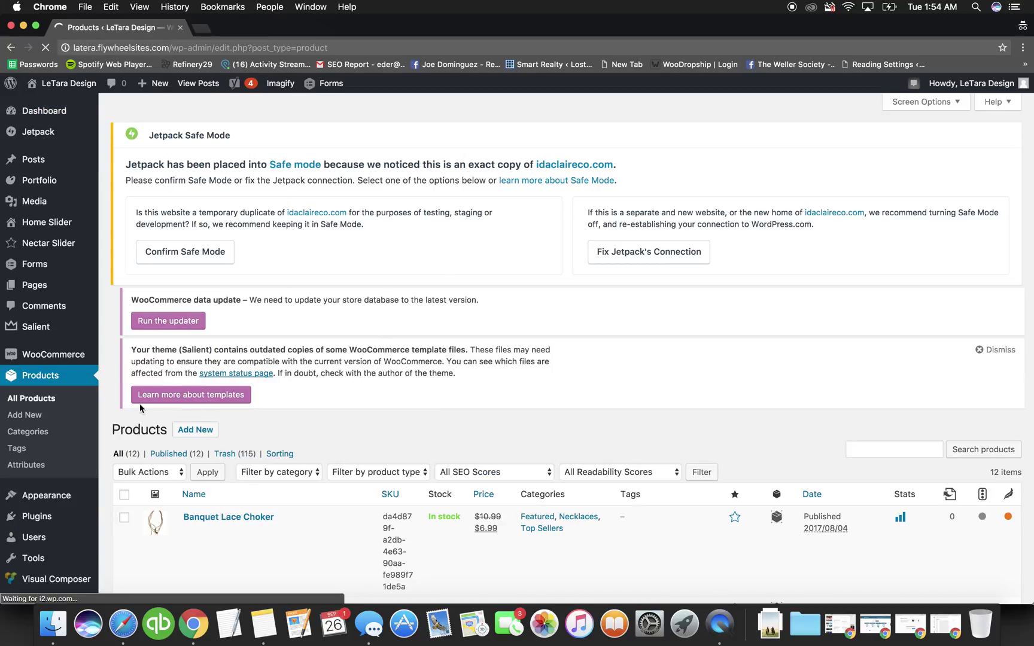
- Look through the product list, examining the available row actions, stock status, prices and categories
scroll(150, 396, down, 13)
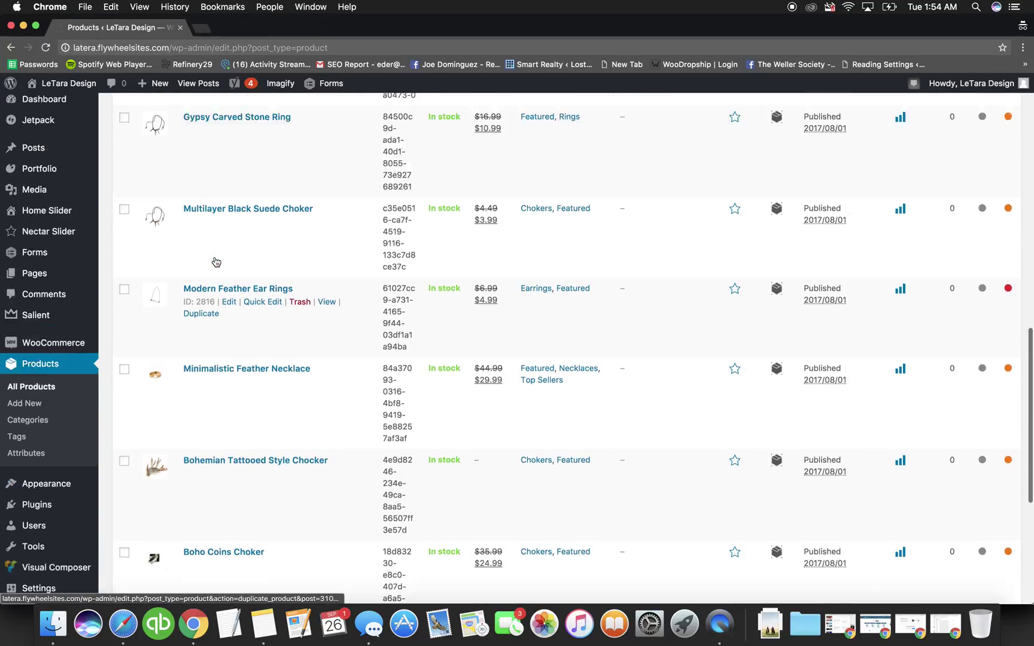
scroll(216, 262, up, 13)
scroll(269, 187, down, 16)
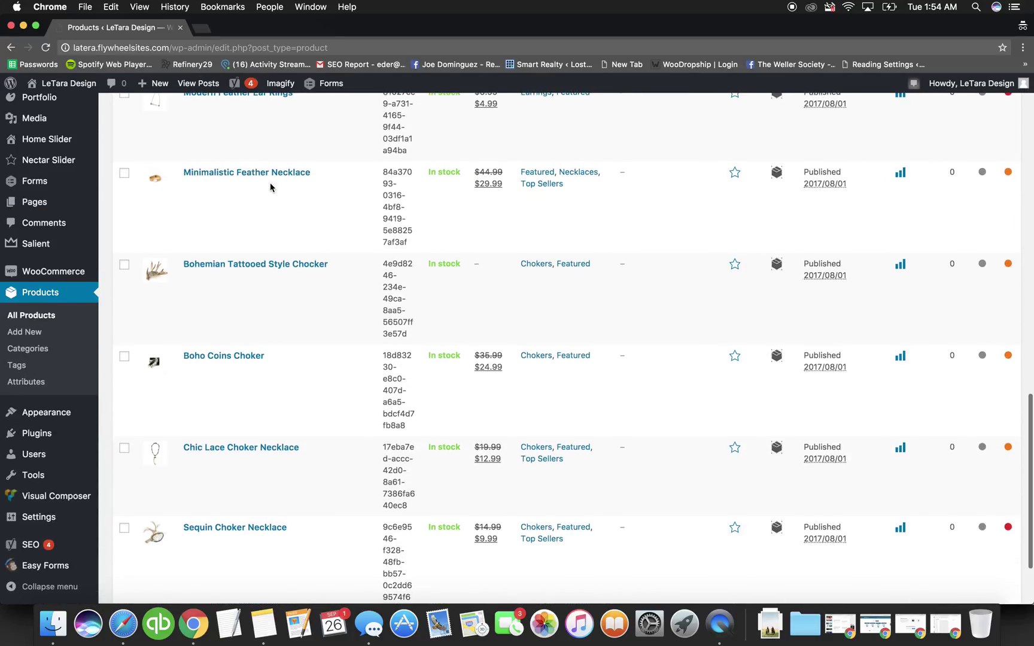
mouse_move(270, 187)
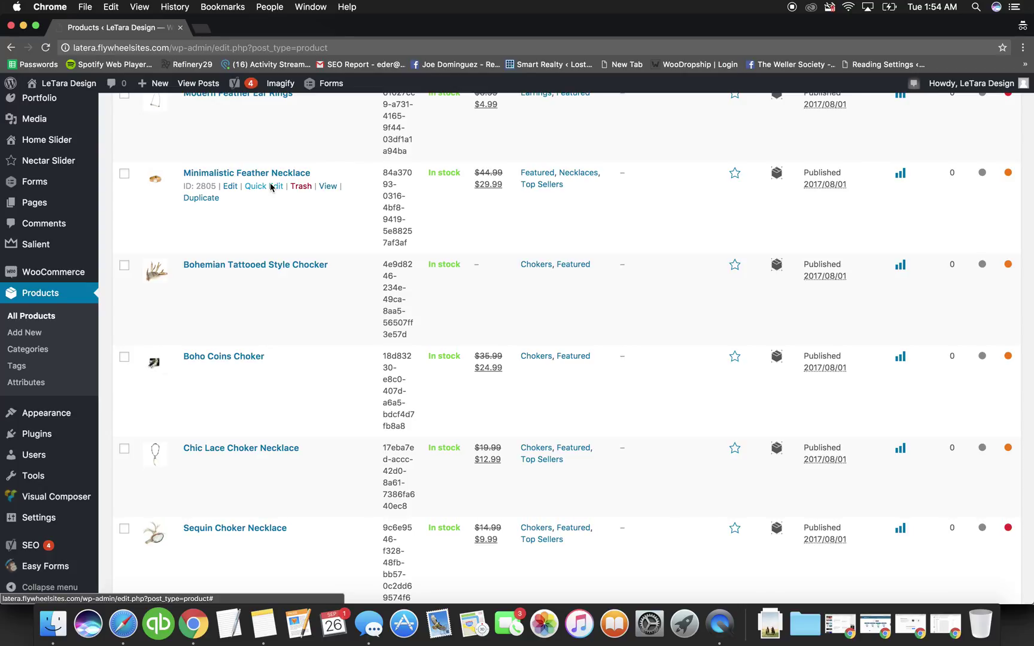
scroll(270, 188, up, 10)
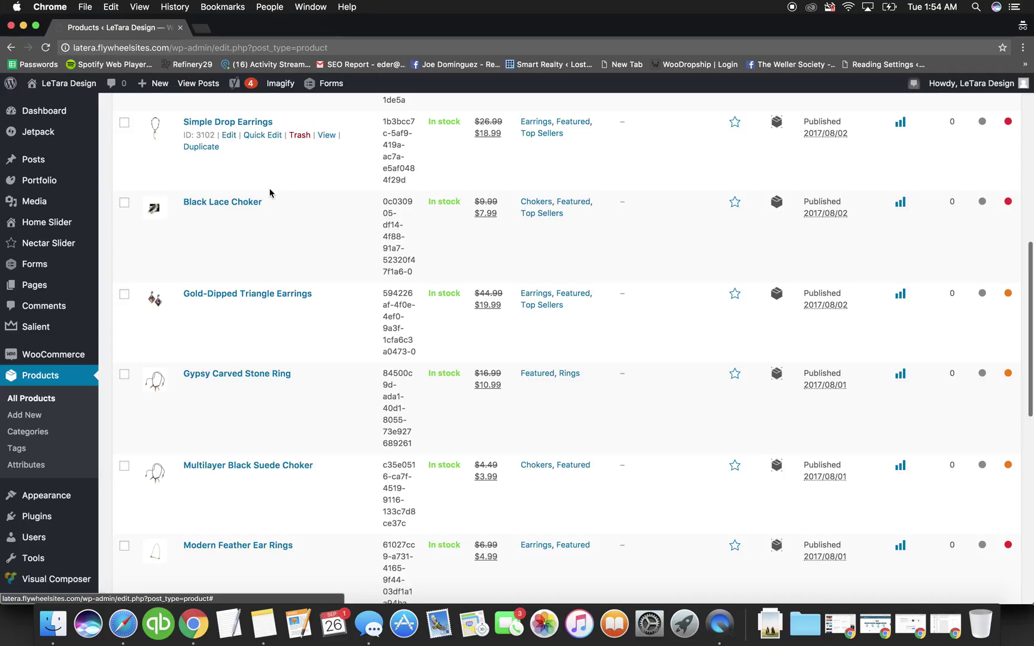
scroll(290, 300, up, 1)
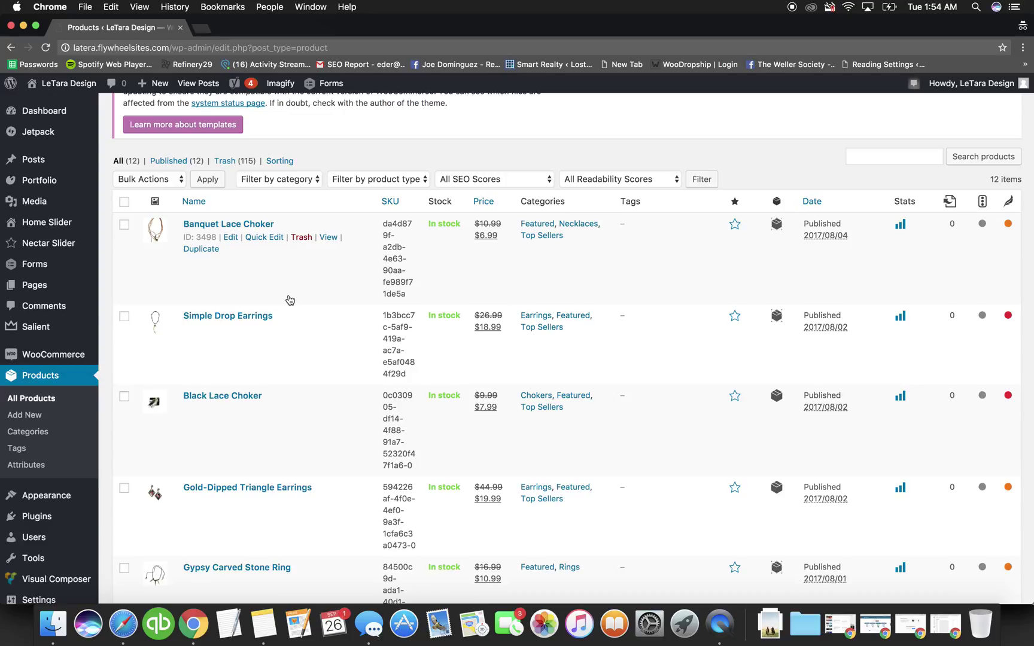
scroll(290, 299, up, 2)
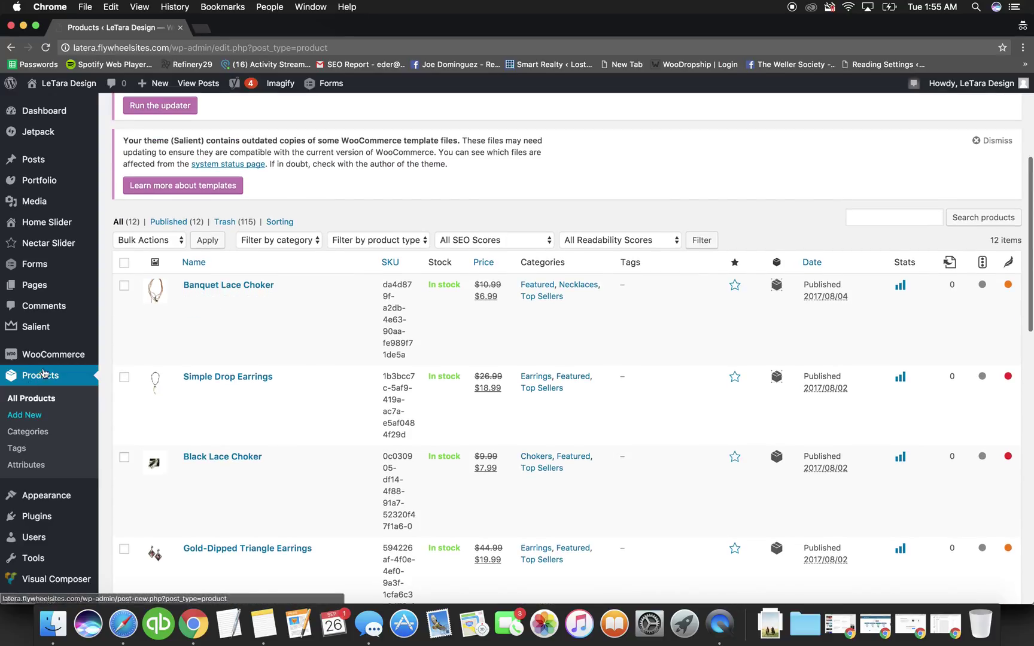
scroll(179, 203, down, 7)
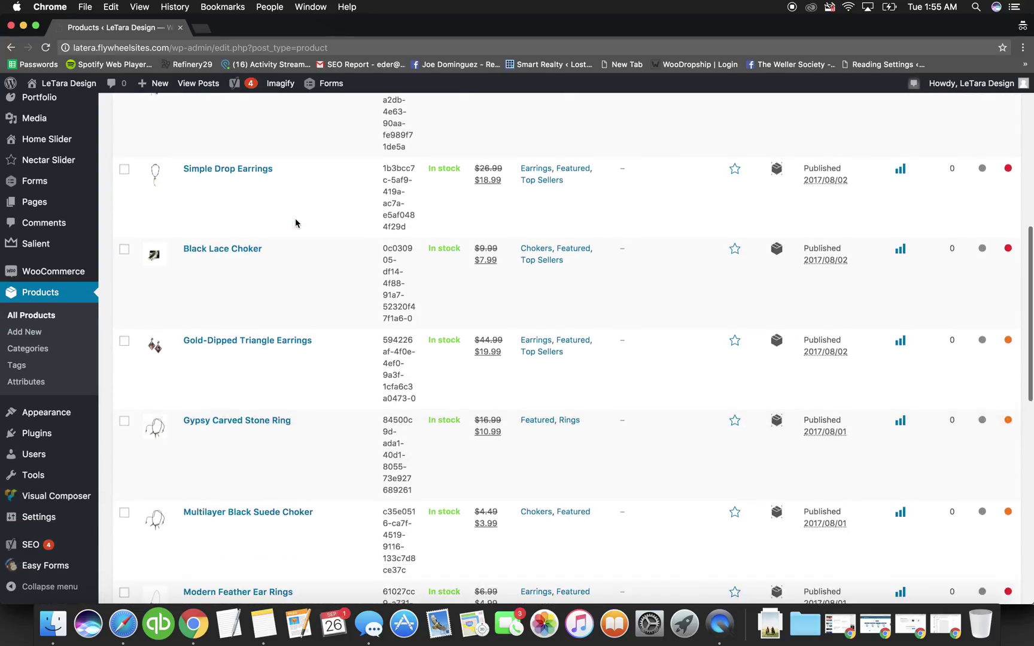
scroll(298, 222, up, 3)
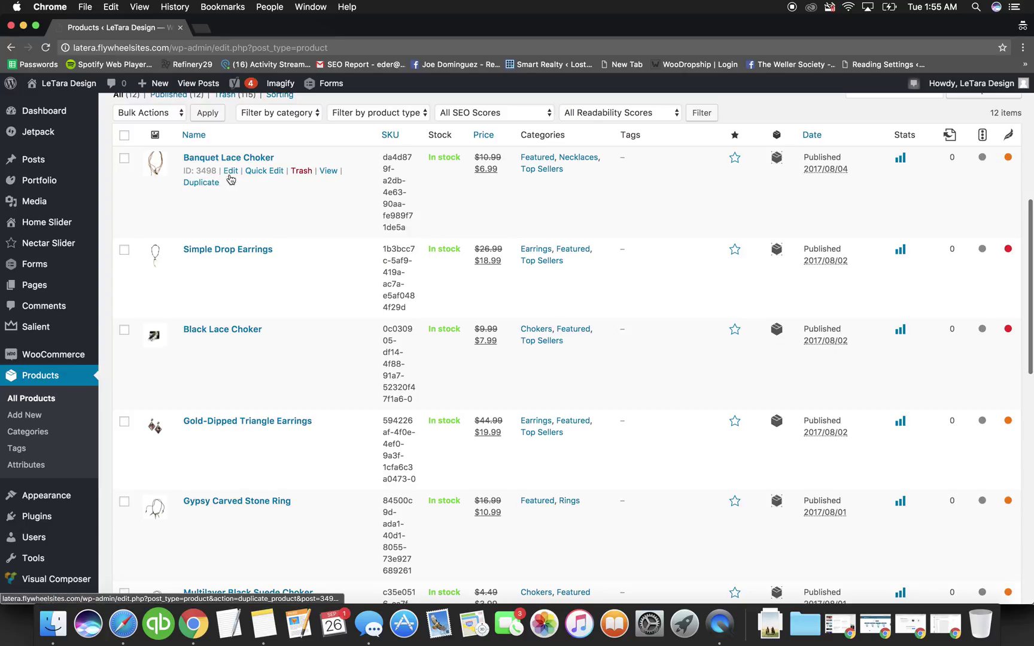
- Set the SKU of the Banquet Lace Choker to ab12 using Quick Edit
click(263, 172)
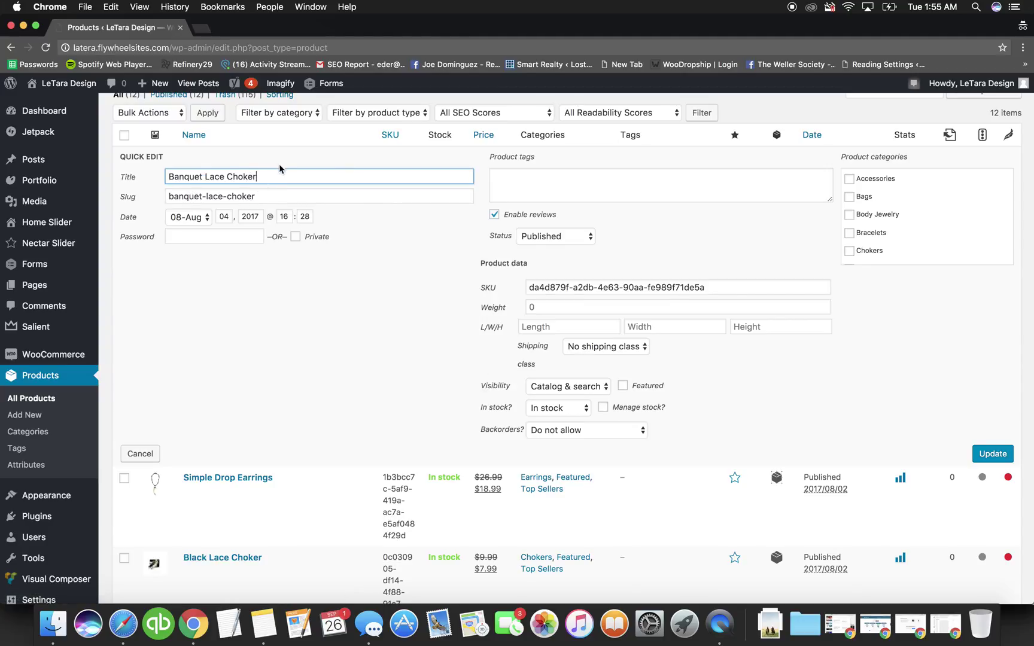
triple_click(568, 290)
text(ab12)
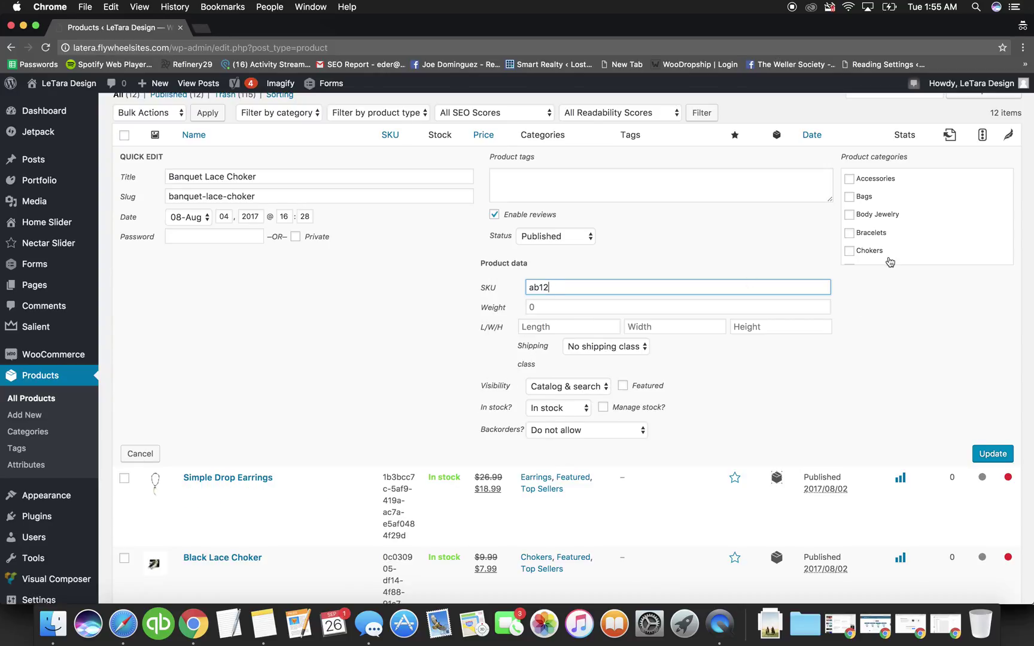
- Remove the Banquet Lace Choker from the Top Sellers category and update the product
scroll(854, 198, down, 2)
scroll(854, 198, down, 1)
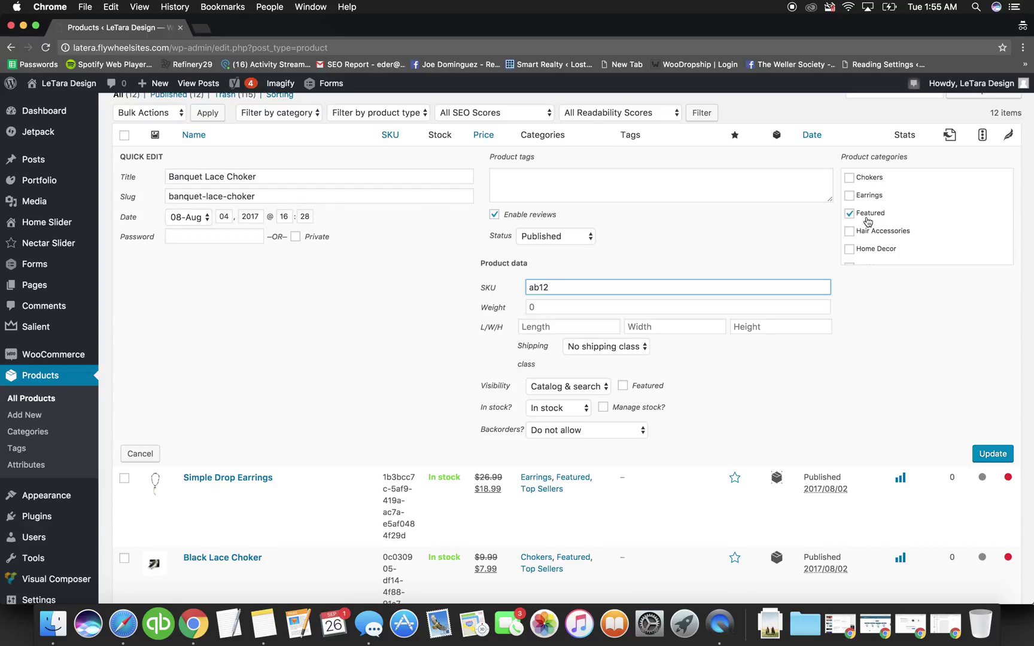
scroll(866, 222, down, 4)
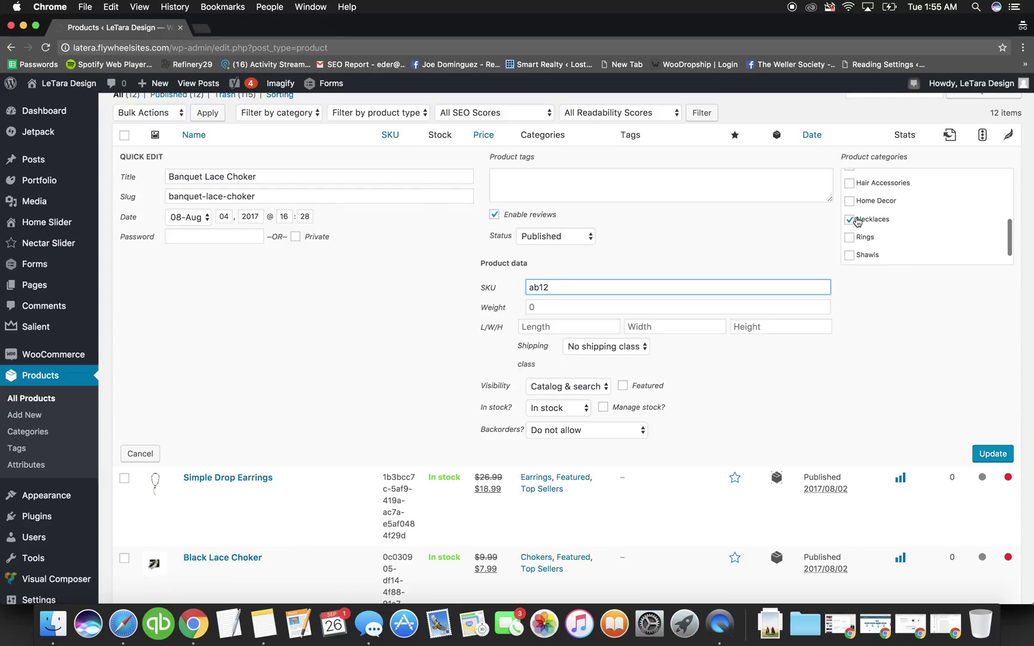
scroll(857, 220, down, 1)
scroll(852, 226, up, 3)
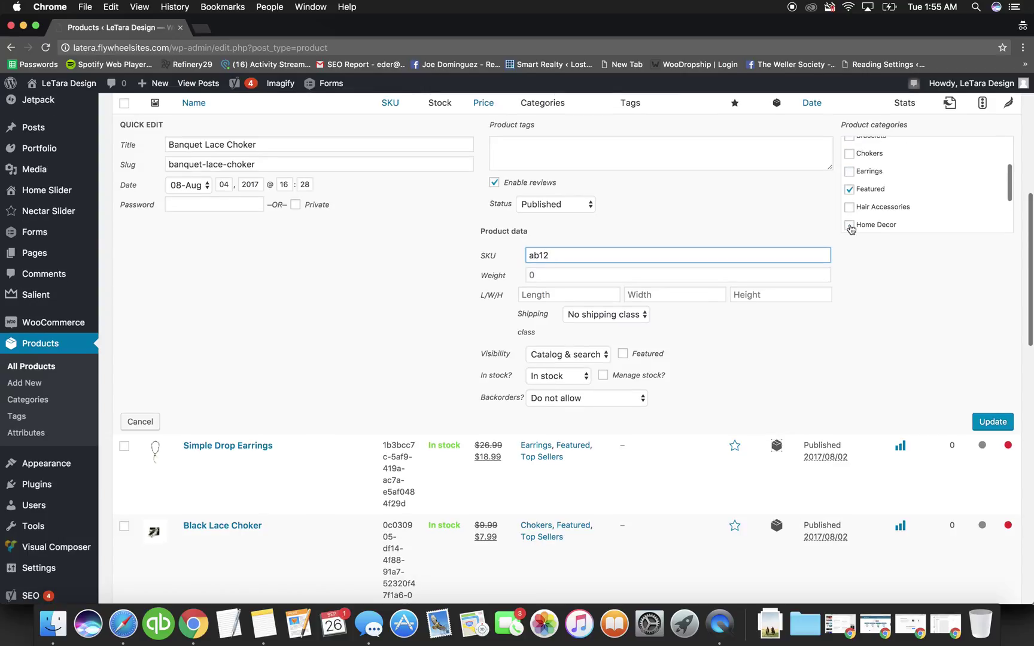
scroll(851, 226, down, 3)
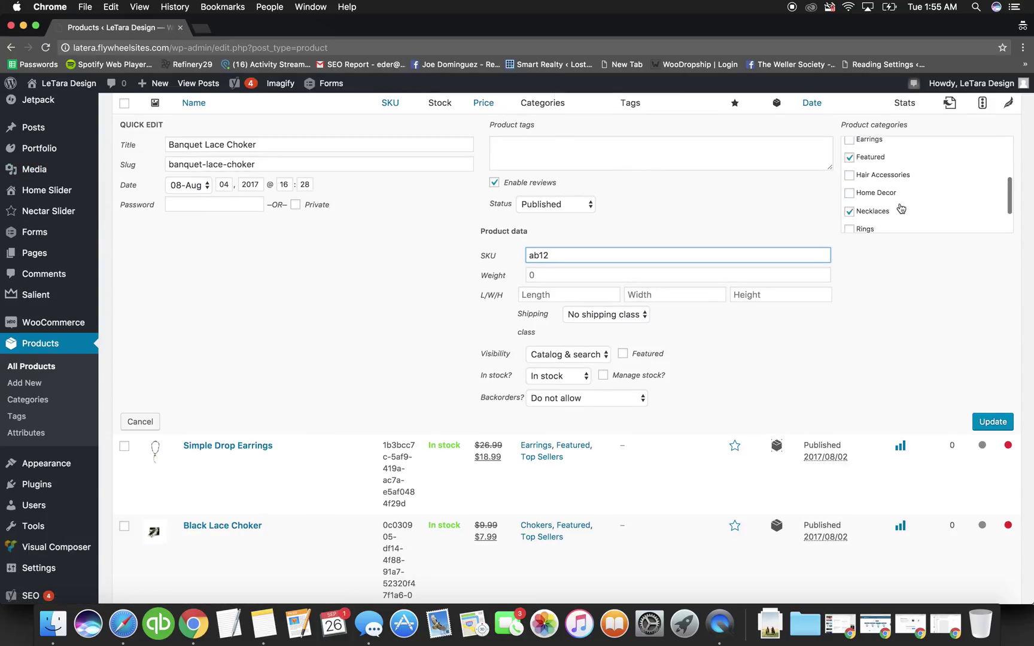
click(849, 222)
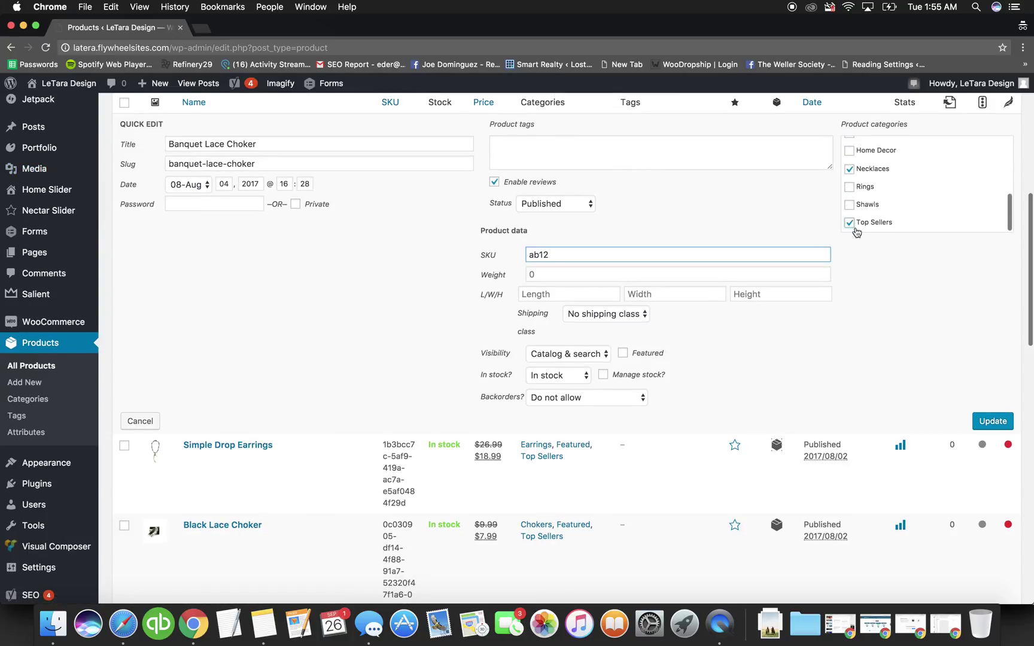
click(996, 422)
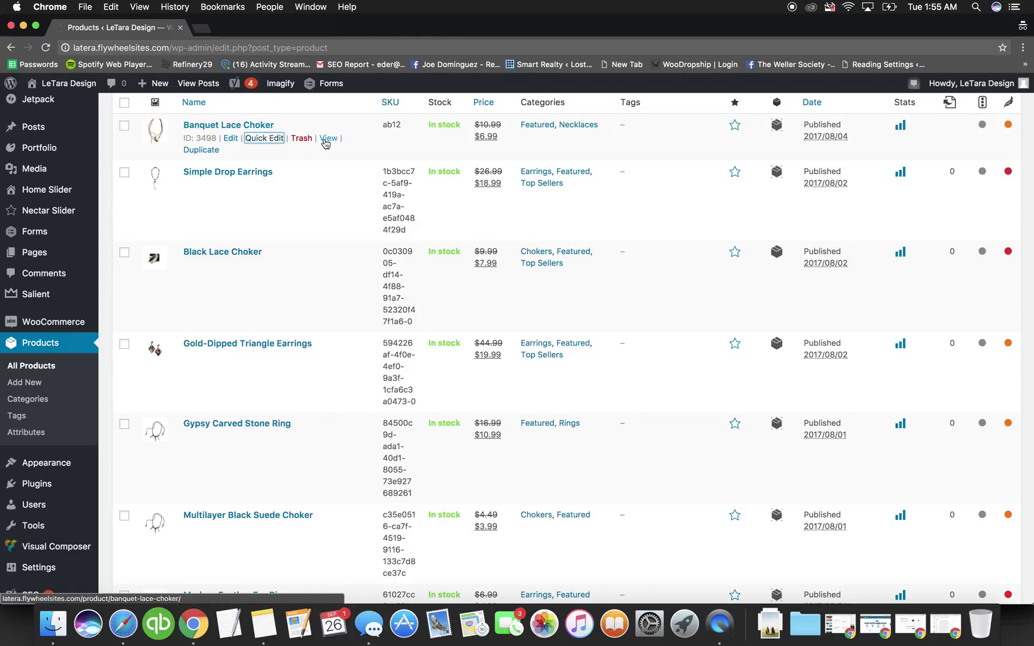
- View the Banquet Lace Choker's product page in a new tab, and browse the products on the store's home page
super+click(325, 138)
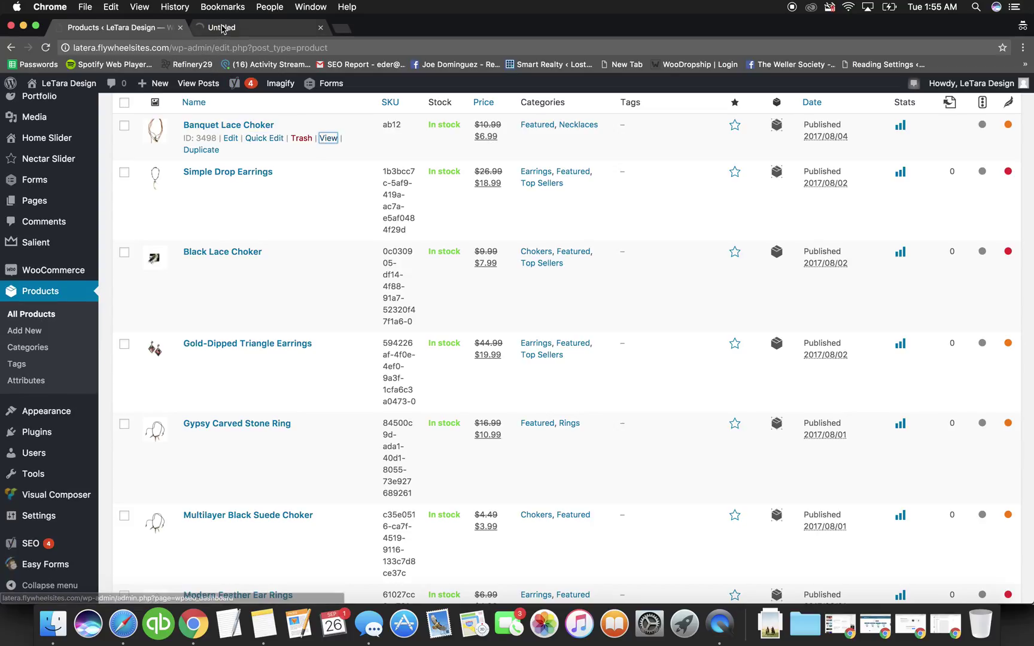
click(224, 28)
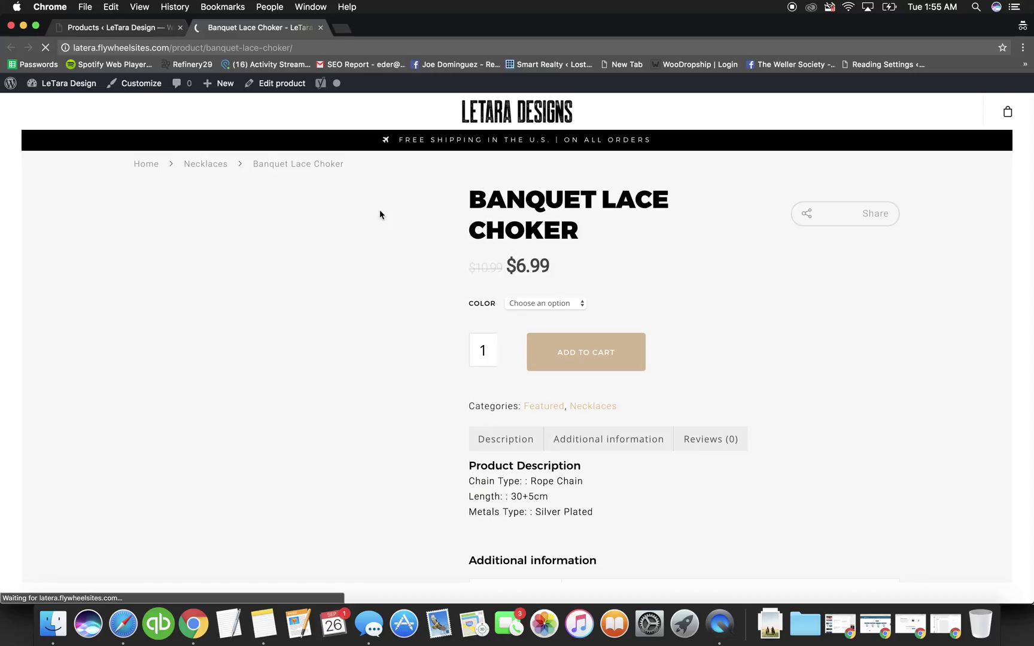
click(532, 112)
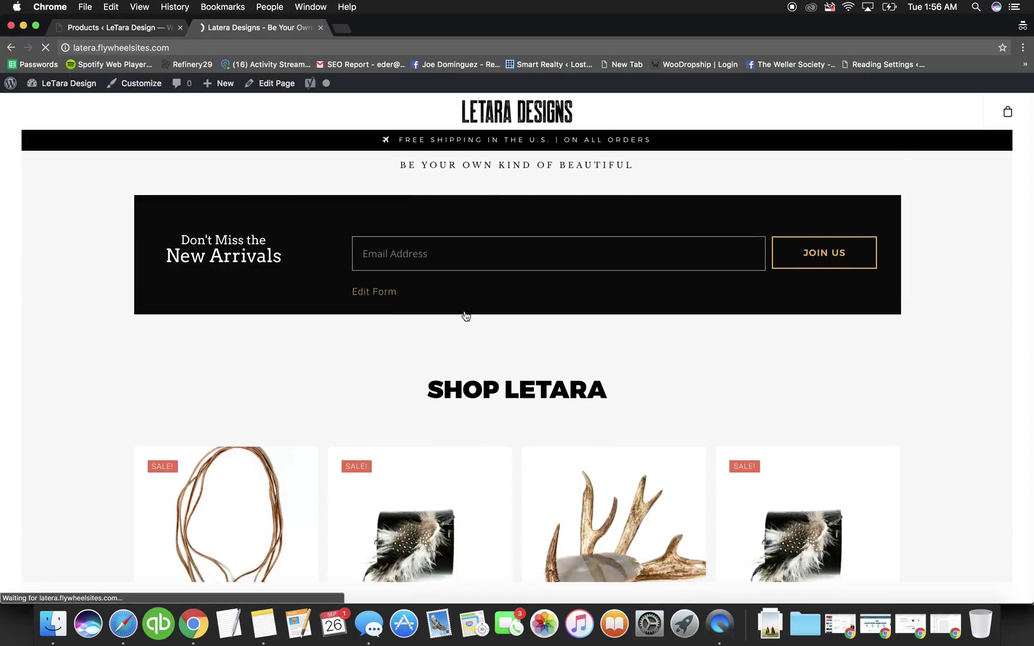
scroll(465, 312, down, 7)
scroll(490, 232, down, 10)
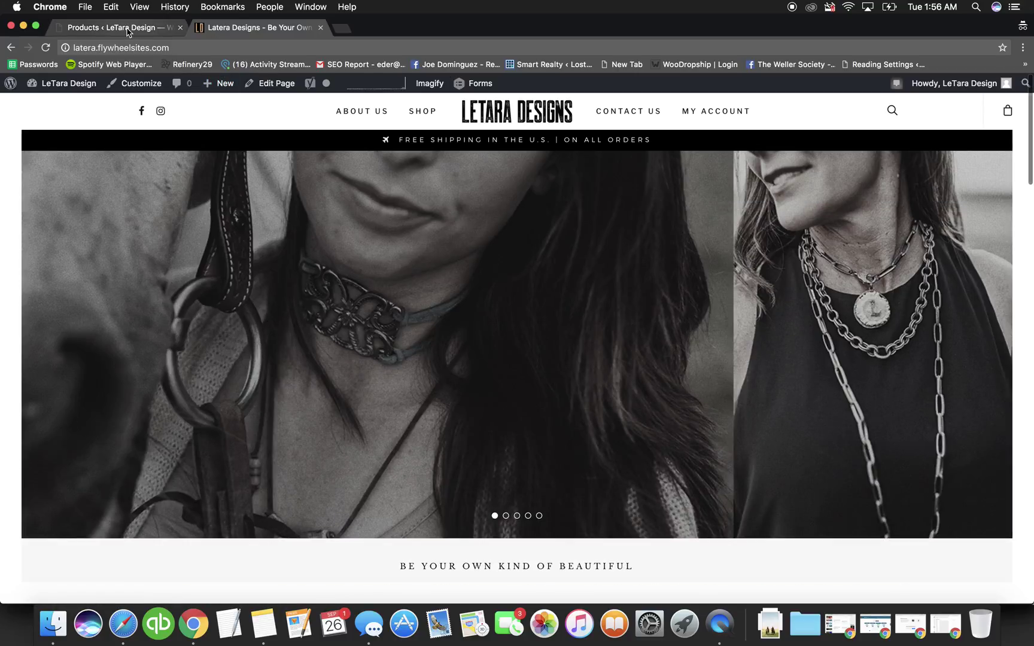
- Review the Banquet Lace Choker's selected categories in Quick Edit and compare them with the products on the store's home page
click(128, 32)
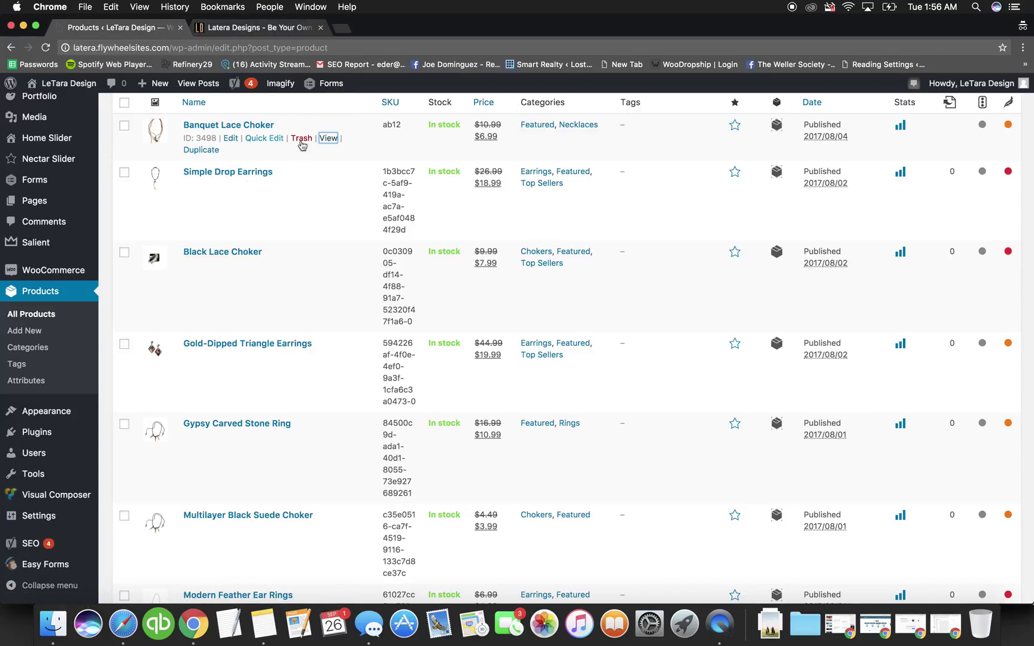
click(261, 138)
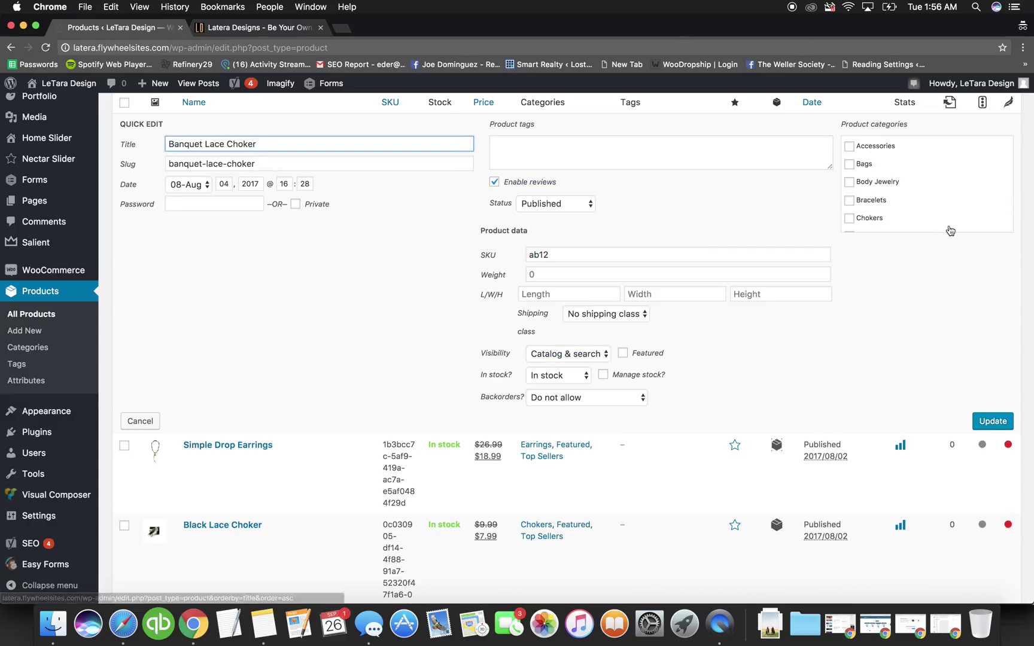
scroll(884, 196, down, 2)
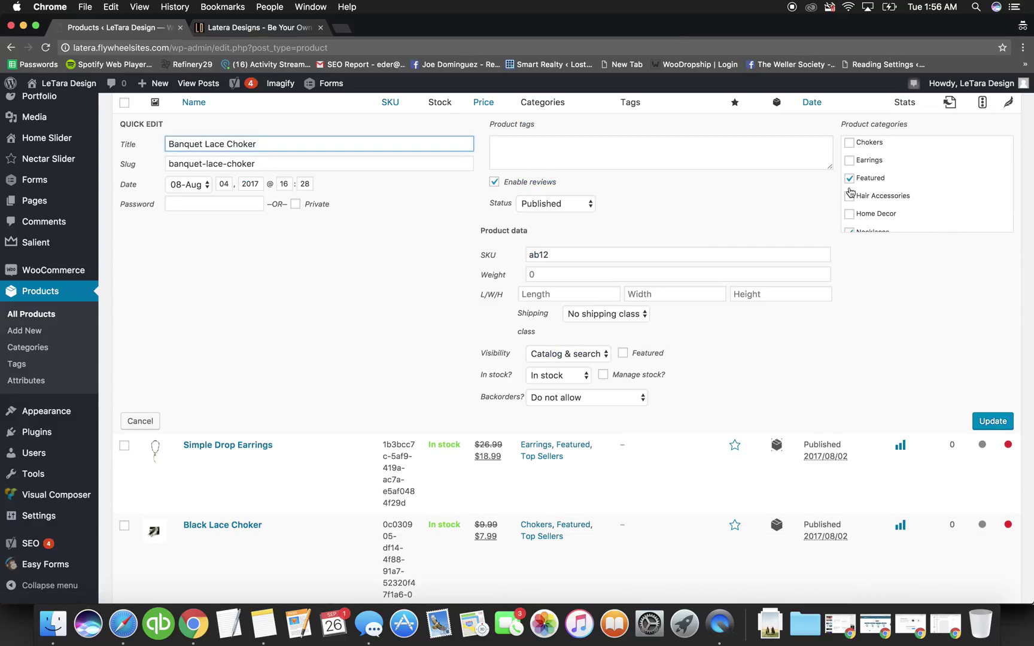
click(268, 30)
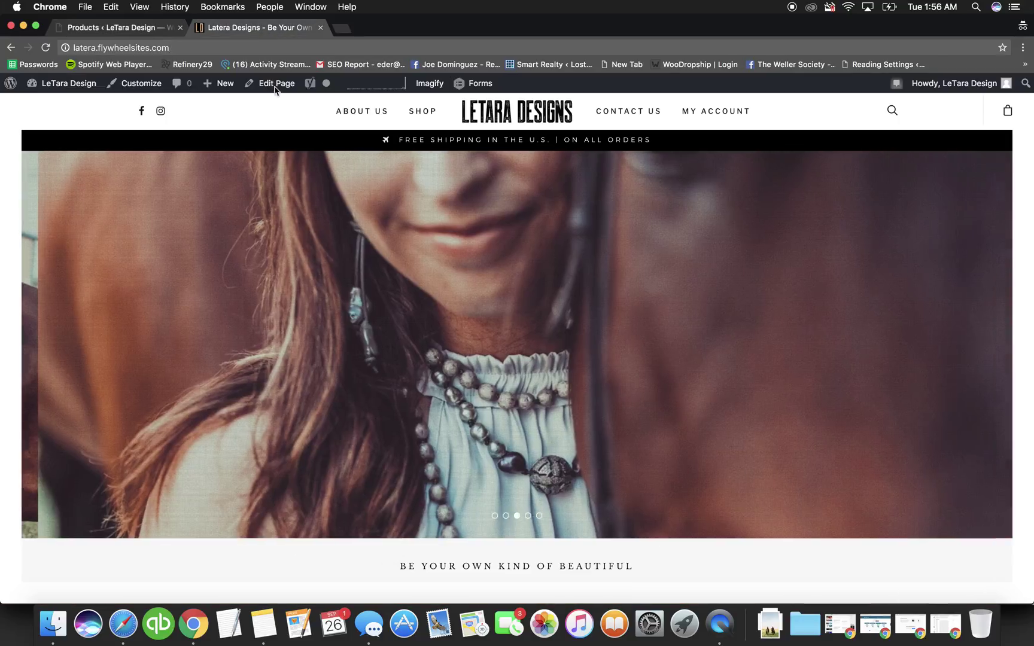
scroll(372, 339, down, 15)
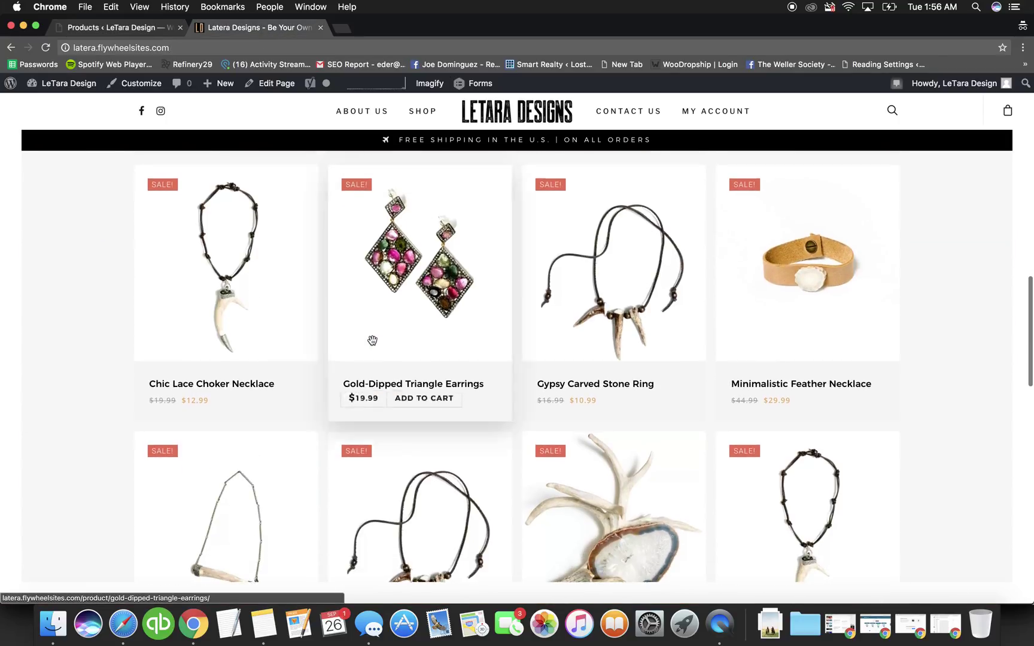
- Browse the Shop Letara products on the store's home page and return to the product list
scroll(372, 340, up, 5)
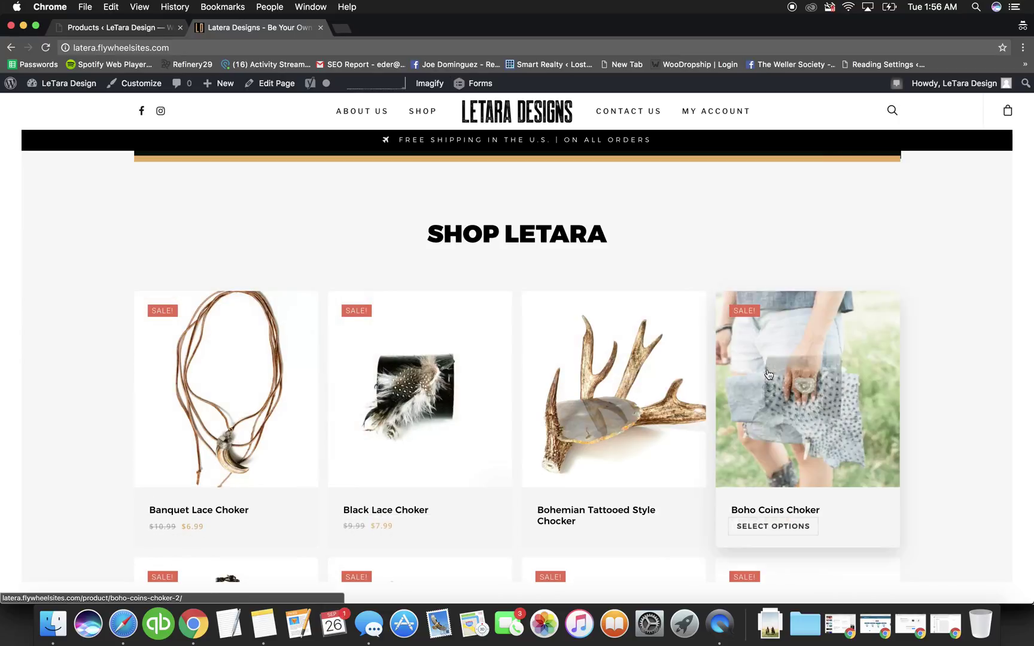
scroll(950, 281, down, 13)
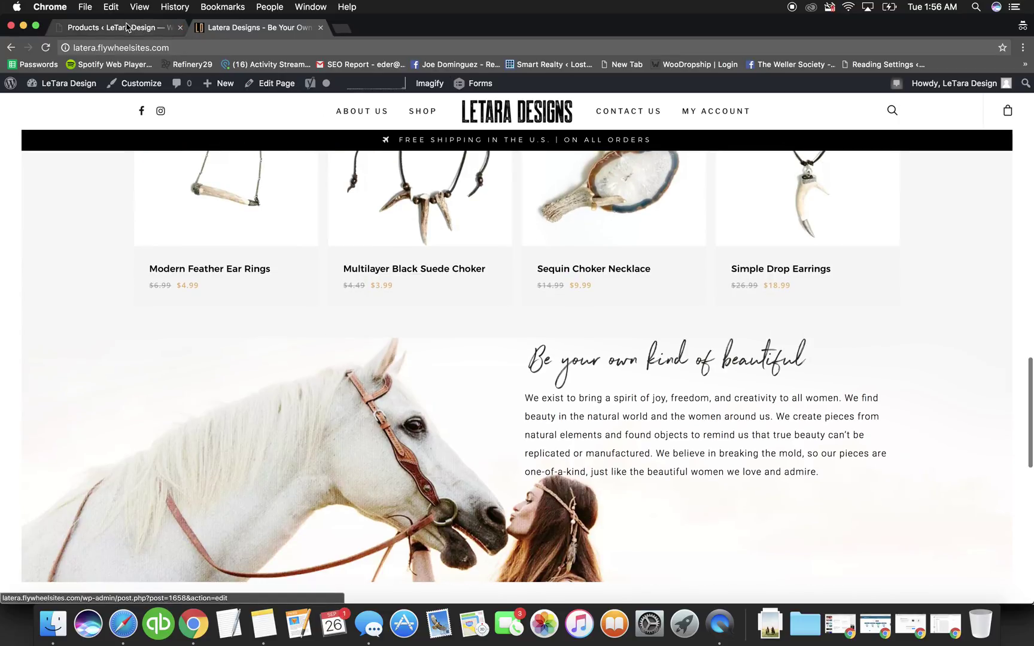
click(149, 27)
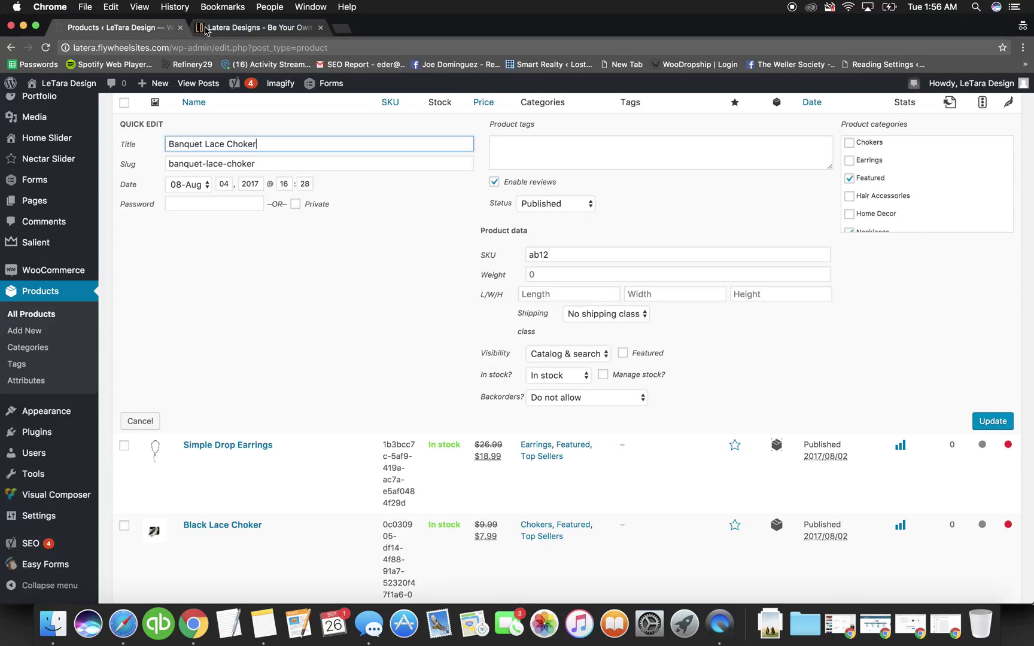
- Cancel Quick Edit and open the Banquet Lace Choker in the full product editor
scroll(317, 366, up, 3)
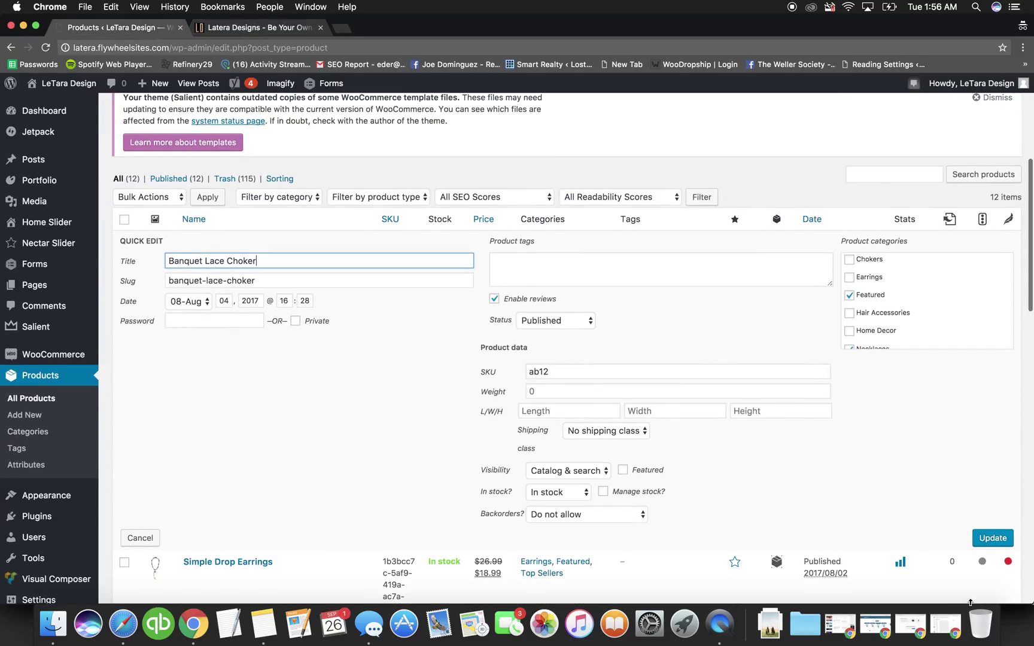
click(137, 539)
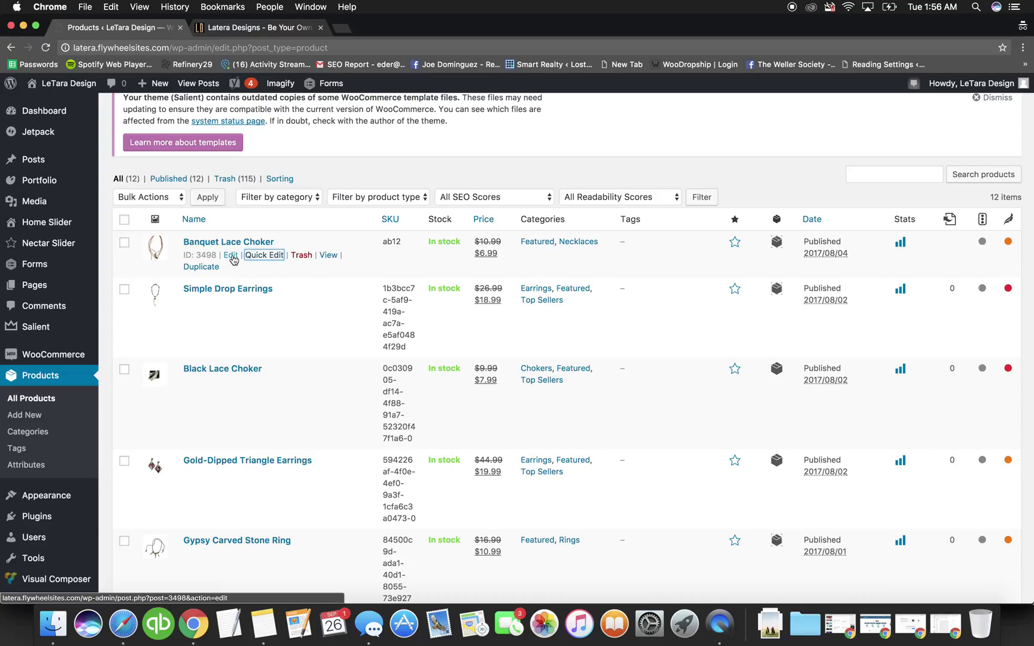
click(231, 255)
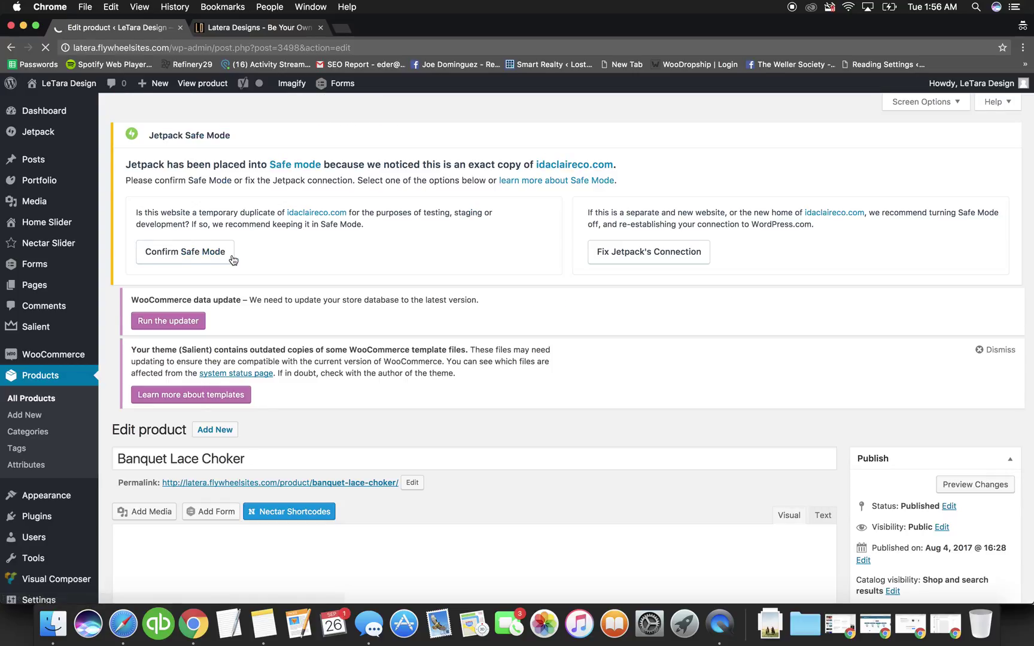
scroll(377, 264, down, 3)
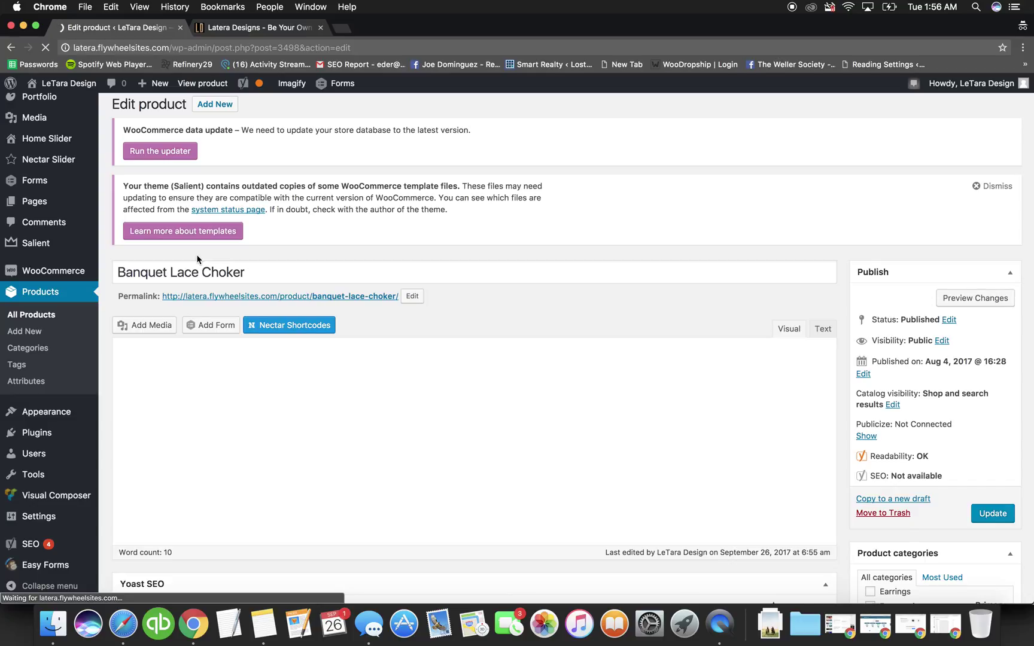
- Replace the product title with Bohemian Chain Necklace
double_click(238, 275)
triple_click(238, 275)
key(BackSpace)
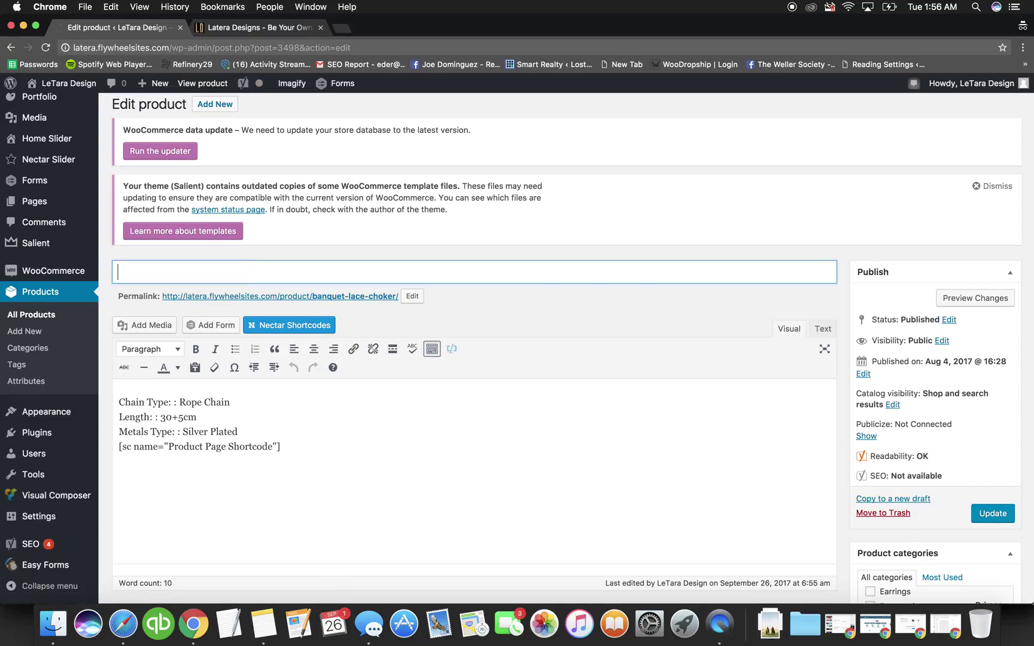
text(Bohemin)
text(a)
key(BackSpace)
key(BackSpace)
text(an Chaon)
key(BackSpace)
key(BackSpace)
text(in Necklace)
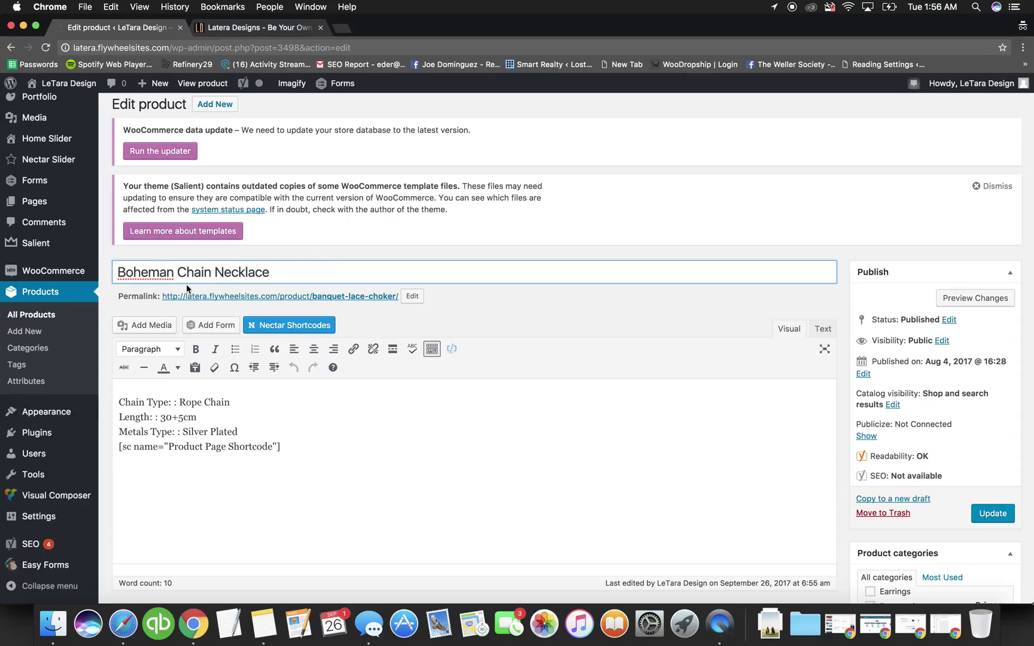
click(148, 272)
click(213, 272)
text(i)
click(274, 256)
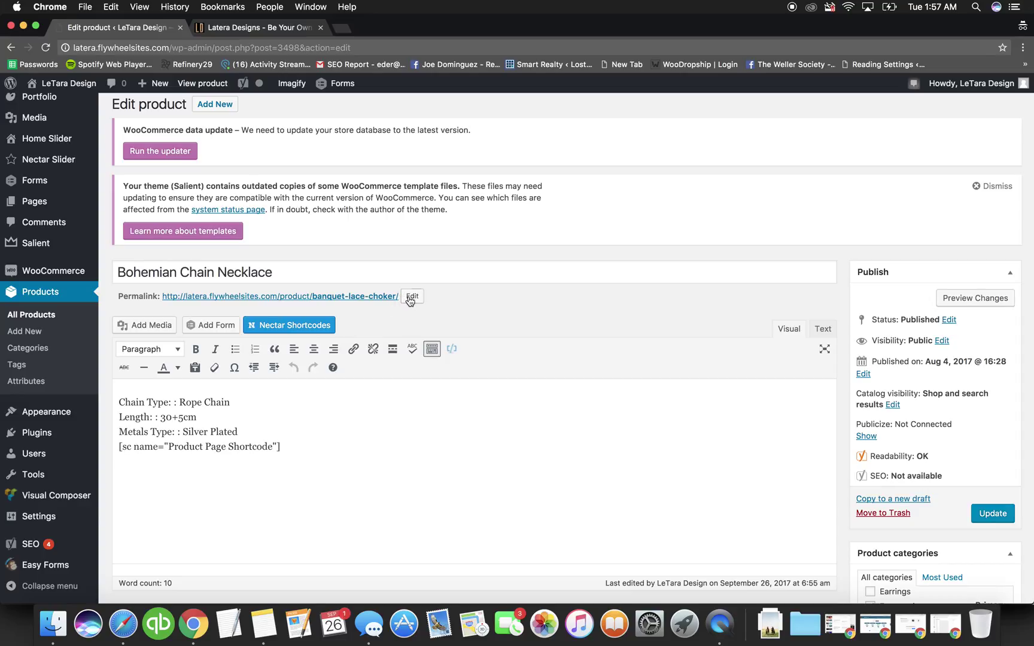
- Copy the new product title into the permalink so its slug is bohemian-chain-necklace
triple_click(365, 276)
key(super+c)
click(411, 295)
triple_click(377, 295)
key(super+v)
click(454, 297)
click(374, 494)
- Preview the product changes and compare the title, categories and description on the preview page with the editor
scroll(252, 469, down, 2)
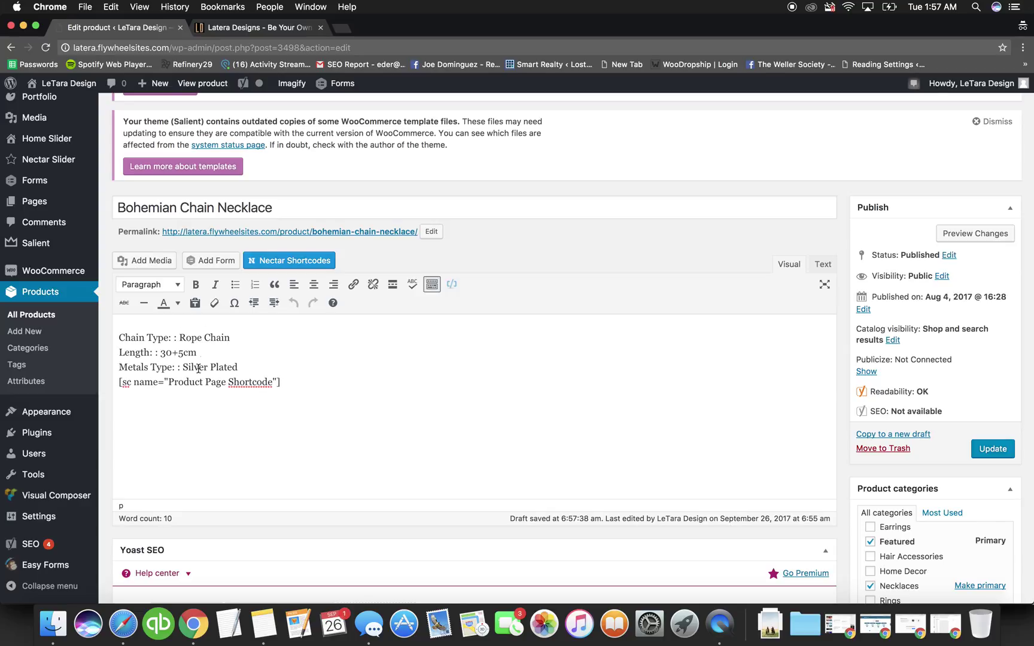
scroll(1008, 272, down, 1)
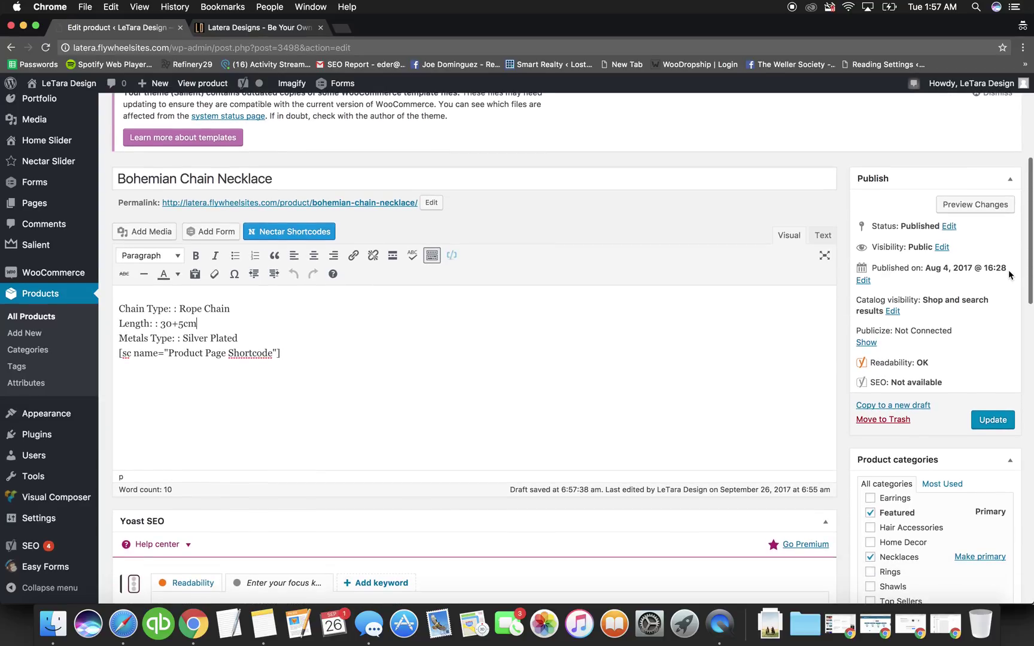
click(973, 204)
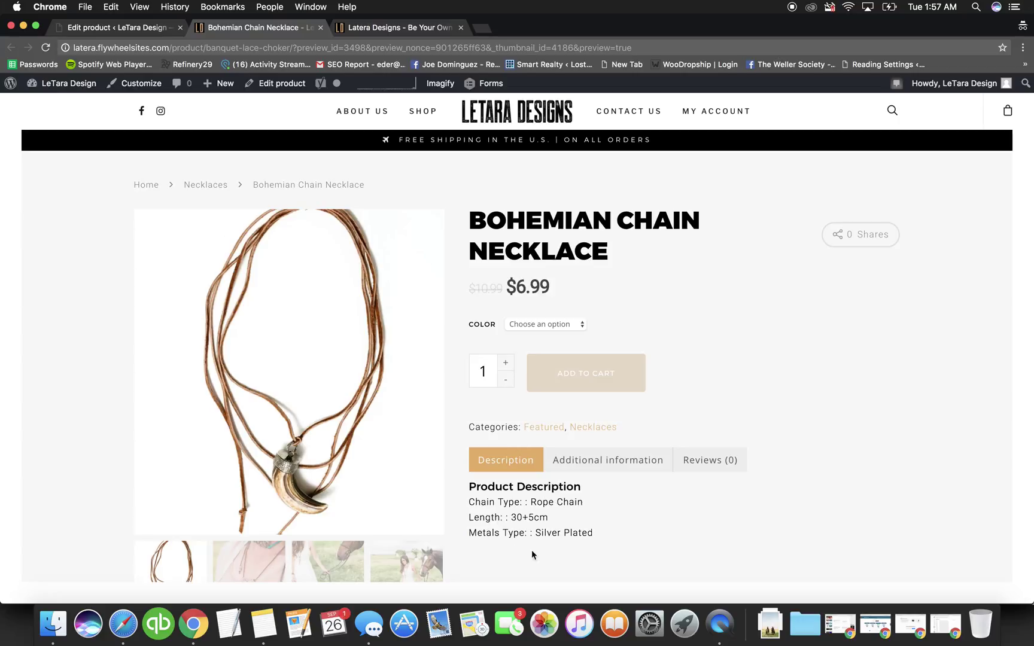
click(128, 29)
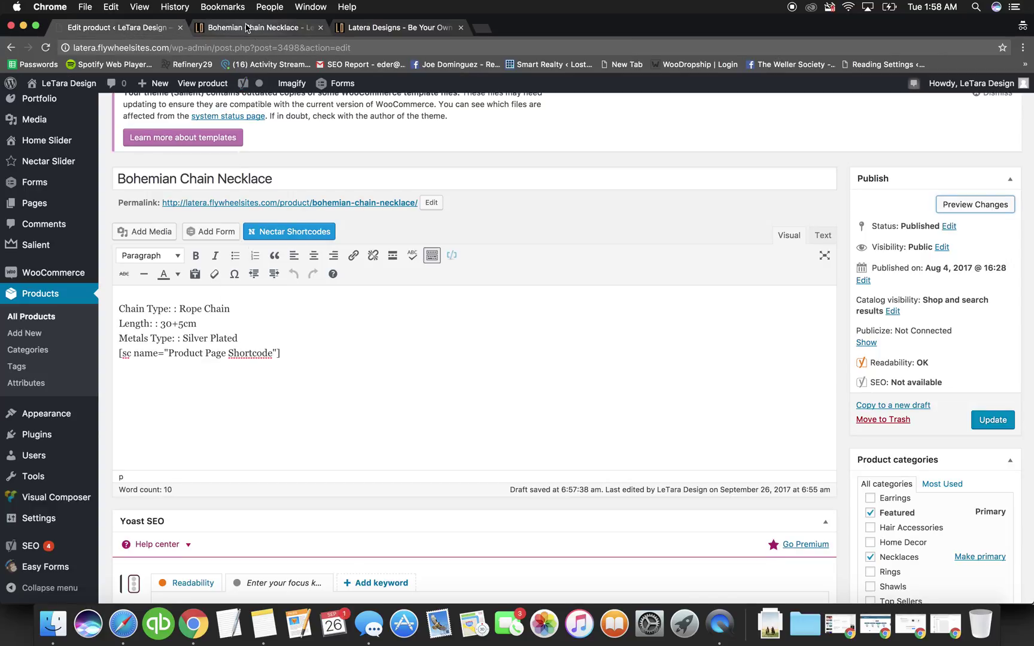
click(247, 27)
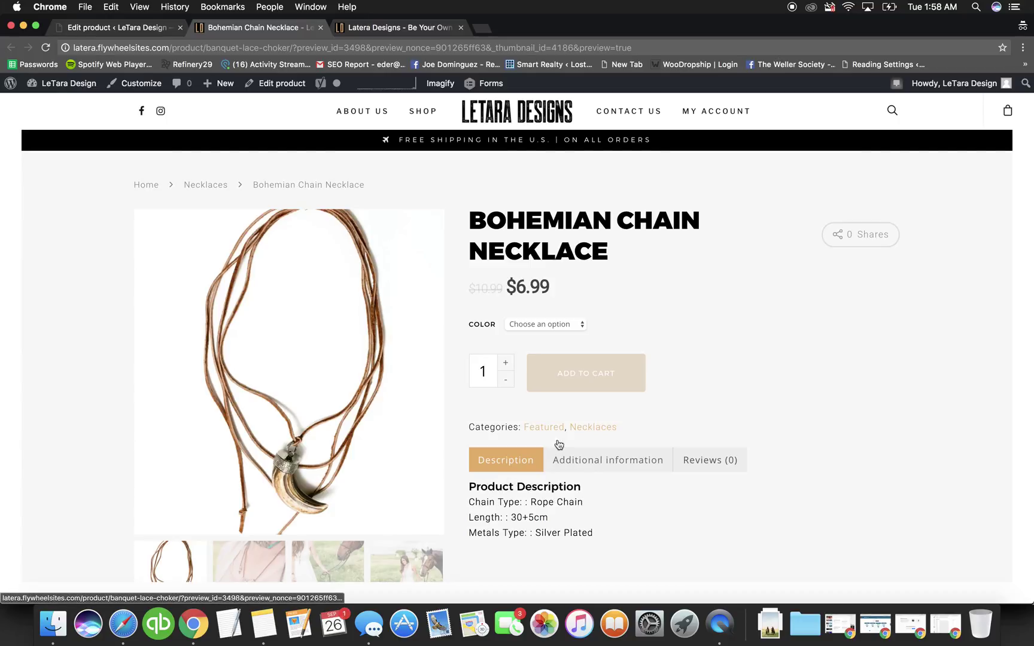
click(122, 27)
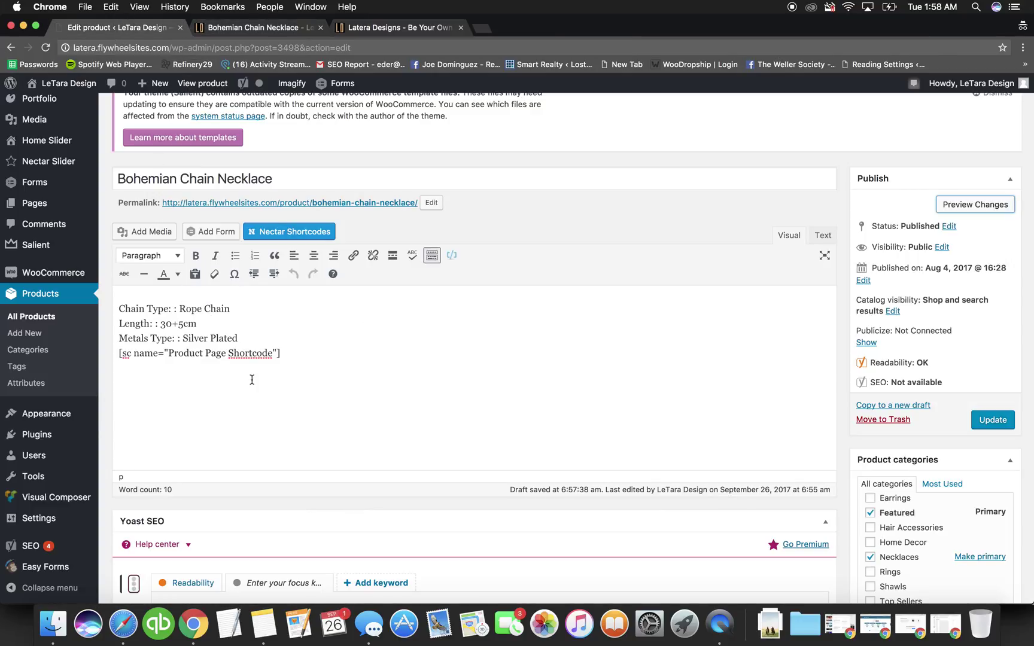
- Deselect and reselect the Necklaces and Featured product categories, making Necklaces the primary category
scroll(251, 379, down, 5)
scroll(735, 377, down, 5)
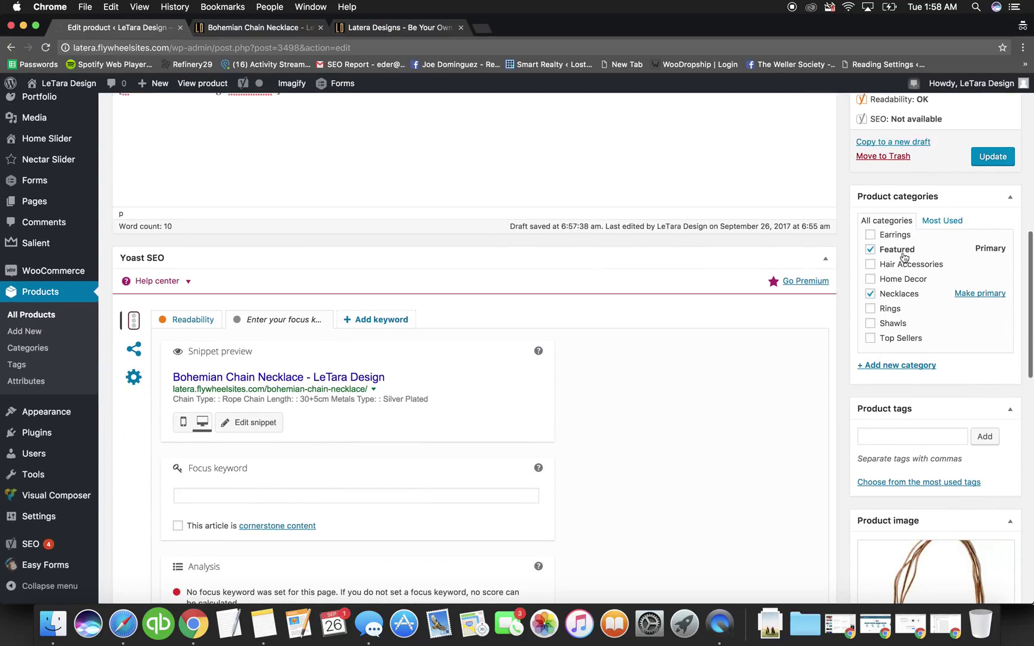
click(869, 293)
click(870, 293)
click(870, 249)
click(870, 250)
click(871, 249)
click(870, 249)
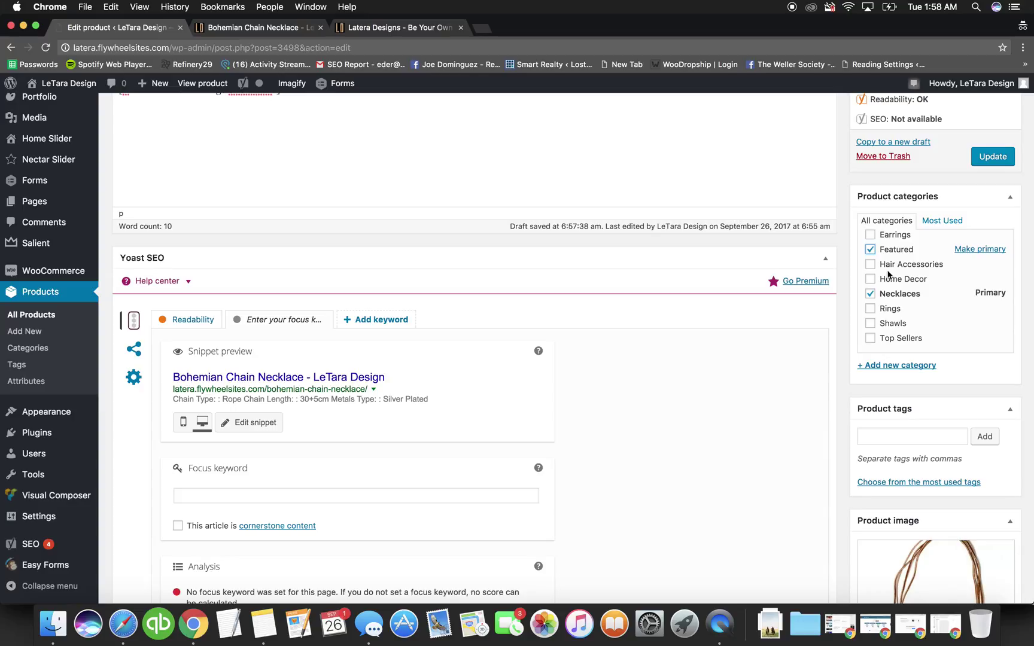
- Add the product to the Home Decor and Accessories categories
click(870, 279)
scroll(872, 282, down, 1)
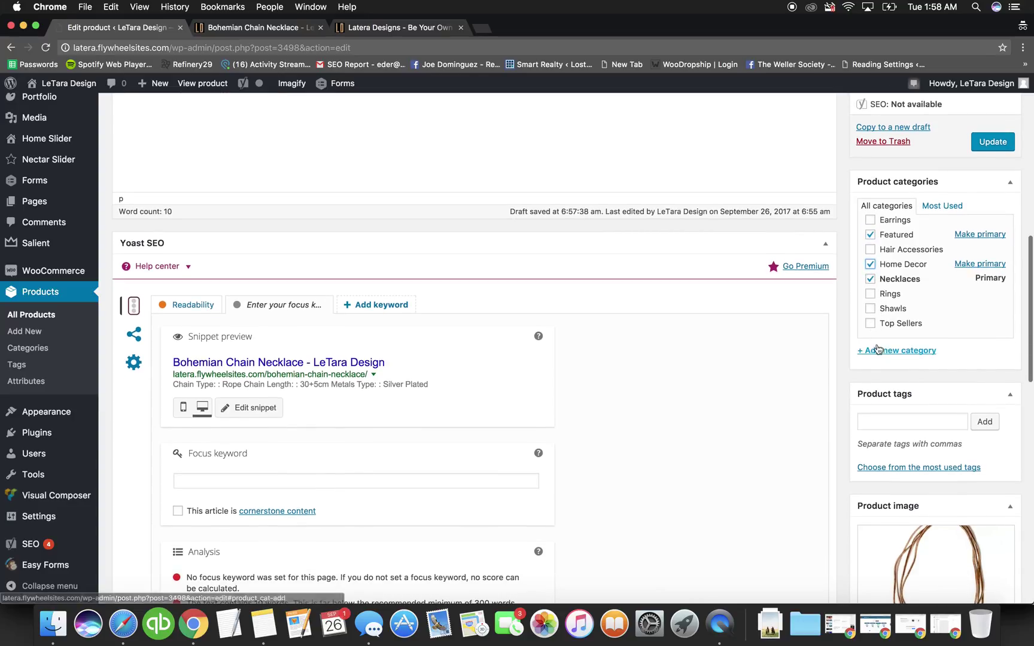
scroll(895, 281, up, 5)
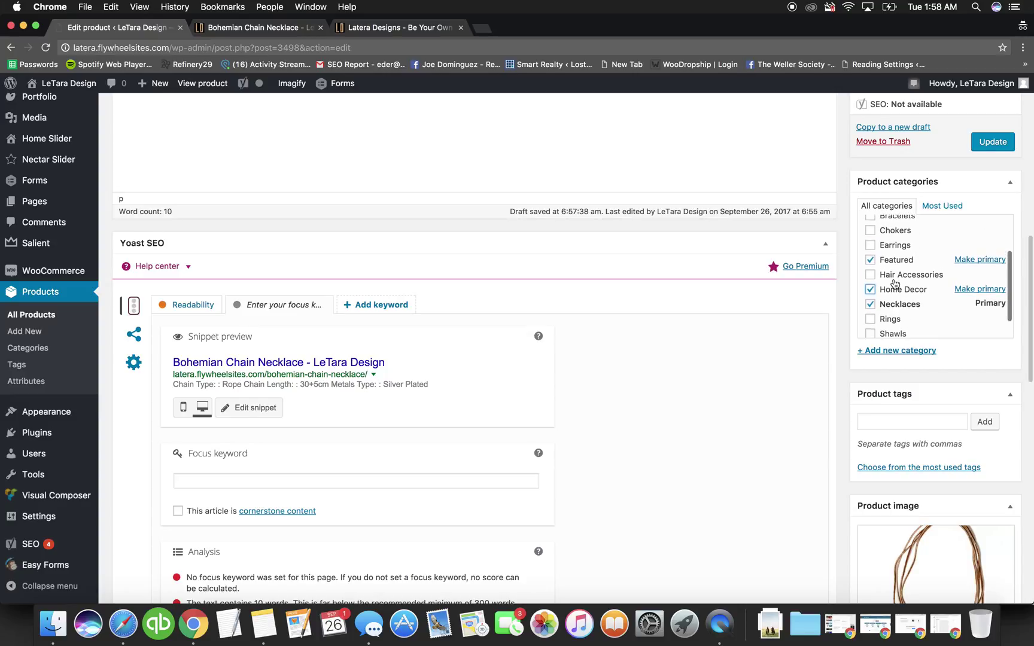
click(870, 248)
scroll(871, 291, down, 3)
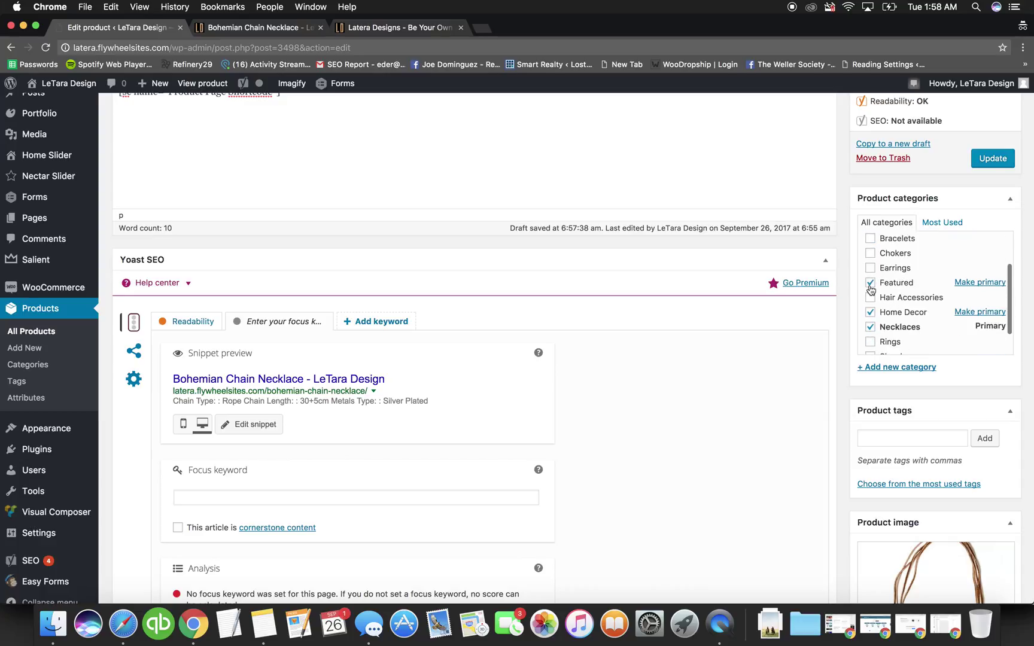
scroll(871, 291, up, 2)
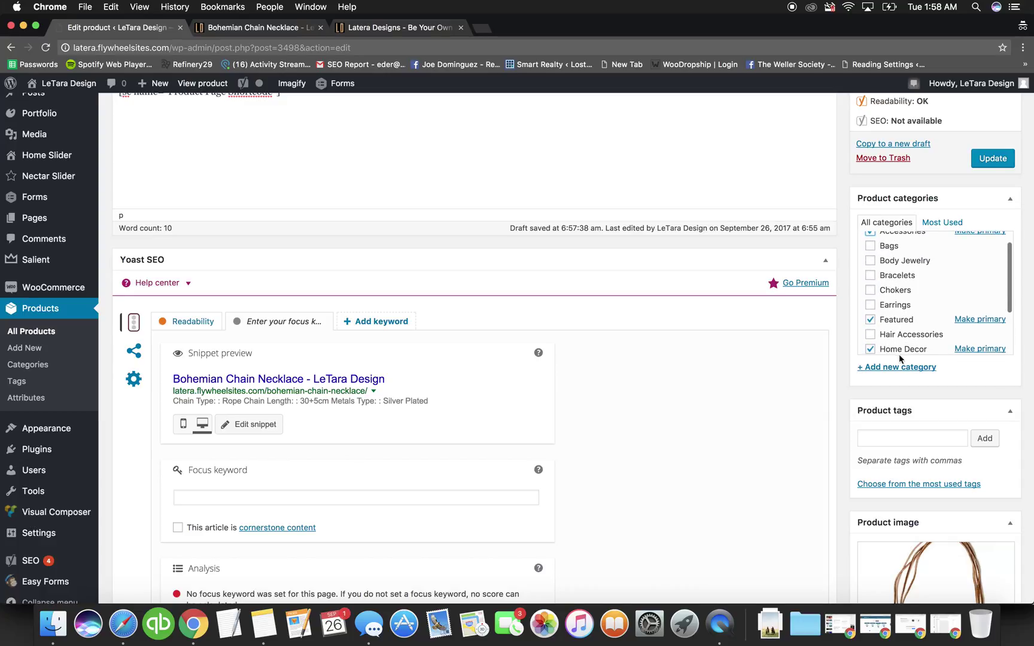
scroll(891, 266, up, 1)
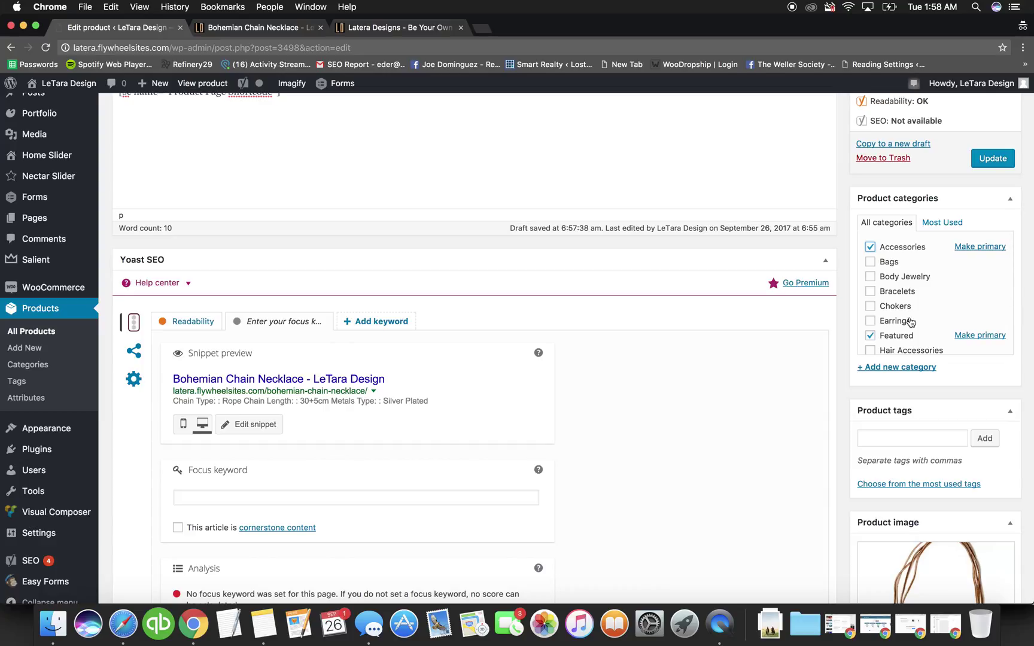
- Examine the shop categories and the Accessories subcategories in the storefront navigation, and return to the product editor
click(389, 28)
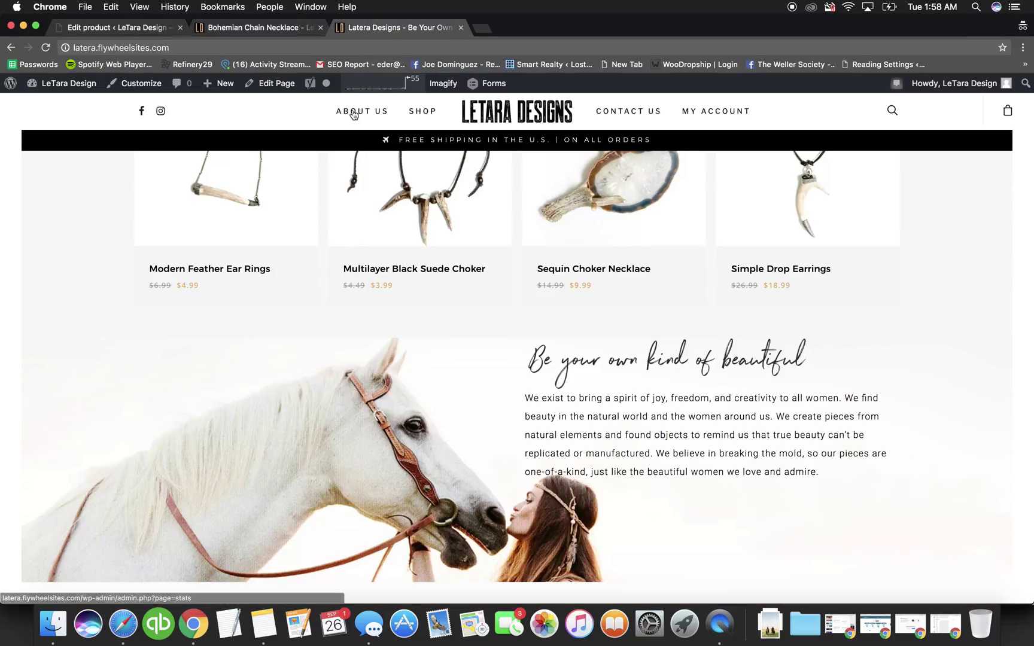
mouse_move(418, 111)
mouse_move(438, 274)
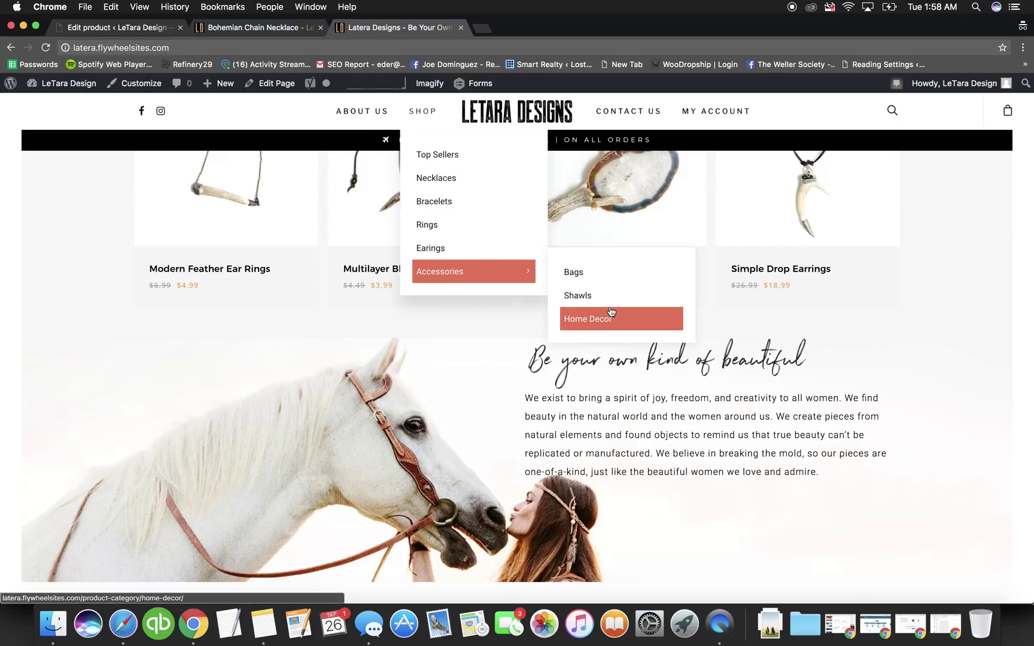
click(235, 23)
click(112, 25)
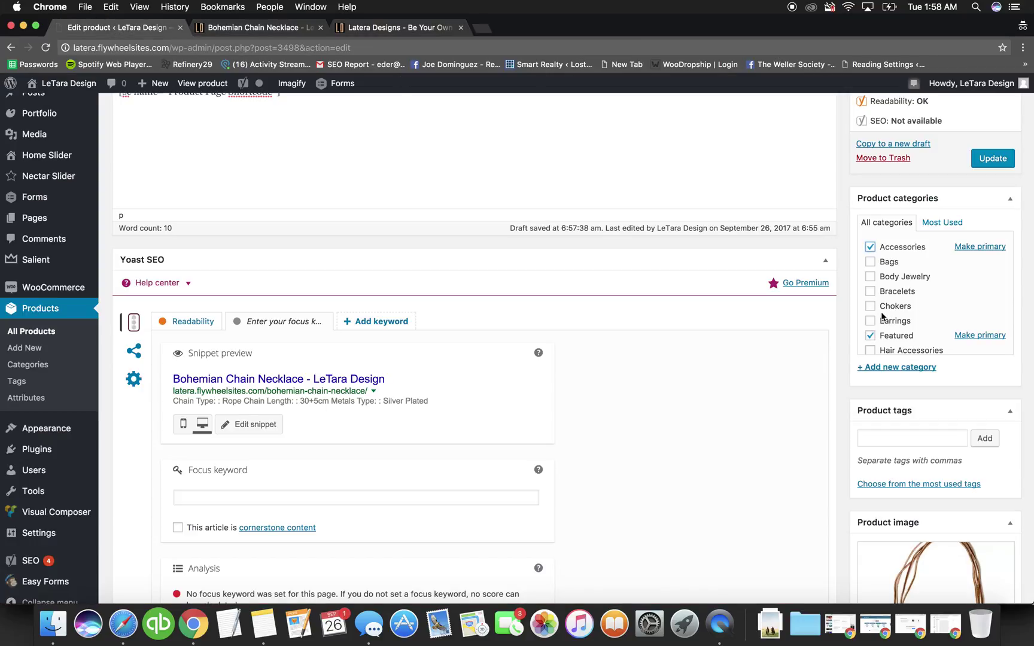
- Remove the product from the Home Decor and Accessories categories
scroll(882, 316, down, 4)
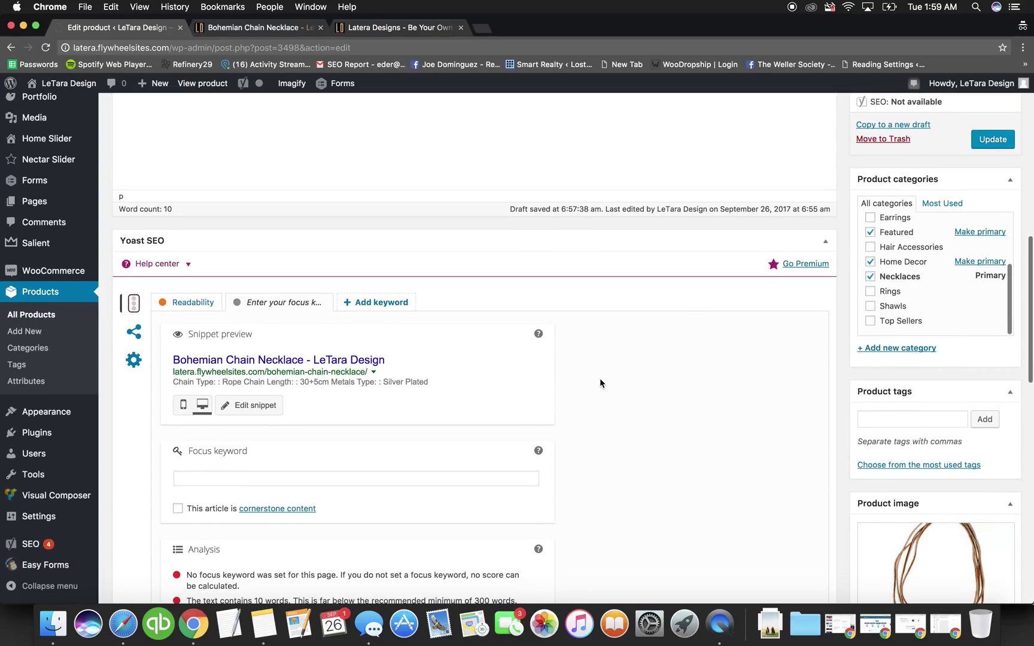
scroll(746, 352, up, 5)
scroll(525, 324, down, 3)
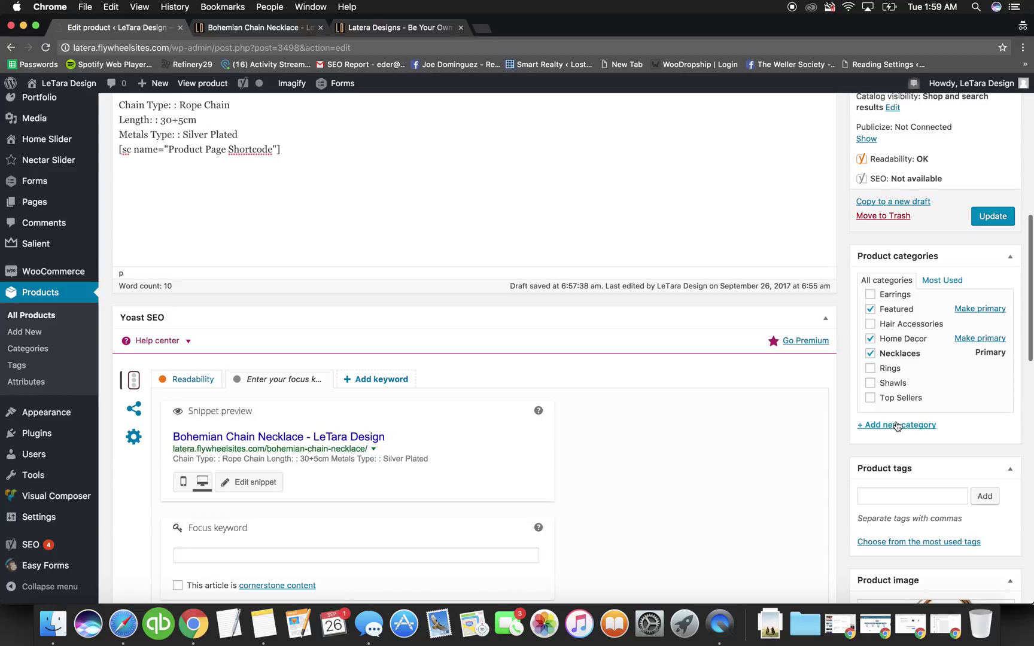
click(870, 339)
scroll(872, 329, up, 3)
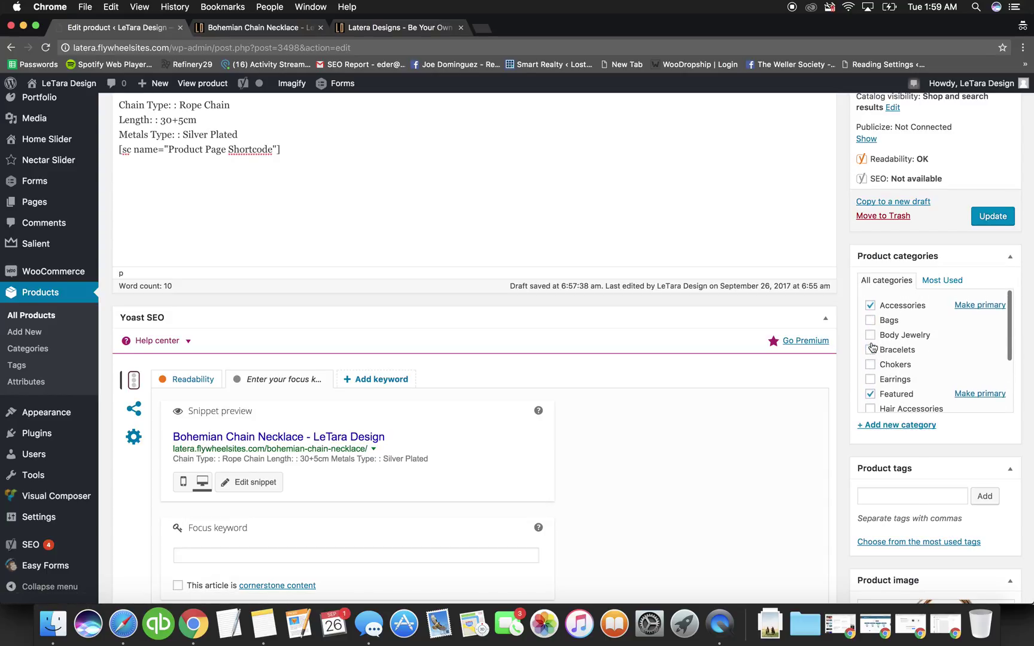
click(869, 314)
scroll(558, 340, down, 3)
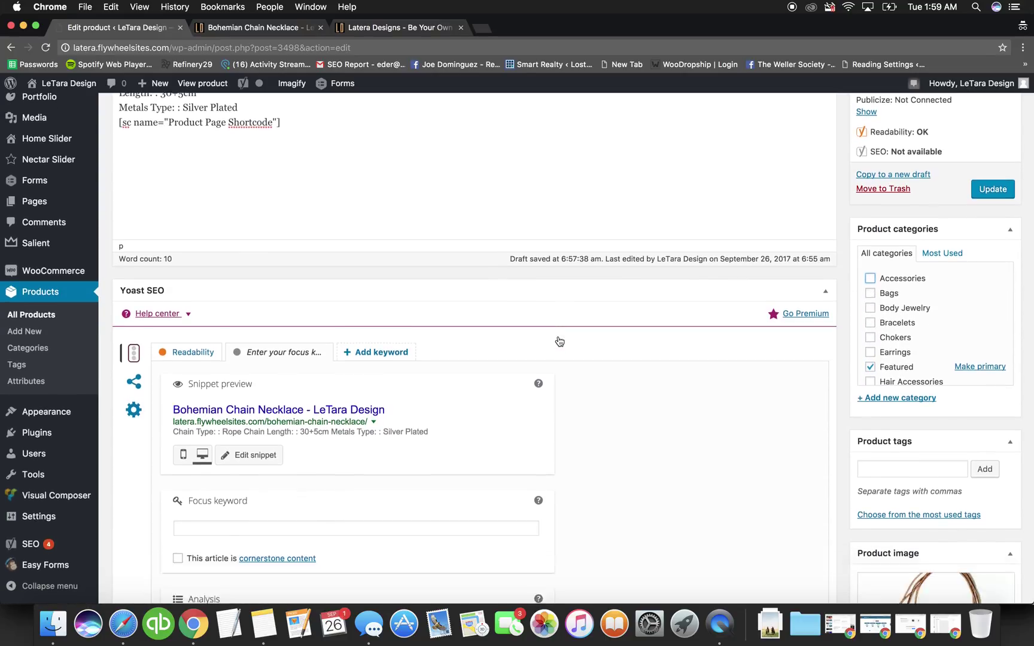
- Compare the editor's product image and gallery with the preview page and the Shop Letara product thumbnails on the home page
scroll(559, 341, up, 5)
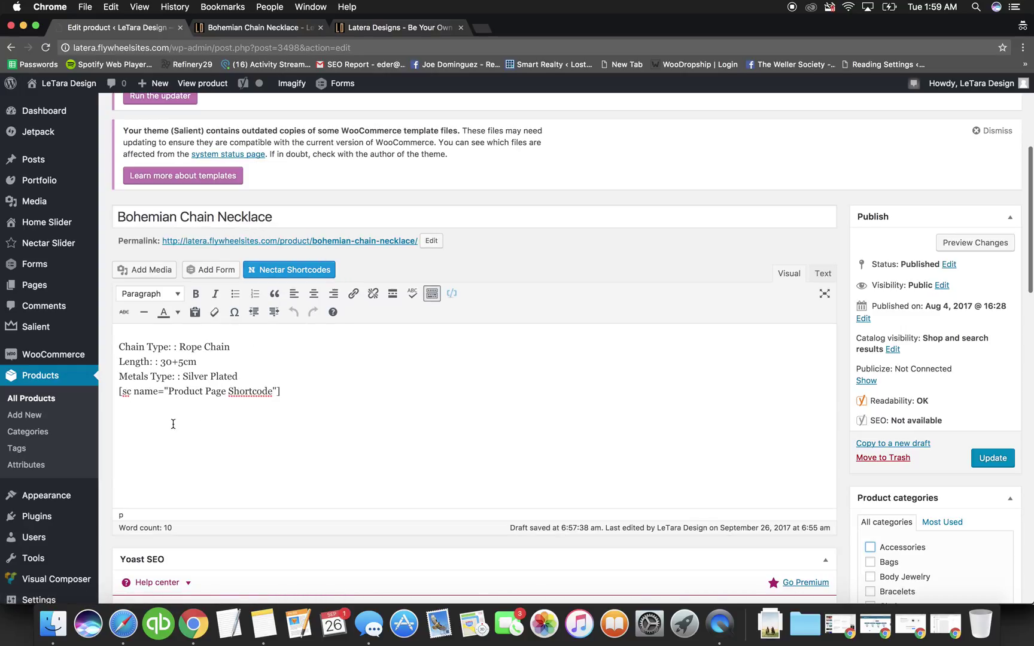
scroll(234, 385, down, 15)
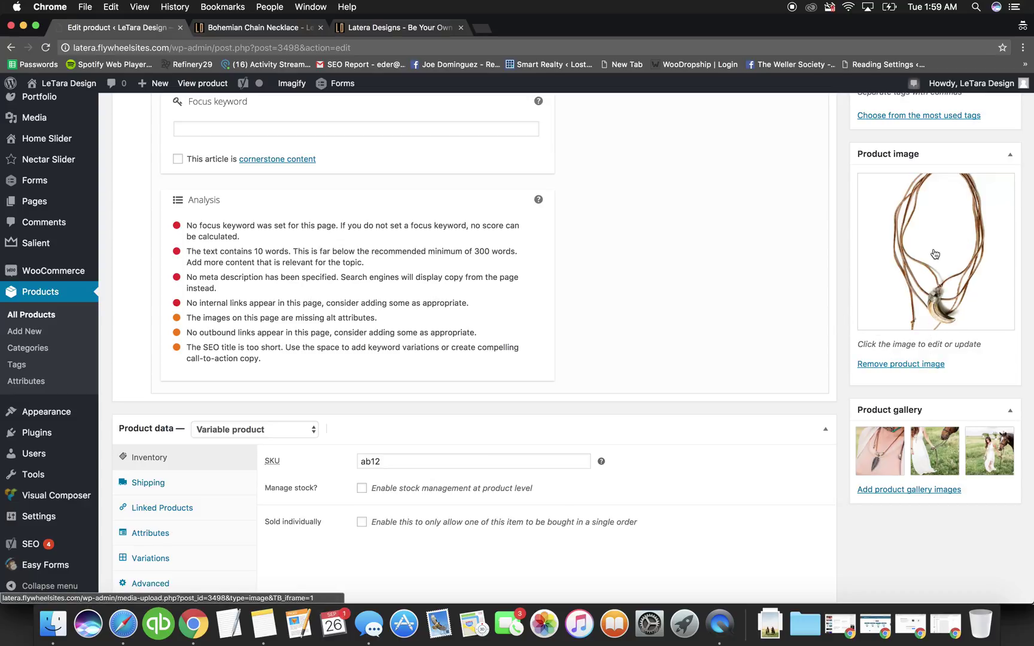
click(252, 27)
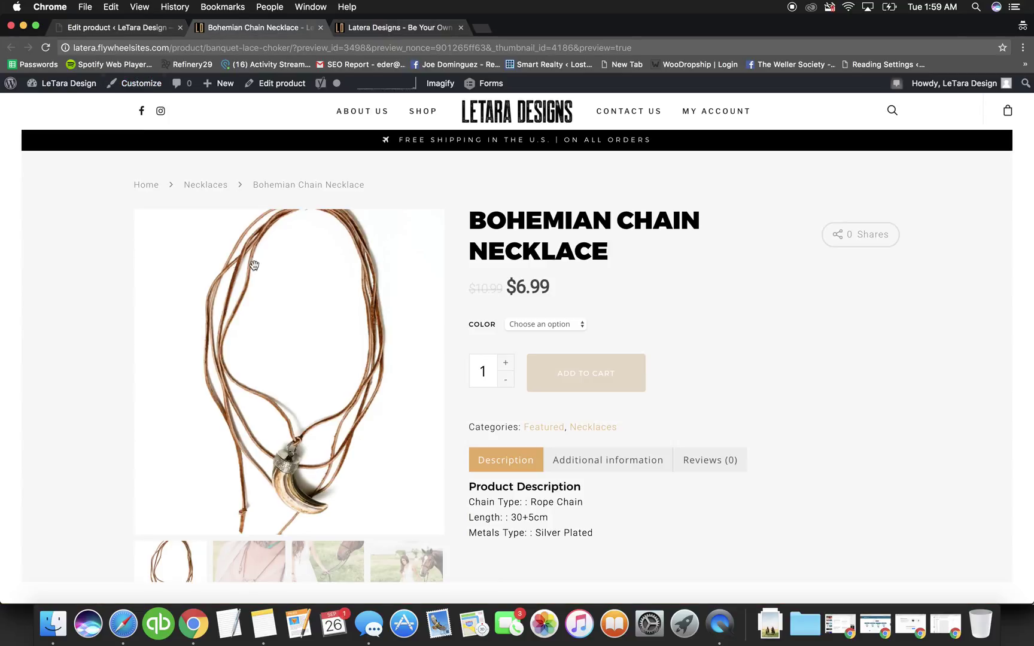
click(477, 112)
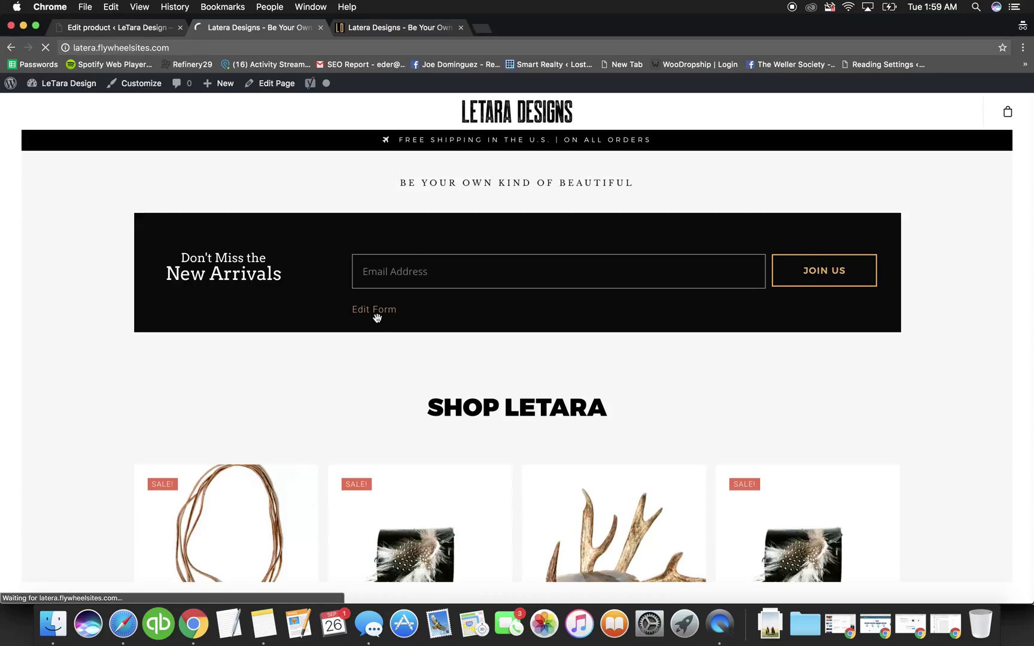
scroll(358, 363, down, 10)
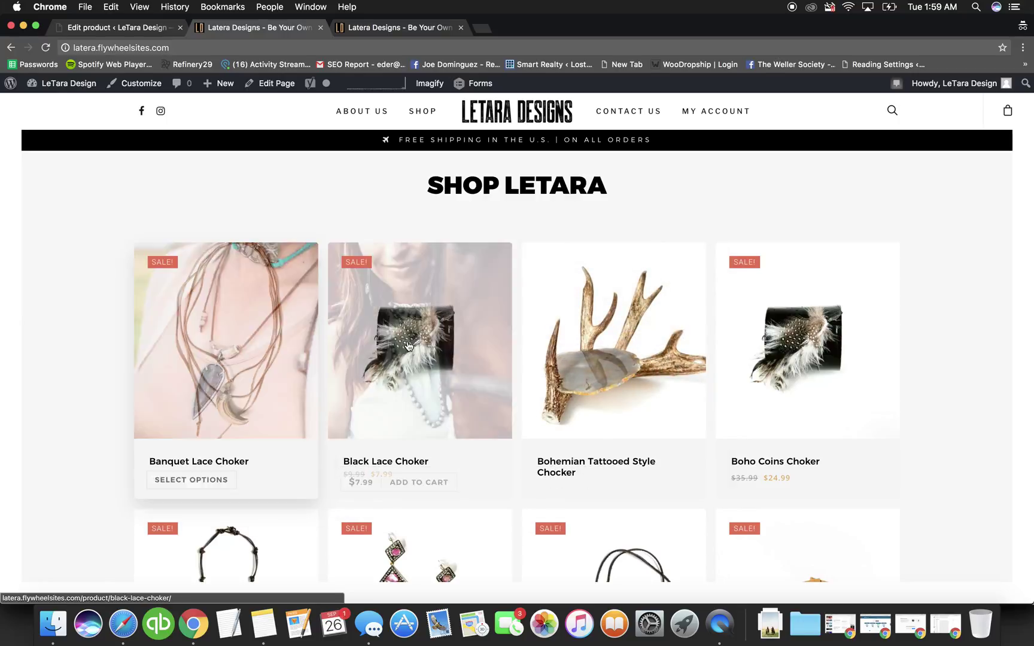
- Compare the product image and first gallery image in the editor with the Shop Letara thumbnails and their alternate images on the home page
click(97, 26)
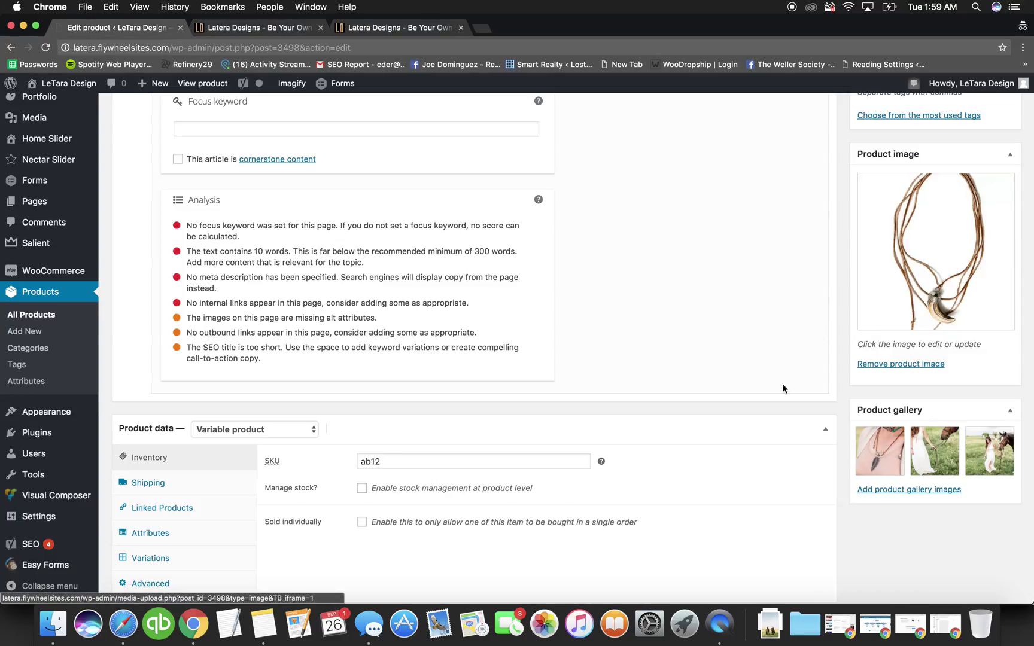
click(257, 27)
key(super+alt+Left)
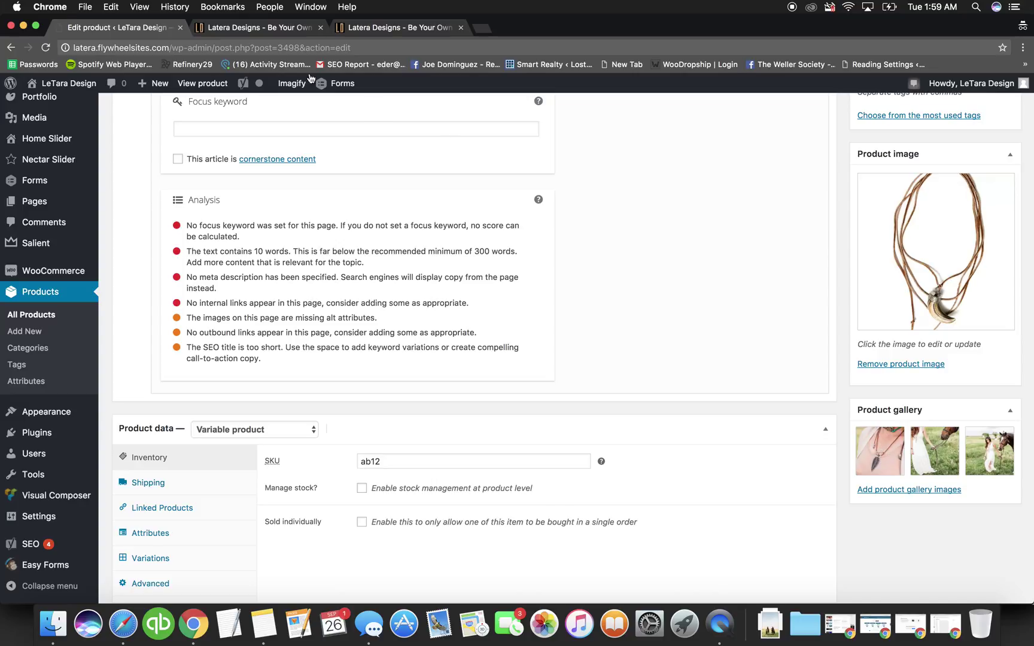
click(223, 30)
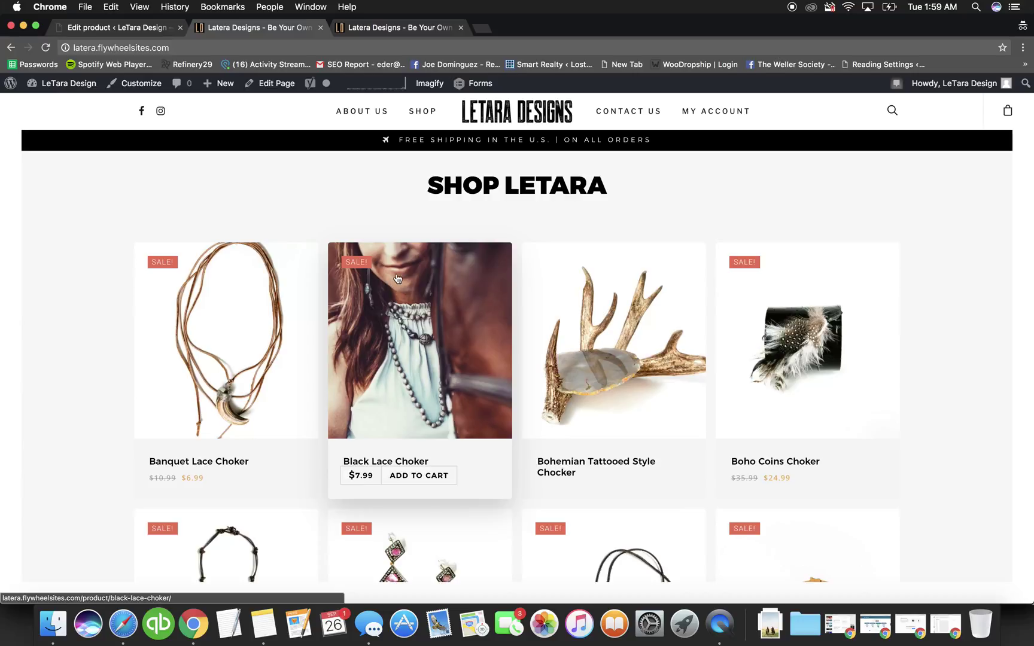
click(117, 28)
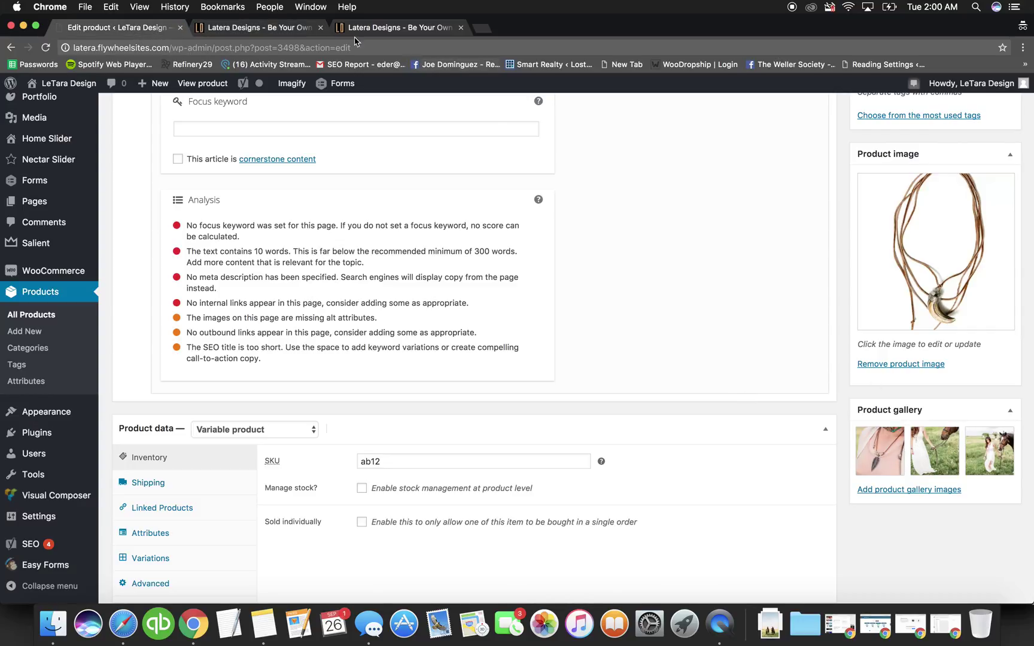
click(272, 30)
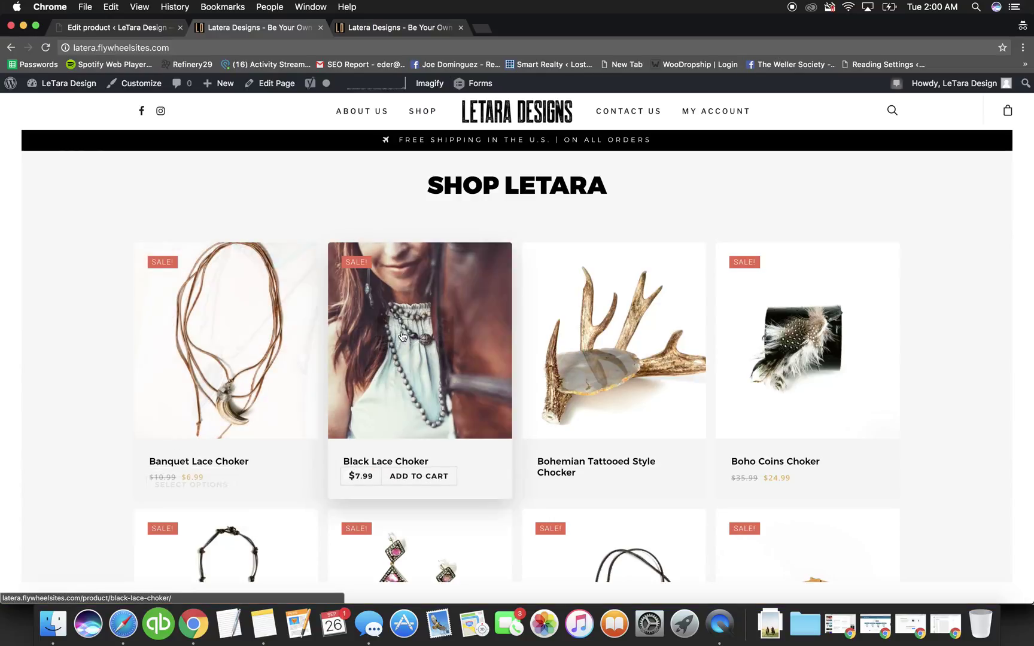
- Open the Banquet Lace Choker product page from the home page's Shop Letara section and compare its images with those in the product editor
click(376, 23)
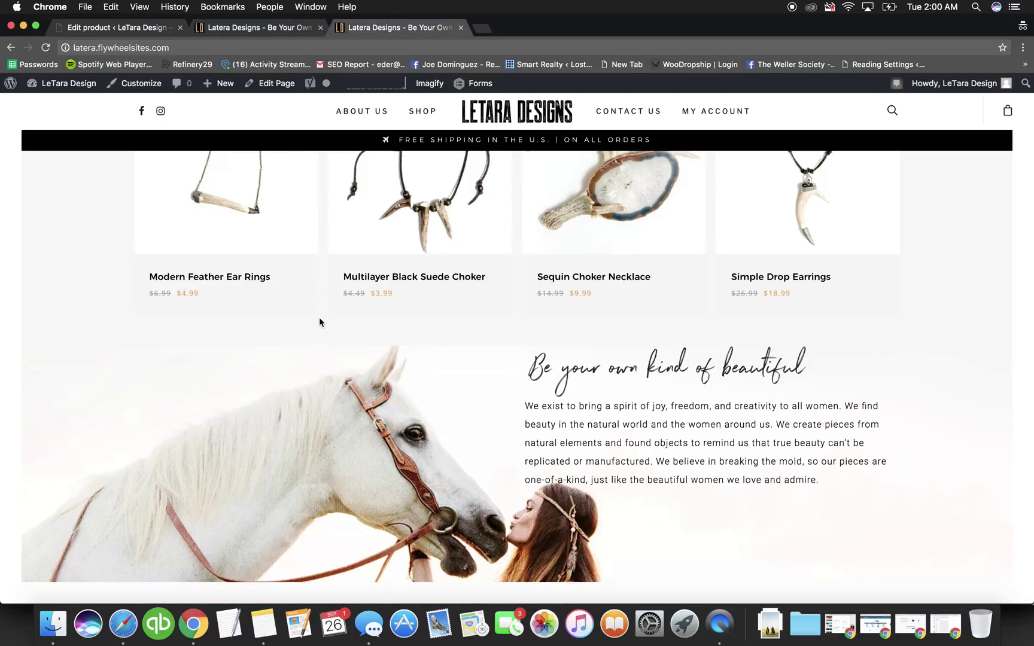
scroll(319, 318, up, 3)
scroll(307, 320, up, 10)
scroll(304, 321, down, 8)
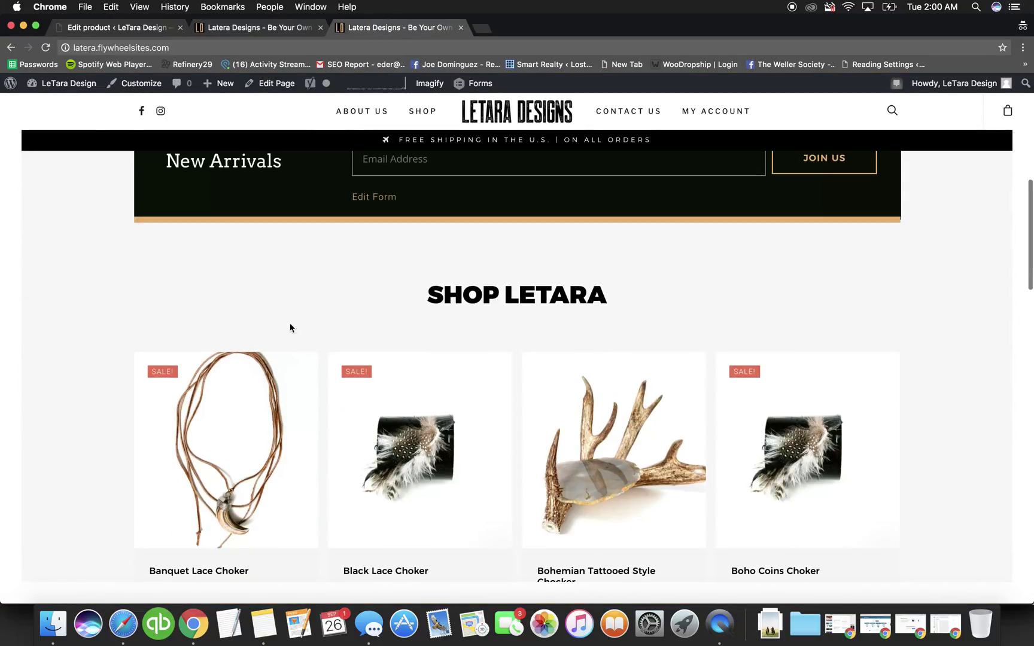
click(249, 400)
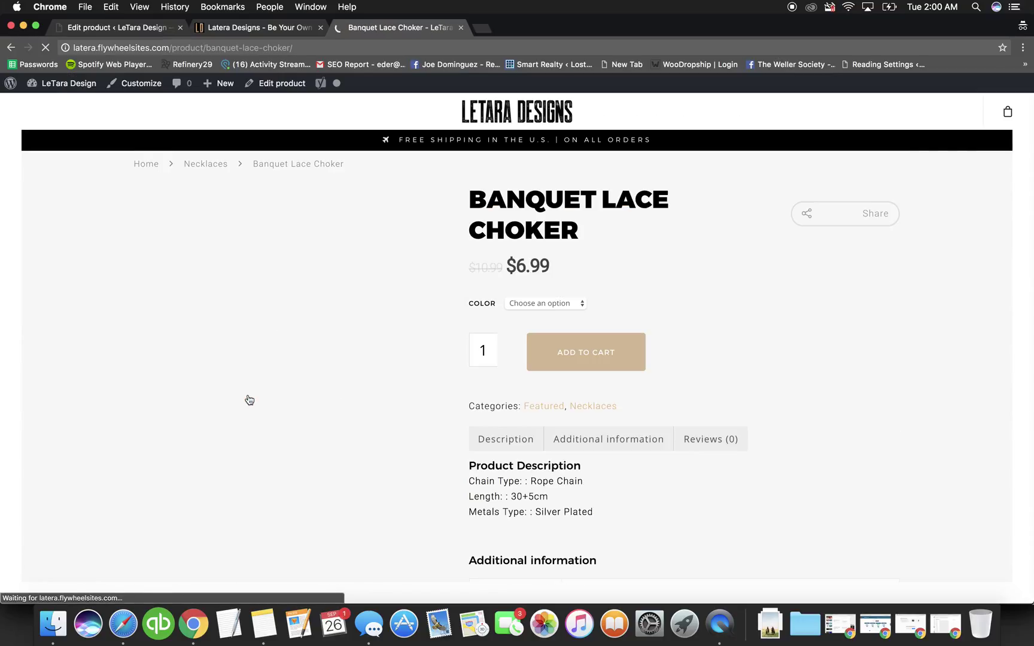
key(super+bracketleft)
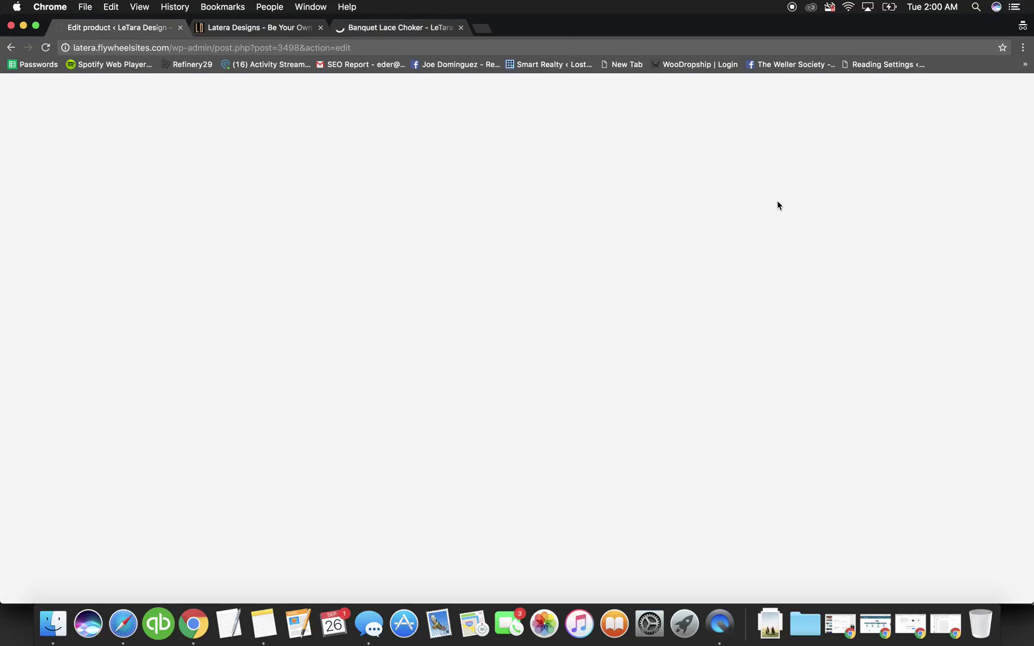
click(369, 30)
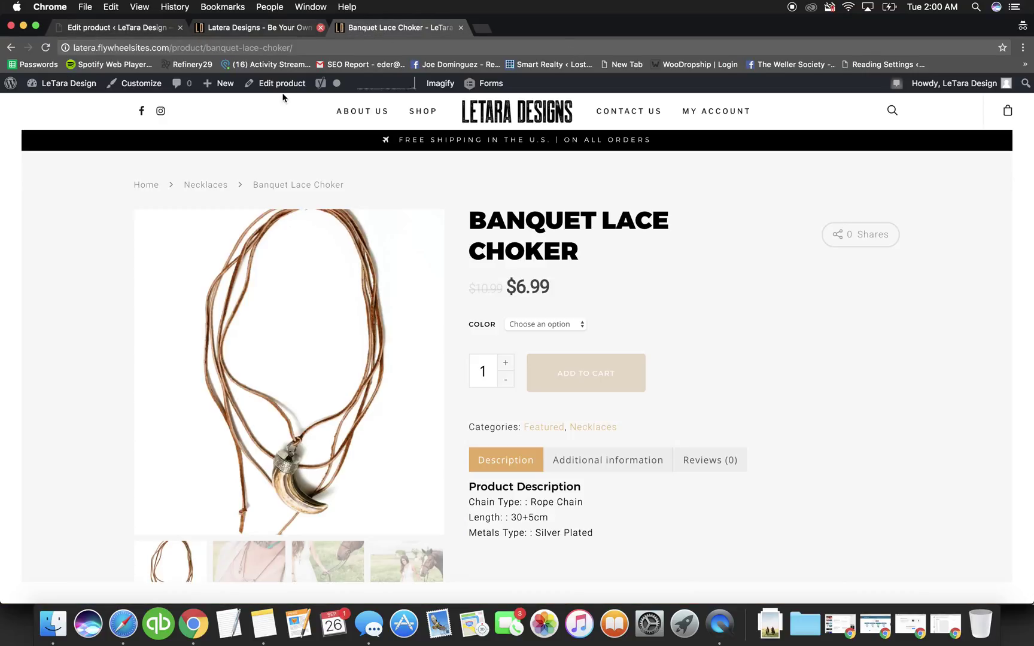
click(161, 29)
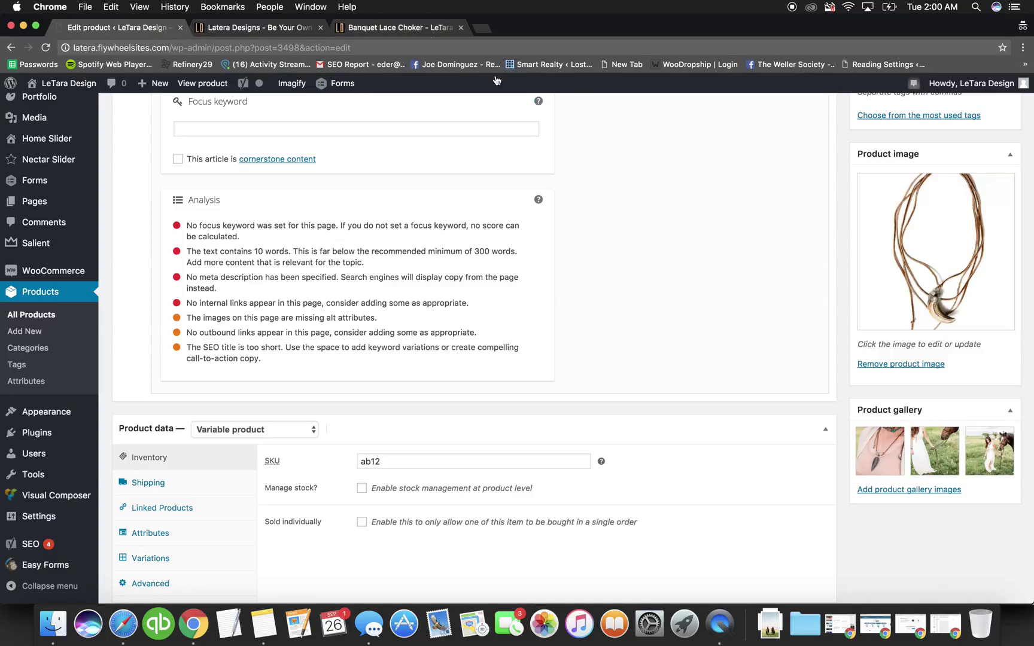
click(400, 28)
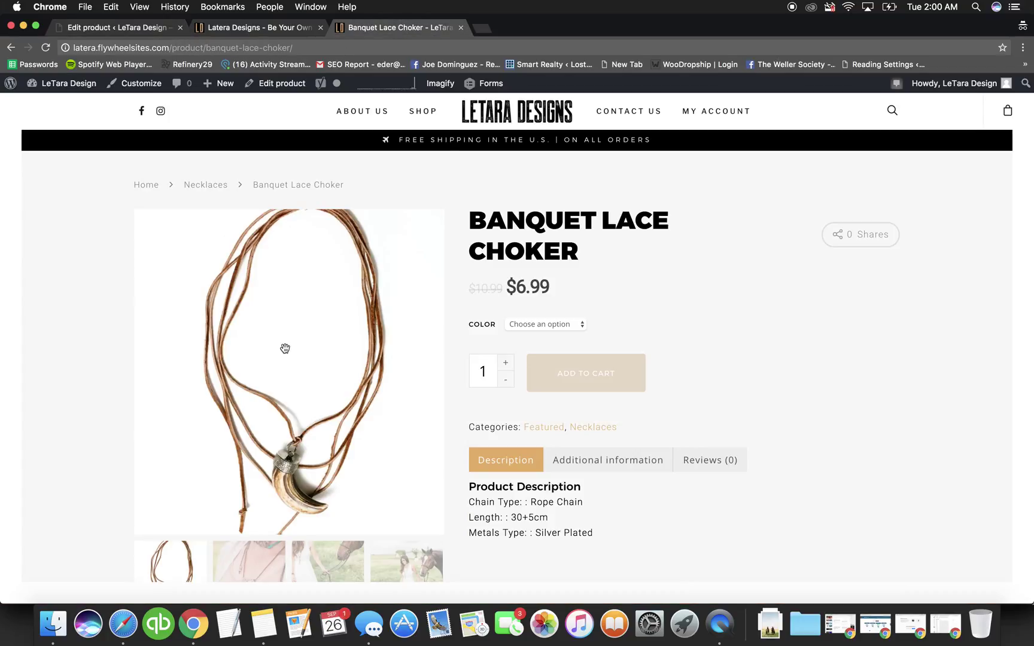
- Look through the gallery images on the Banquet Lace Choker product page and at the related products below them
scroll(291, 345, down, 3)
click(432, 261)
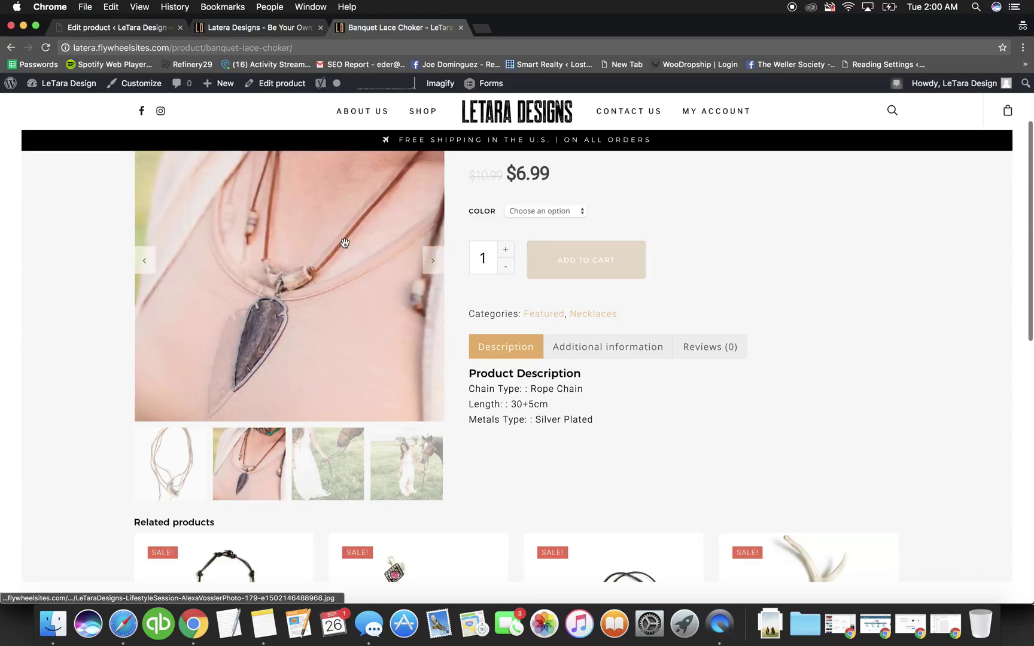
click(344, 450)
scroll(353, 446, up, 2)
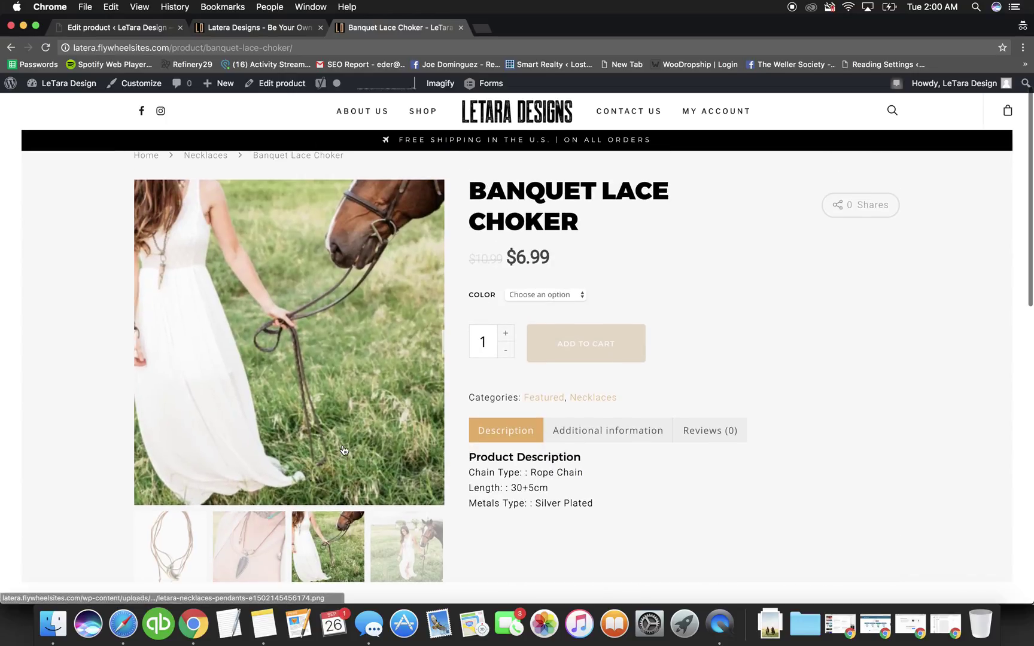
drag(412, 440, 365, 441)
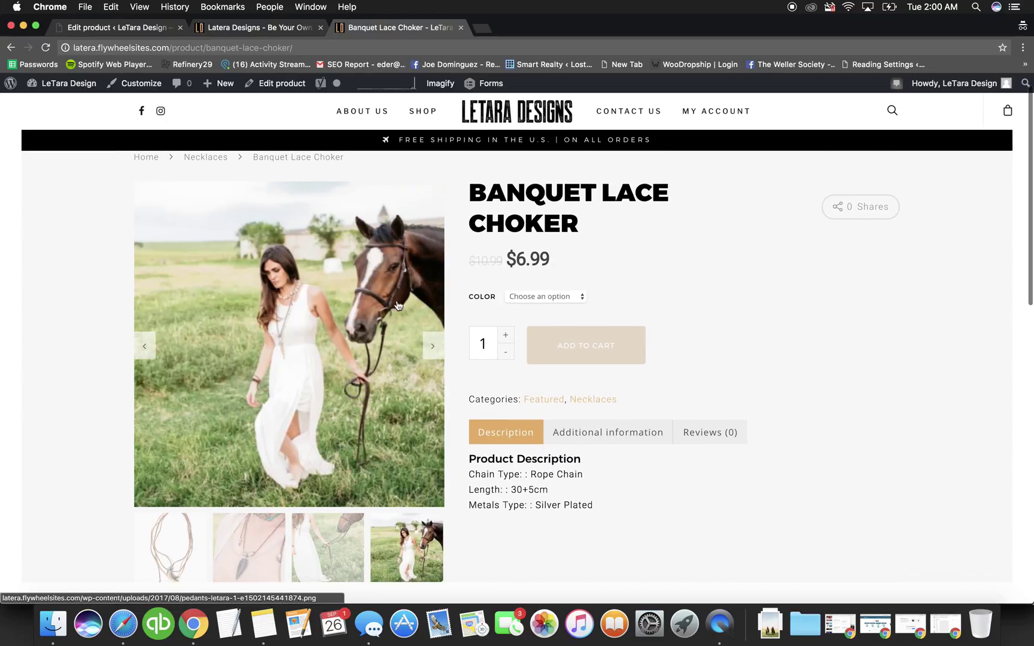
click(262, 519)
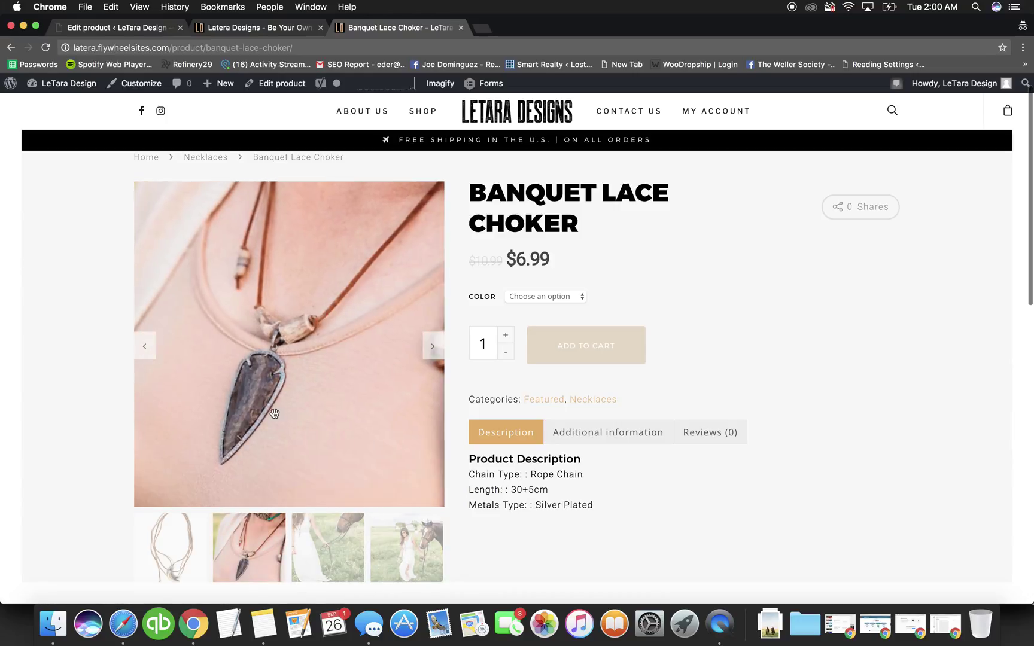
scroll(21, 381, down, 3)
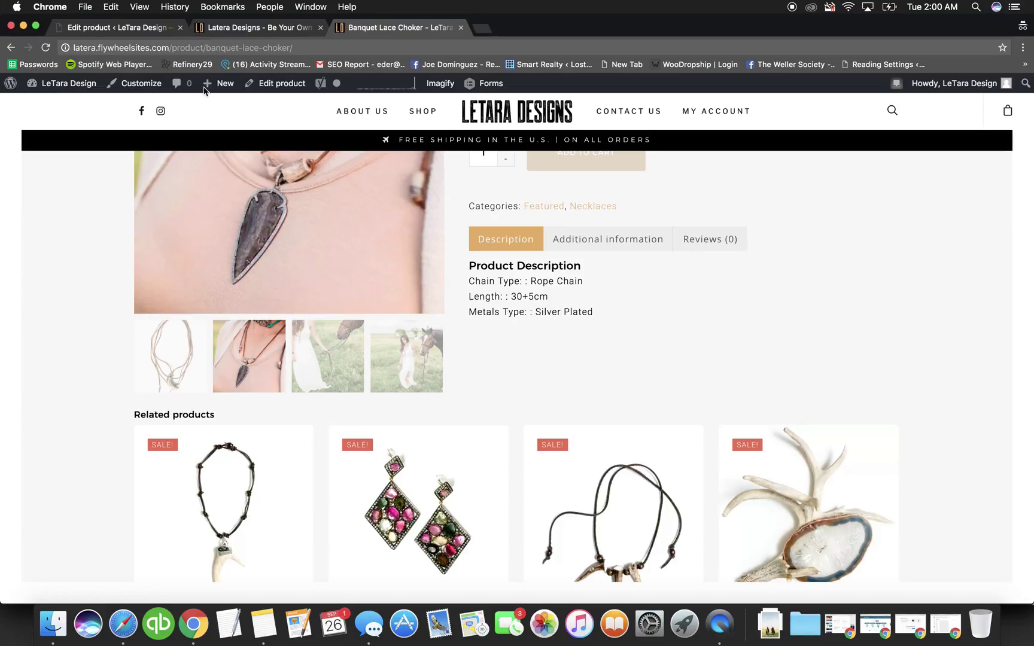
- Review the description, categories, images and product data of the Bohemian Chain Necklace in the product editor
click(114, 27)
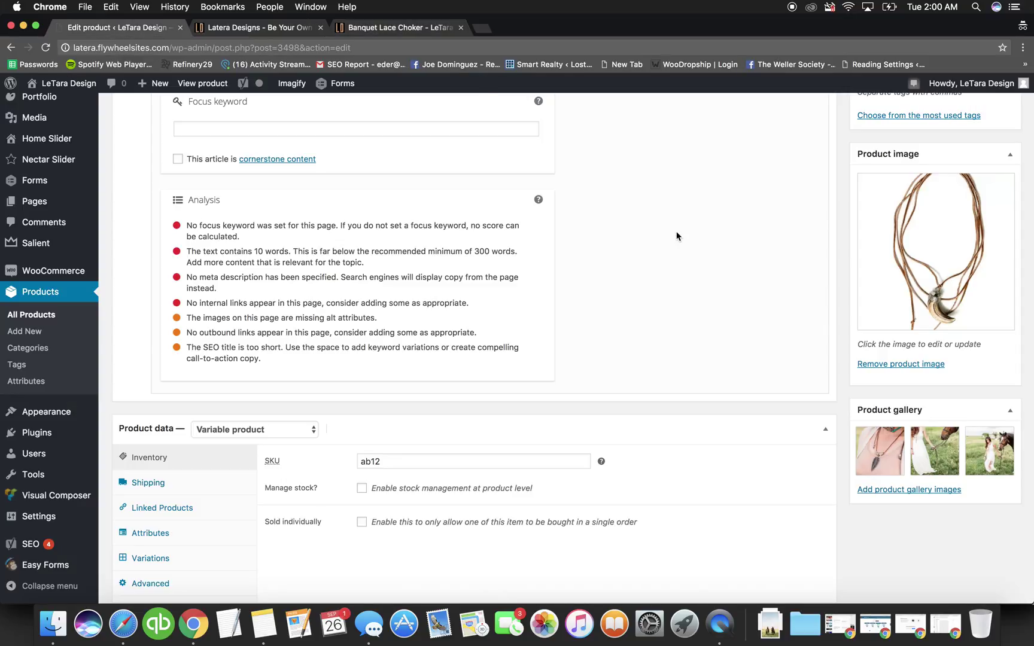
scroll(676, 235, up, 5)
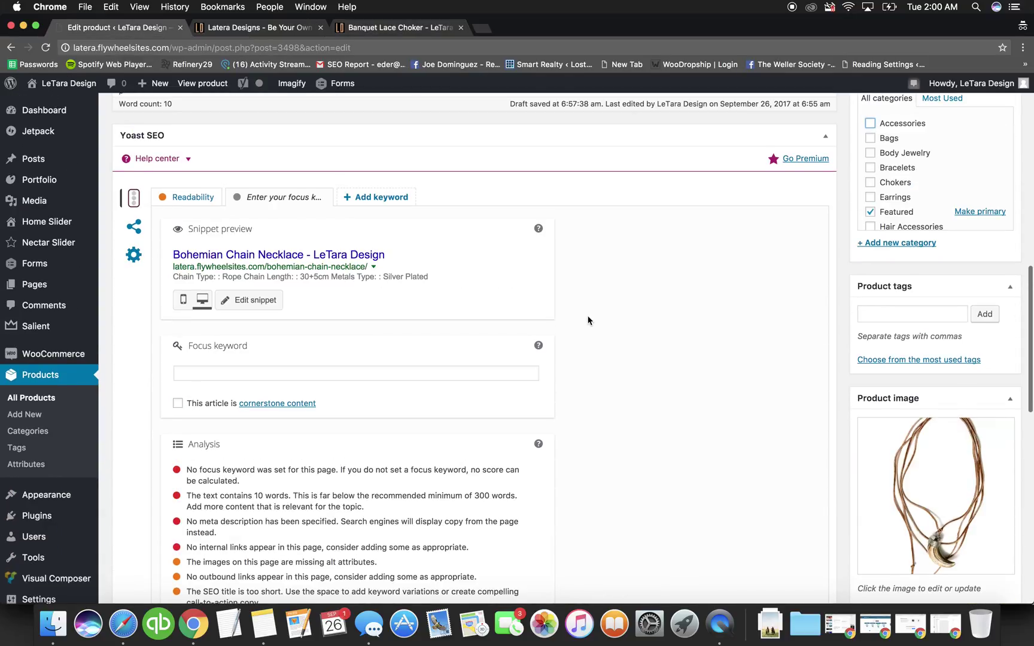
scroll(588, 321, up, 9)
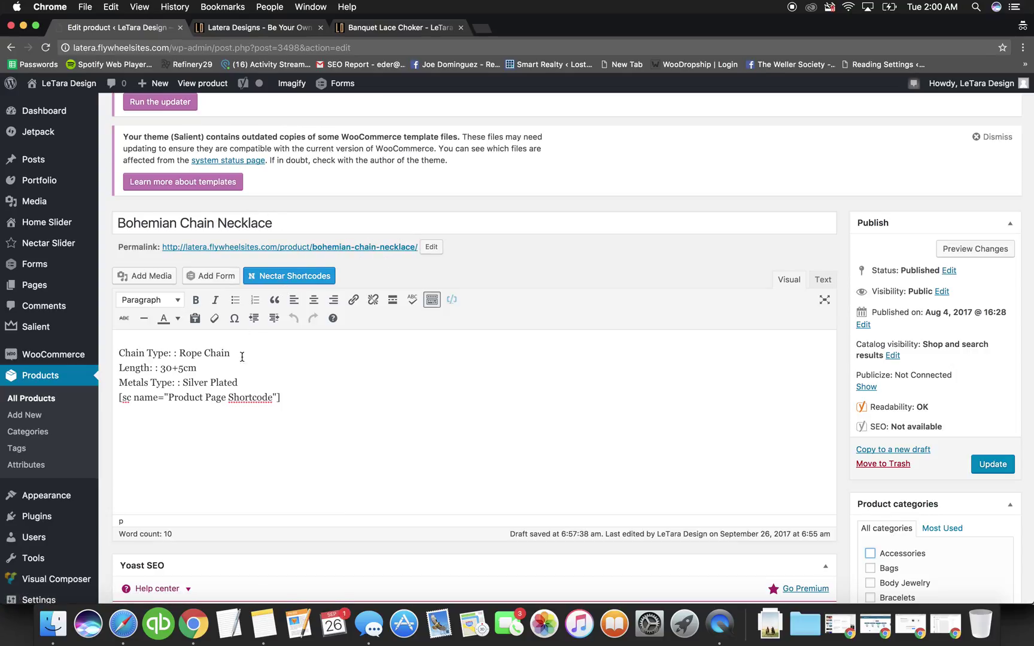
scroll(479, 371, down, 5)
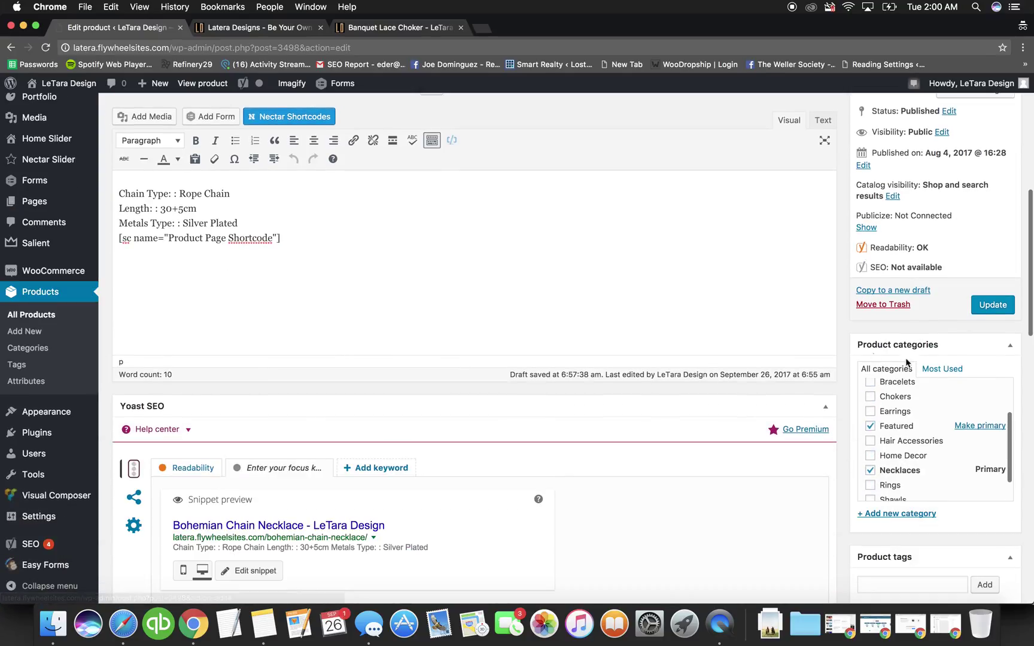
scroll(700, 324, down, 10)
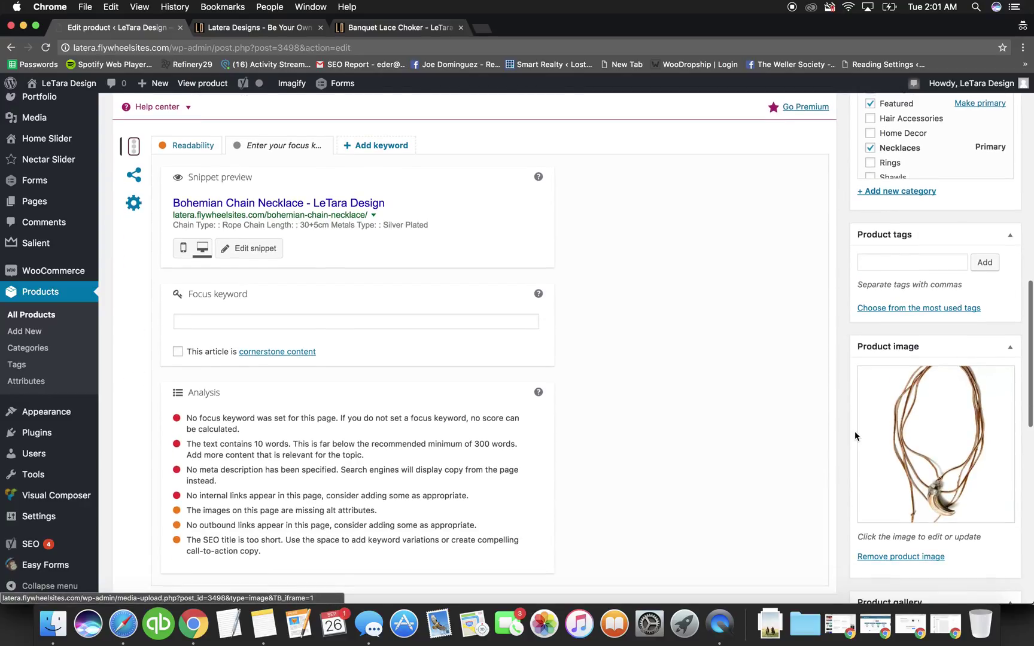
scroll(854, 430, down, 7)
scroll(697, 335, up, 9)
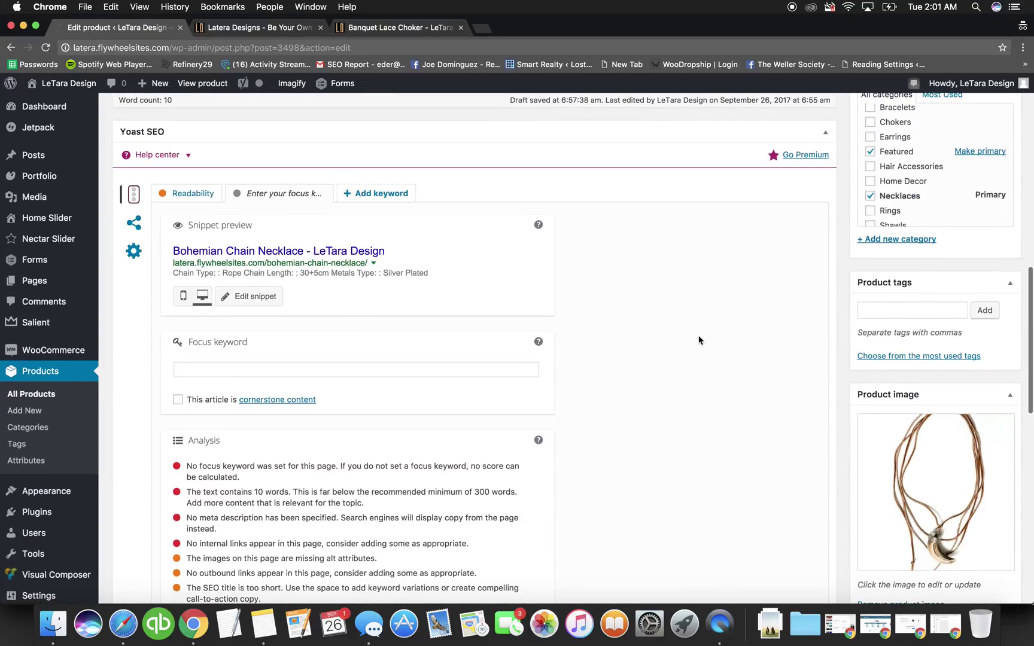
scroll(696, 342, down, 9)
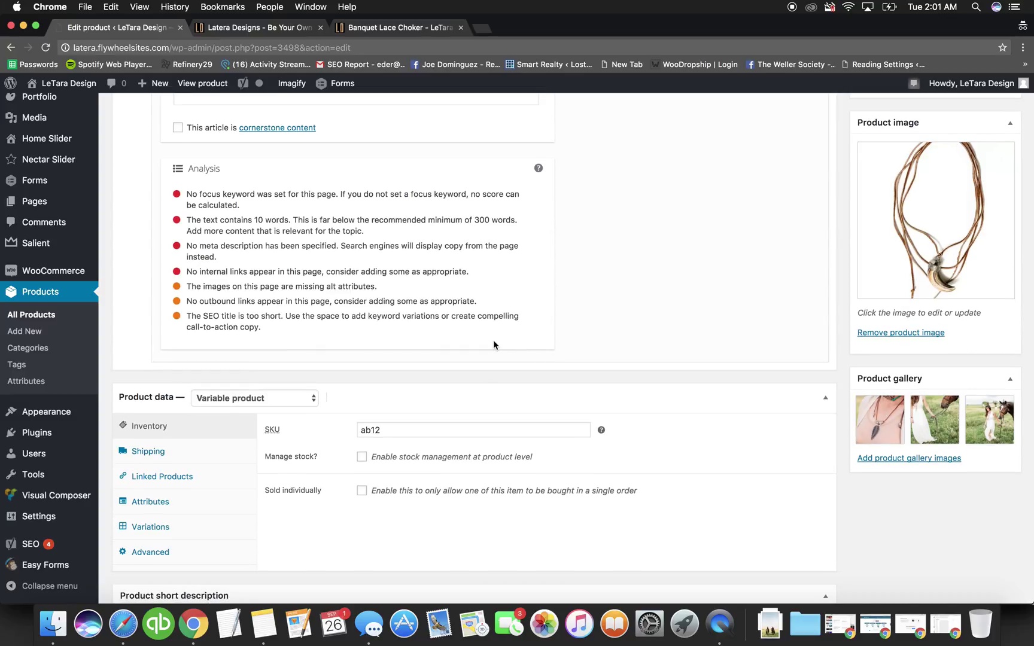
scroll(493, 344, down, 4)
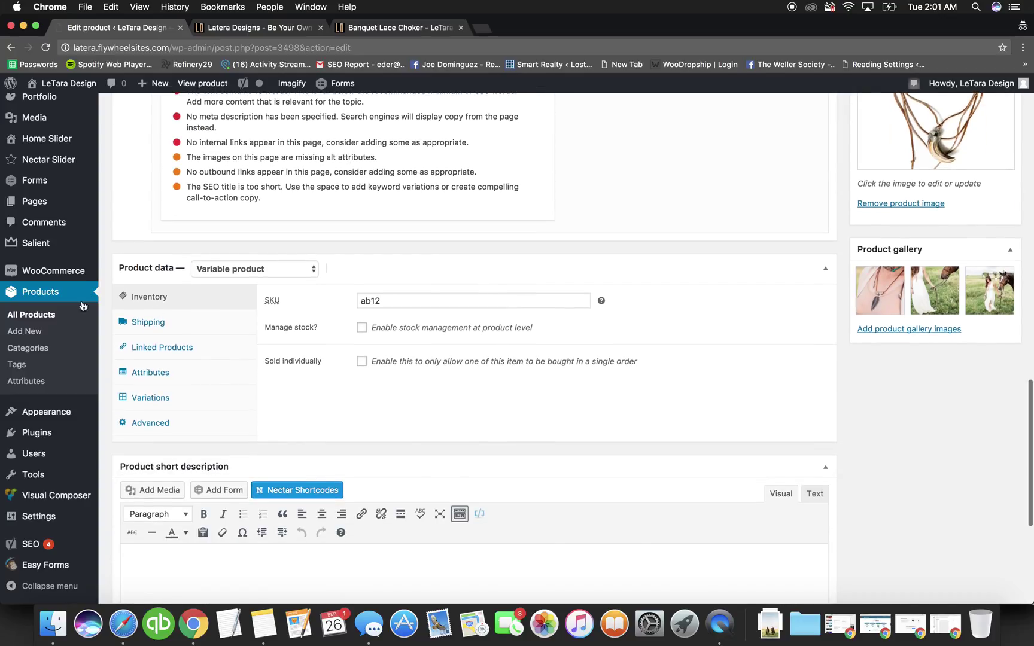
- Check the SKU field in the product's inventory data against the Banquet Lace Choker page, and return to the editor
click(404, 297)
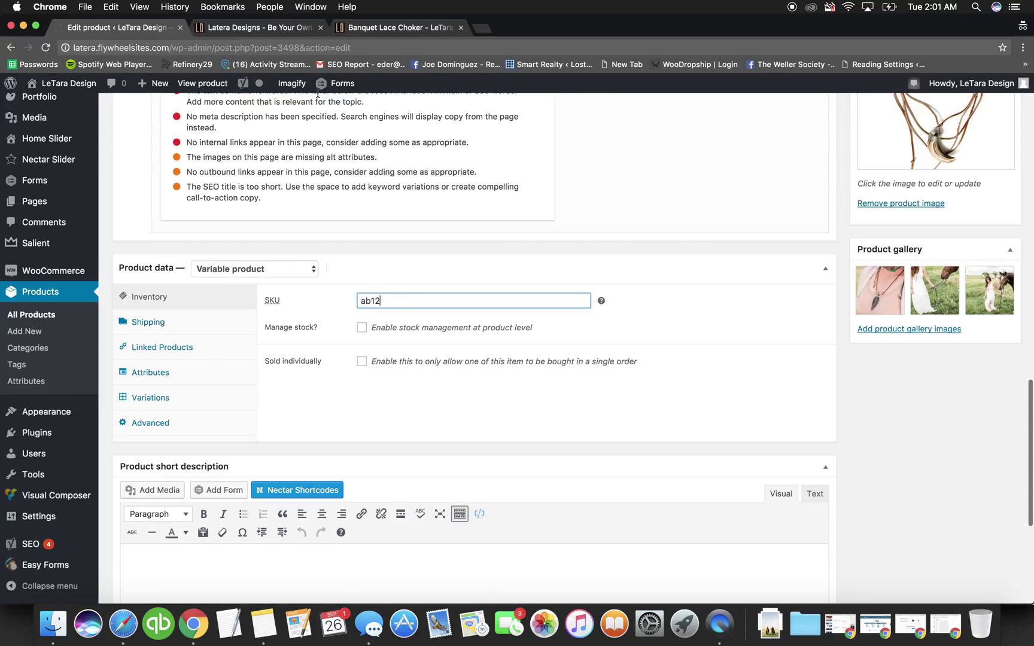
click(377, 29)
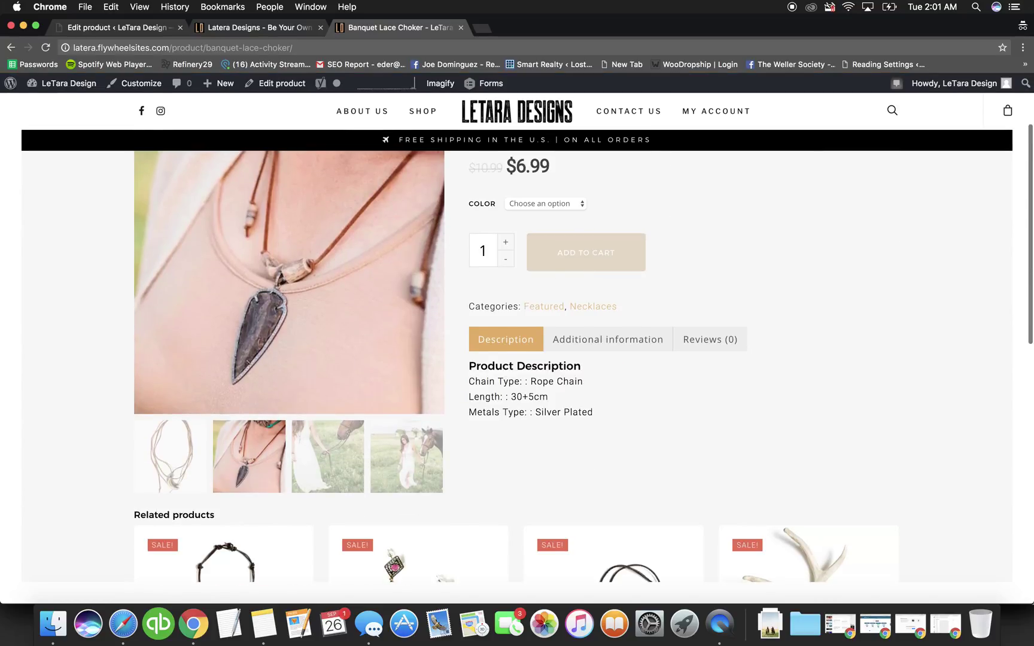
click(98, 29)
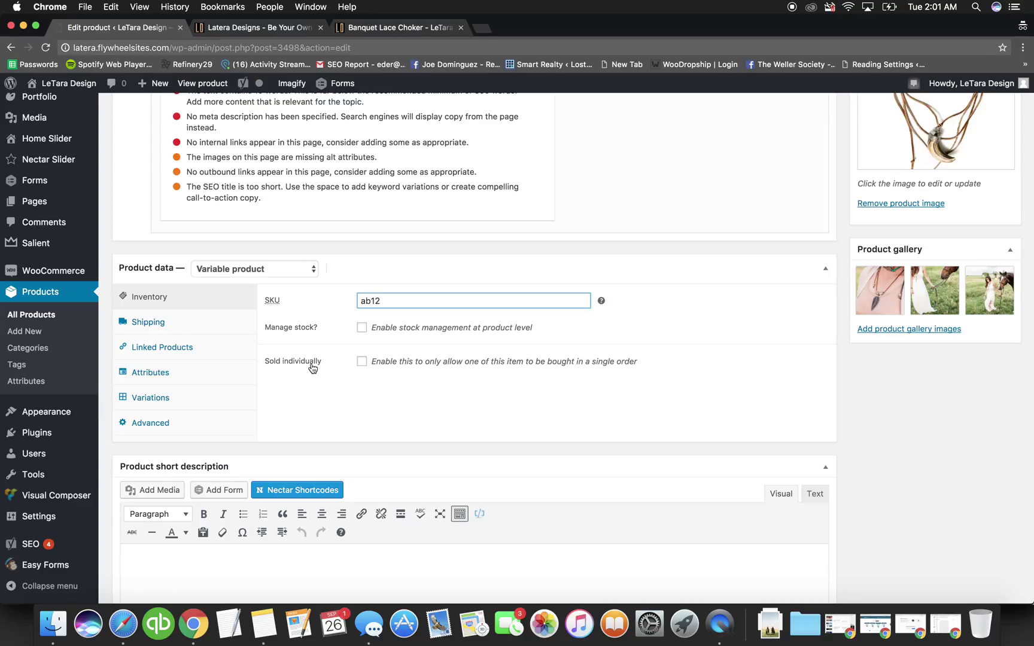
- Enable stock management at product level and set the stock quantity to 56
click(362, 328)
double_click(377, 353)
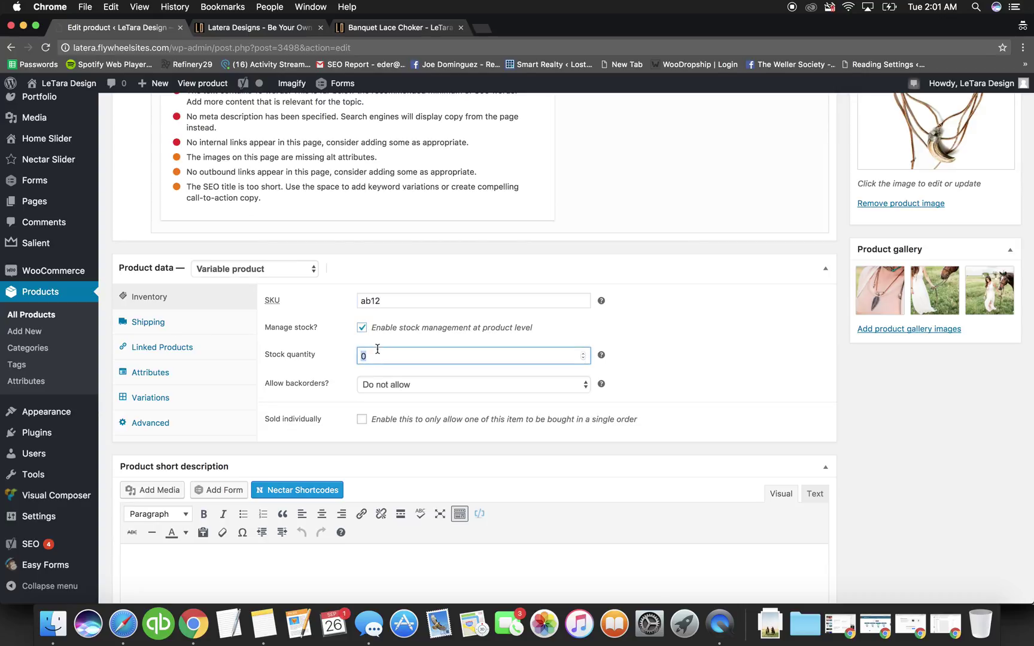
text(56)
- Review the backorder choices, try "Allow, but notify customer", and set the product's backorders option to "Allow"
click(390, 385)
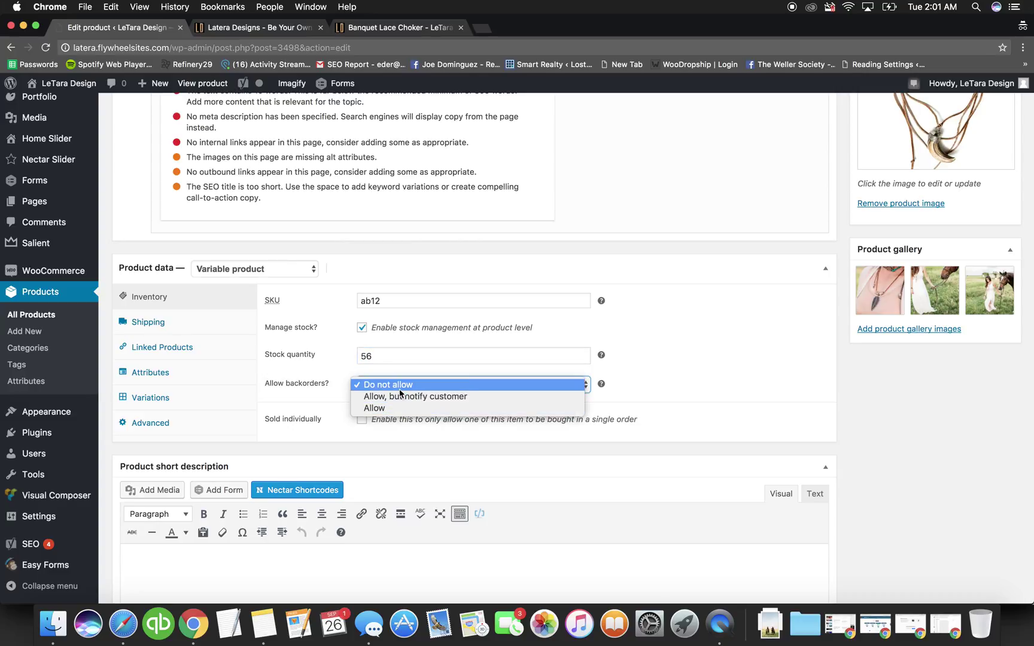
click(327, 353)
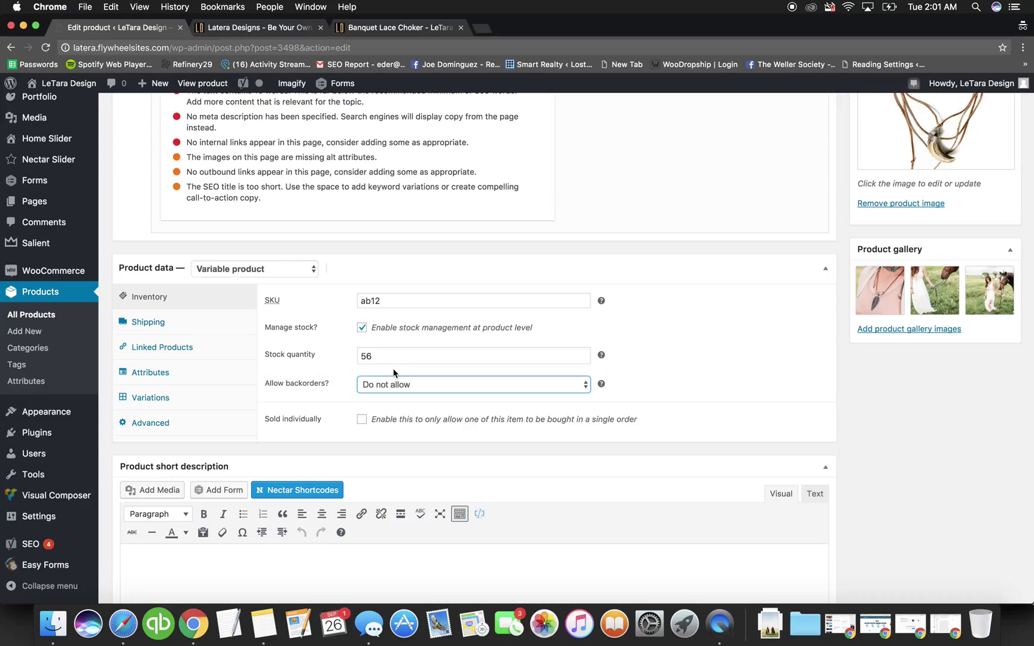
click(381, 385)
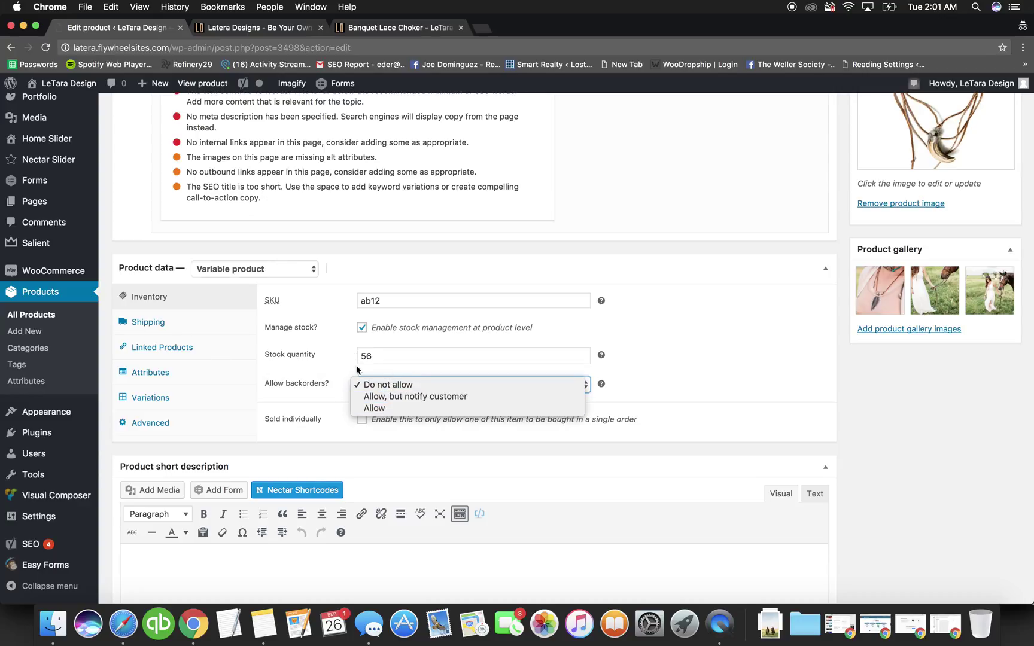
click(401, 396)
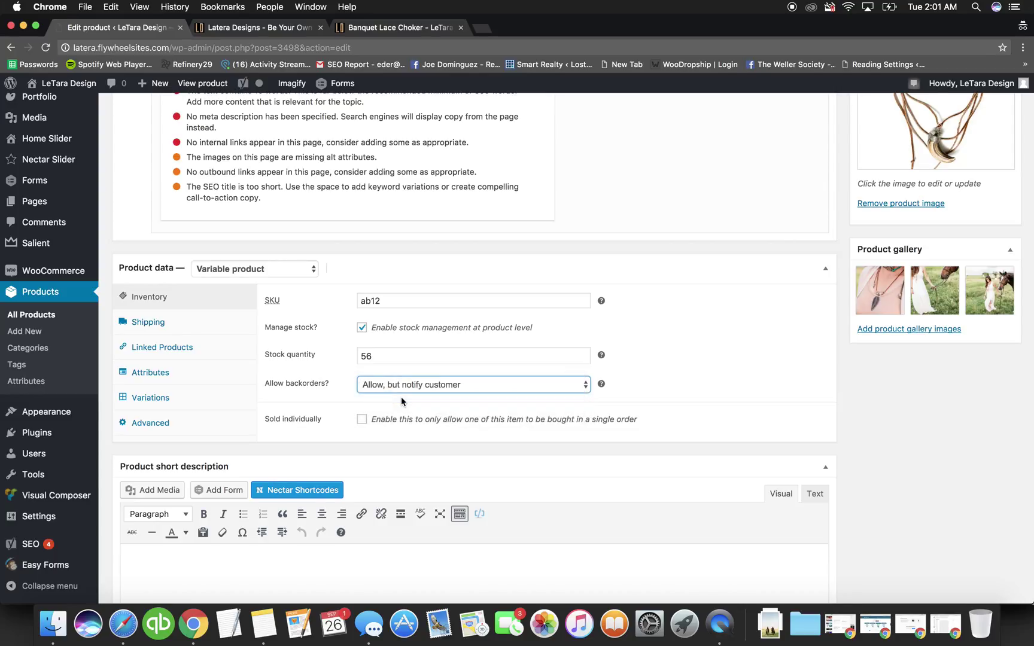
click(399, 389)
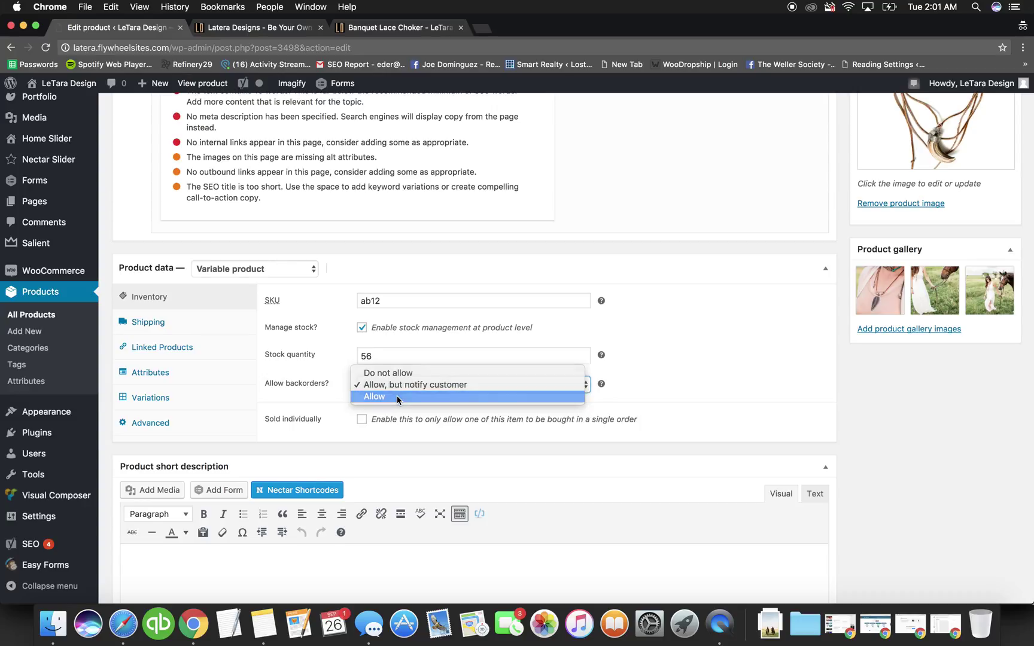
click(397, 399)
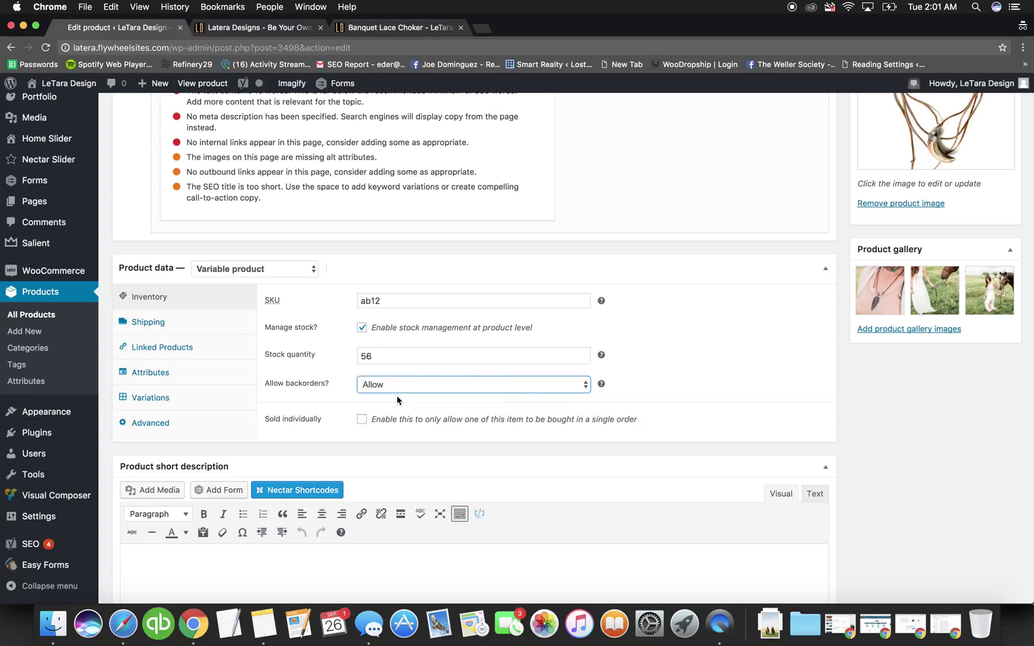
- Set the product's backorders option to "Do not allow" and look through its shipping, linked products and attributes settings
click(395, 393)
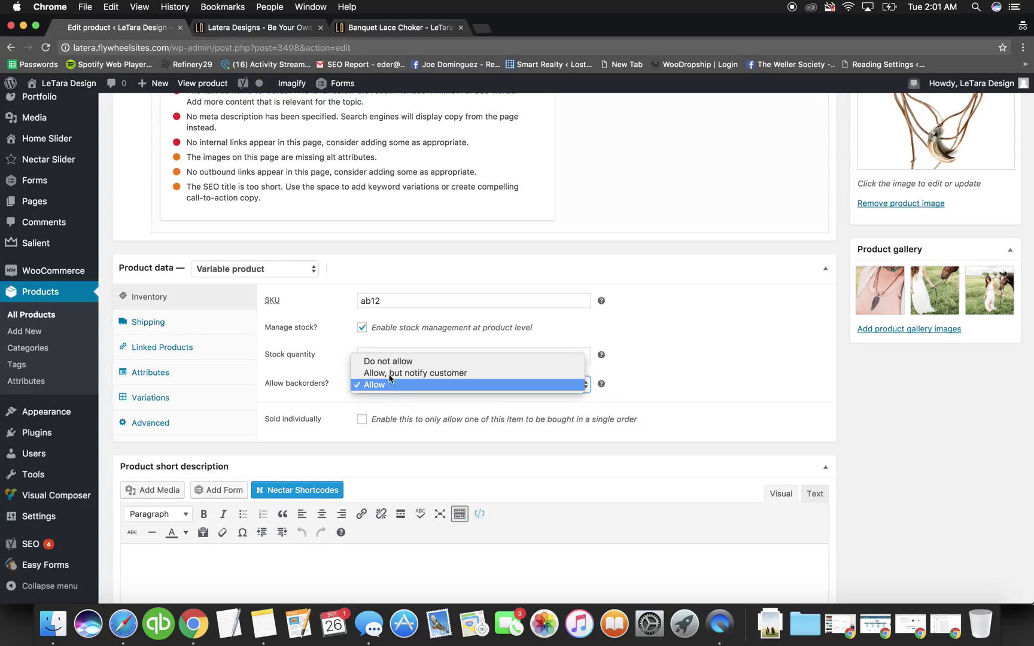
click(380, 361)
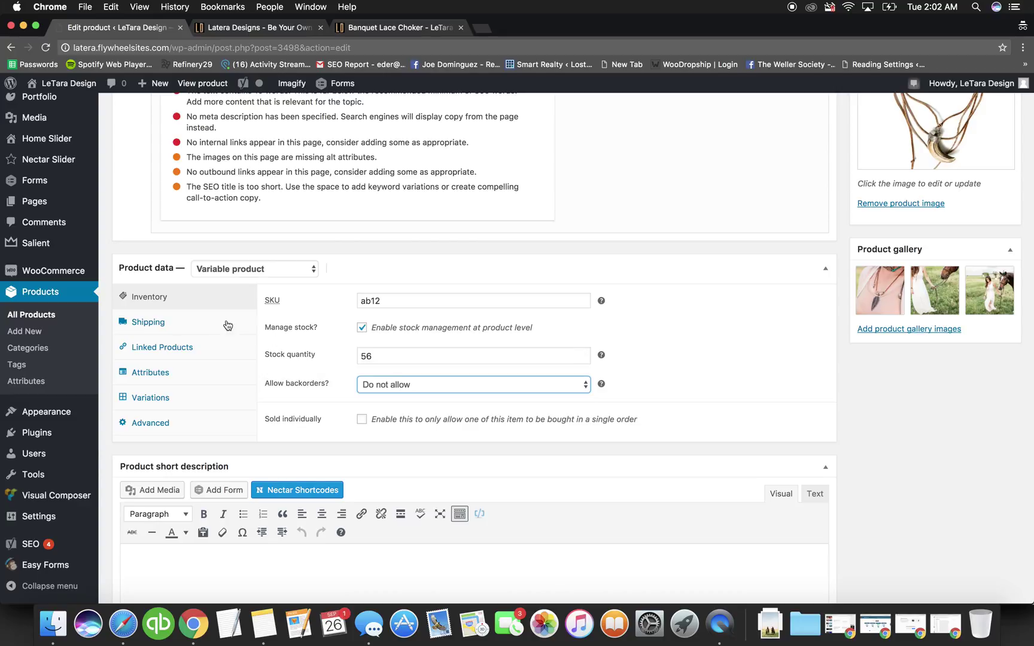
click(179, 322)
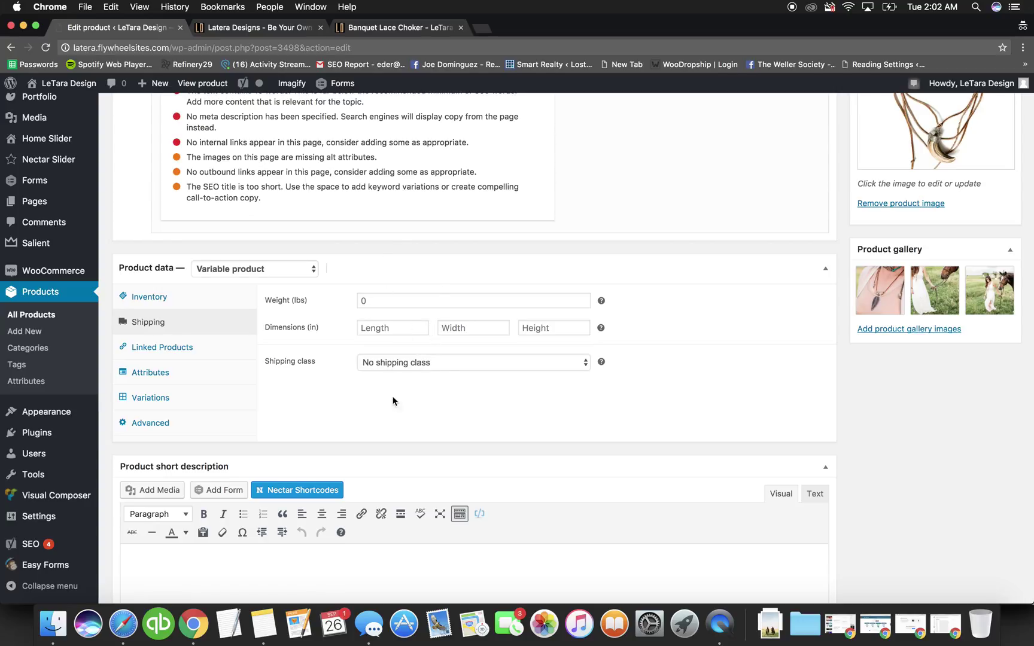
click(186, 350)
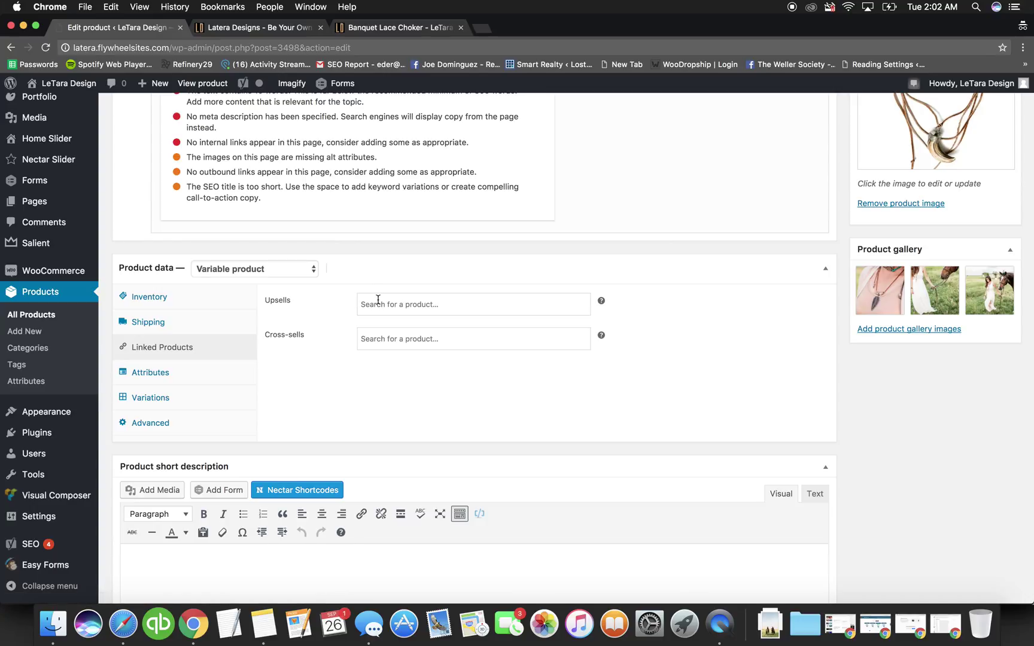
click(157, 374)
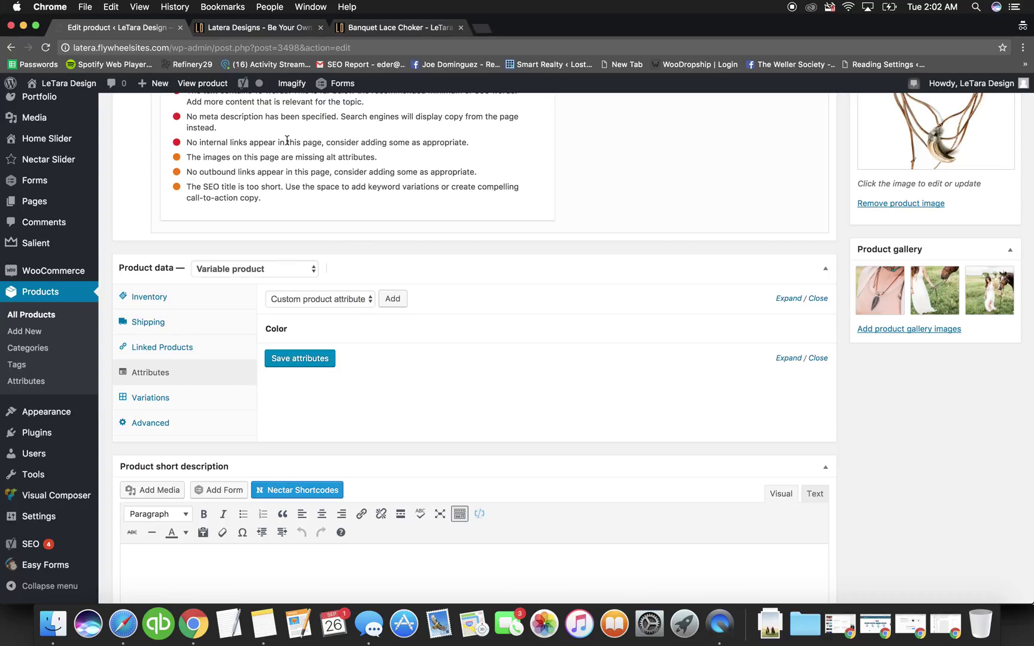
- Check the Banquet Lace Choker page's images, try the White and Black color options, and return to the product editor
click(232, 30)
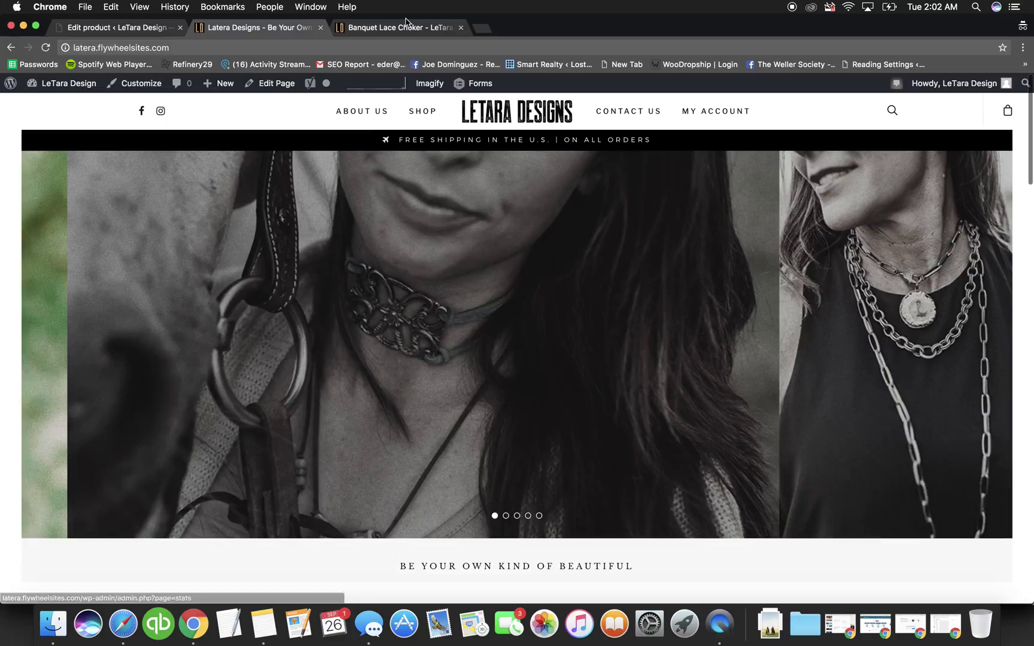
click(402, 27)
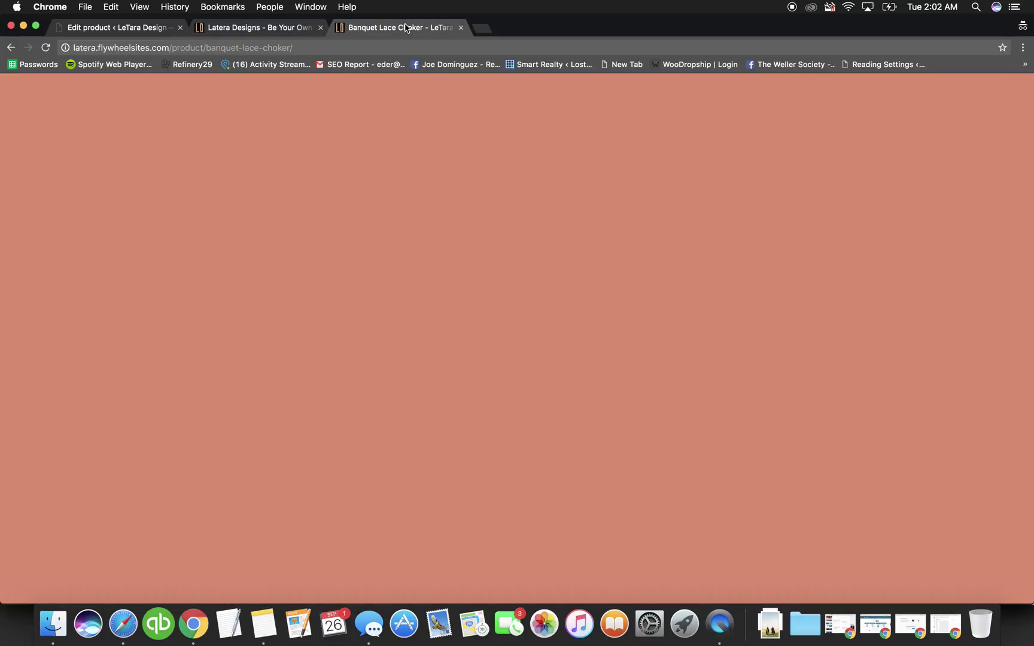
scroll(430, 176, up, 2)
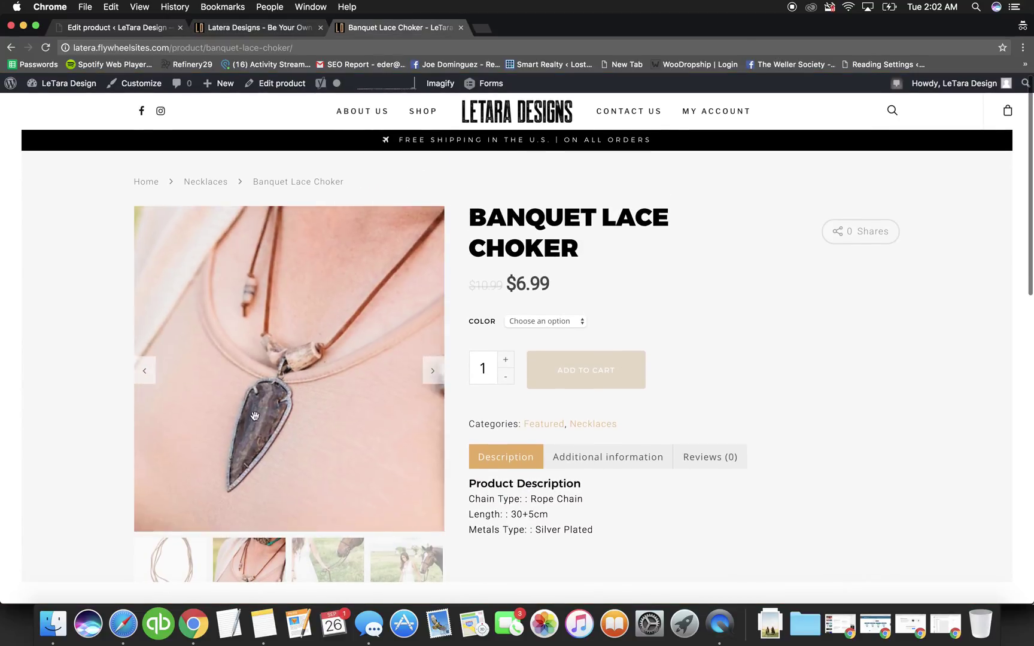
scroll(210, 399, down, 2)
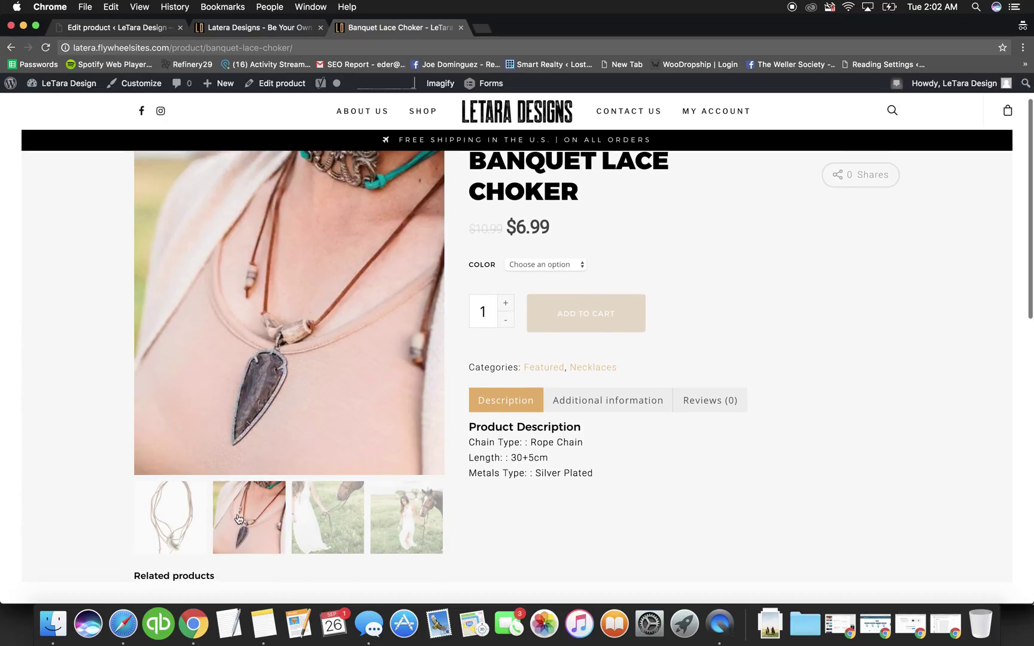
scroll(454, 319, up, 2)
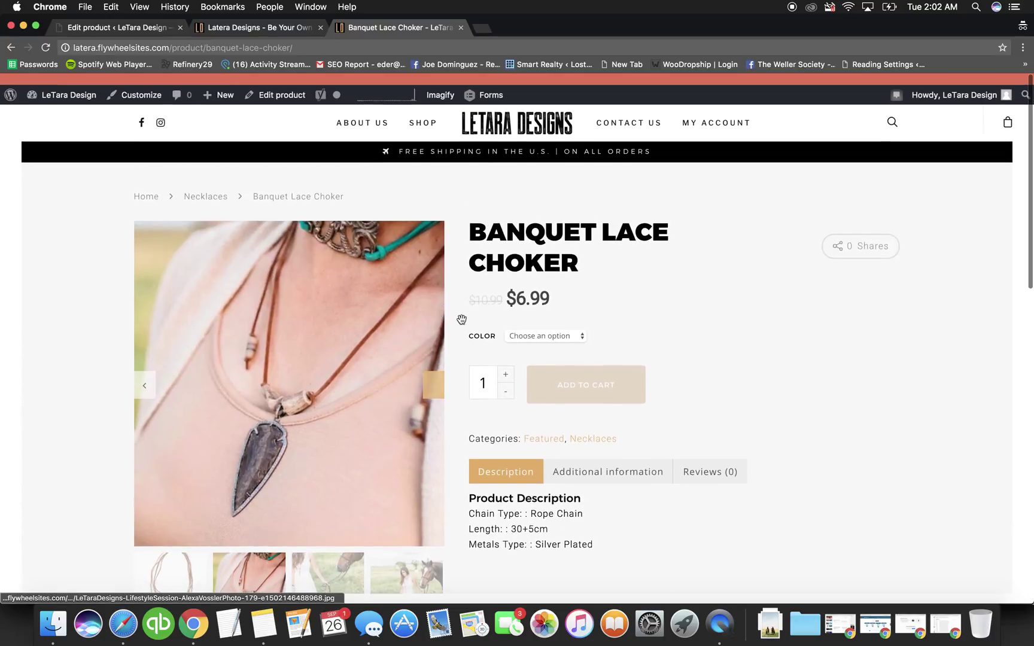
click(534, 324)
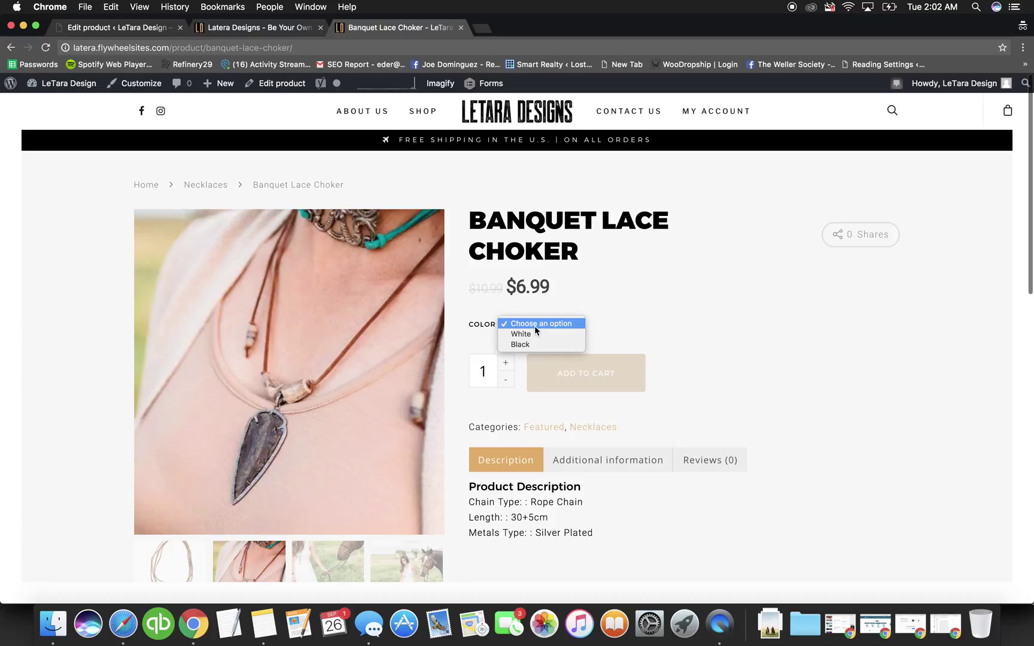
click(536, 336)
click(535, 328)
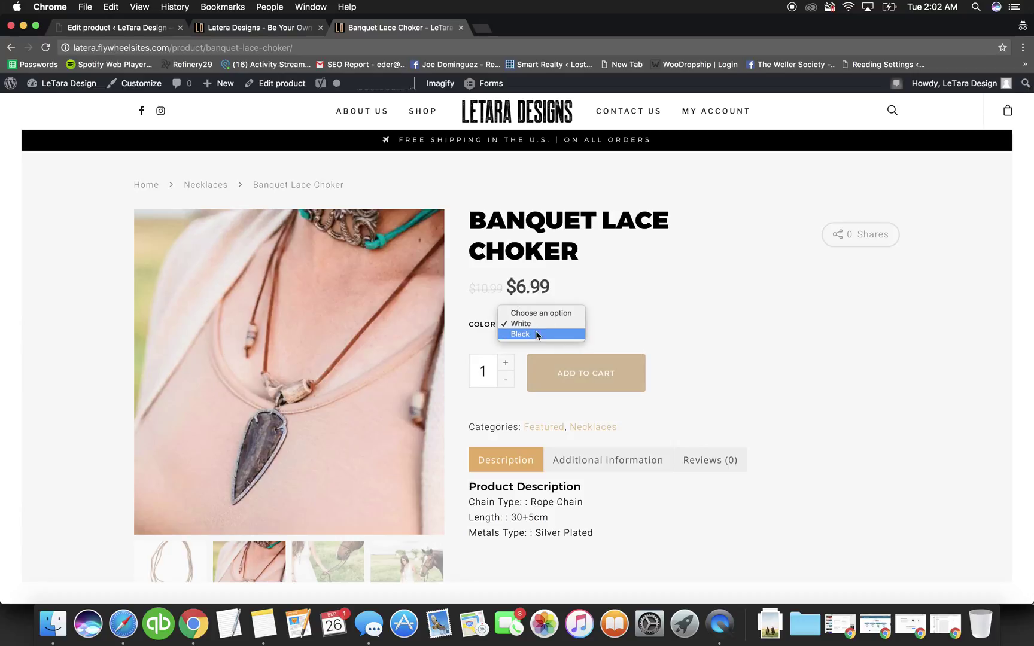
click(536, 333)
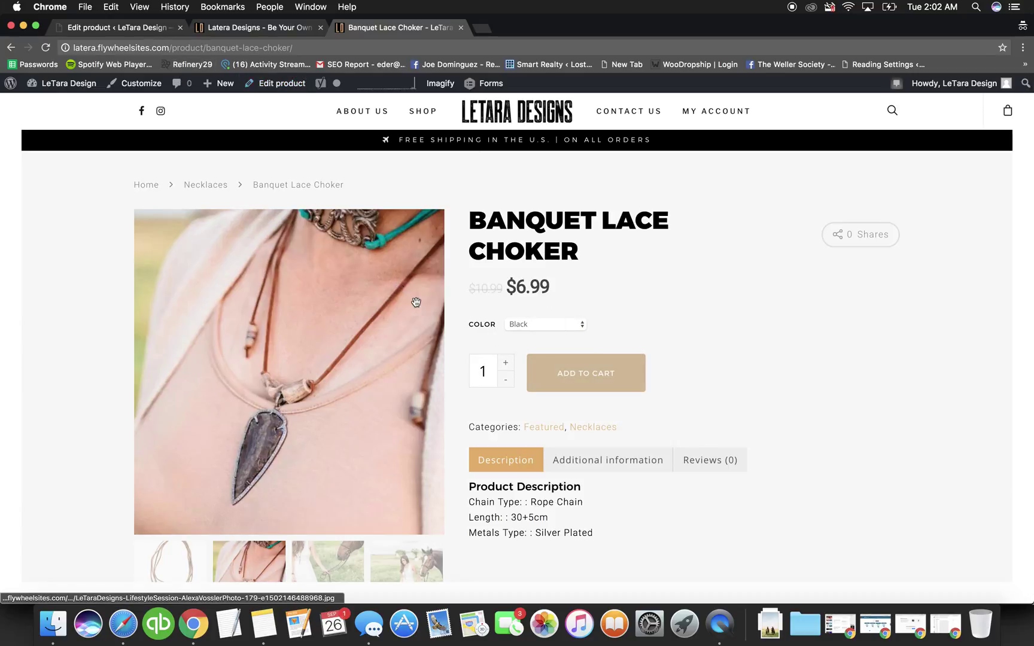
click(524, 324)
click(519, 313)
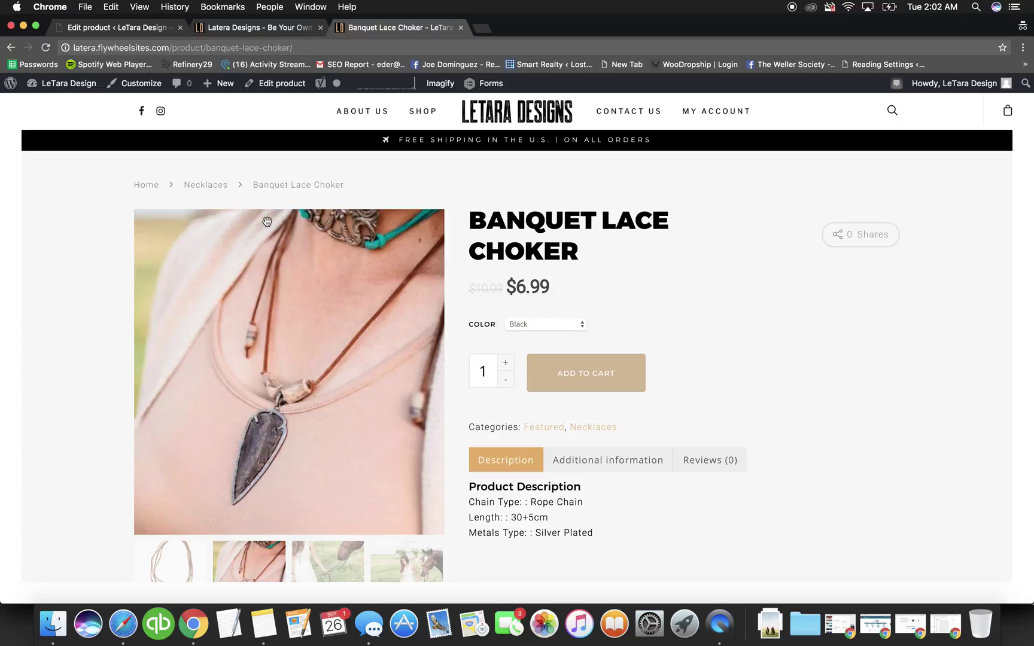
click(101, 28)
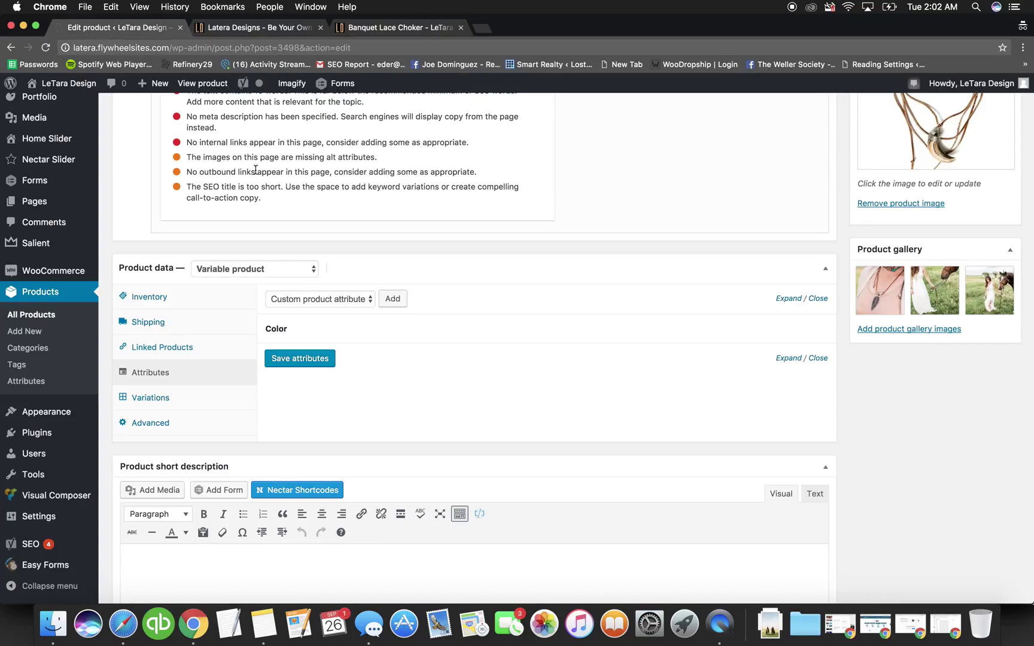
- Change the product type to Simple product and look through its inventory, shipping and general settings
click(250, 270)
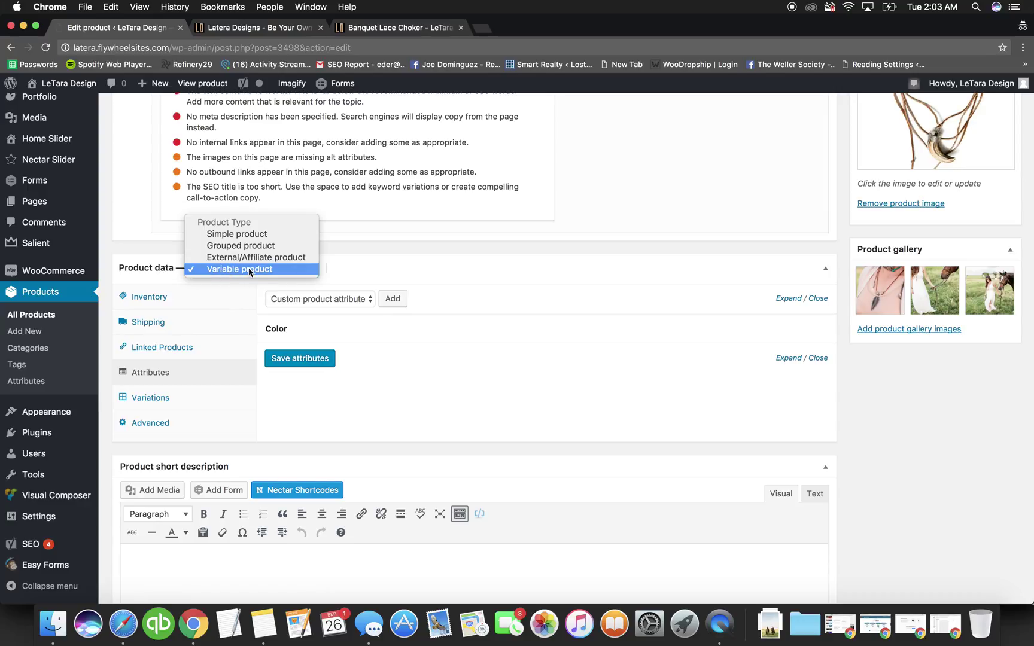
click(250, 270)
click(254, 269)
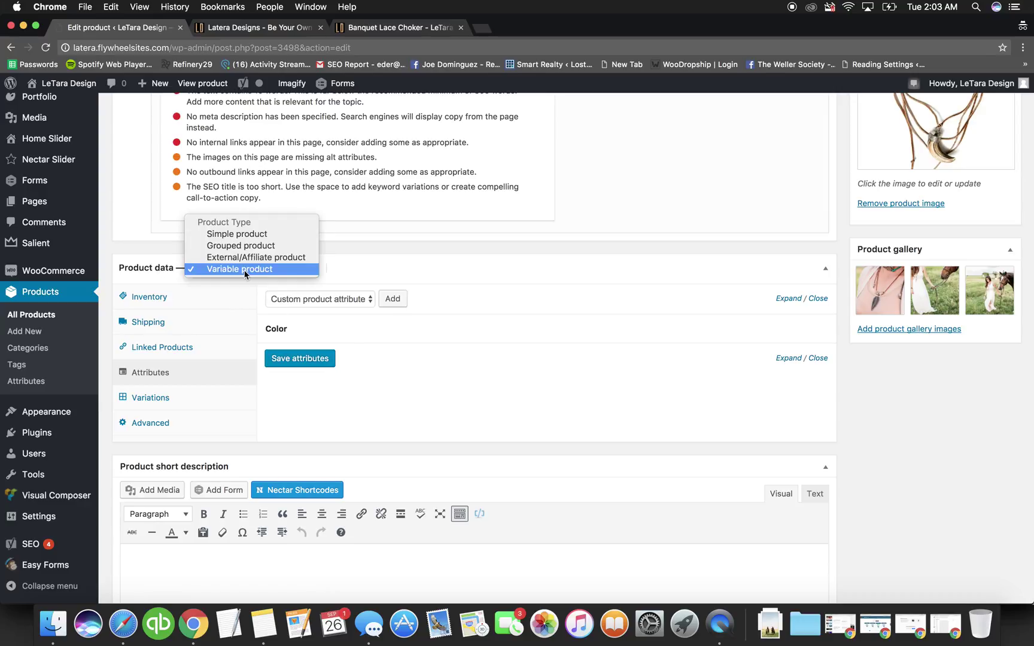
click(223, 235)
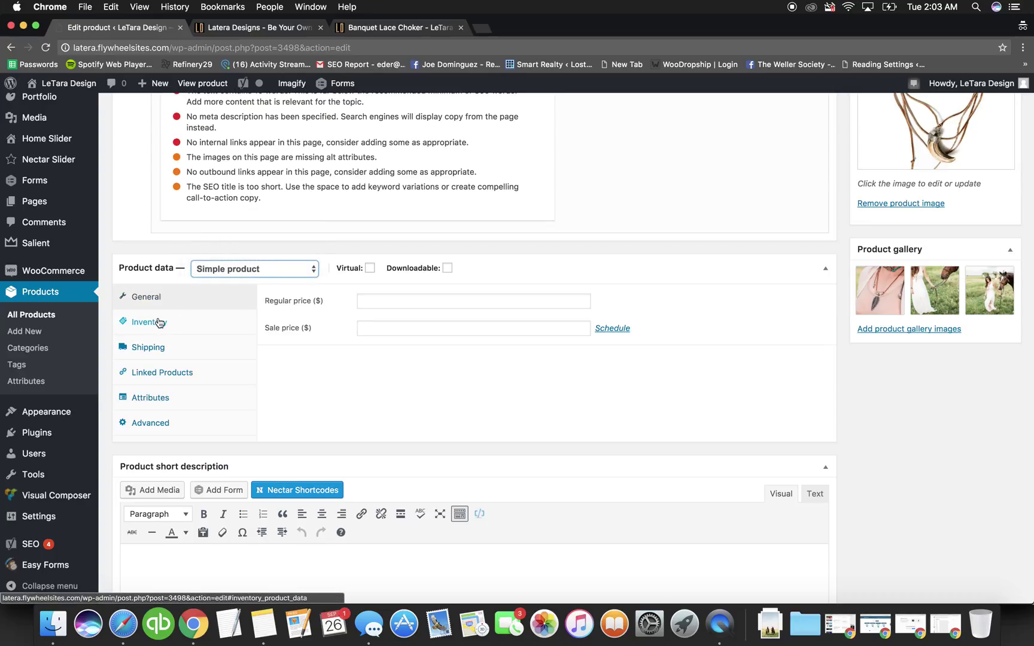
click(158, 323)
click(150, 347)
click(147, 299)
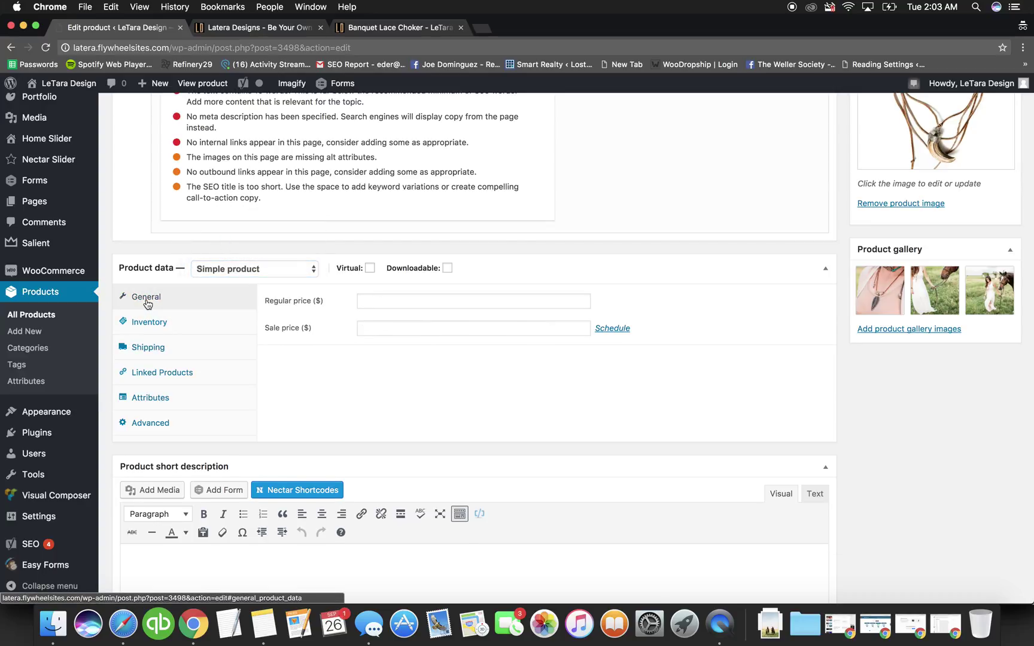
- Set the product's regular price to 40 and its sale price to 30
click(361, 300)
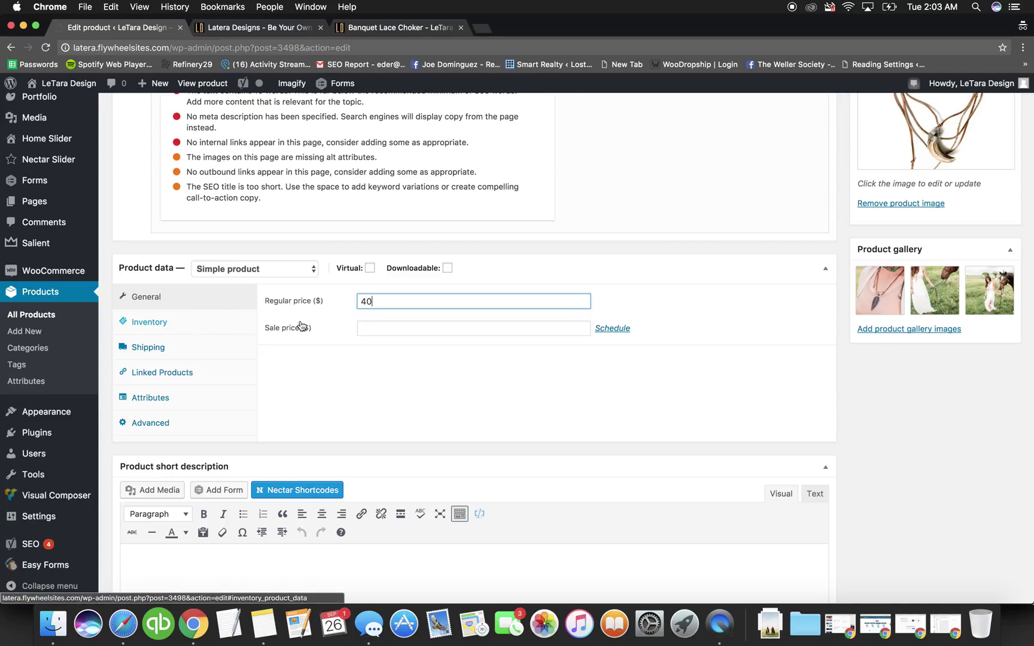
click(393, 330)
text(30)
- Preview the product changes, close the shop's home page, and return to the product editor
scroll(658, 263, up, 15)
click(957, 143)
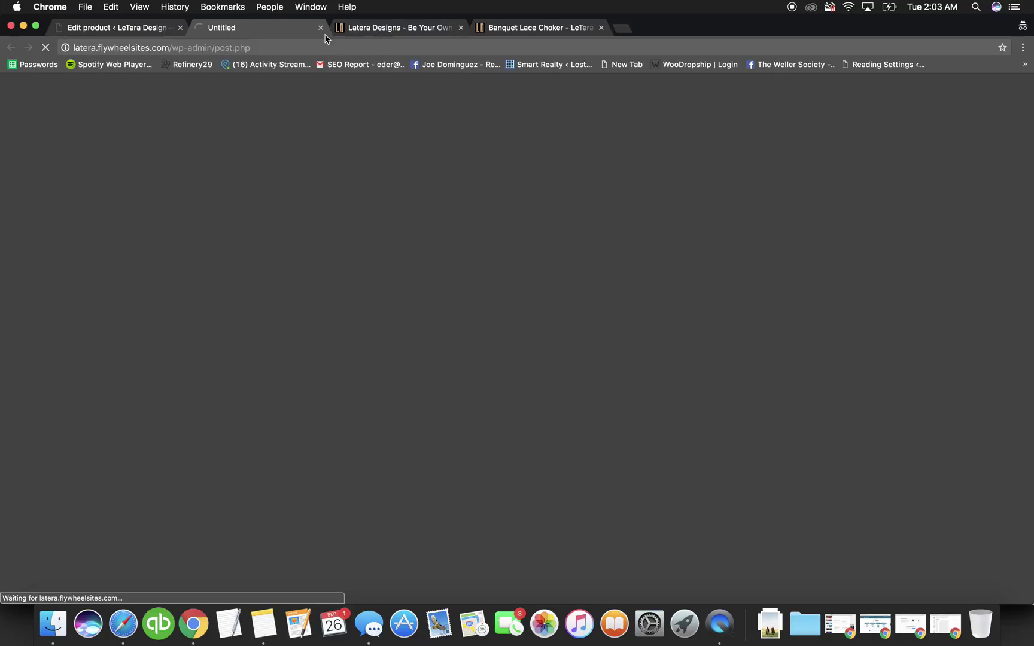
click(415, 28)
click(460, 28)
click(272, 29)
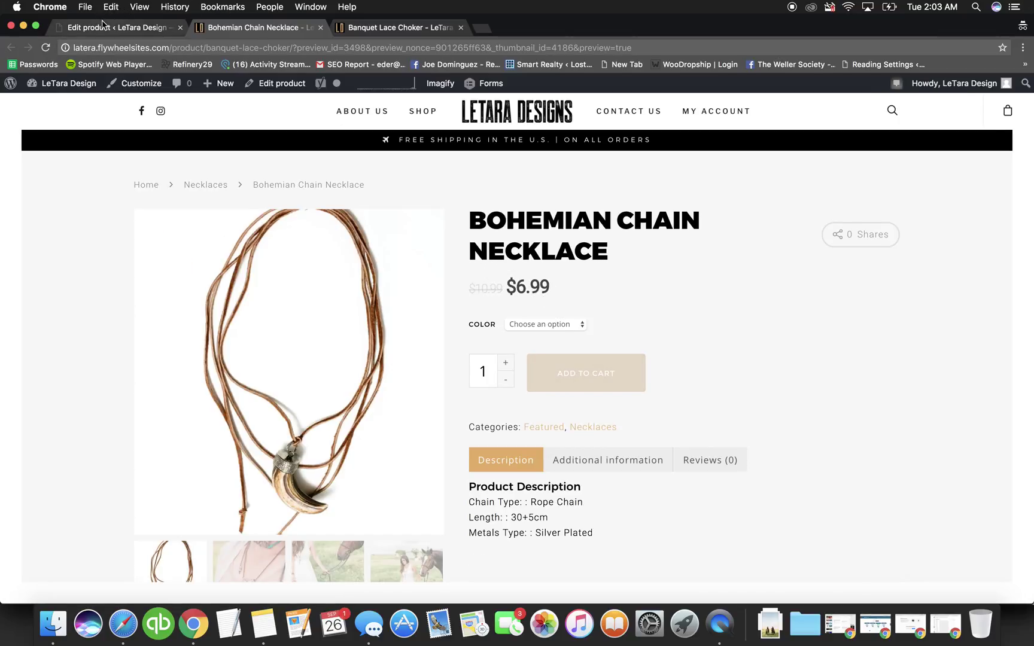
click(103, 25)
- Clear the sale price in the product's general data
scroll(310, 295, down, 4)
scroll(310, 295, down, 10)
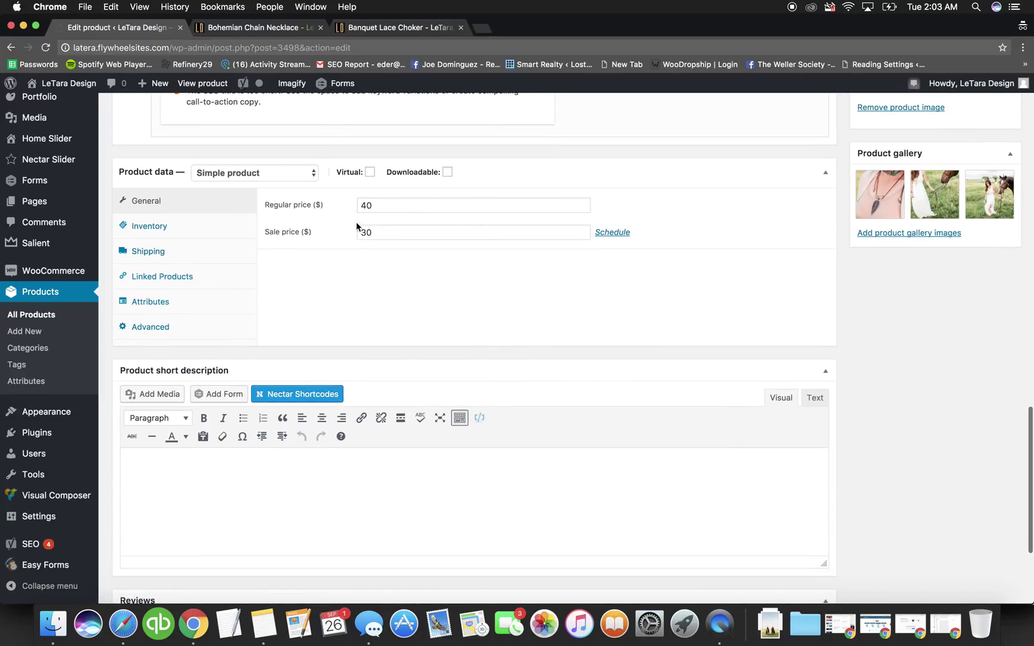
double_click(385, 235)
key(BackSpace)
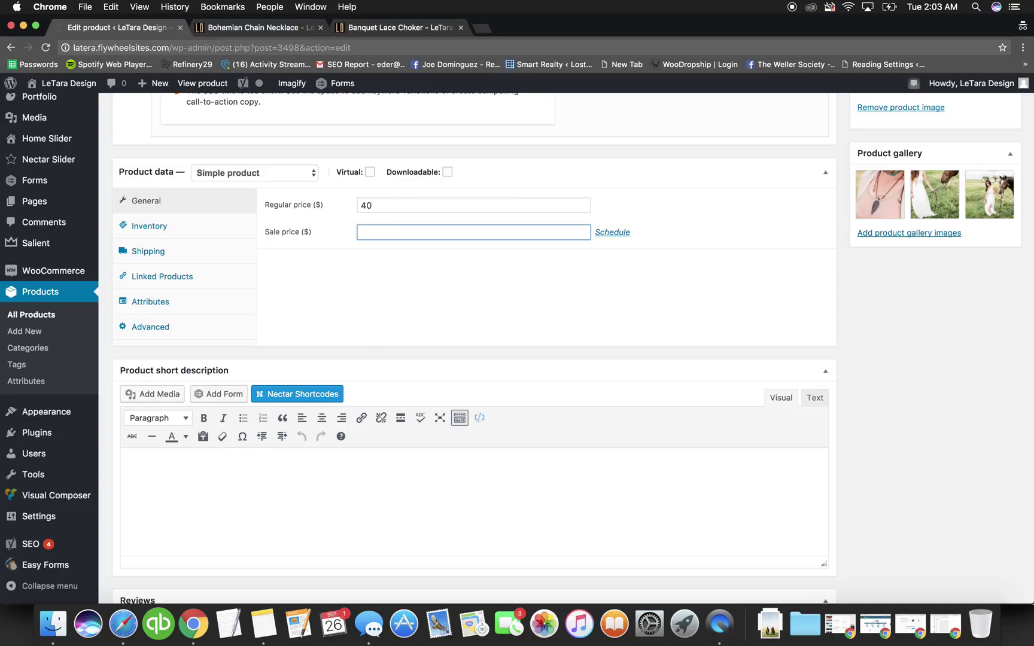
- Look through the simple product's inventory, shipping, linked products and attributes settings, and update the product
click(205, 223)
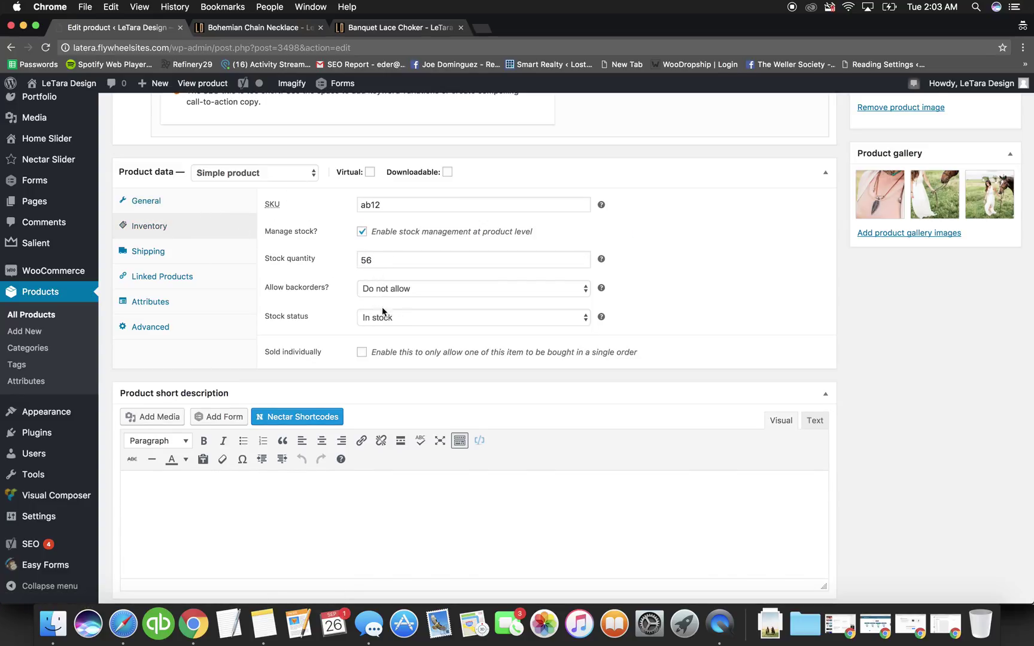
click(148, 251)
click(177, 284)
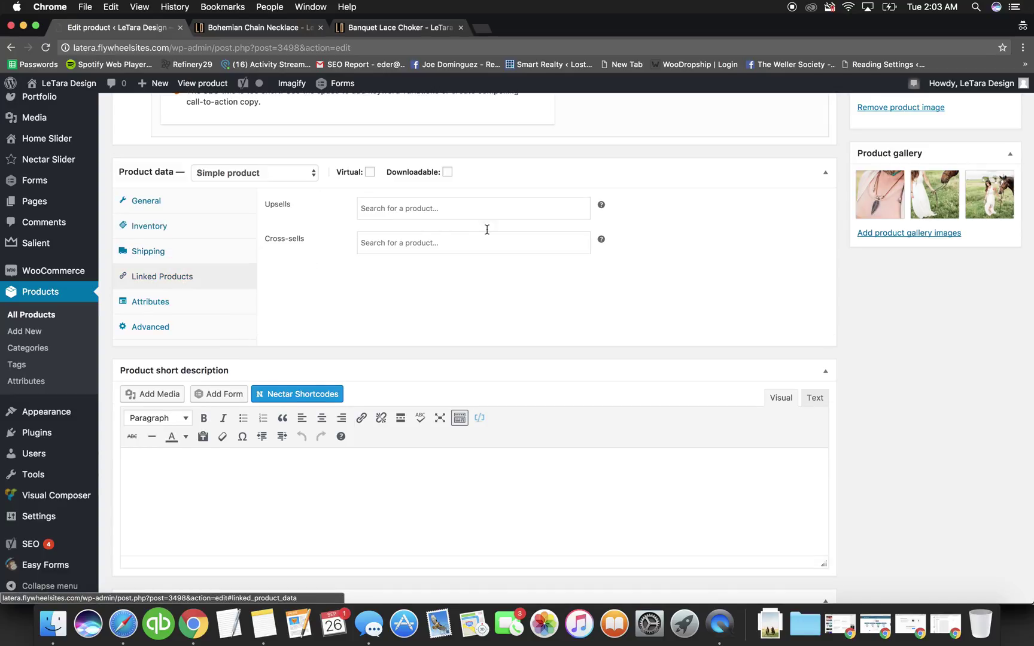
click(156, 304)
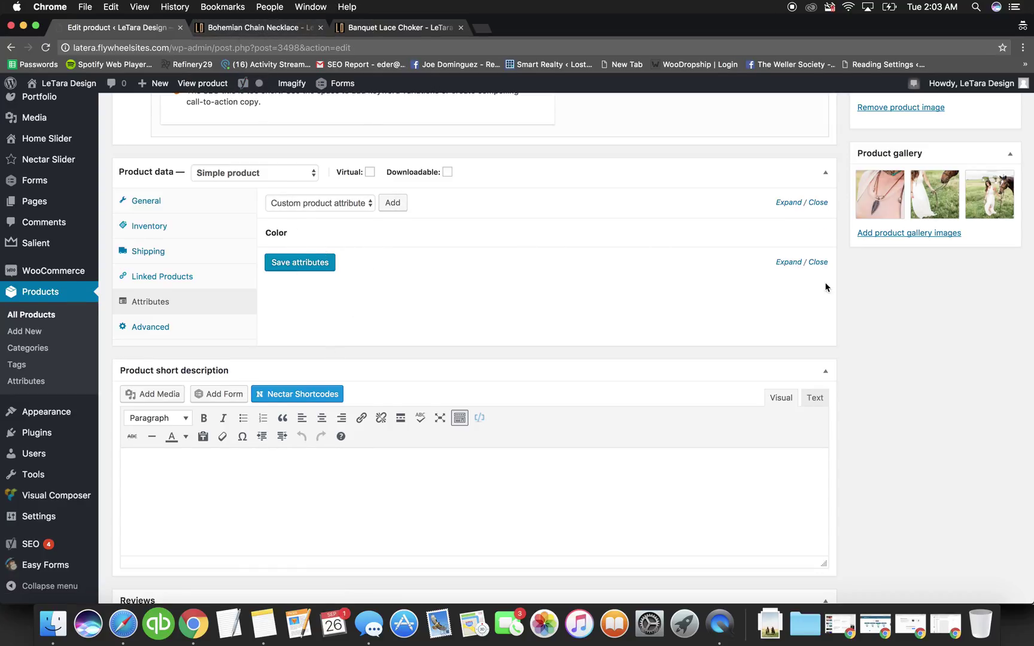
scroll(824, 286, up, 15)
click(987, 424)
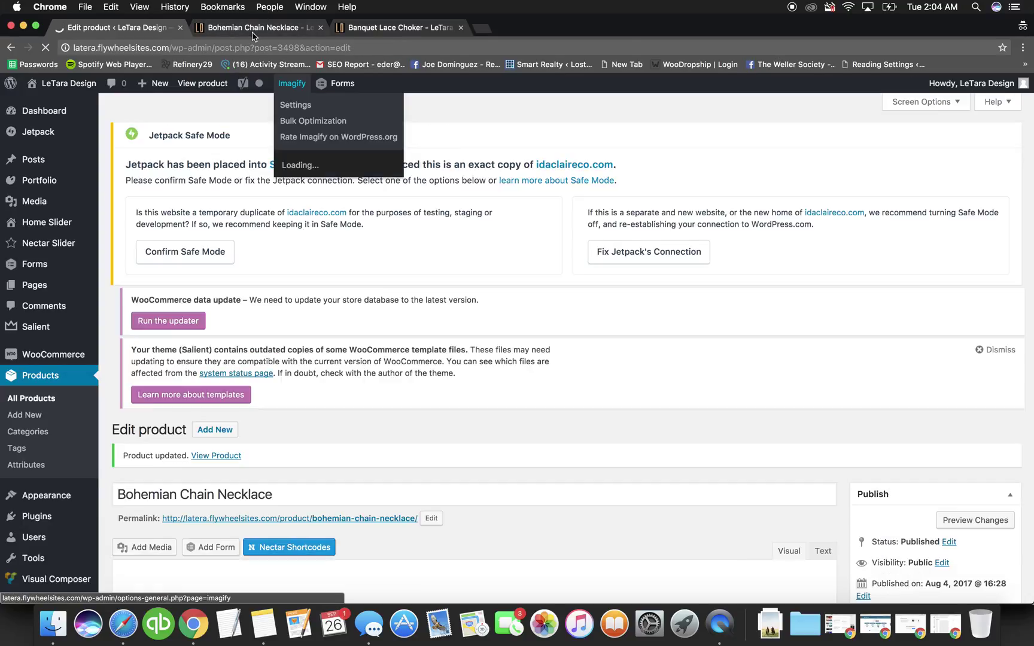
- Load the Bohemian Chain Necklace page without the preview parameters in its address and check its price and stock line
click(255, 30)
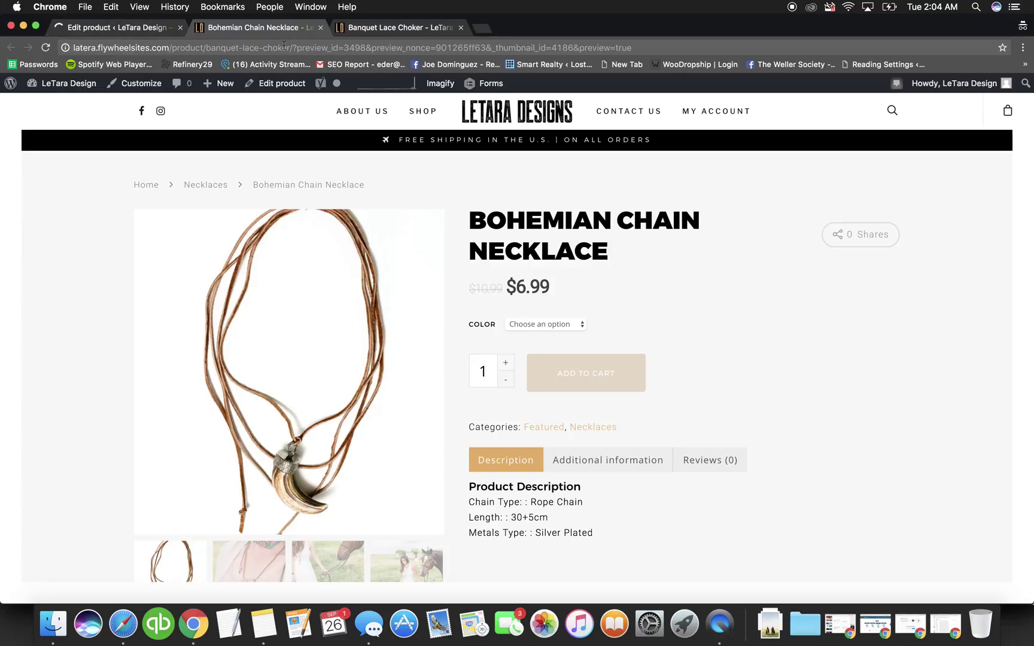
drag(292, 47, 633, 48)
key(BackSpace)
key(Return)
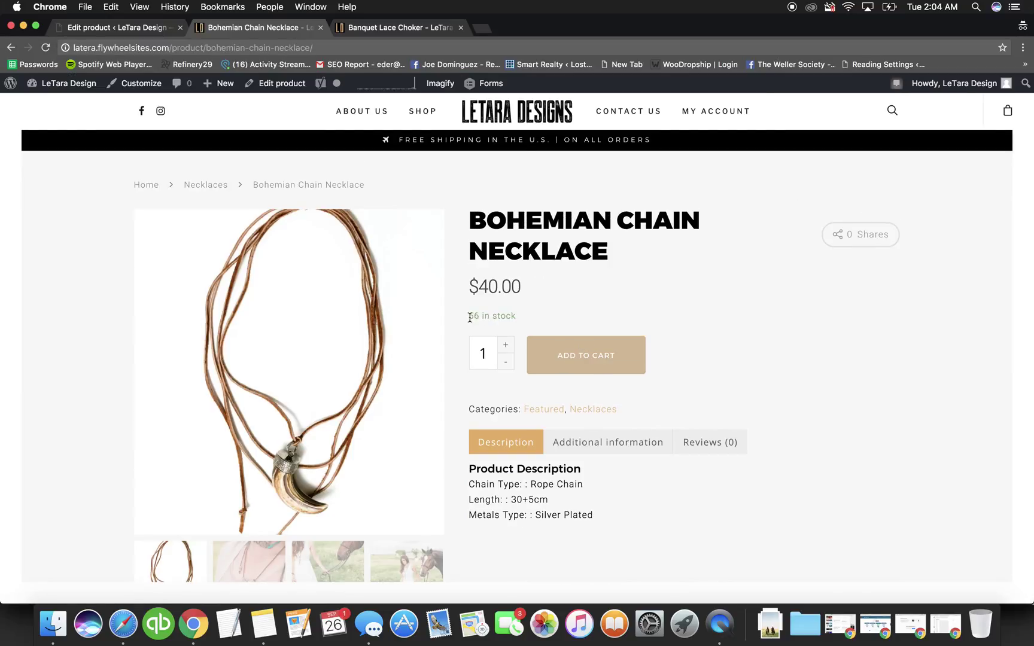
triple_click(476, 319)
click(552, 314)
- Return to the product editor, view the product's attributes, and change the product type to Variable product
click(112, 30)
scroll(168, 275, down, 15)
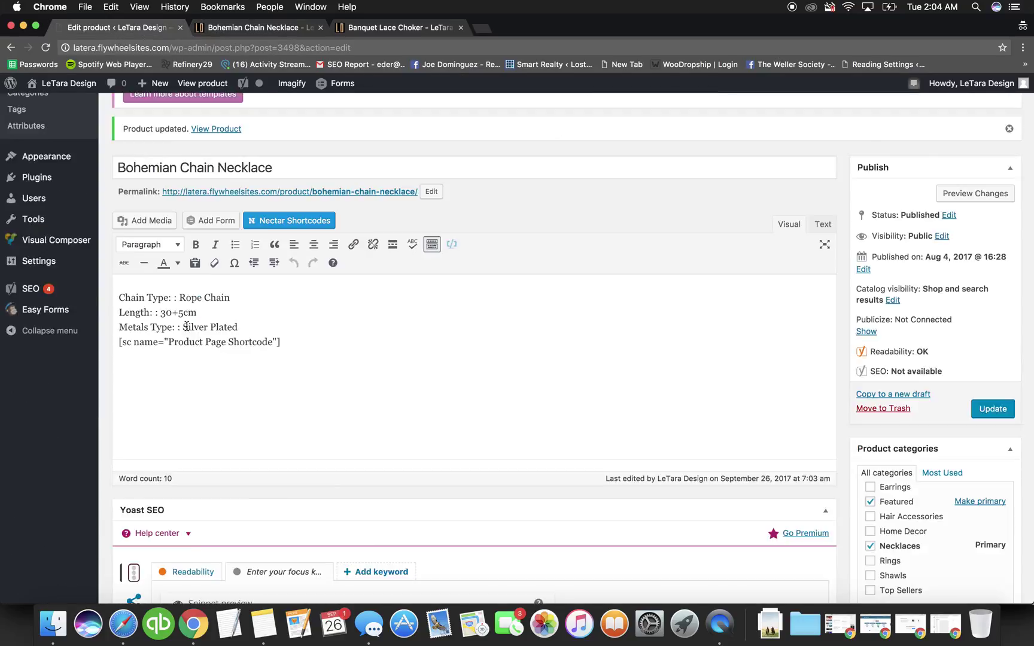
scroll(186, 326, down, 5)
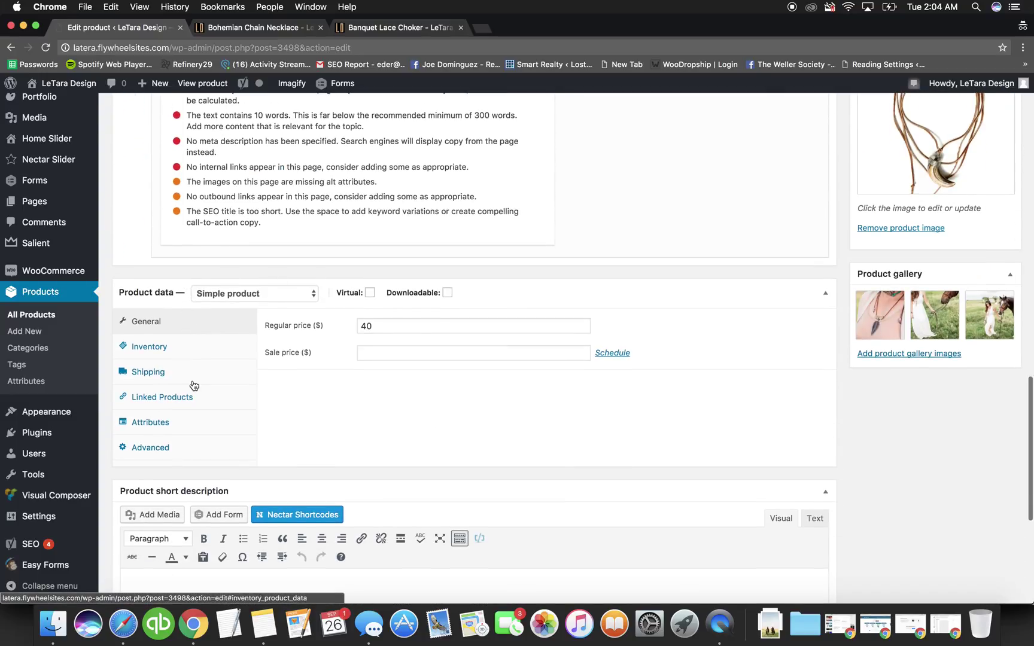
click(169, 422)
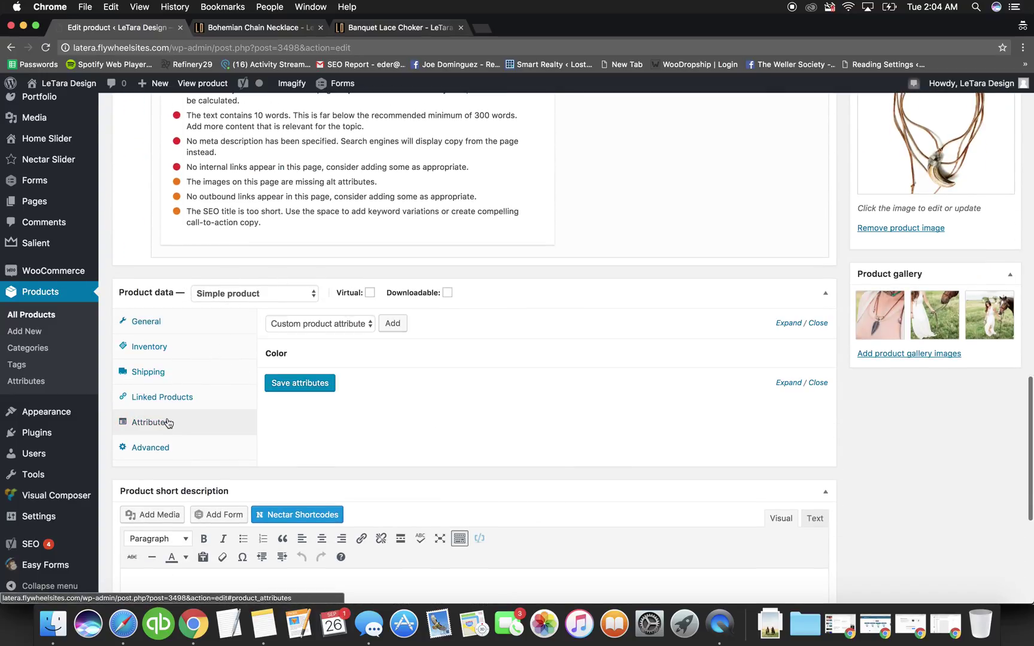
click(216, 296)
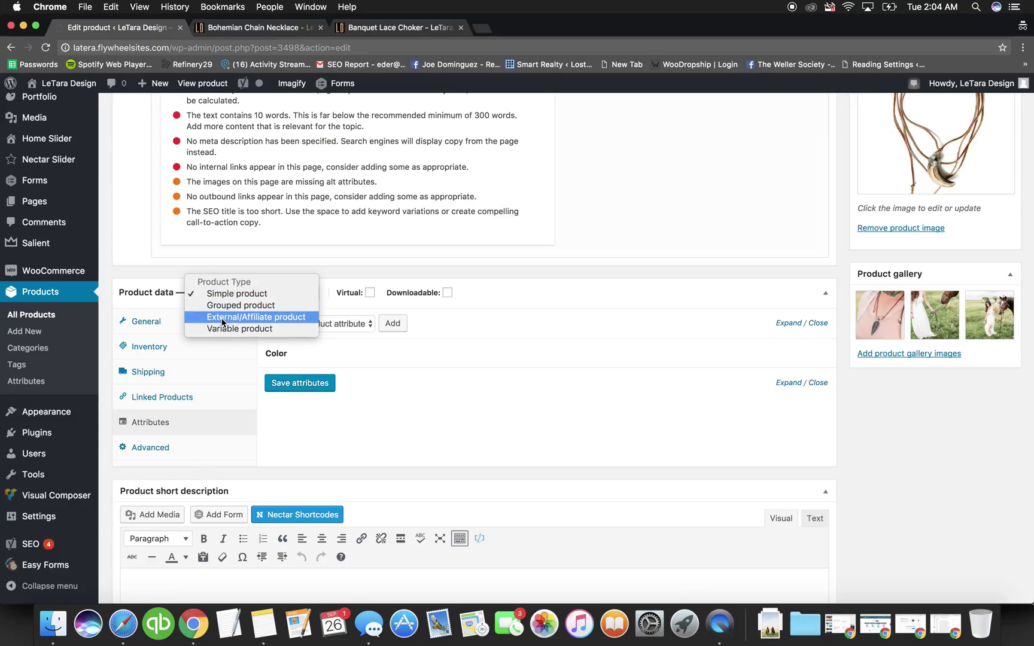
click(256, 331)
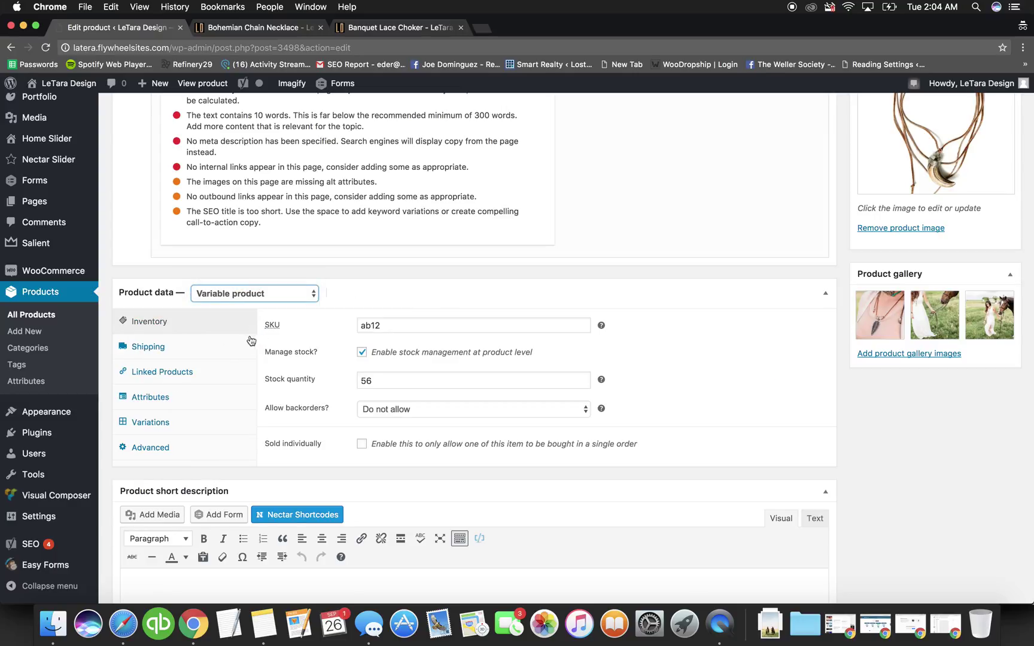
- Remove the existing Color attribute from the variable product's attributes
click(158, 397)
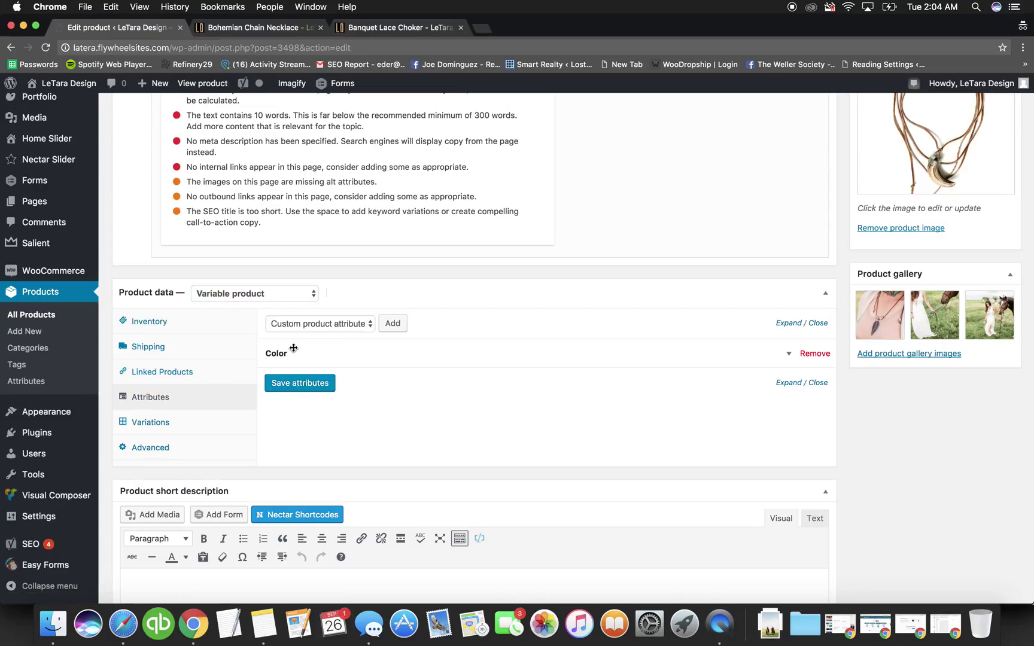
click(302, 324)
click(302, 325)
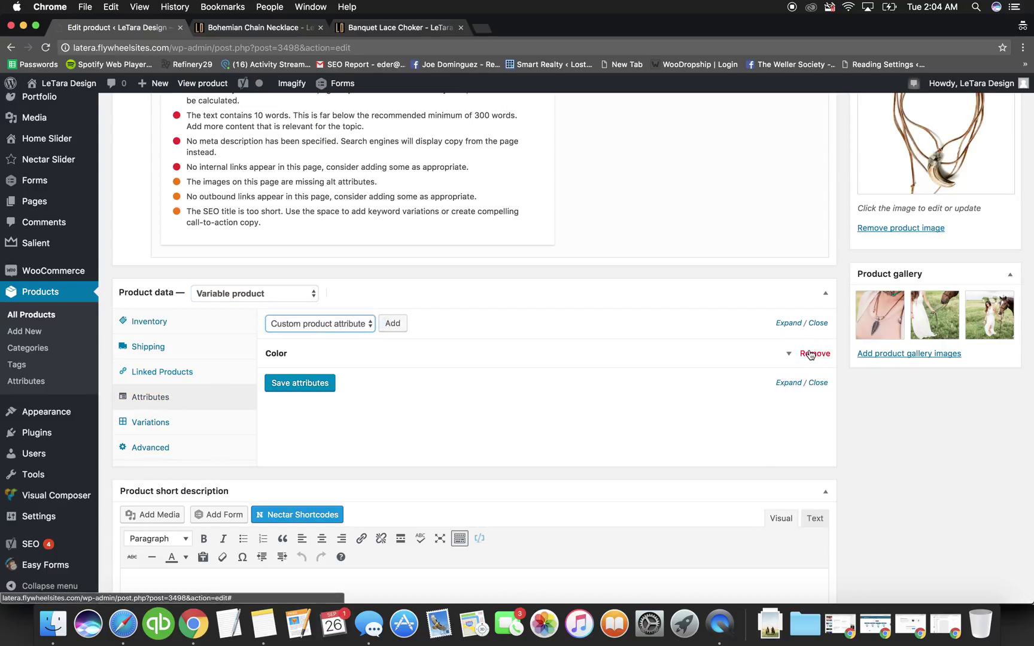
click(812, 354)
click(636, 135)
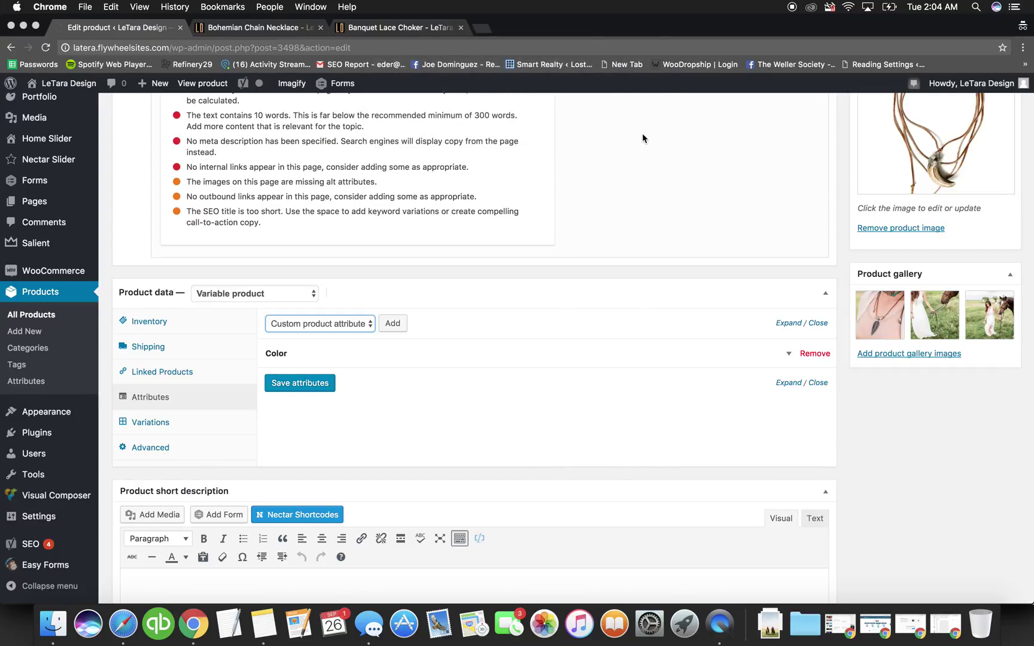
- Add a custom product attribute named Leather Type and enable it for variations
click(352, 324)
click(372, 356)
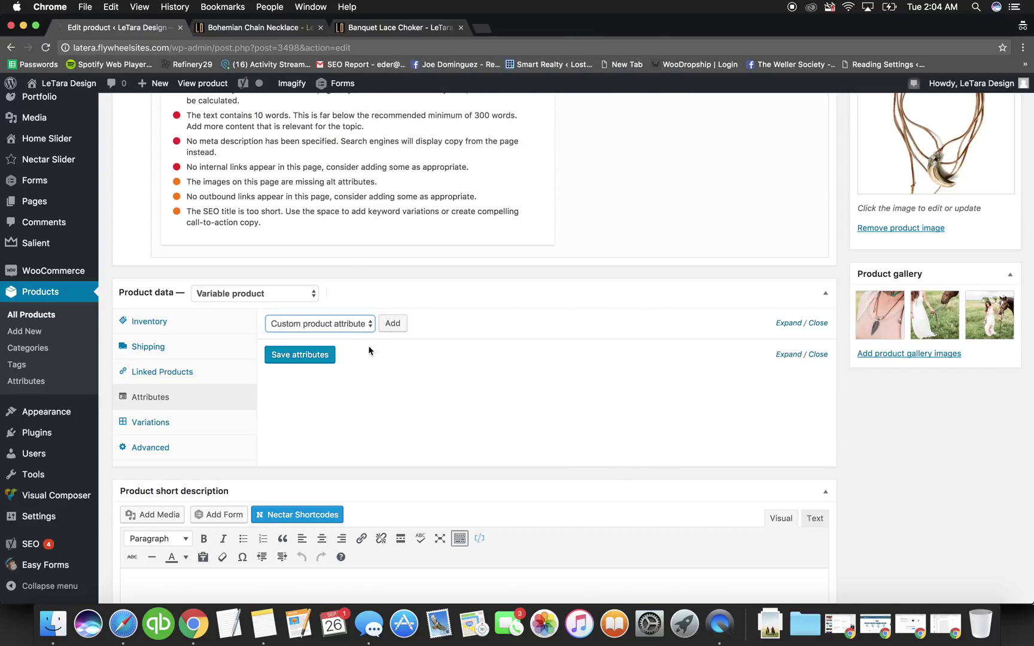
click(393, 324)
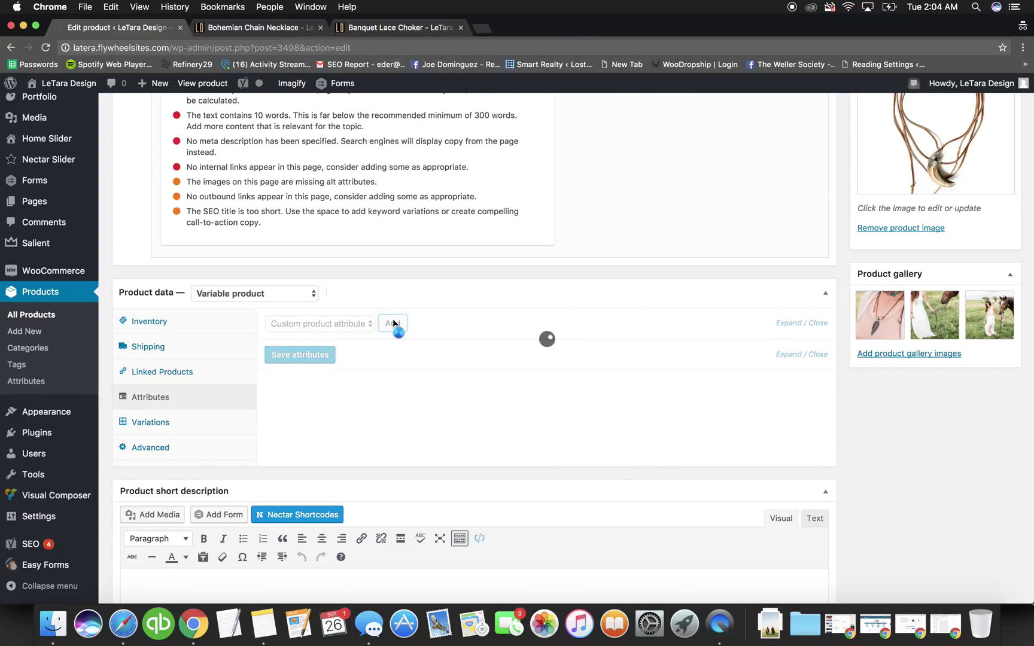
click(303, 398)
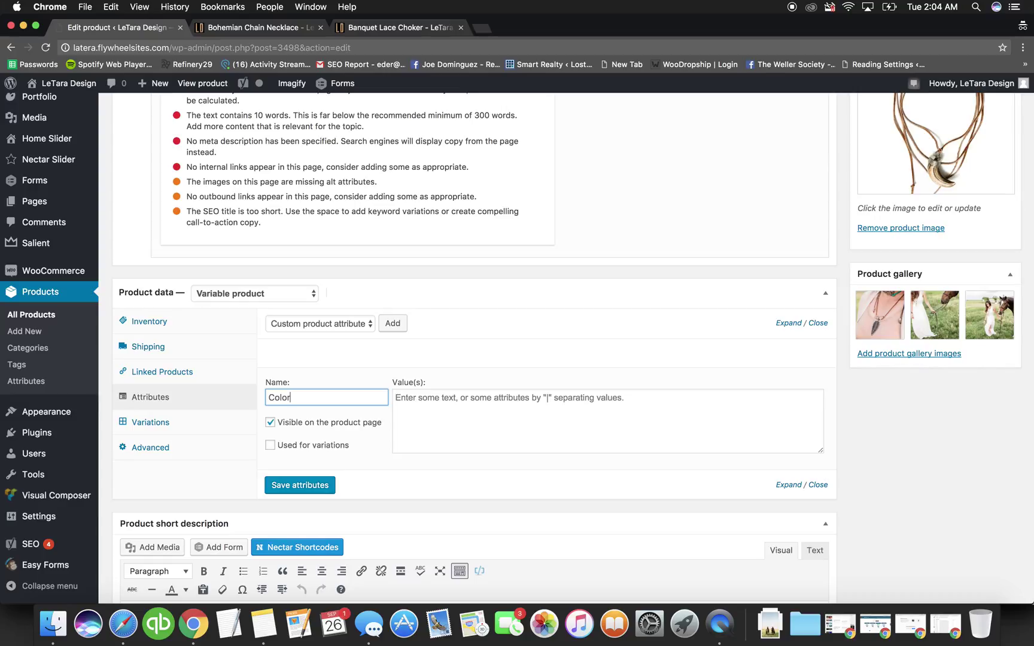
text(Colors)
key(super+a)
text(Leathe)
click(270, 445)
- Enter Dark Brown|Brown|Light Brown as the Leather Type values and save the attributes
click(451, 413)
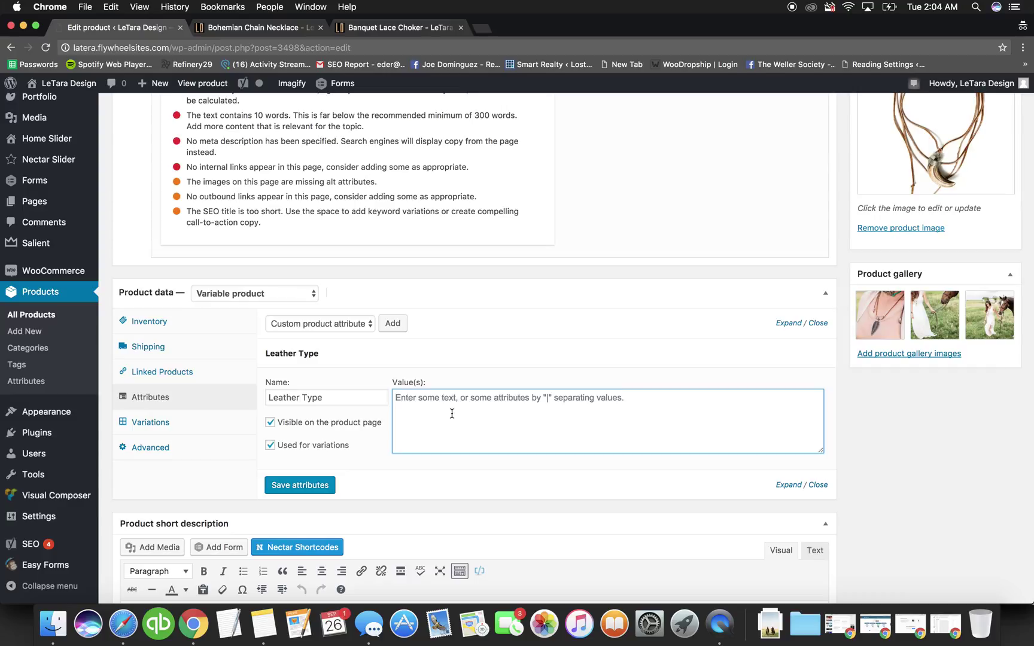
text(D)
key(BackSpace)
text(Dark)
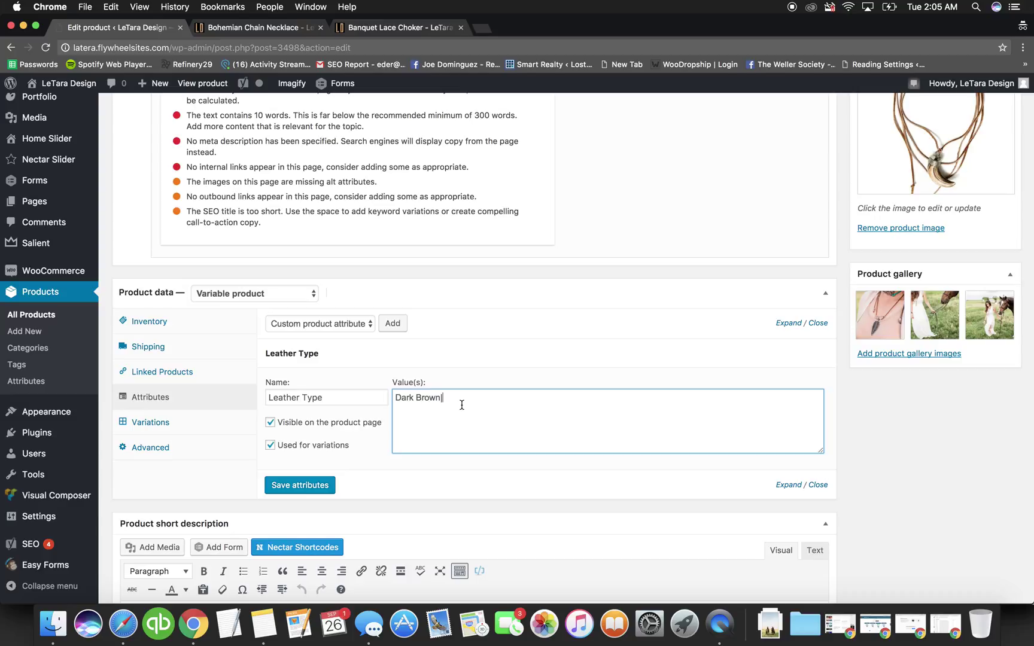
text(Brown|Light Brown)
click(300, 484)
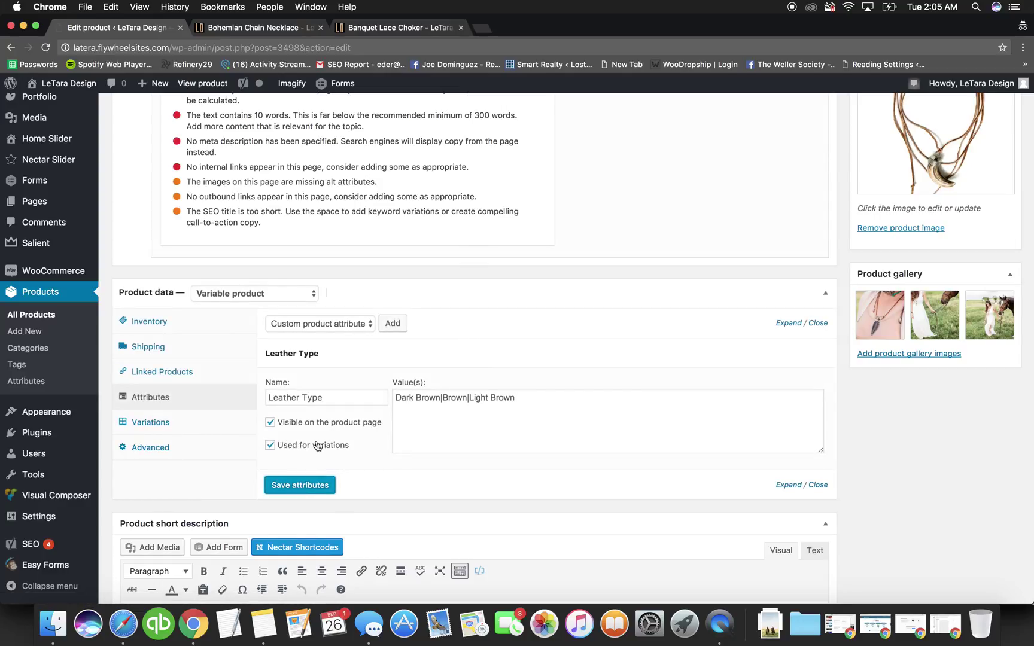
- Create variations from all attributes of the product and accept the confirmation messages
click(189, 418)
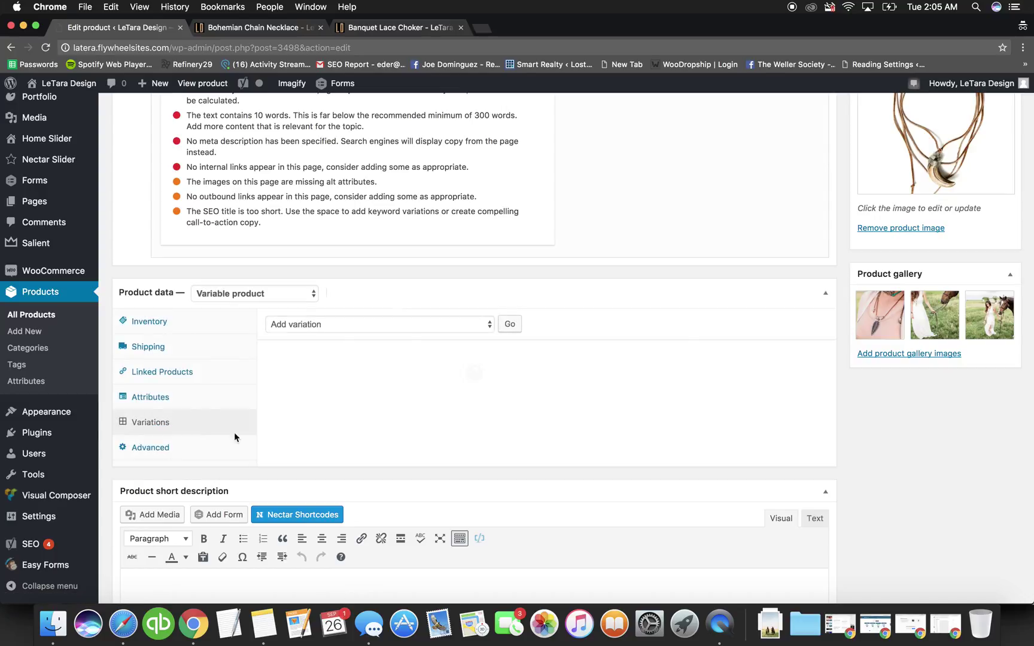
click(329, 325)
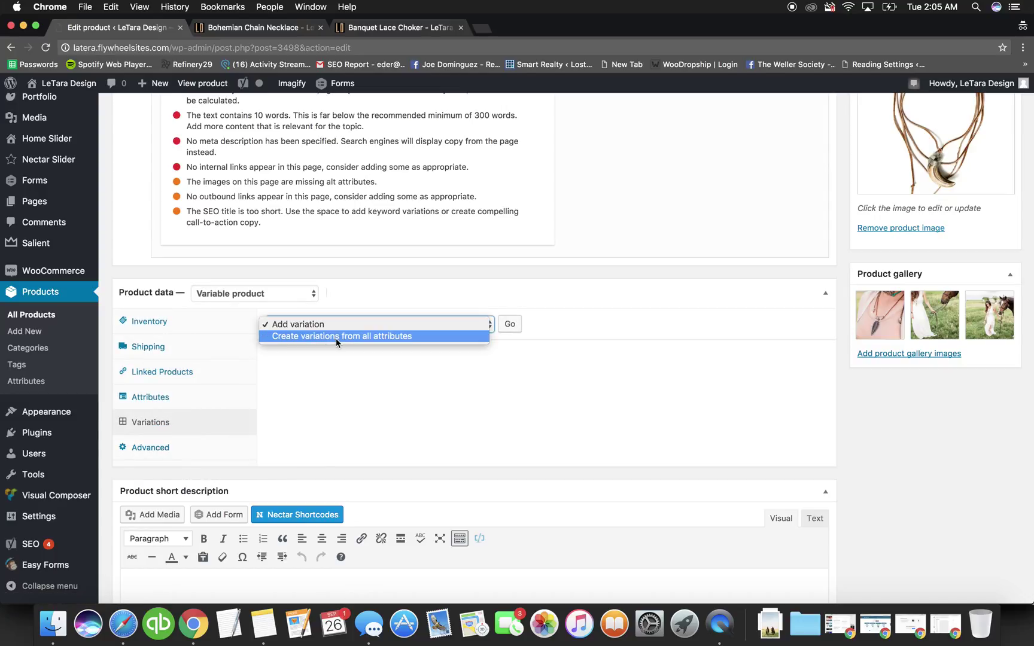
click(336, 337)
click(513, 325)
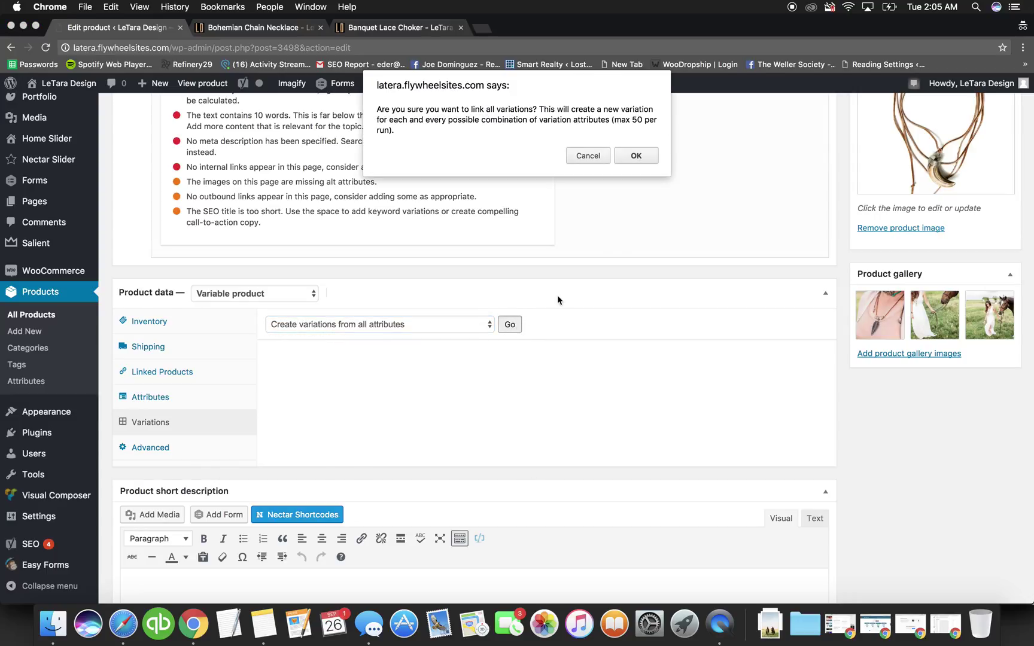
click(638, 160)
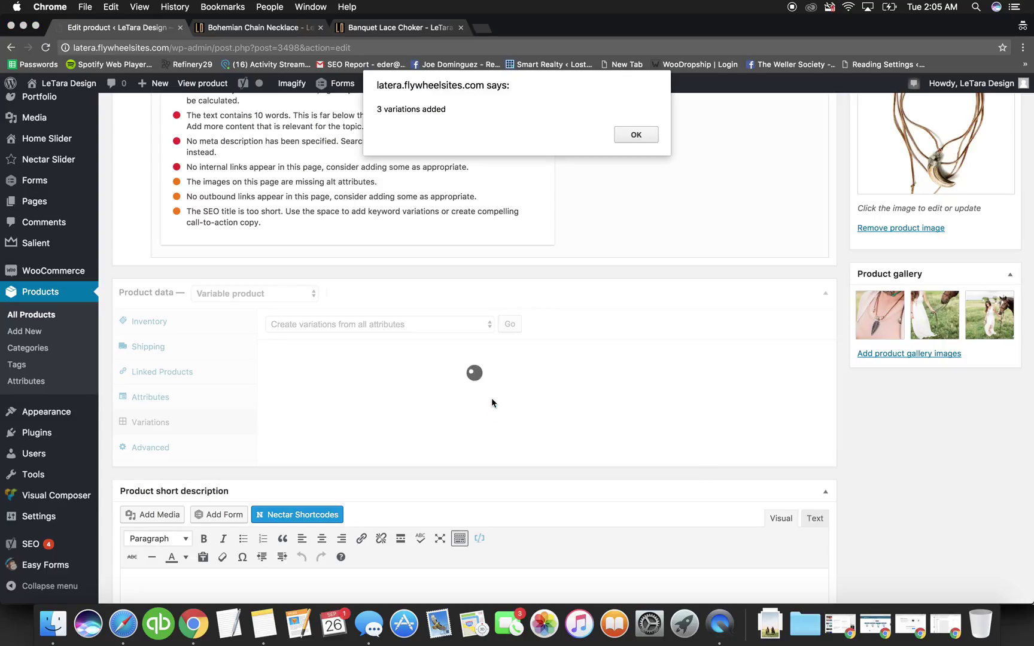
click(631, 135)
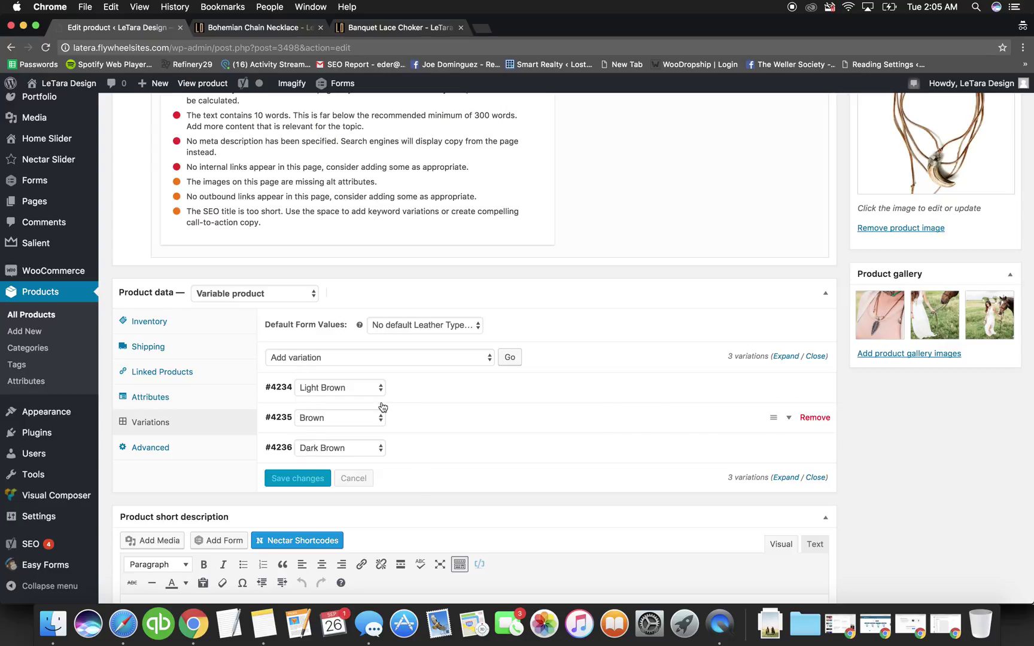
- Review the Leather Type attribute's values and variation setting, and return to the product's variations
click(147, 396)
click(445, 395)
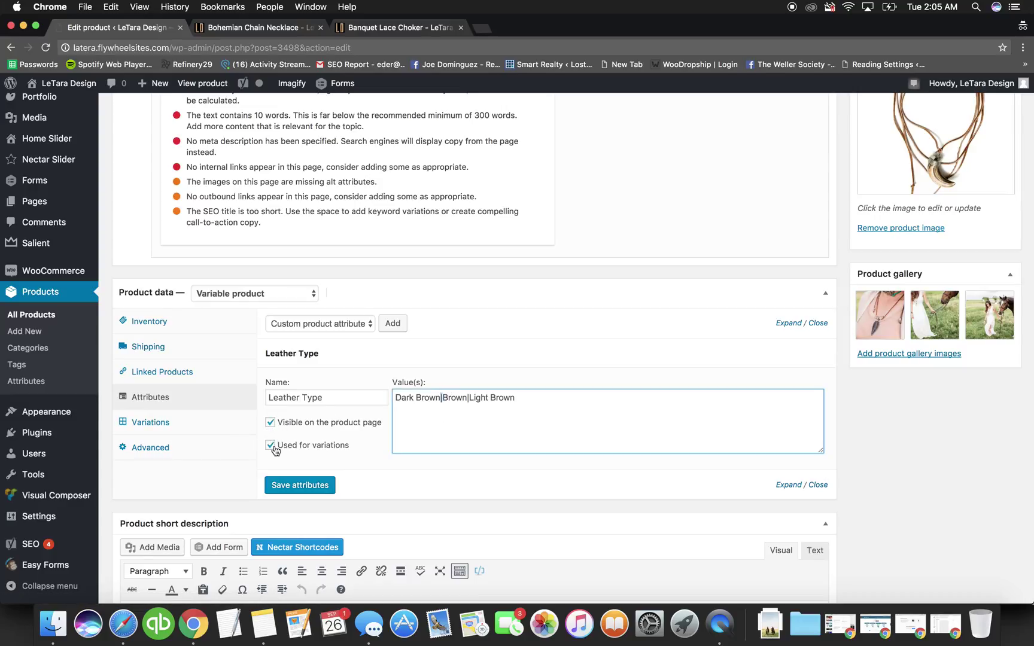
click(200, 424)
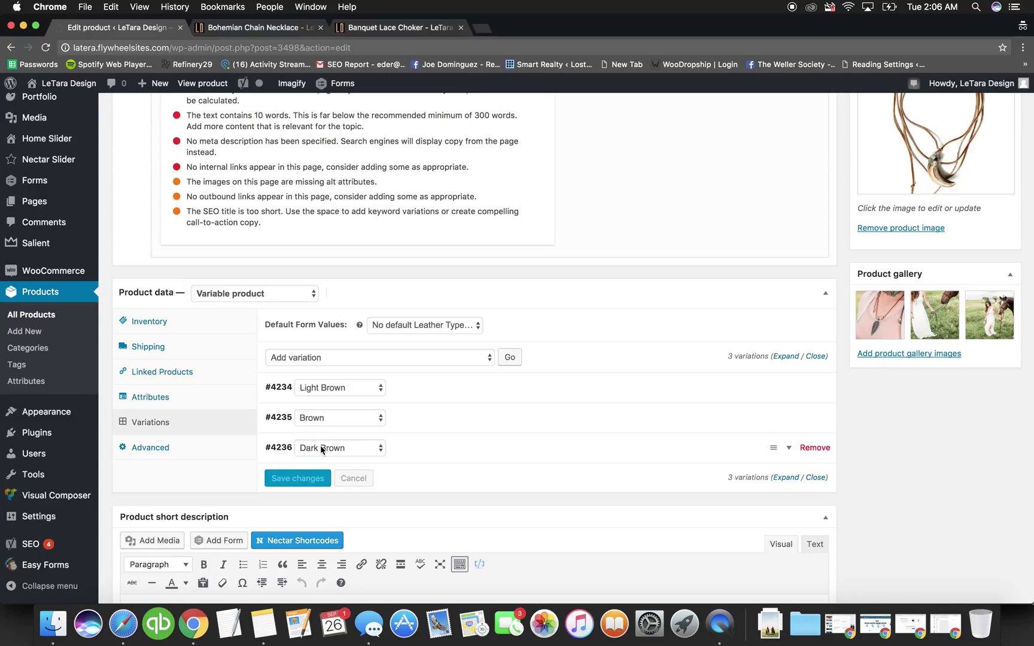
- Set the Light Brown variation's regular price to $40 and sale price to $30, keeping its stock status In stock
click(440, 398)
scroll(420, 419, down, 3)
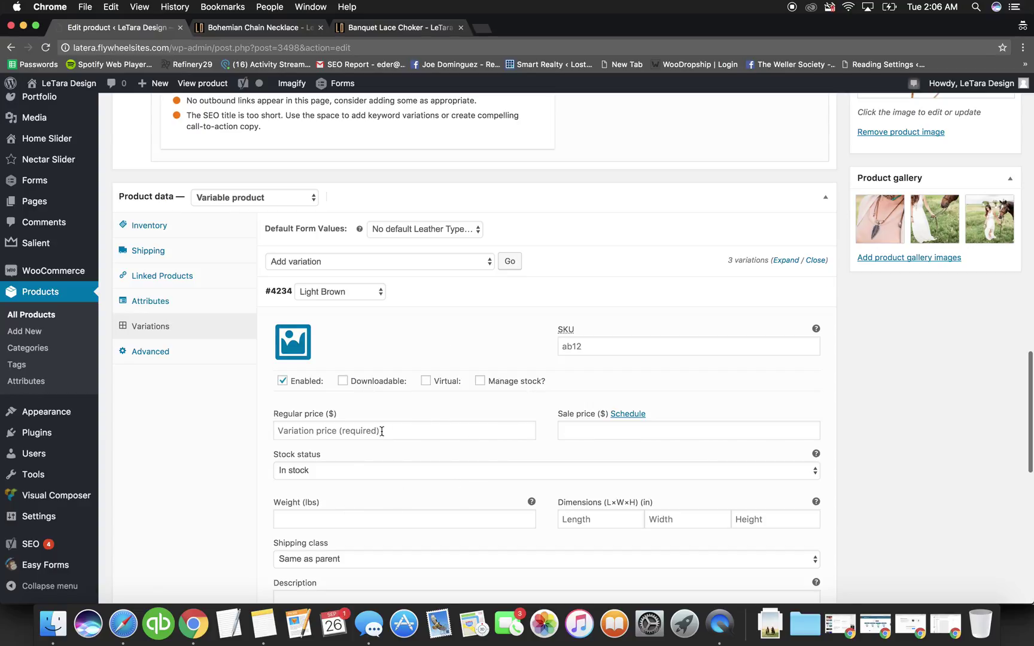
scroll(377, 433, down, 3)
click(318, 348)
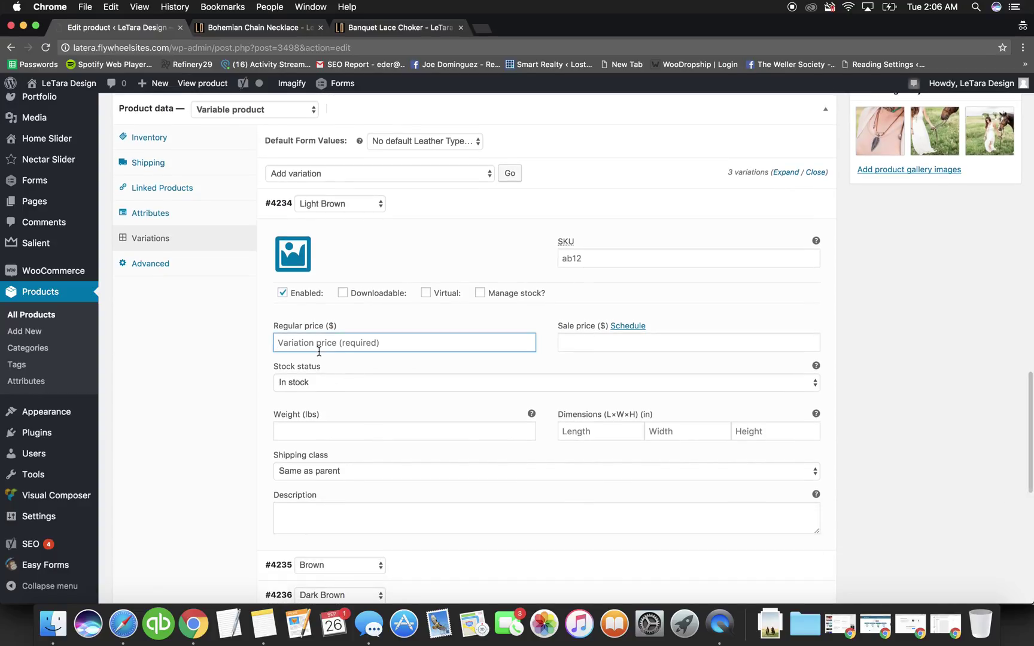
text(40)
click(583, 346)
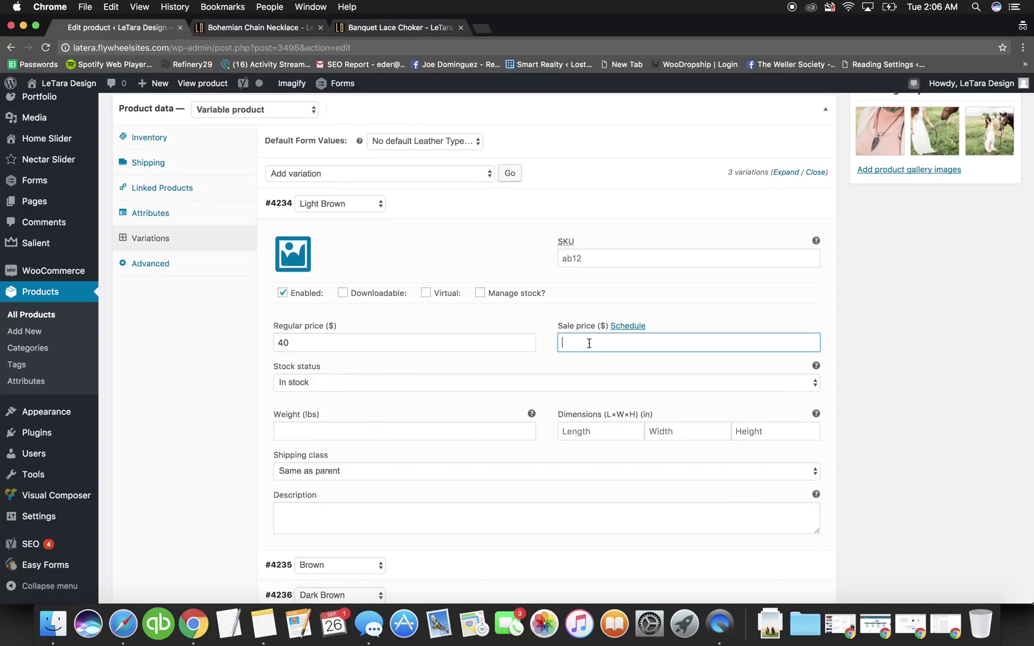
text(30)
click(381, 384)
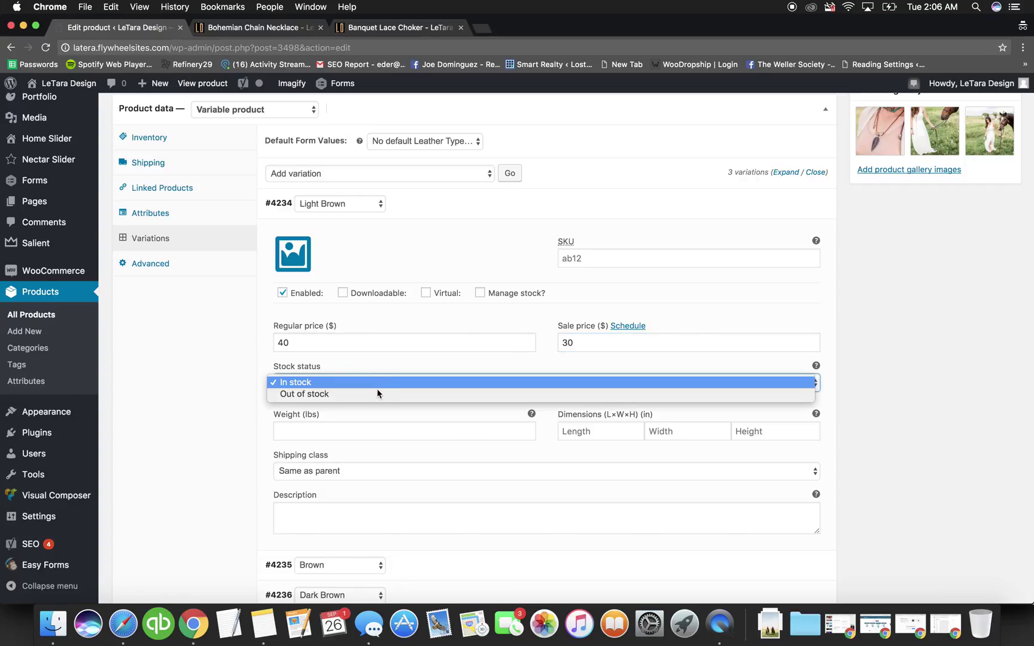
click(359, 379)
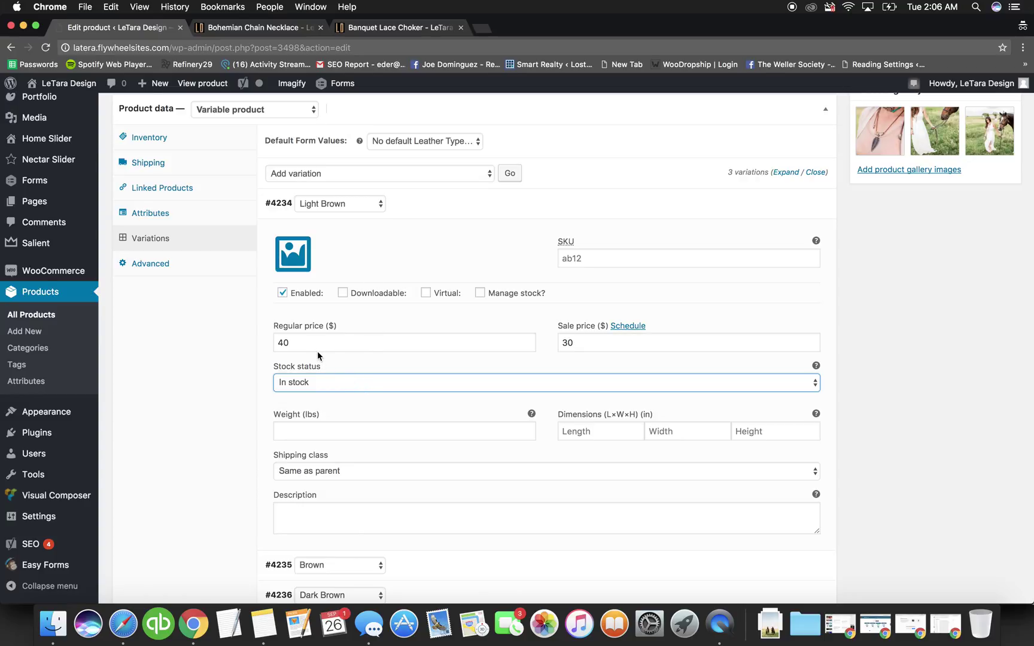
- Try stock management on the Light Brown variation with a stock quantity of 40, and turn it off again
click(480, 293)
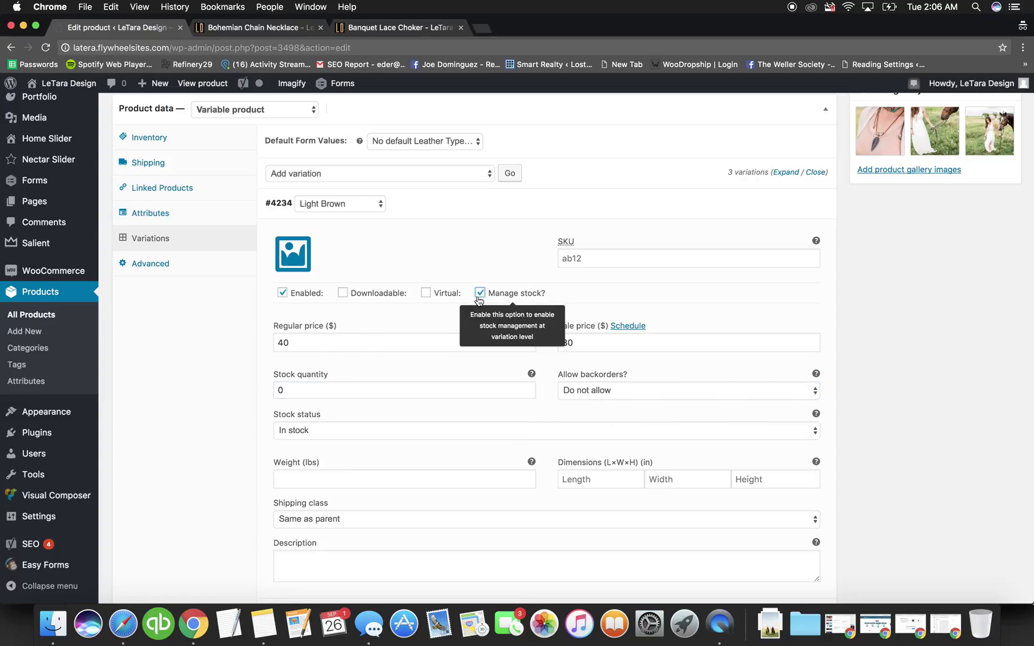
double_click(352, 386)
text(40)
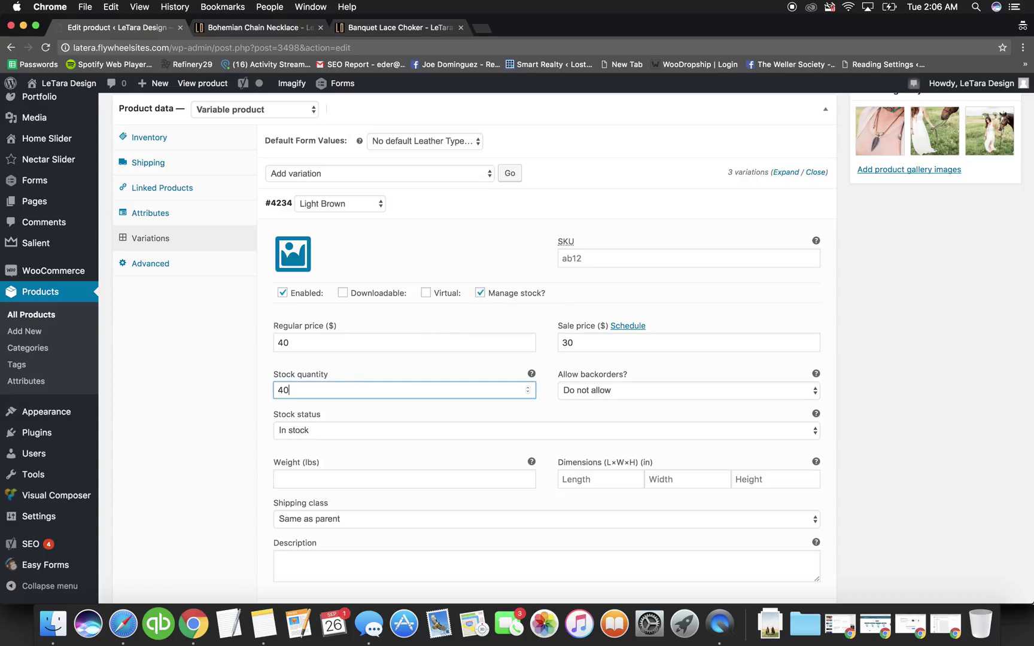
mouse_move(481, 294)
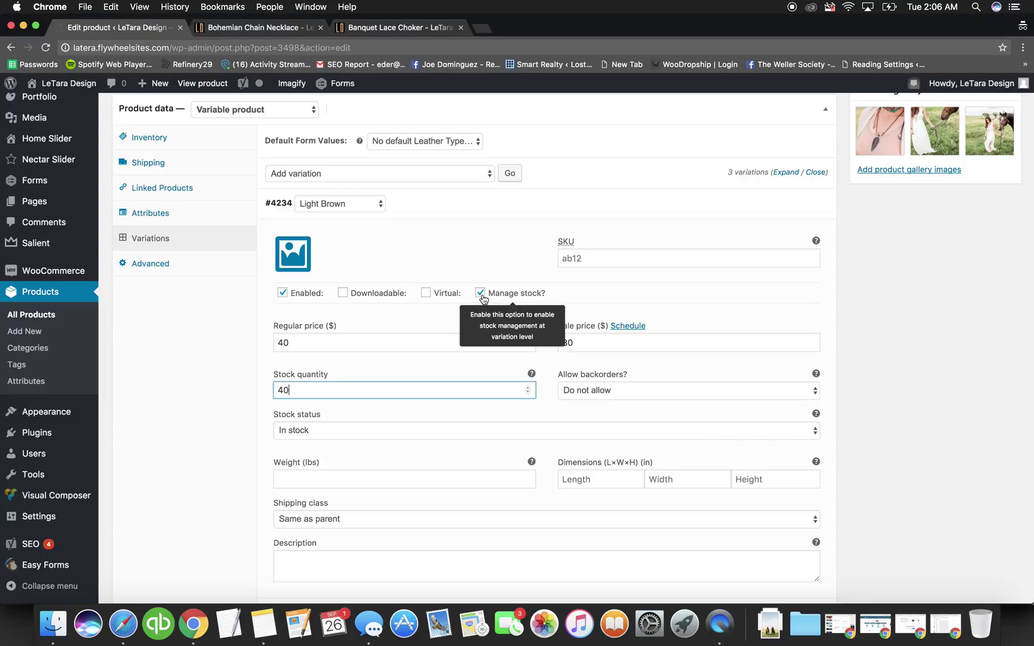
click(481, 293)
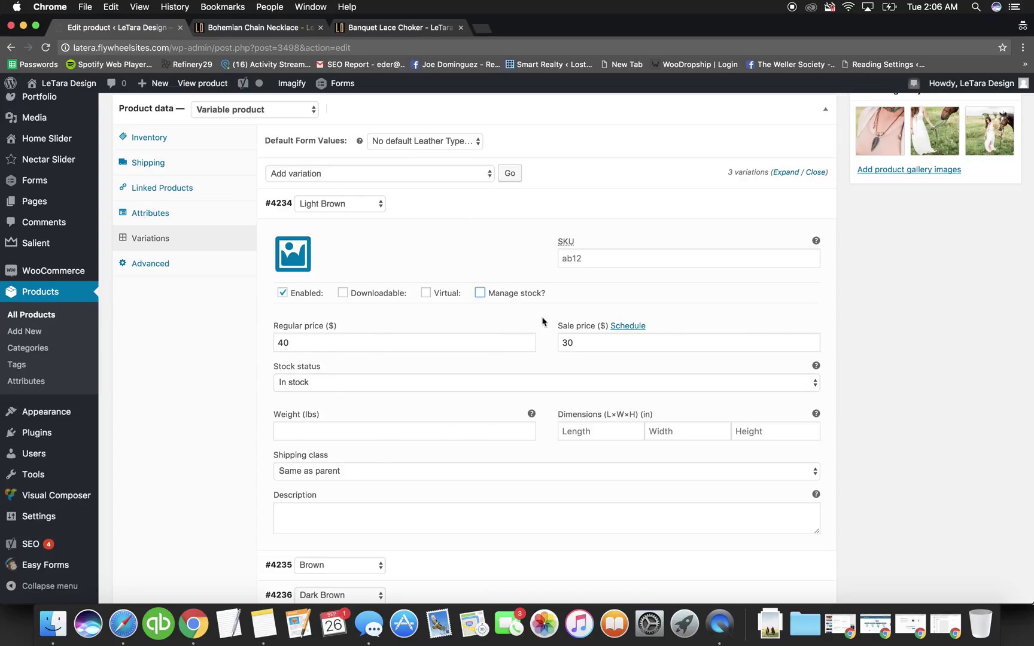
- Enter a regular price for the Brown variation and collapse its details
click(488, 215)
click(432, 234)
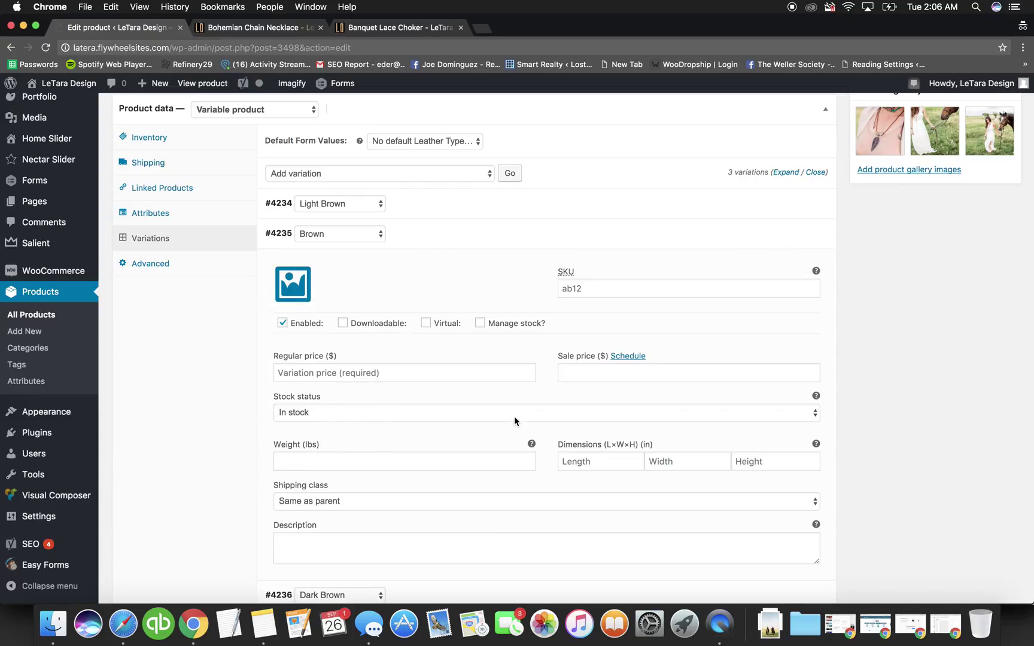
click(415, 374)
text(68)
click(492, 241)
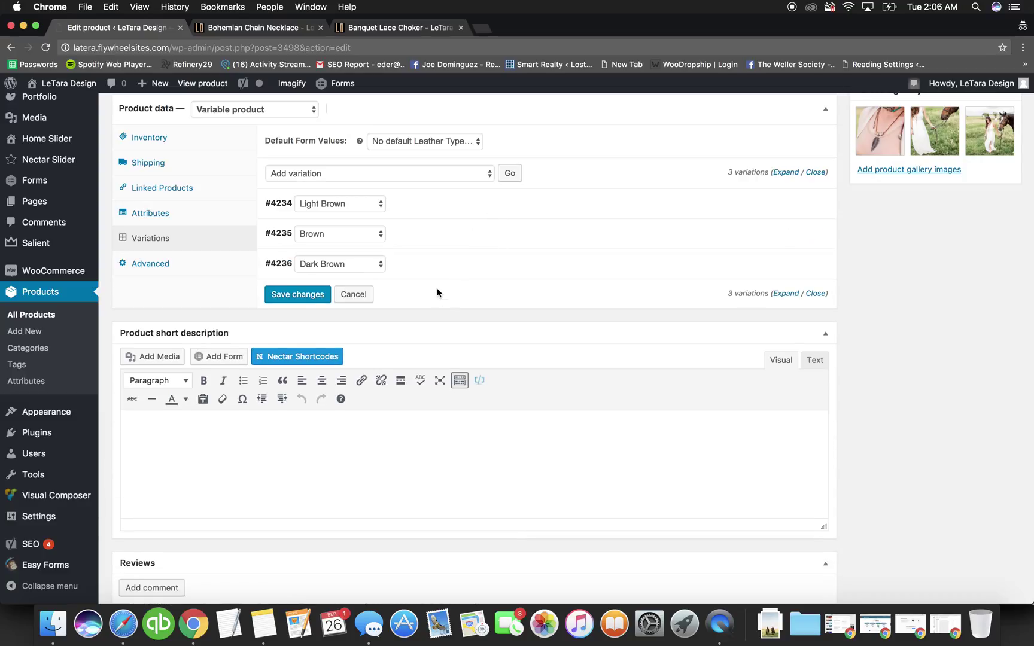
- Set the Dark Brown variation's regular price to $60 and save the variation changes
click(434, 268)
click(326, 445)
click(321, 402)
text(68)
scroll(700, 361, up, 6)
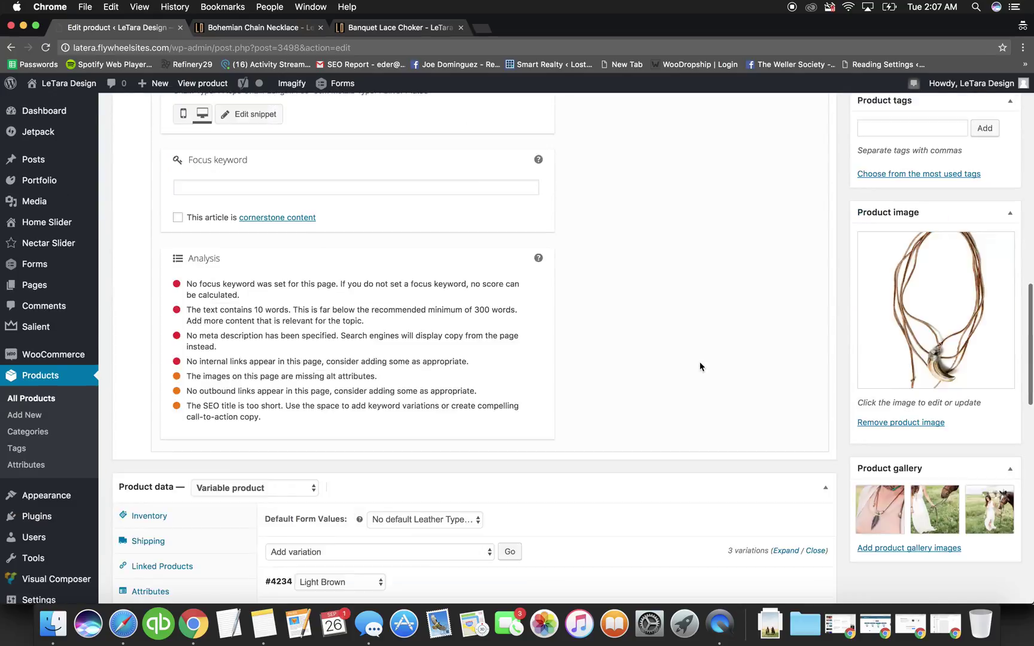
scroll(700, 361, up, 10)
scroll(502, 467, down, 20)
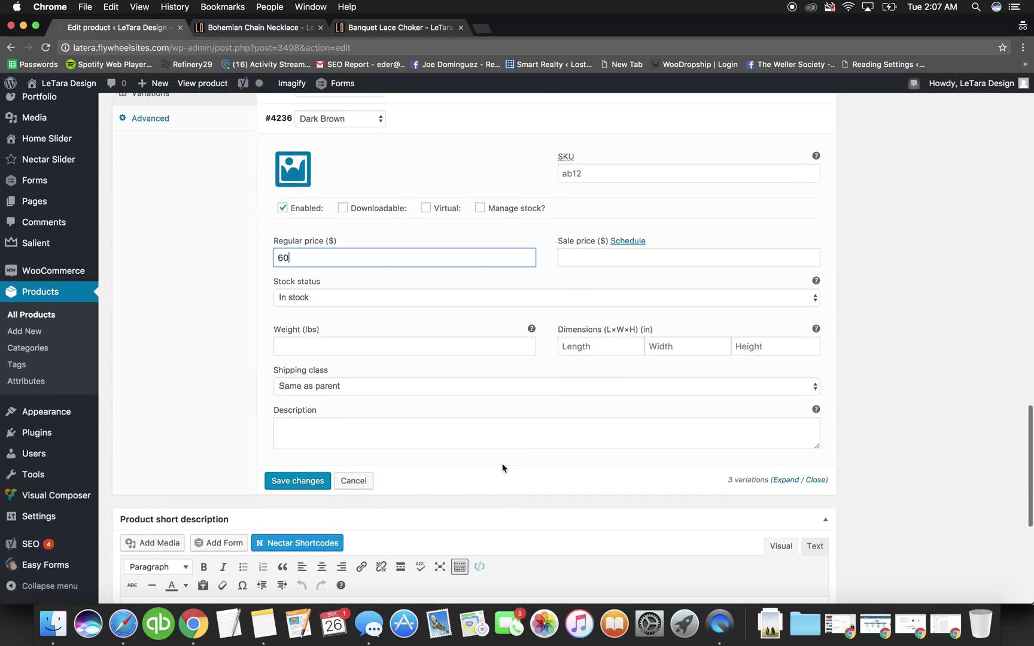
click(298, 481)
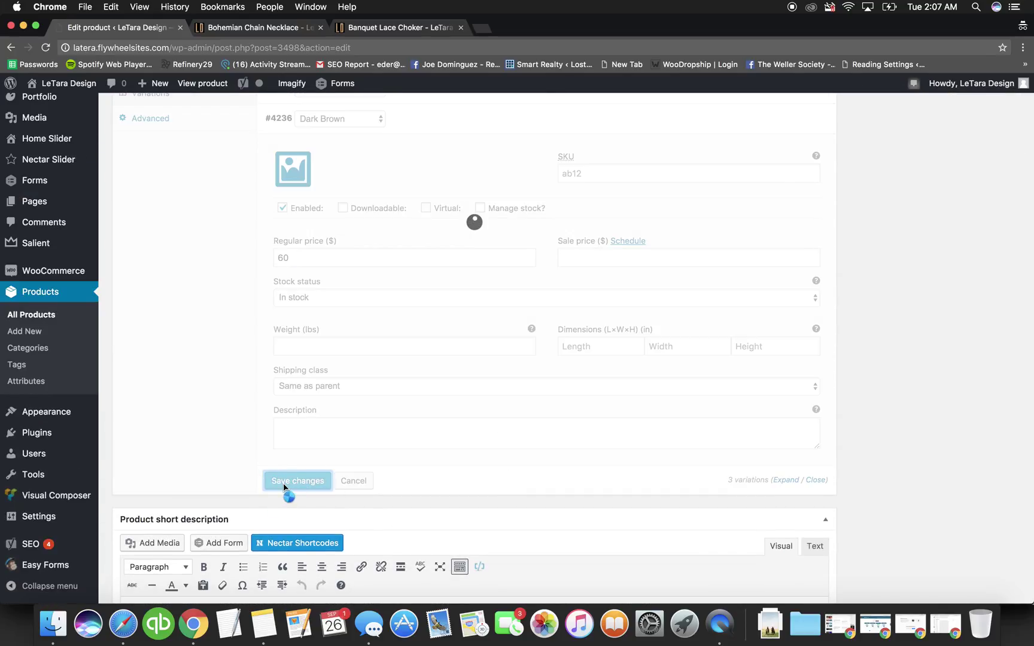
- Update the Bohemian Chain Necklace product with its new variations
scroll(859, 415, up, 5)
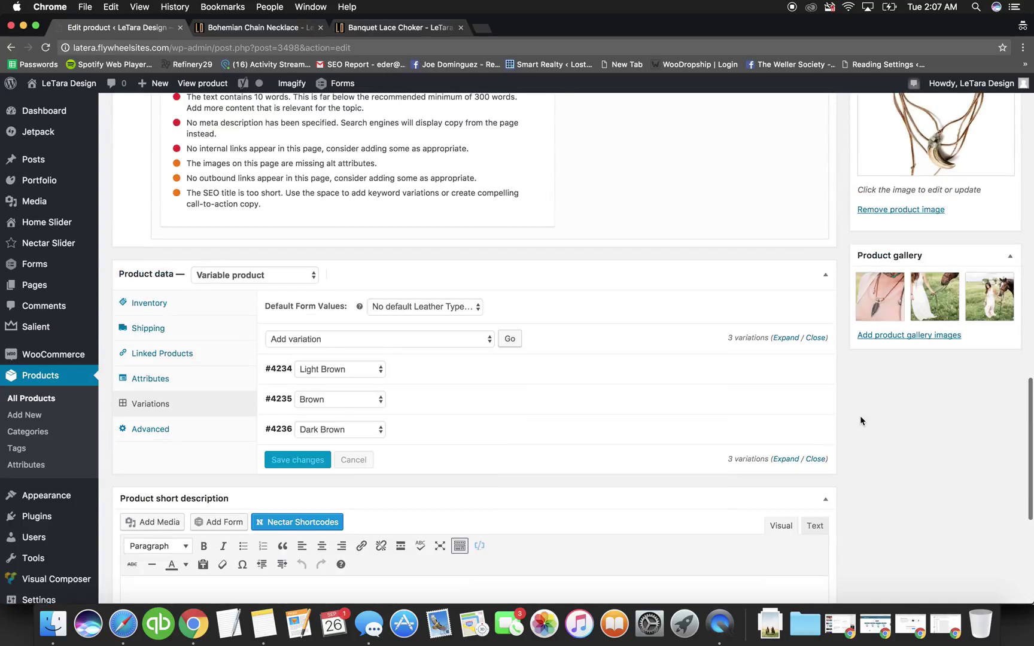
scroll(859, 415, up, 10)
click(992, 114)
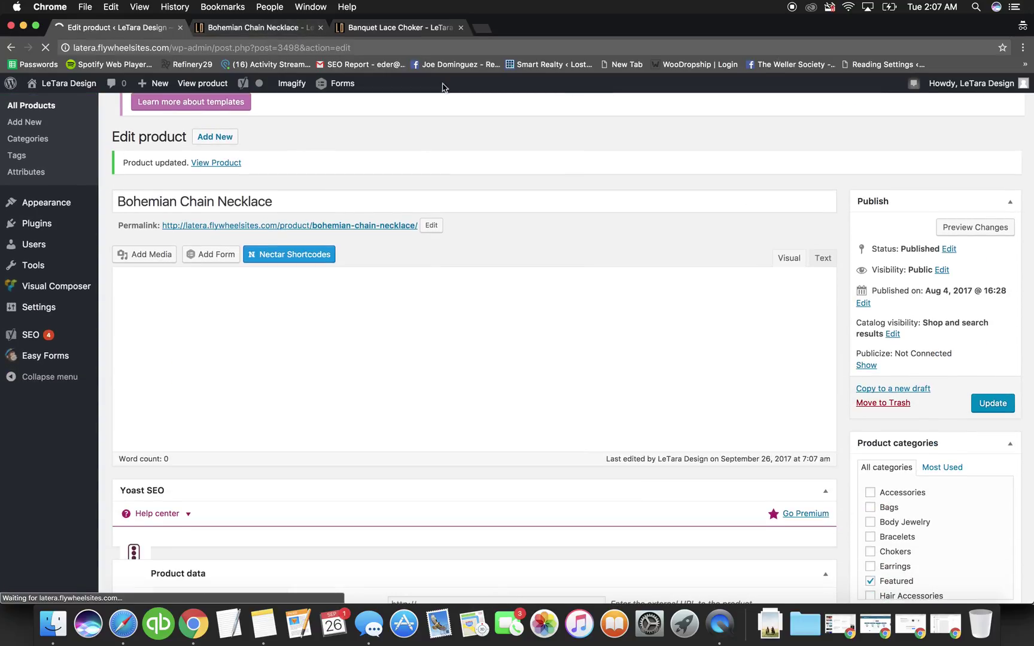
- Reload the Bohemian Chain Necklace store page and check the price for Light Brown, Brown and Dark Brown leather
click(254, 28)
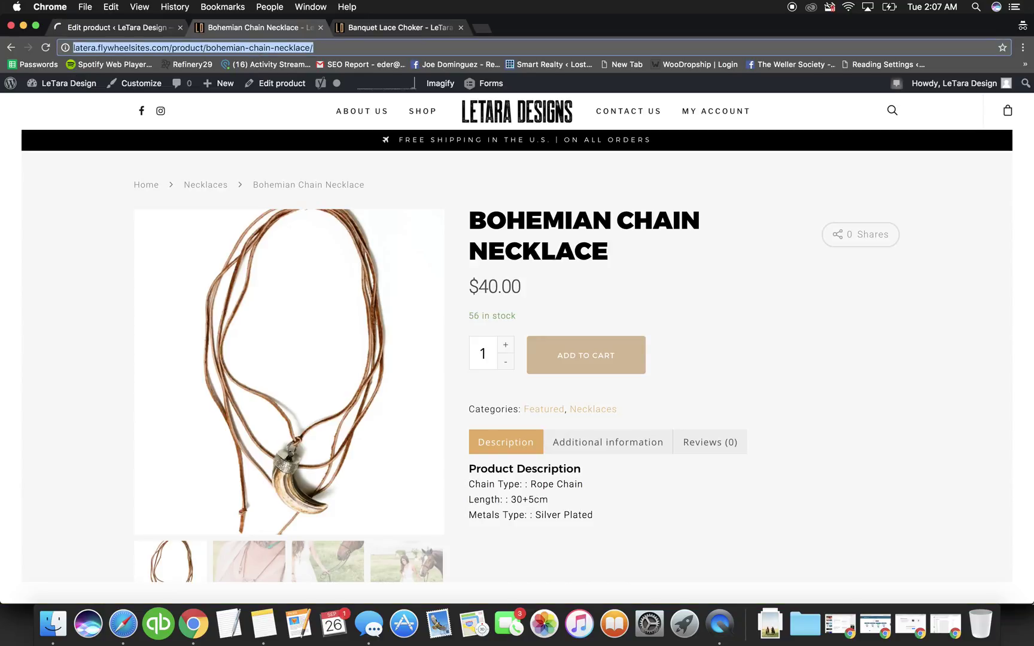
key(Return)
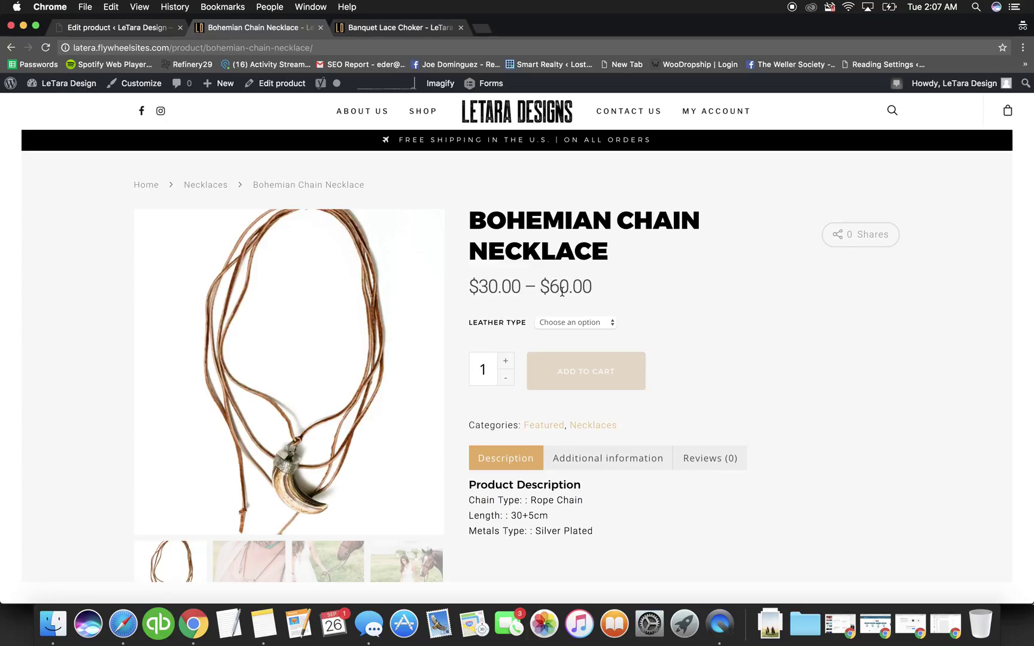
click(557, 321)
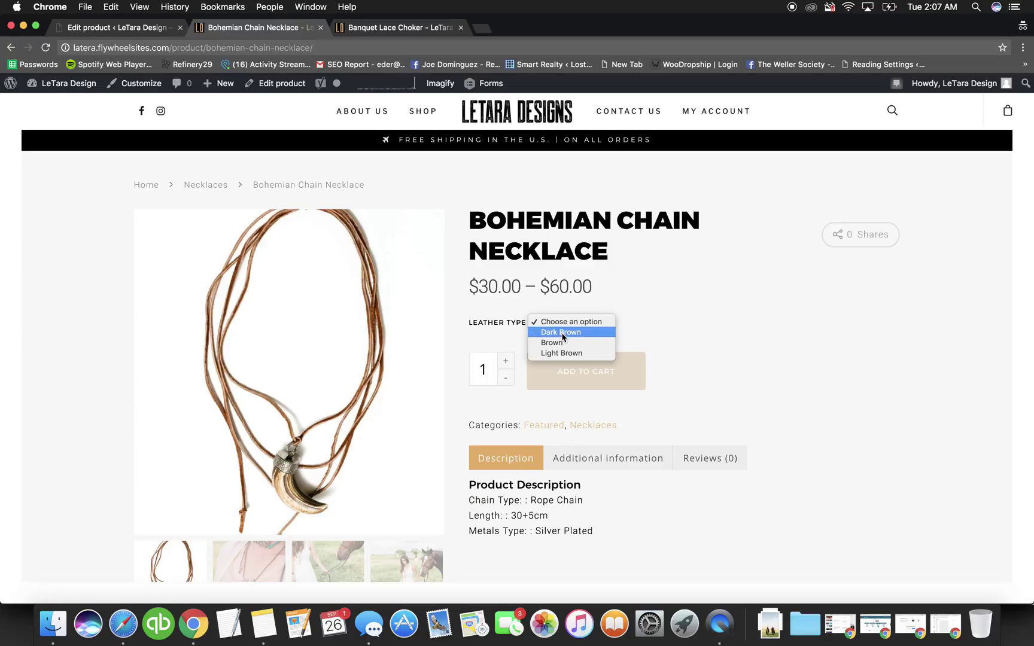
click(554, 352)
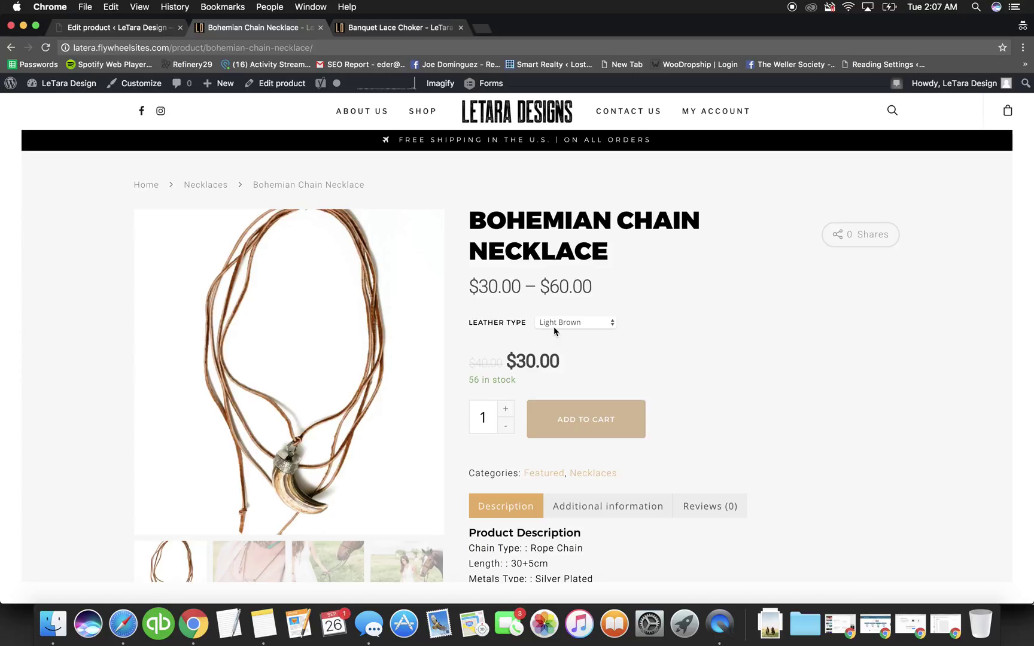
click(553, 326)
click(551, 312)
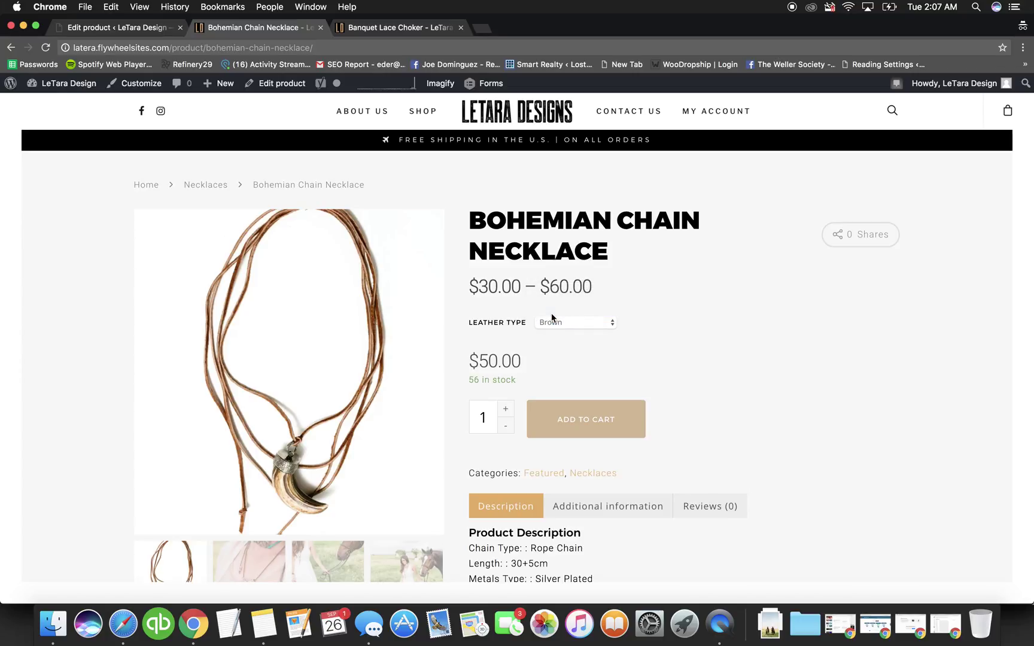
click(558, 320)
click(552, 308)
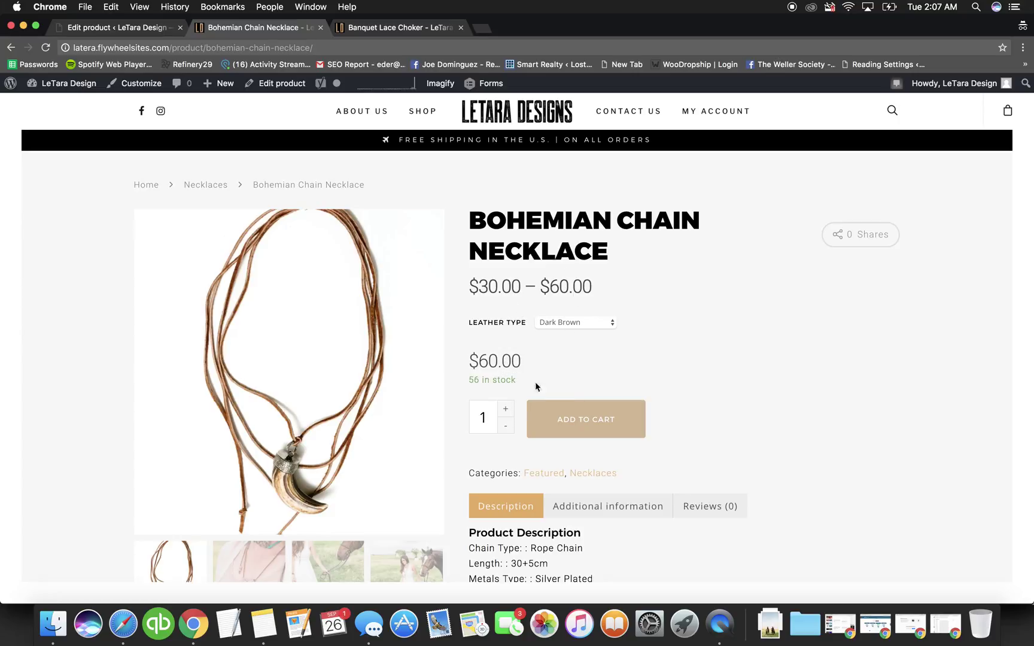
- Look over the necklace's store page from the product details down to the related products
click(570, 418)
scroll(570, 432, down, 3)
scroll(570, 432, up, 3)
scroll(570, 433, down, 8)
click(99, 28)
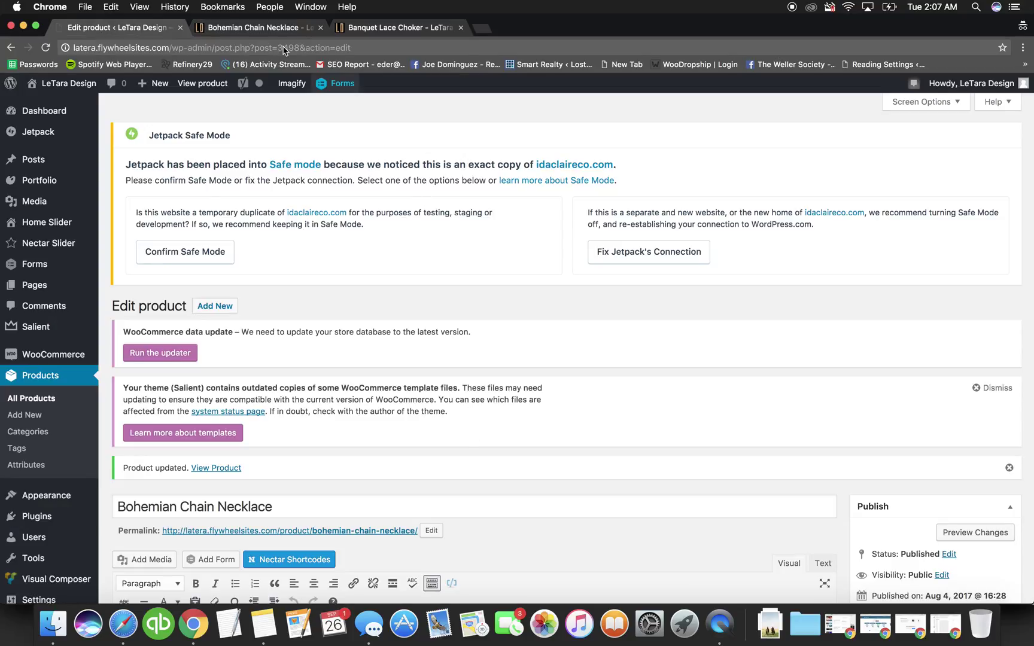
click(246, 27)
scroll(495, 347, down, 5)
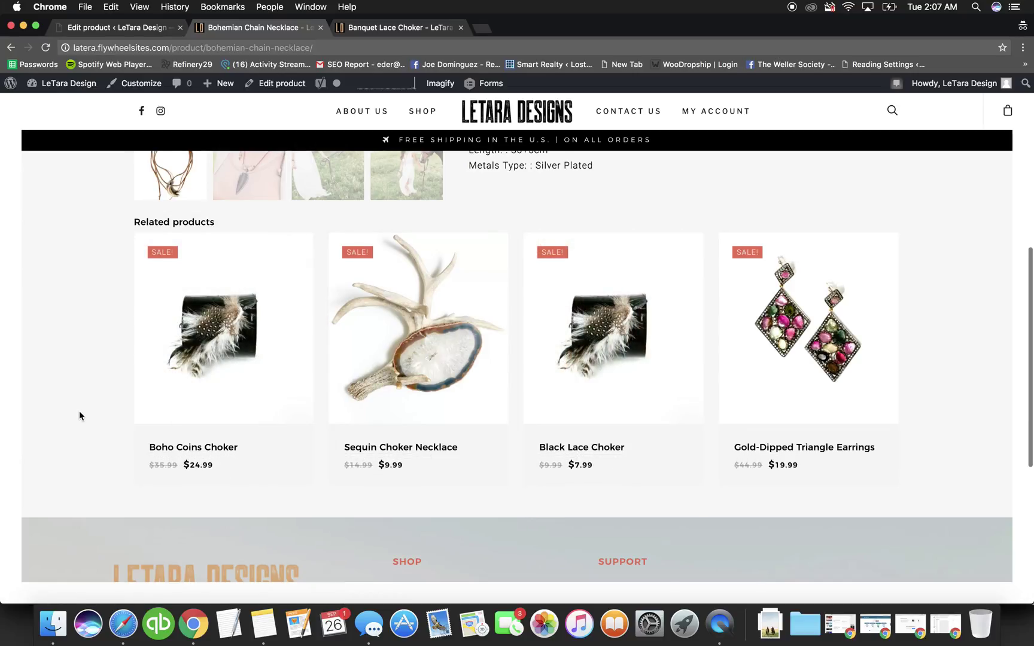
scroll(79, 411, up, 6)
scroll(535, 450, down, 3)
- Check the necklace's additional information and reviews, and return to its product description
click(570, 423)
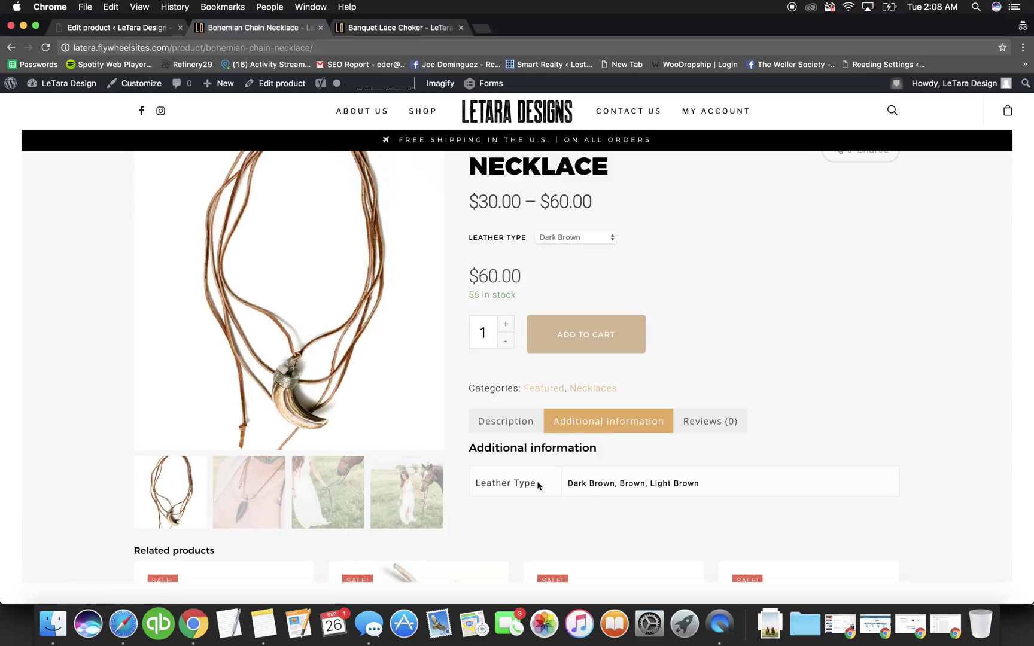
click(686, 418)
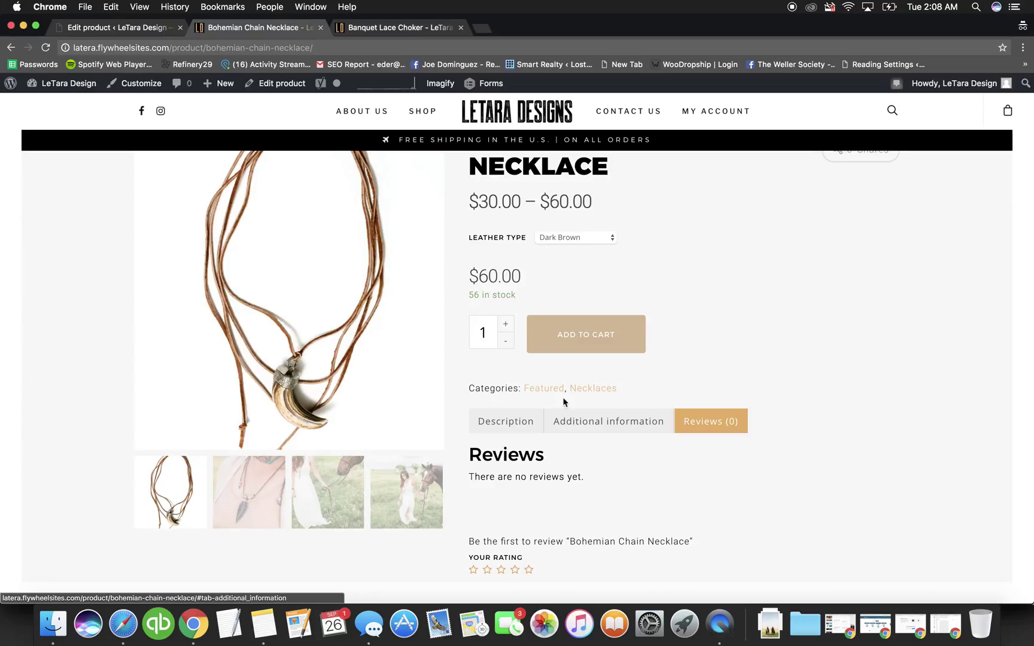
scroll(538, 289, down, 5)
scroll(593, 335, up, 7)
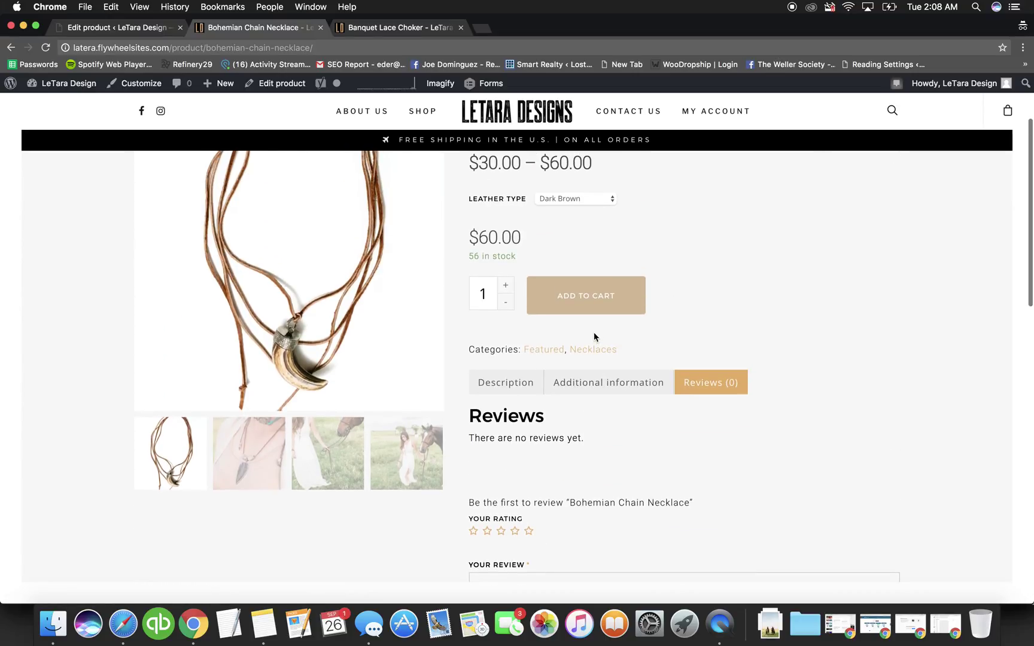
click(498, 513)
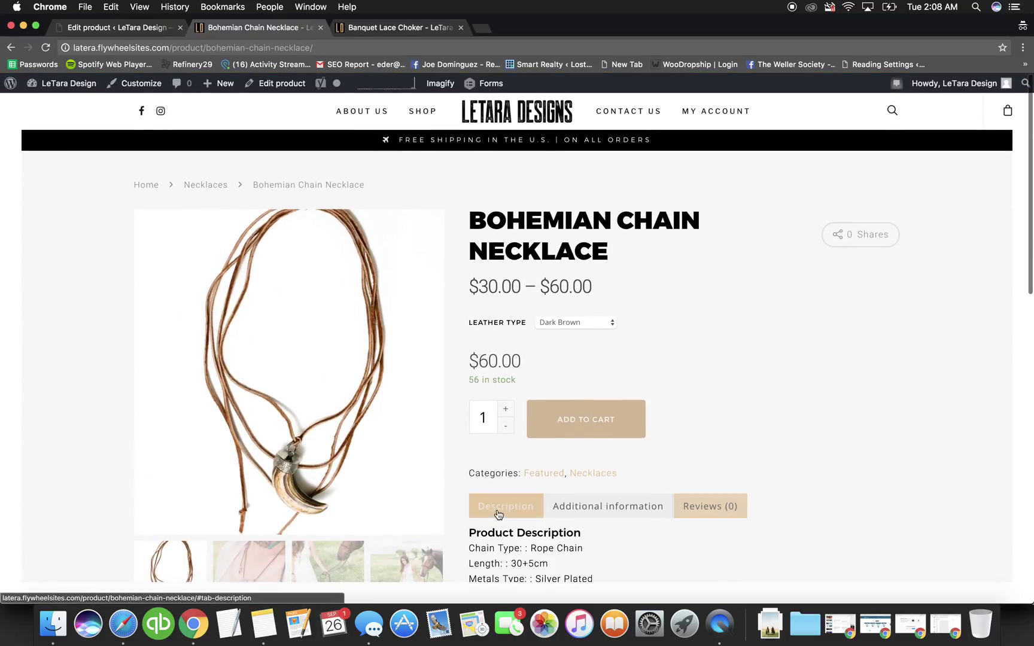
- Add one Dark Brown Bohemian Chain Necklace to the cart and view the cart
click(592, 418)
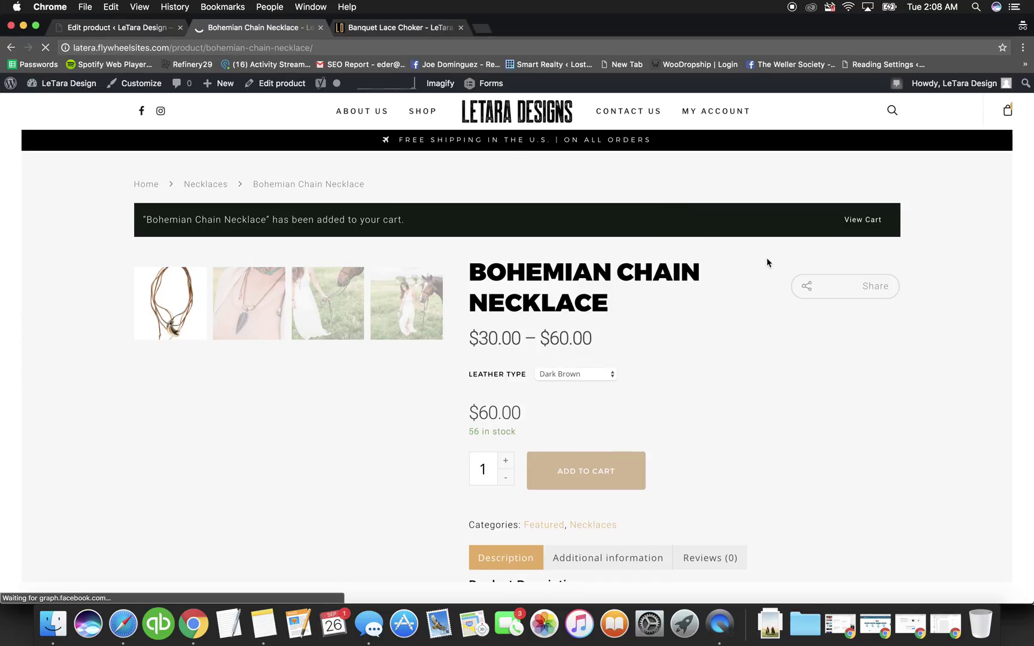
scroll(766, 259, down, 5)
scroll(742, 245, down, 4)
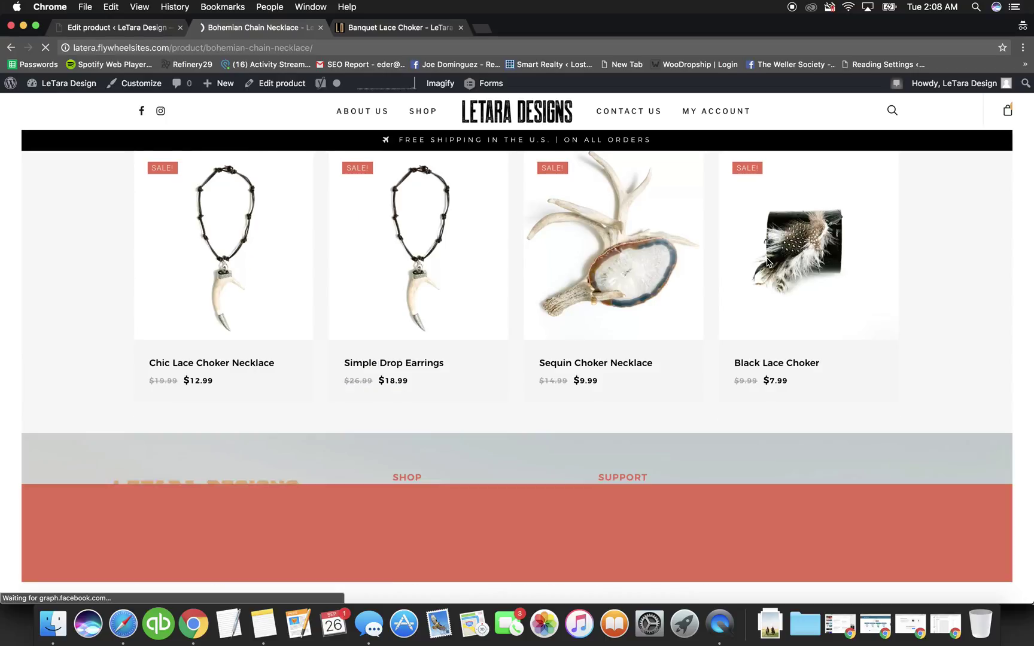
scroll(705, 225, up, 3)
scroll(705, 224, up, 1)
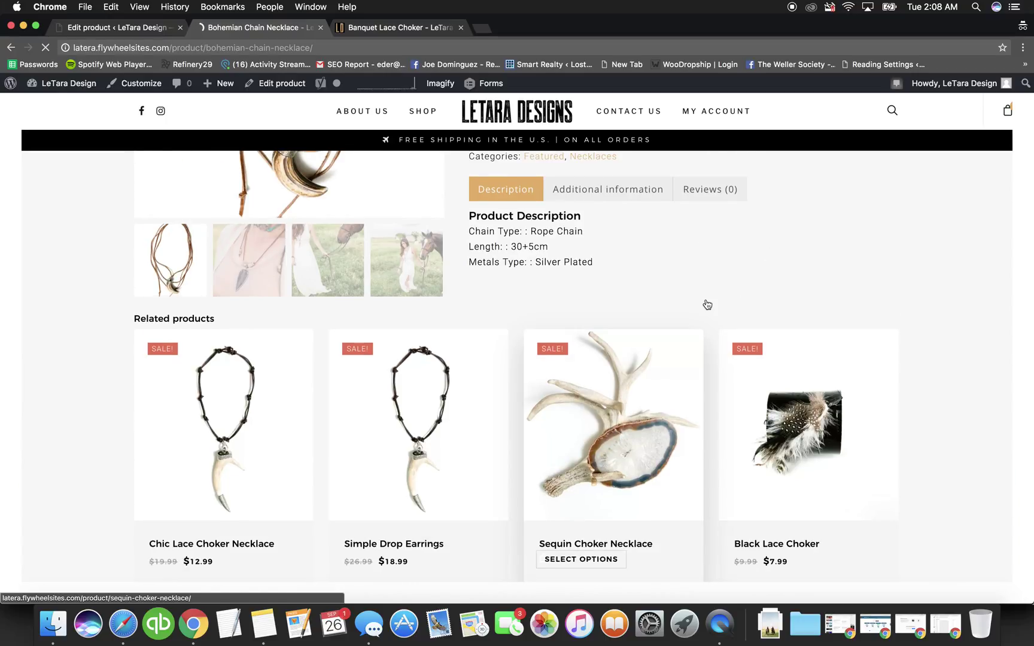
scroll(703, 303, up, 5)
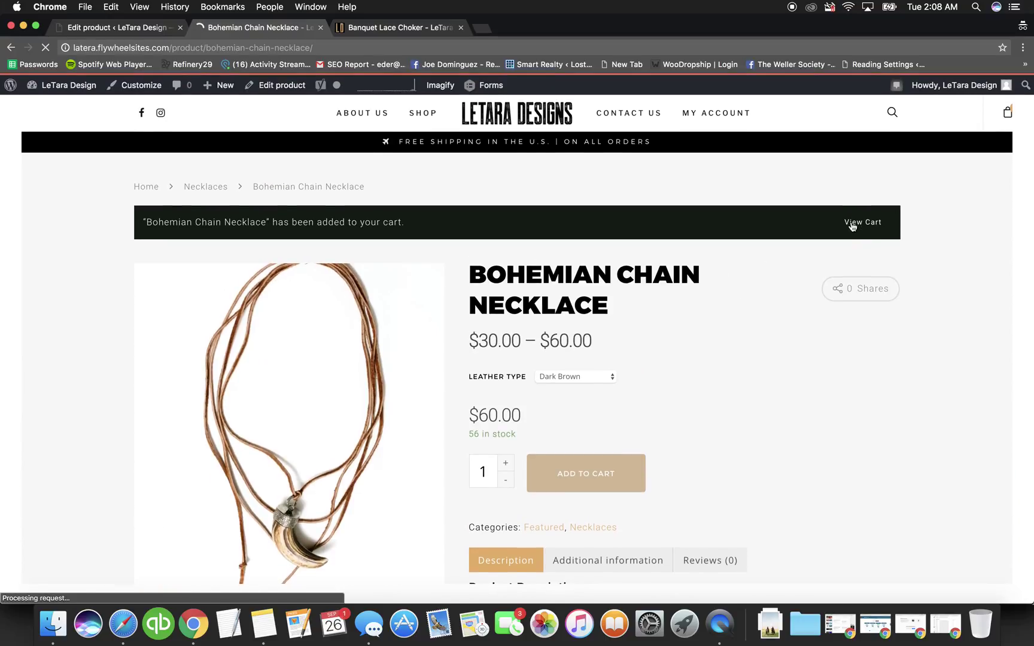
click(856, 228)
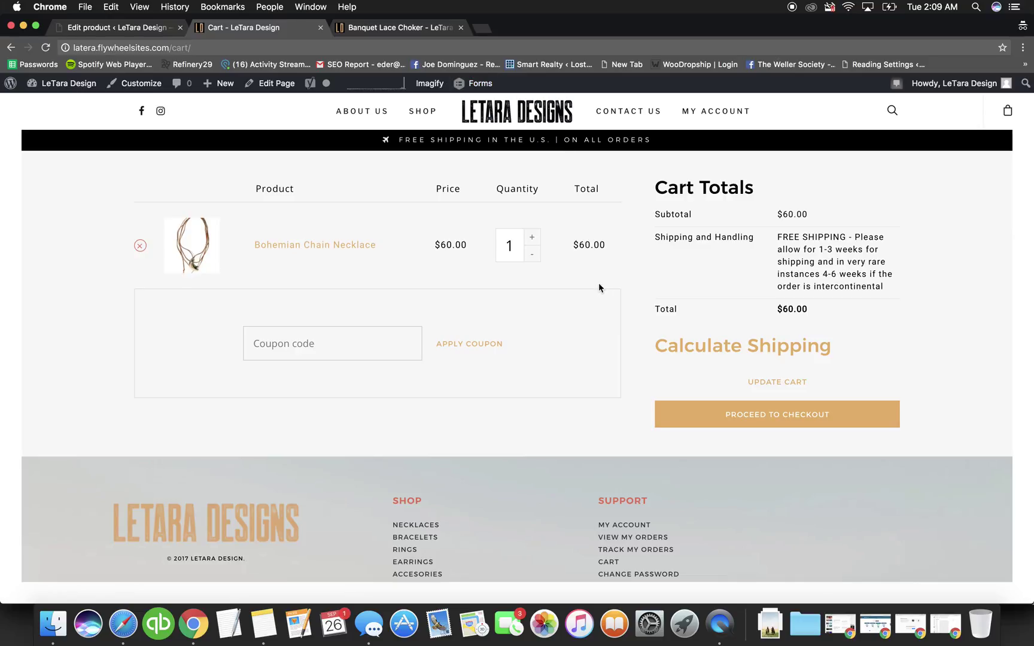
- Close the cart and Banquet Lace Choker pages and start a new product, leaving the current edit page
click(320, 28)
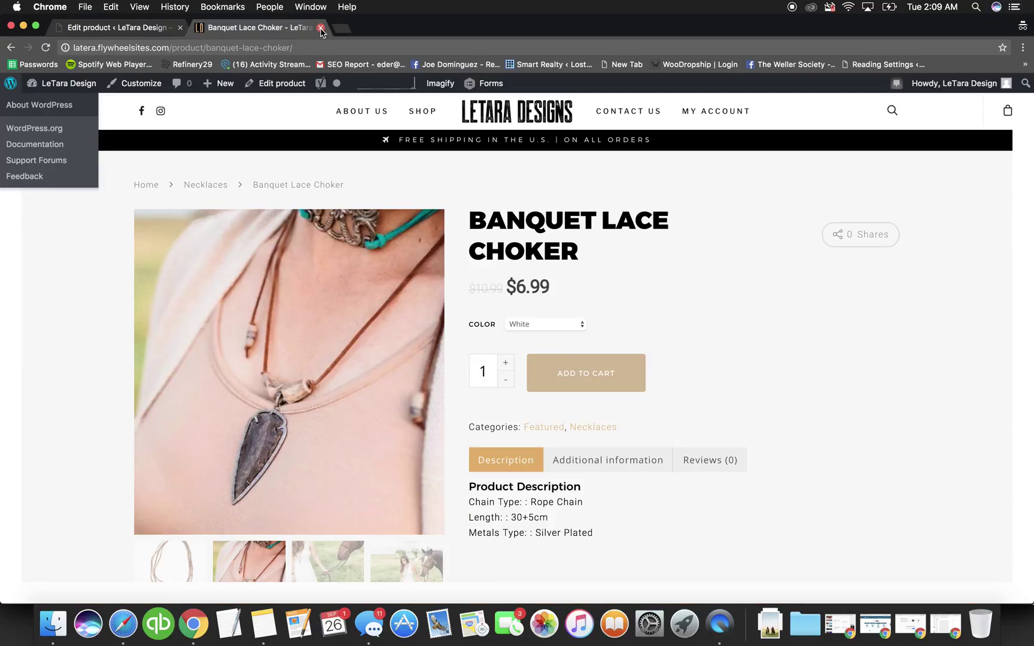
click(321, 28)
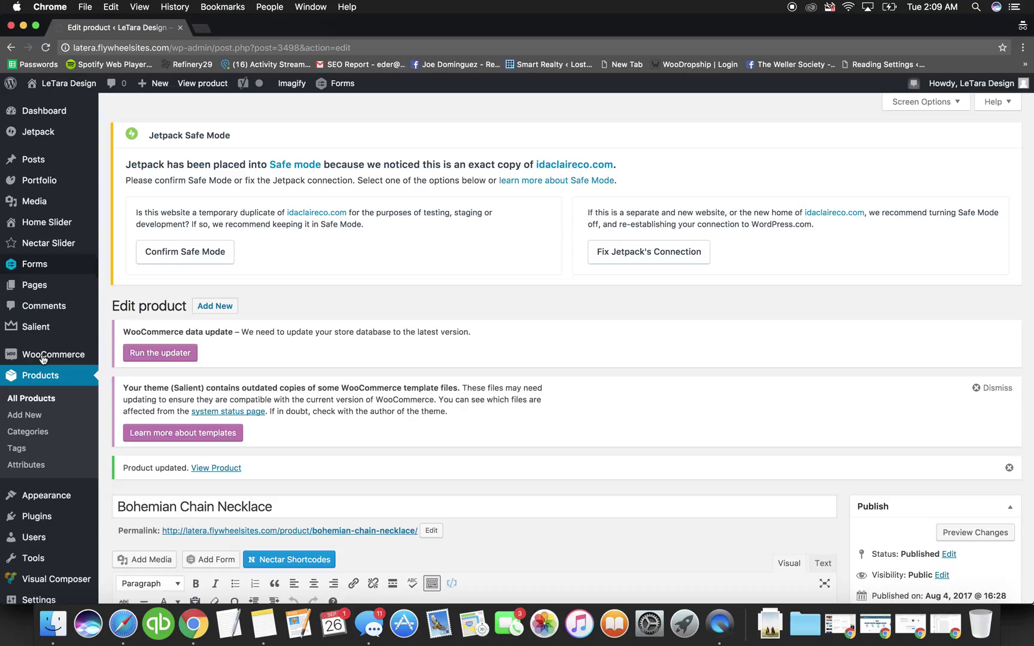
click(24, 415)
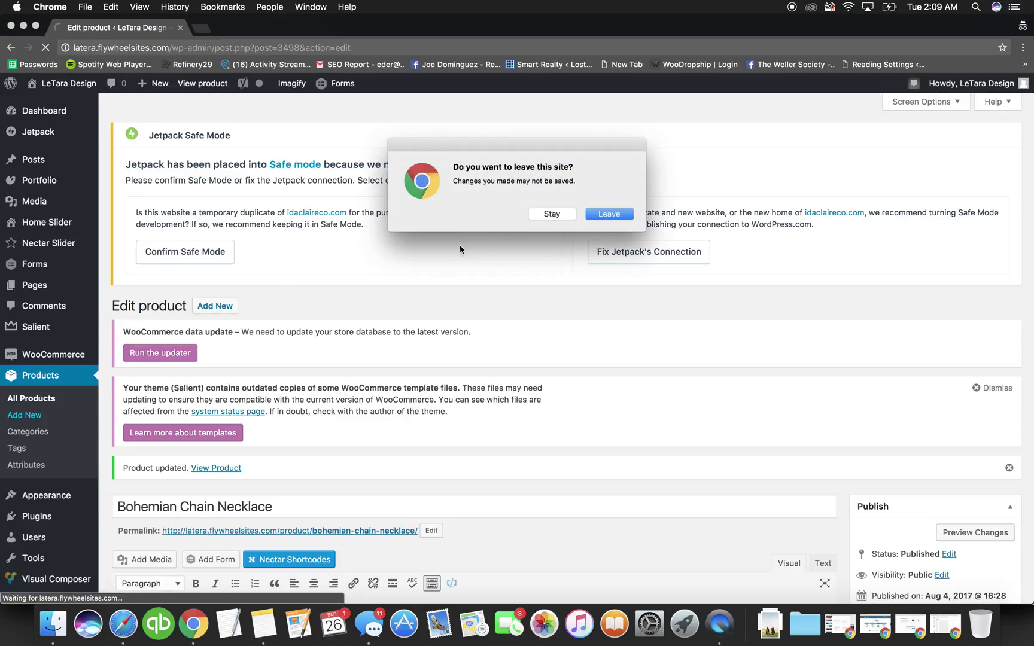
click(600, 221)
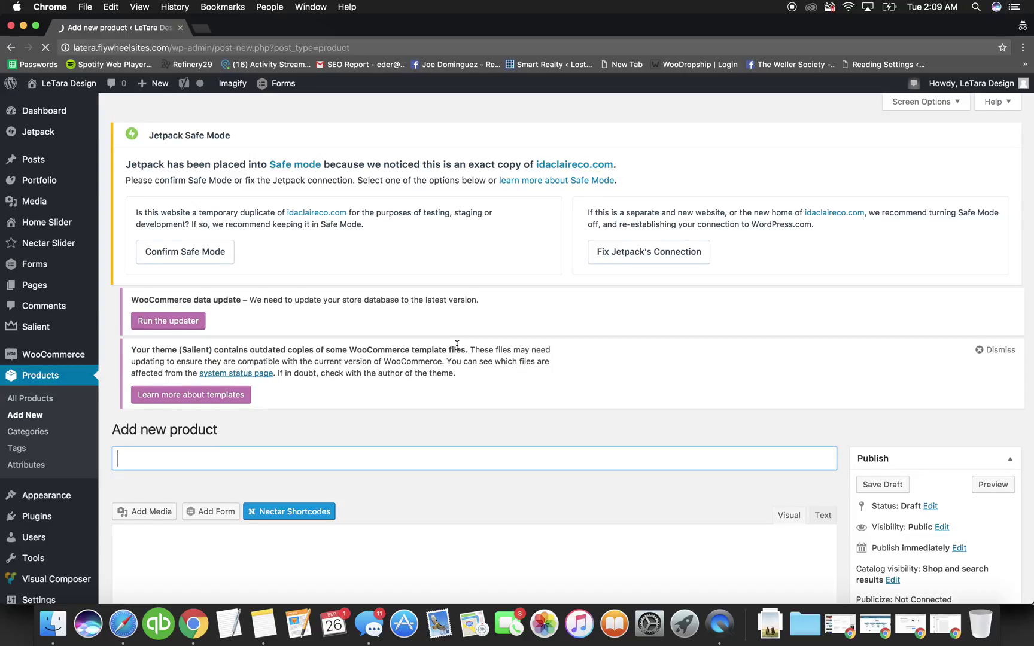
- Title the new product "New Product"
scroll(457, 345, down, 2)
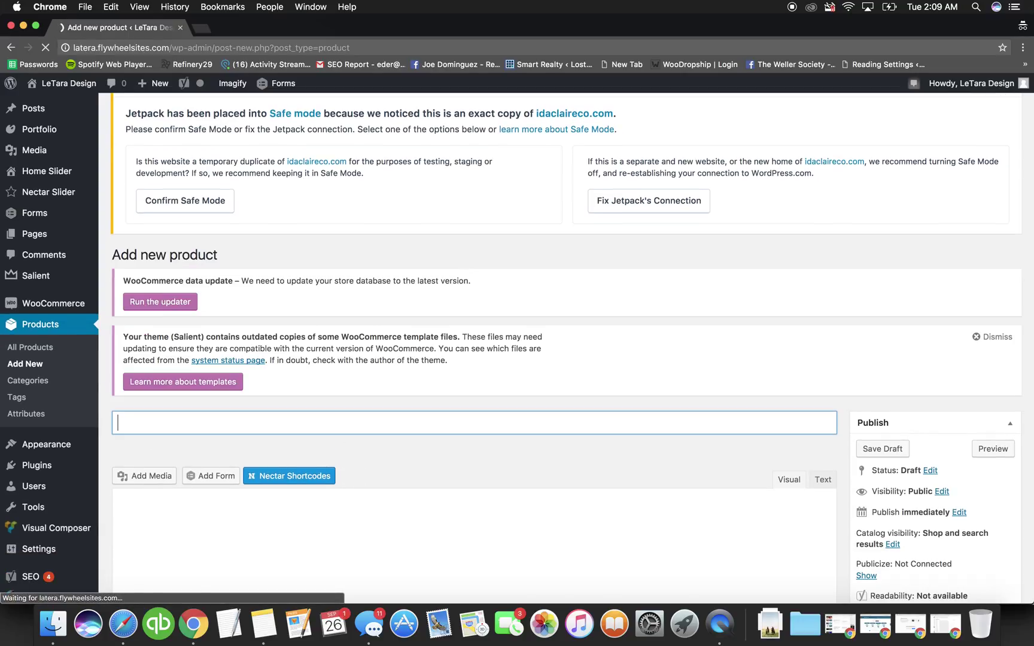
text(New Prod)
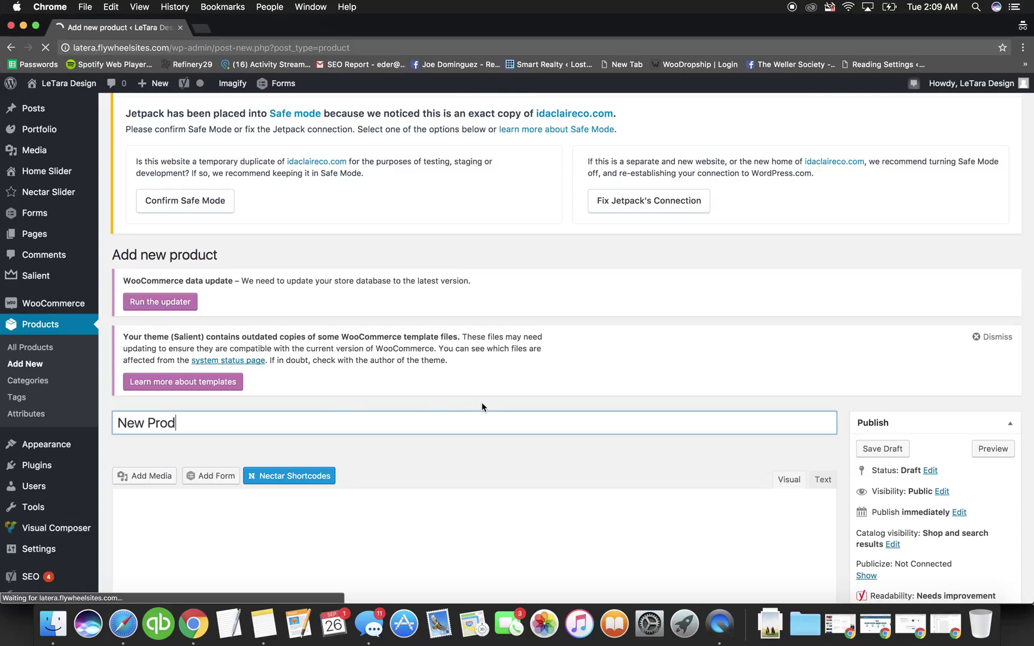
text(uct)
- Write the product description as "Description of Product" followed by a second paragraph, "Everything goes here."
scroll(457, 449, down, 4)
click(406, 426)
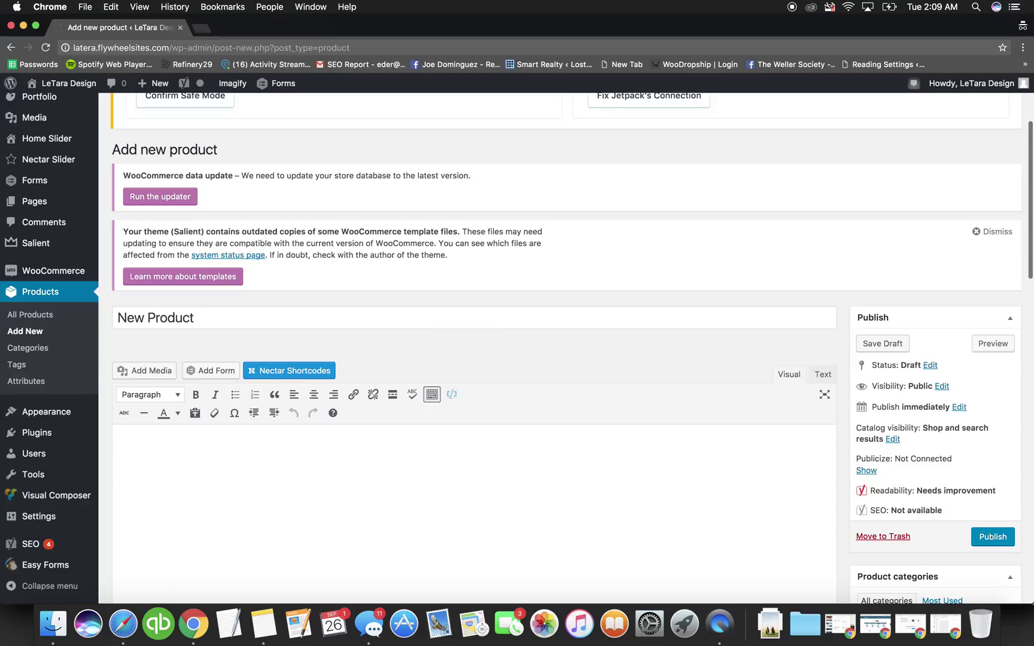
text(Description of Porduct)
click(195, 448)
key(BackSpace)
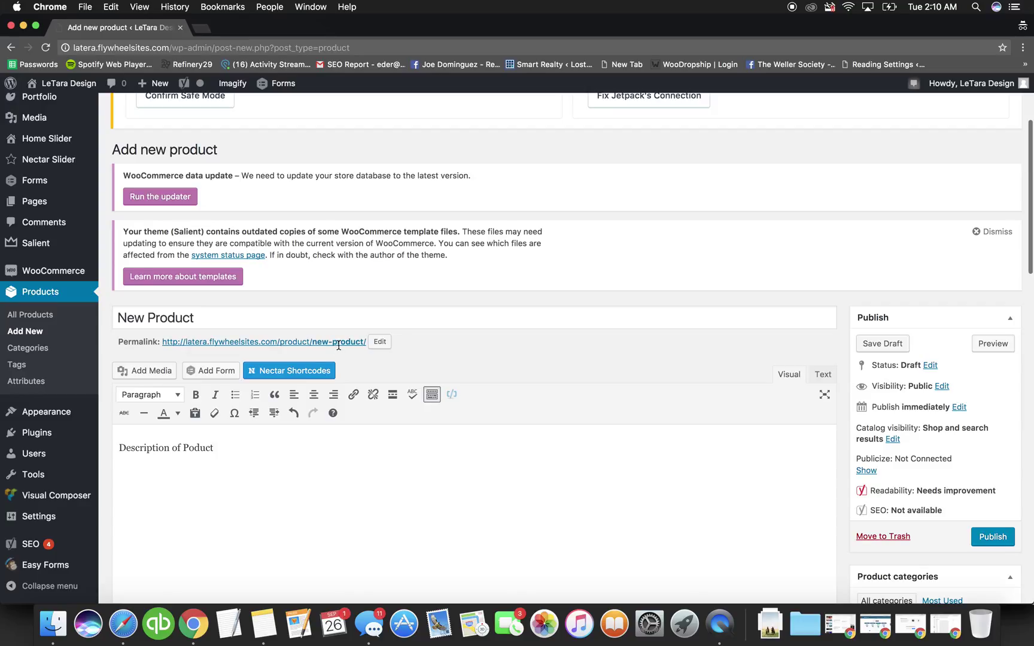
text(r)
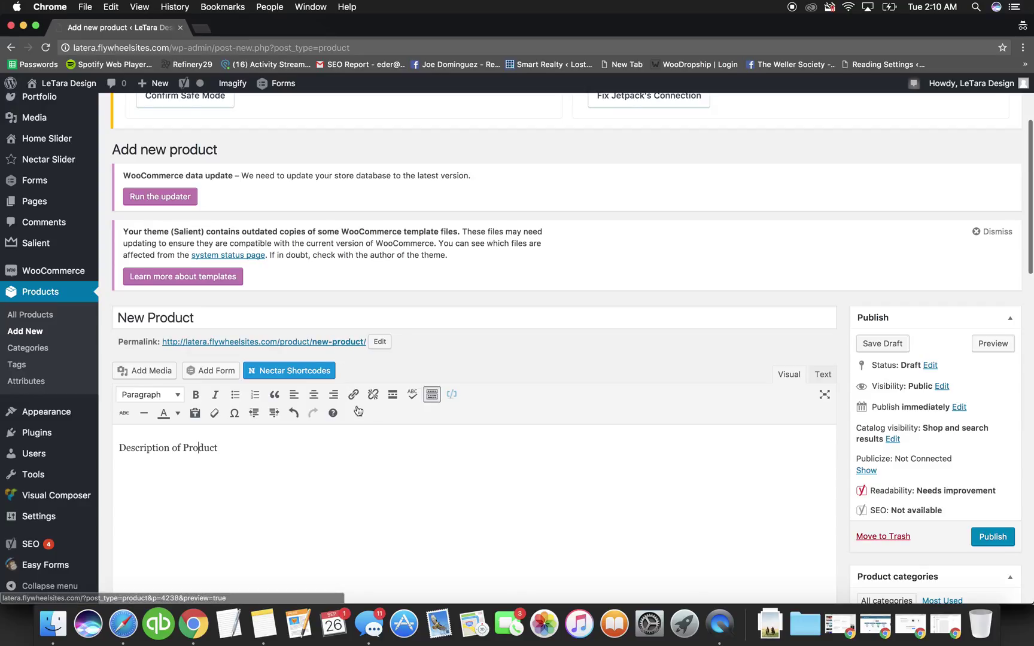
scroll(341, 402, down, 3)
click(323, 336)
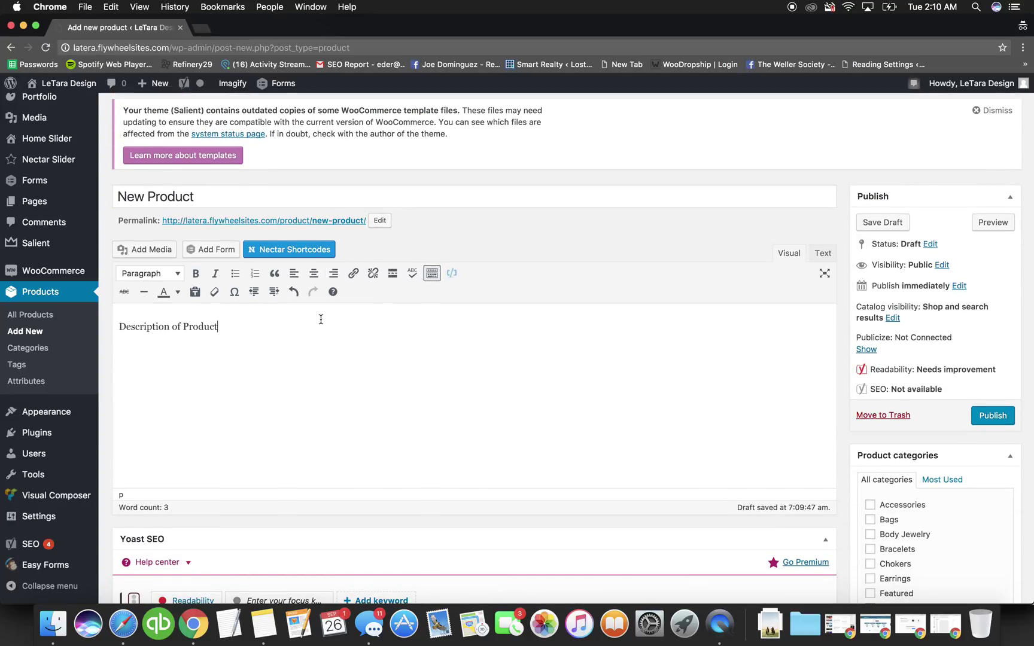
text(Everything goes here.)
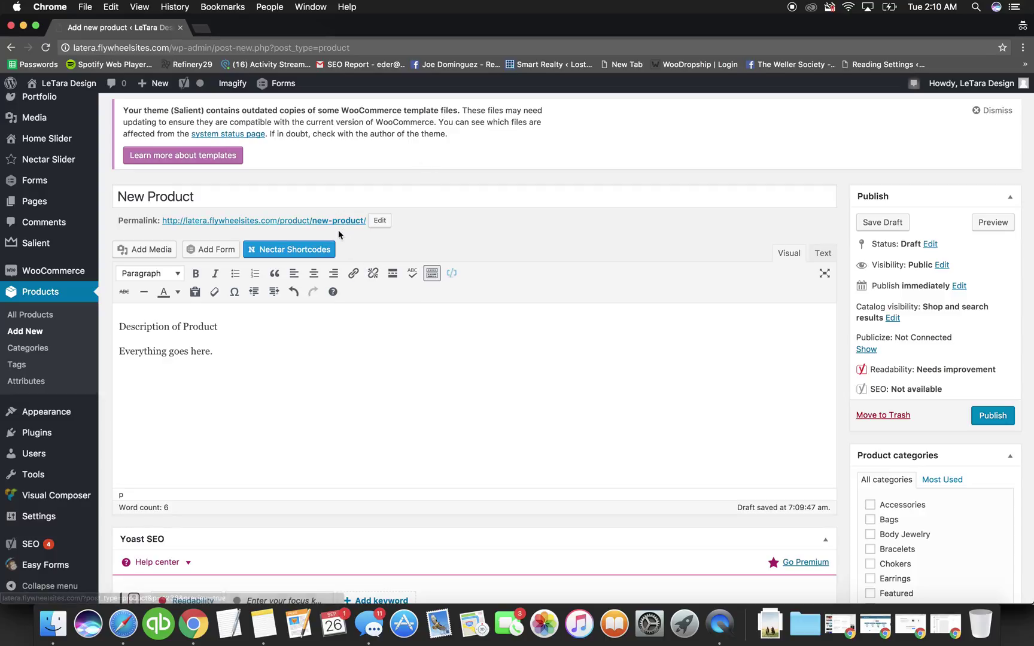
- Assign the new product to the Accessories category
scroll(838, 281, down, 5)
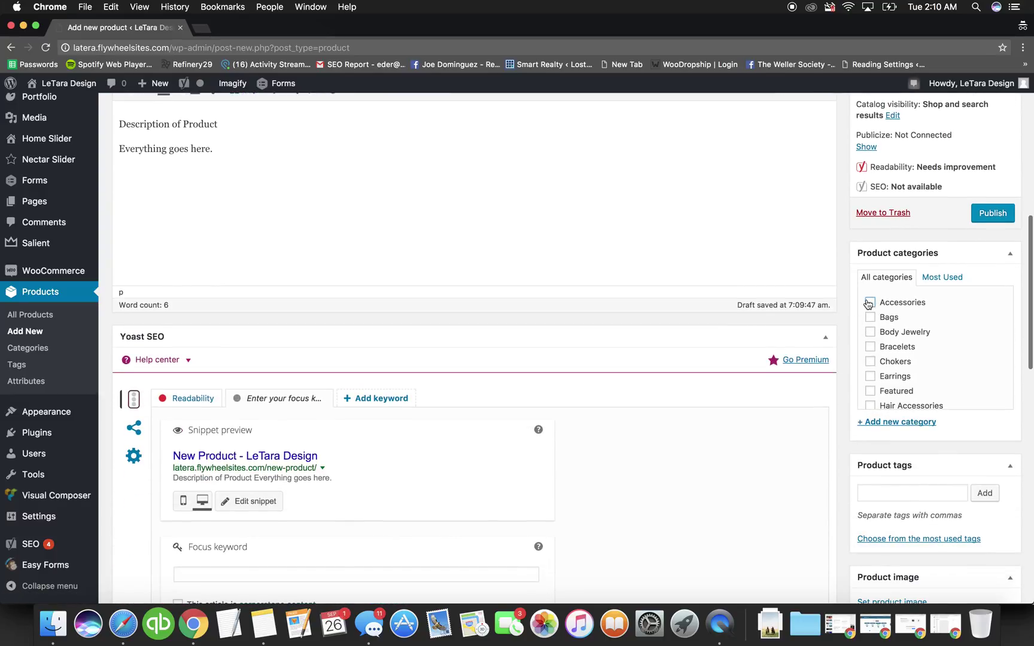
scroll(867, 353, down, 3)
click(870, 345)
scroll(885, 346, up, 2)
scroll(888, 342, up, 3)
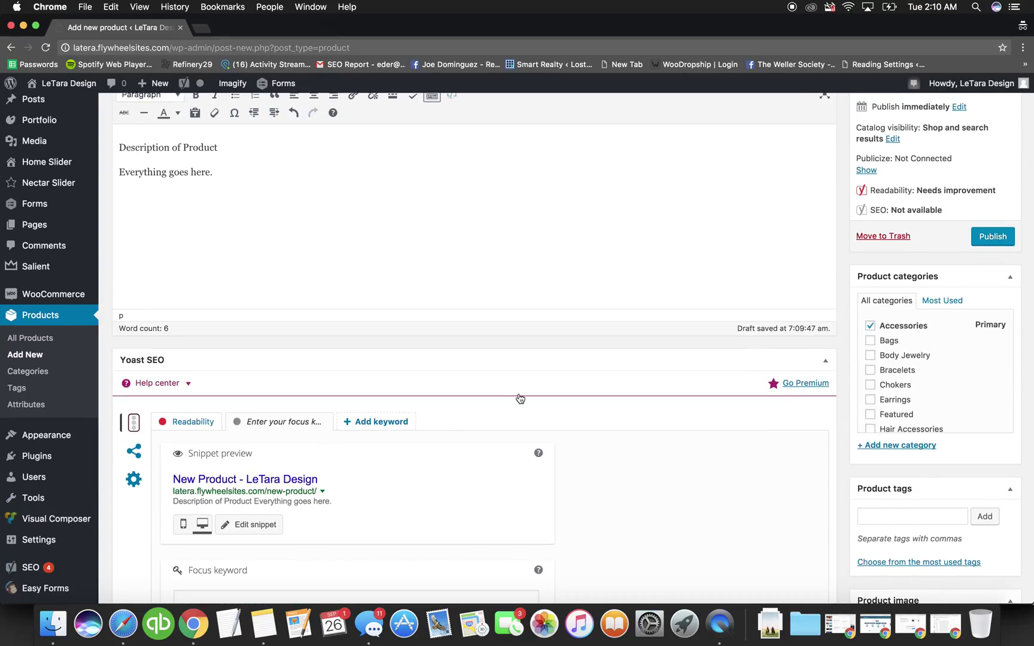
- Set the antler dish photo in the second row of the media library as the product image
scroll(519, 399, down, 8)
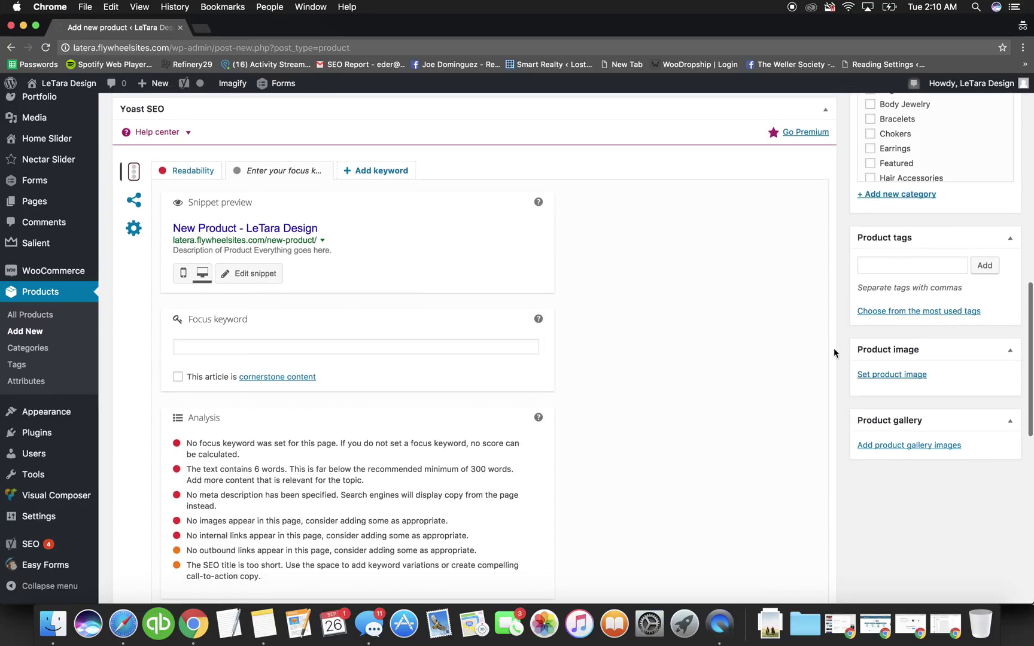
click(892, 375)
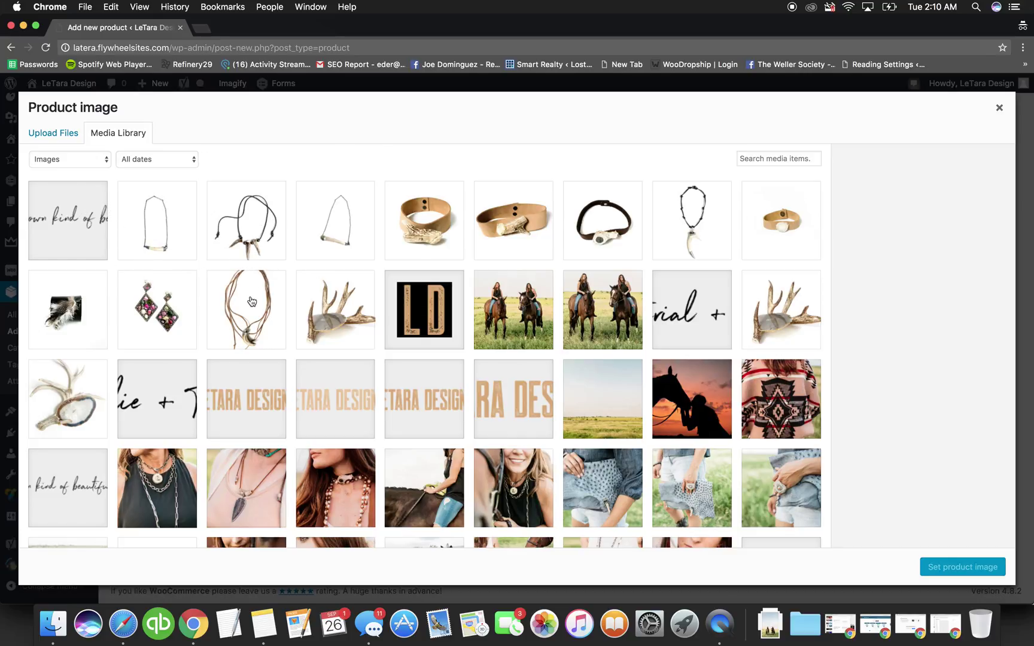
click(330, 314)
click(957, 567)
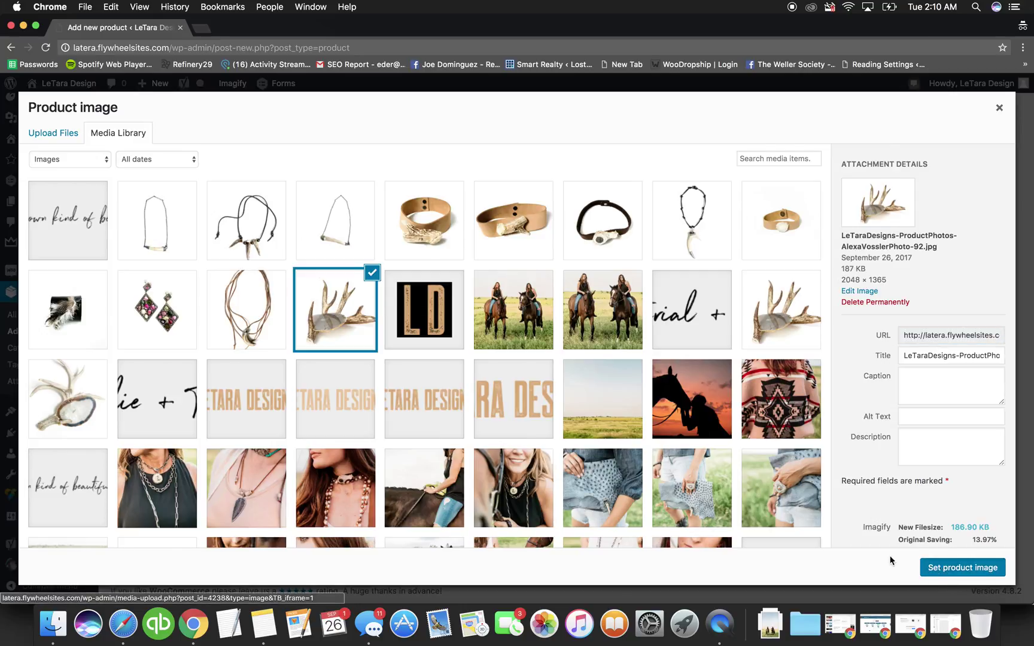
- Add the photo of the smiling woman in a black top and layered necklaces to the product gallery
scroll(846, 389, down, 3)
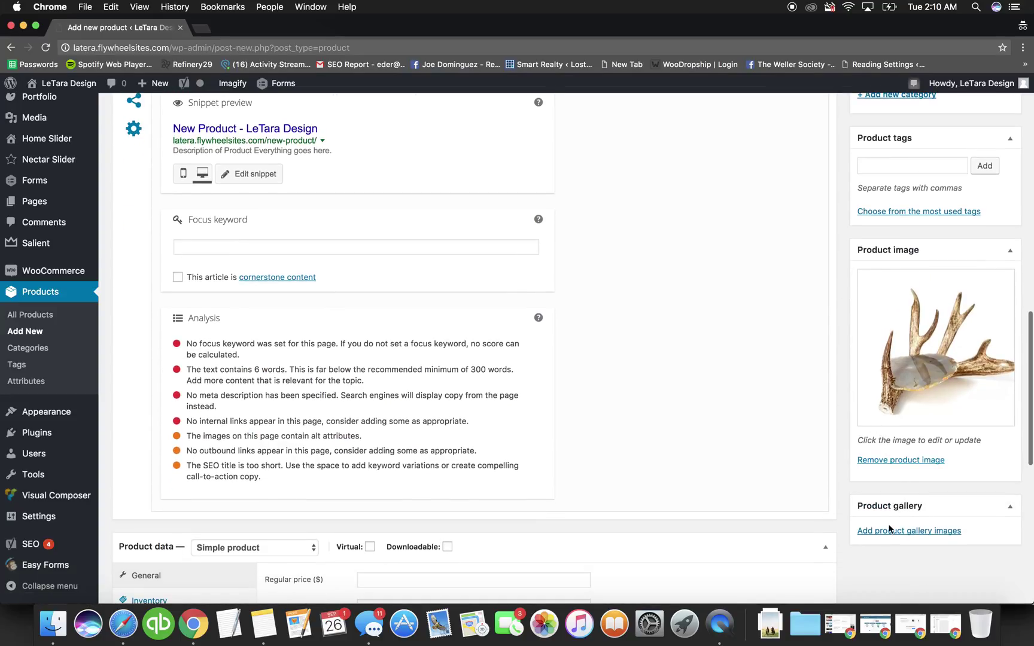
click(880, 531)
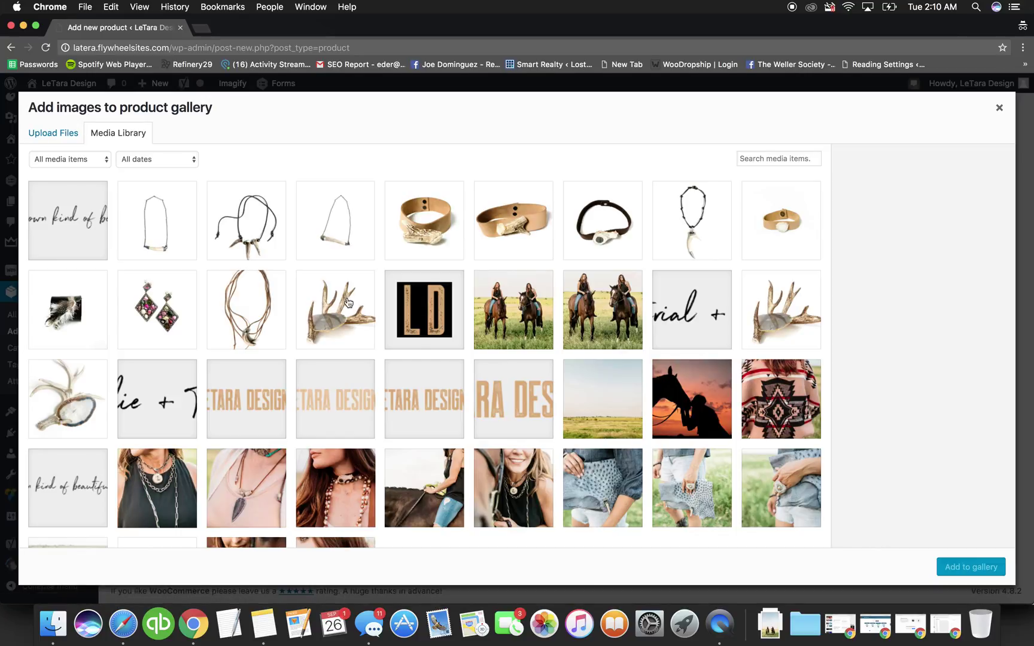
scroll(487, 311, down, 3)
scroll(488, 311, down, 2)
scroll(491, 317, up, 2)
click(510, 340)
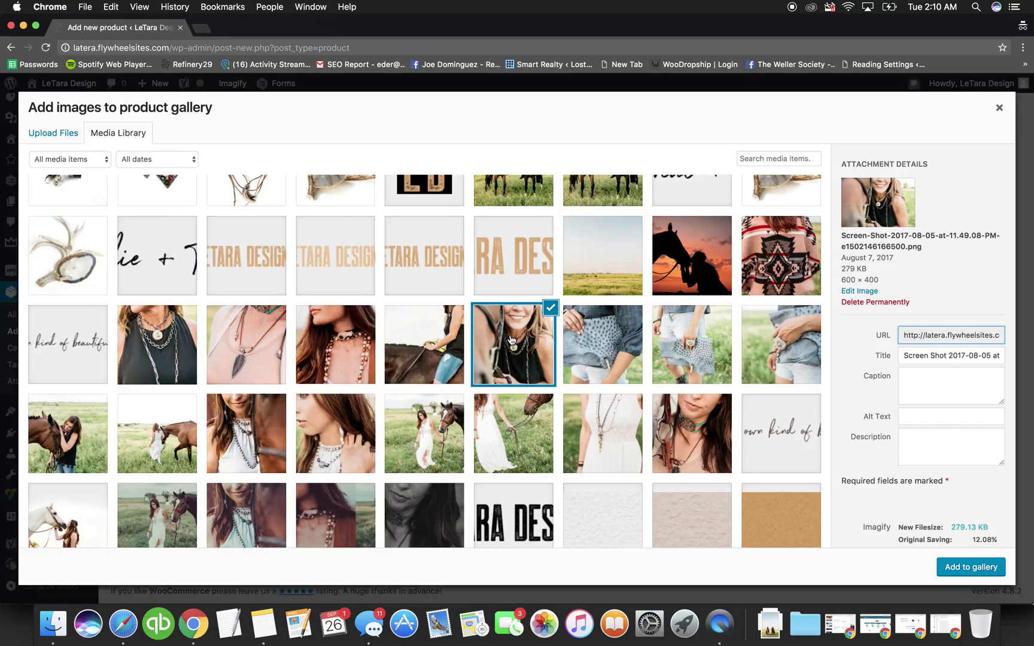
click(946, 568)
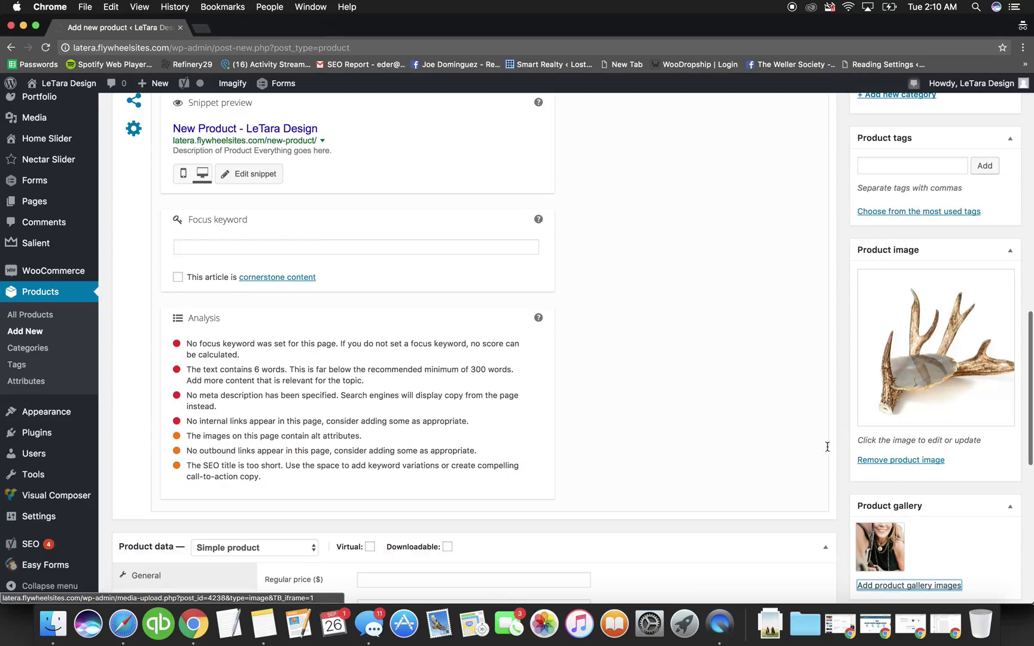
- Upload Custom Jewelery.jpg from the Letara folder as another product gallery image
scroll(848, 444, down, 3)
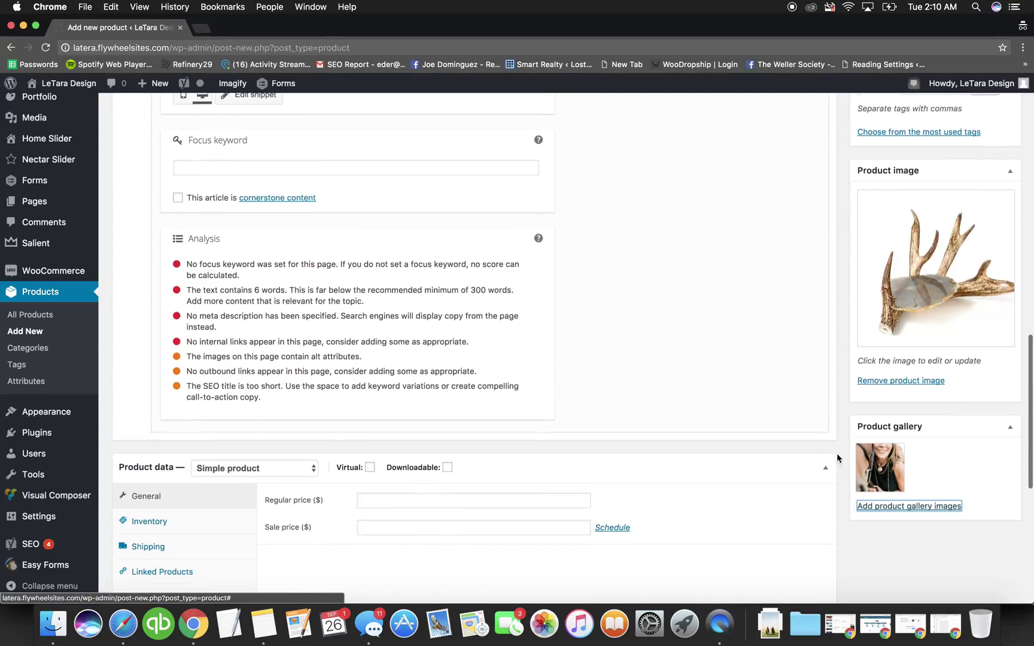
click(885, 506)
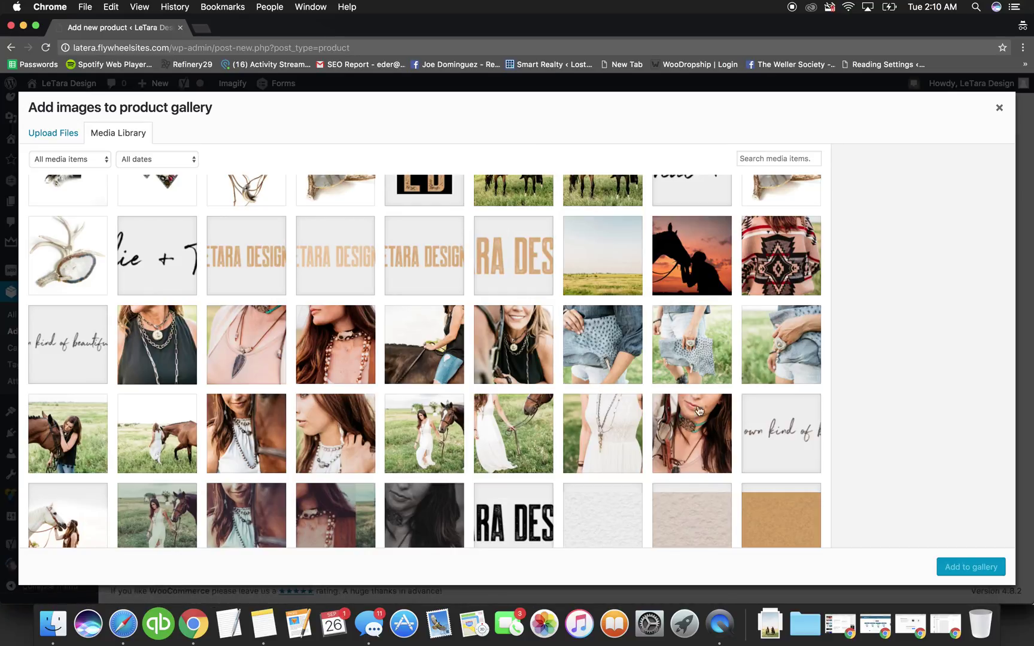
scroll(618, 374, up, 5)
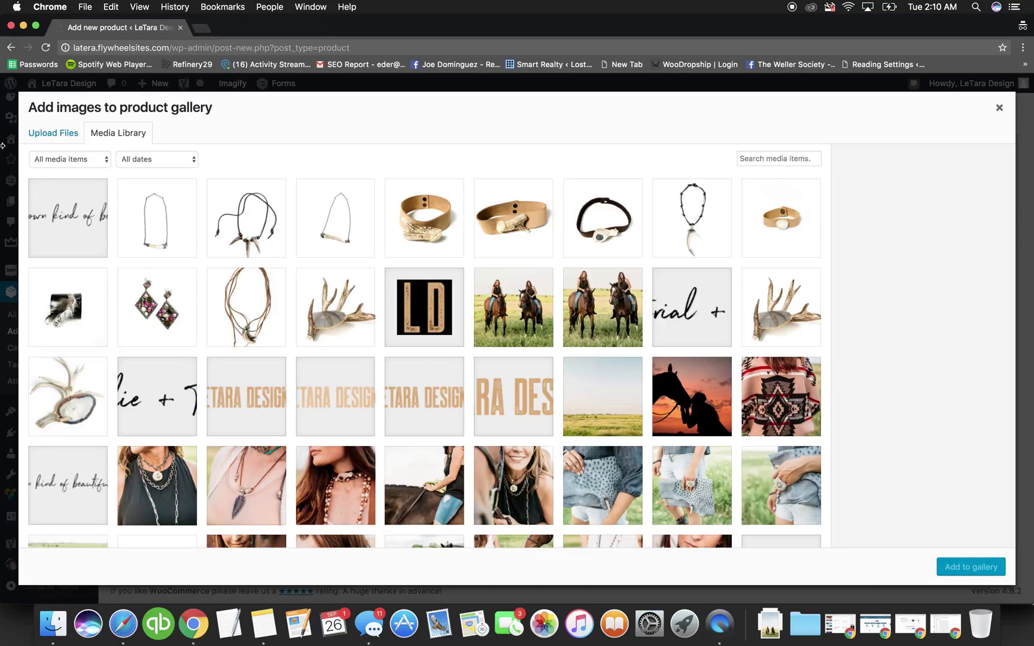
click(54, 138)
click(522, 328)
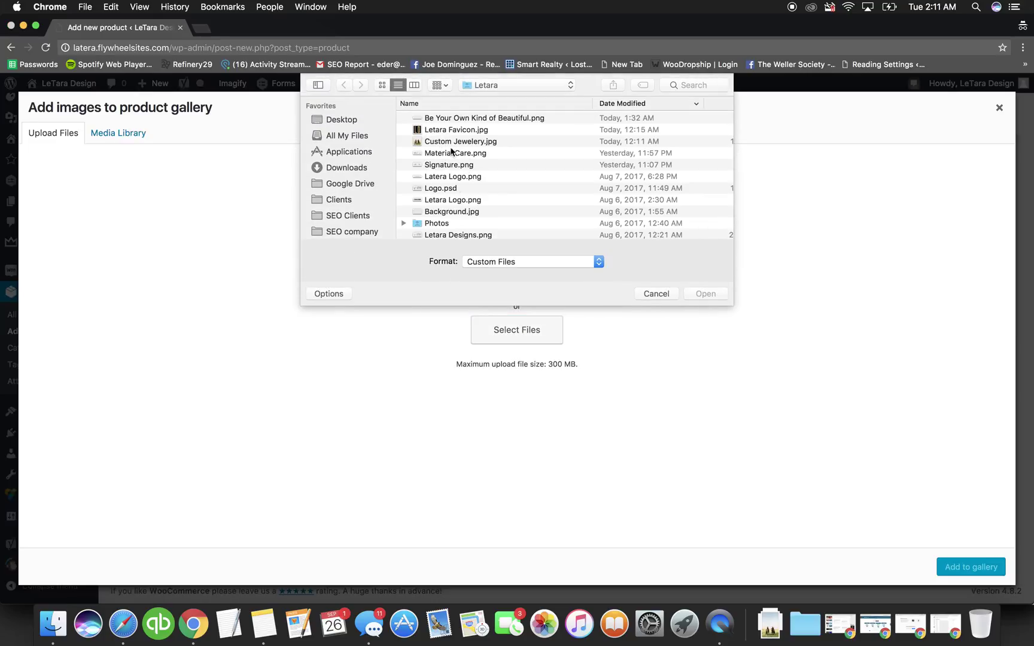
double_click(439, 141)
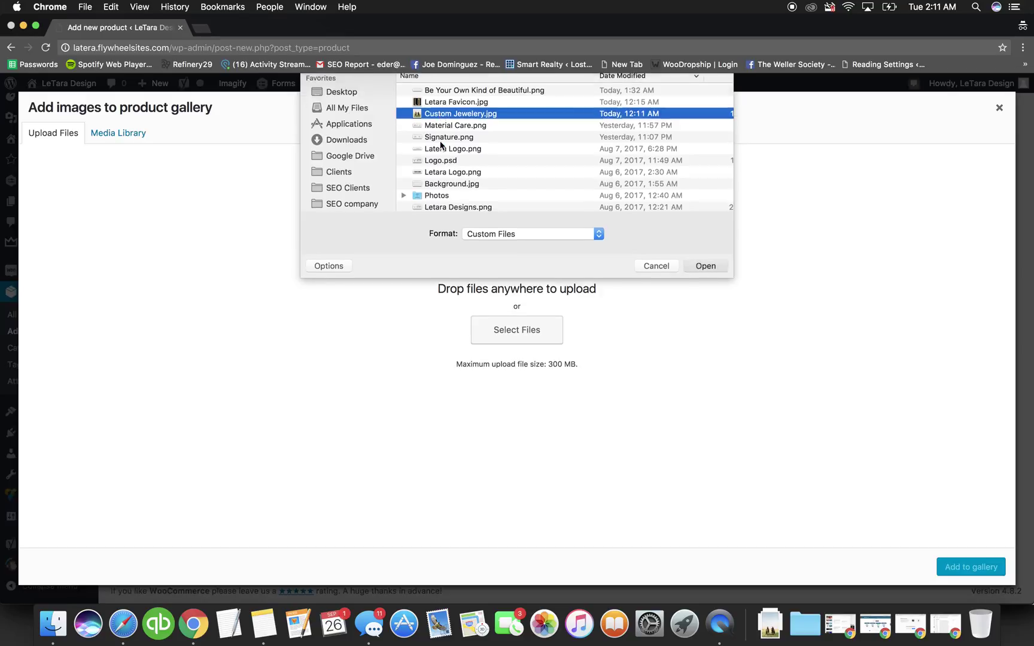
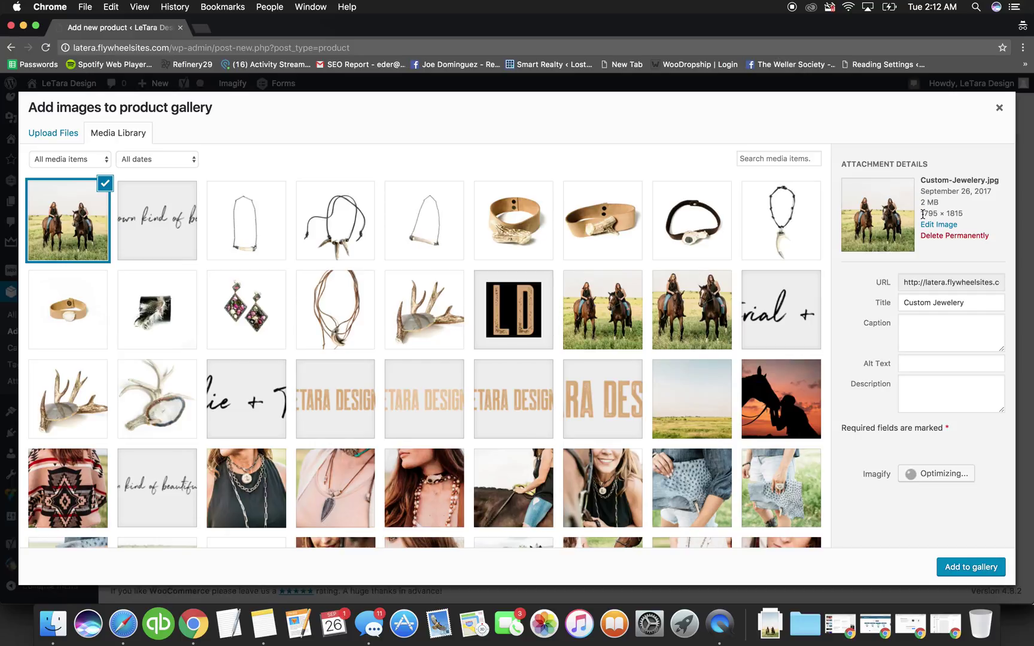
- Check the uploaded Custom Jewelery image's dimensions and open it for image editing
drag(922, 213, 964, 213)
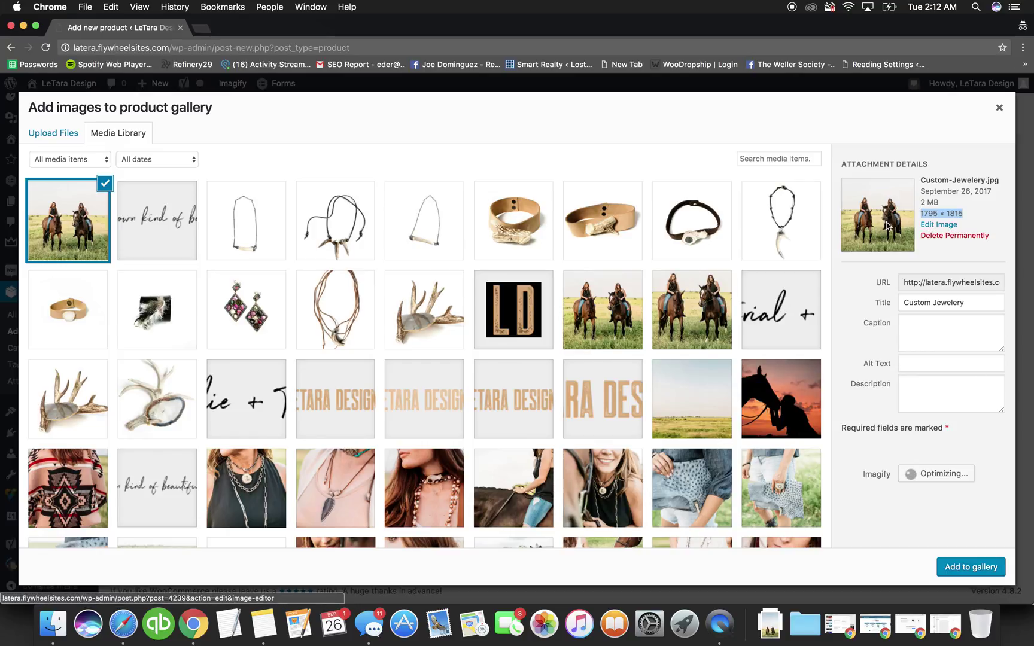
click(943, 229)
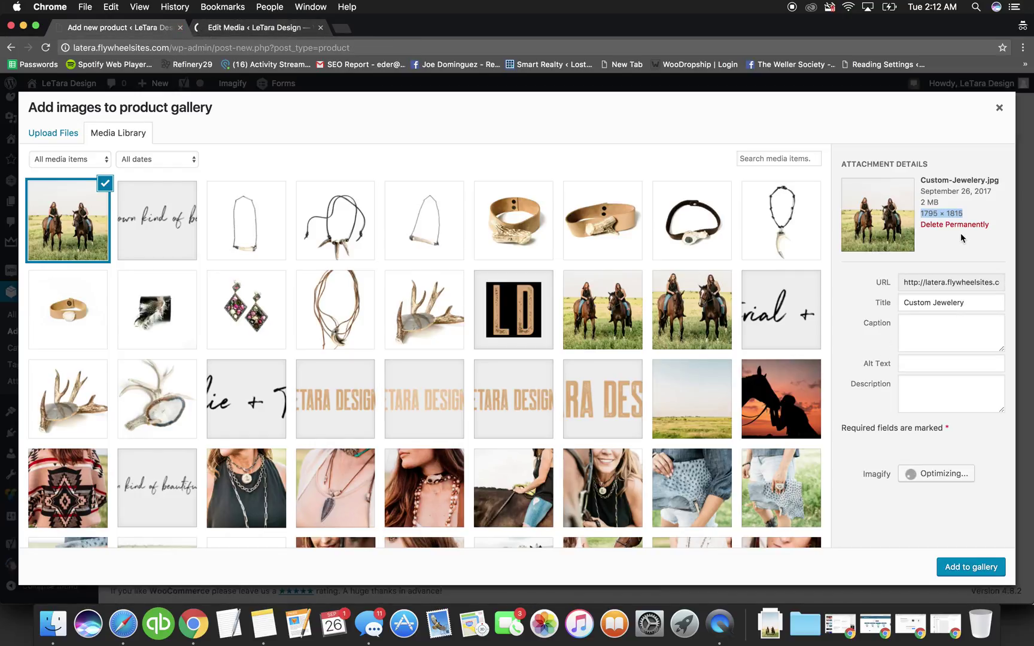
click(940, 205)
click(252, 32)
scroll(249, 389, down, 5)
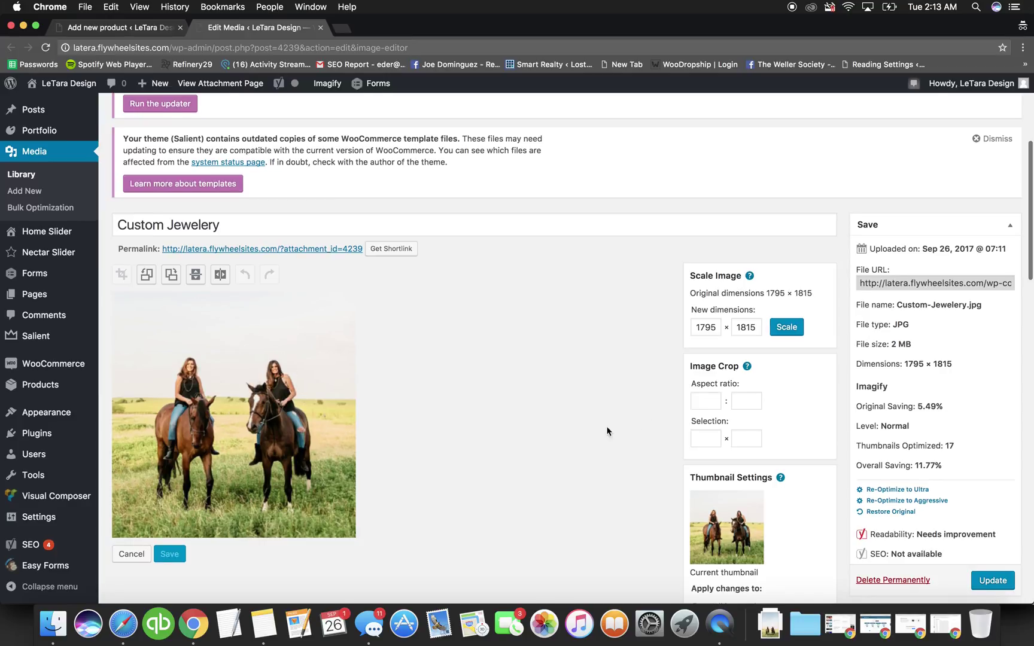
- Try to scale the Custom Jewelery image to a width of 700
double_click(712, 327)
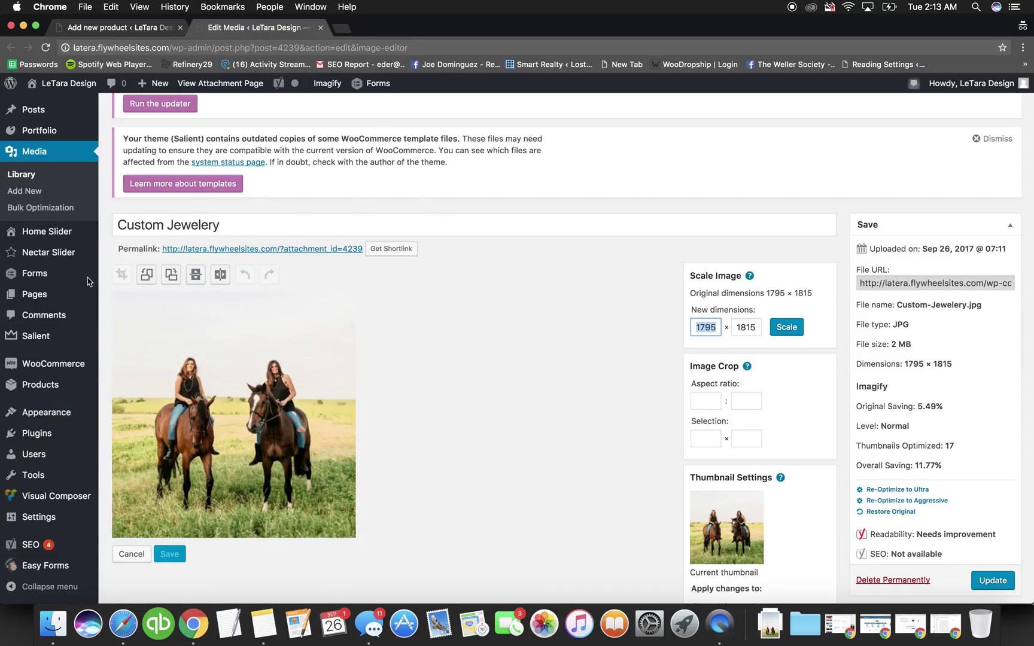
key(super+c)
text(700)
click(787, 328)
scroll(538, 272, down, 4)
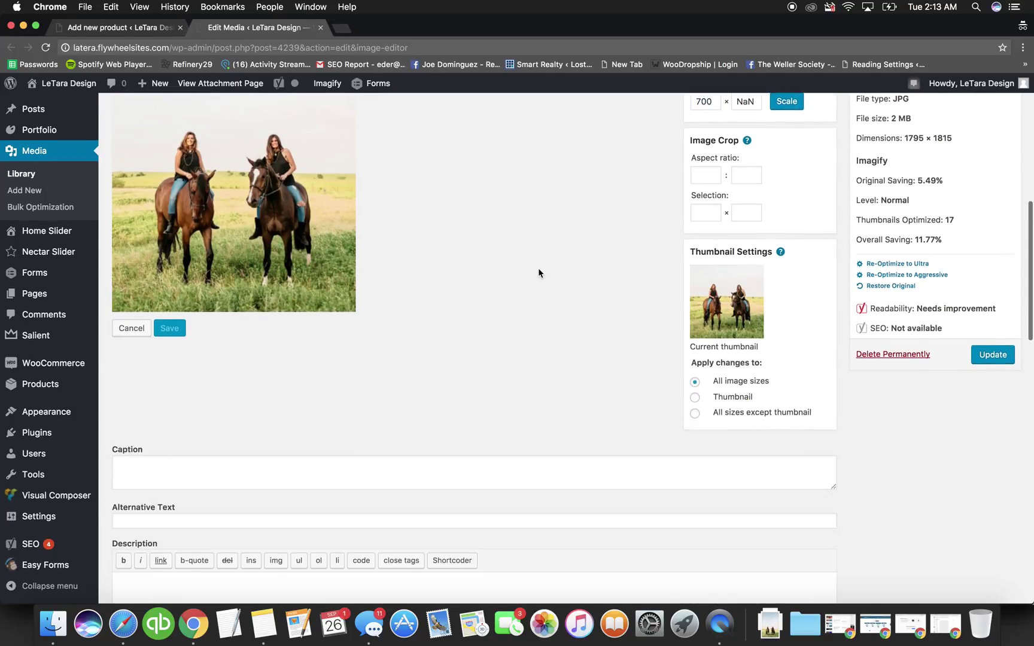
- Try again to enter a scale width of 700 for the Custom Jewelery image and clear its height value
scroll(556, 275, up, 10)
scroll(697, 364, down, 5)
double_click(700, 346)
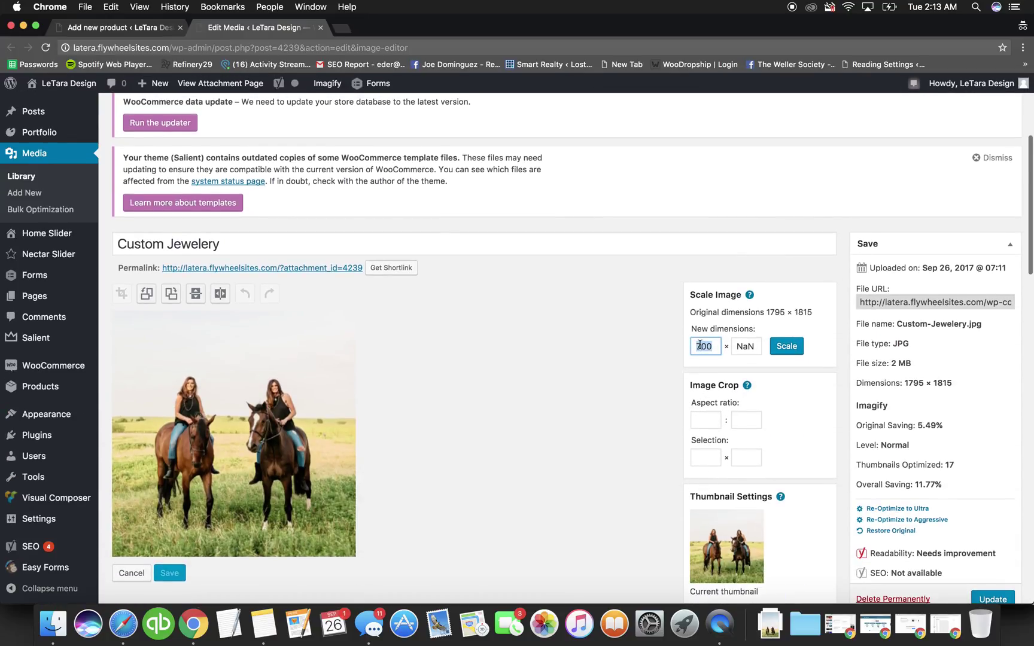
text(700)
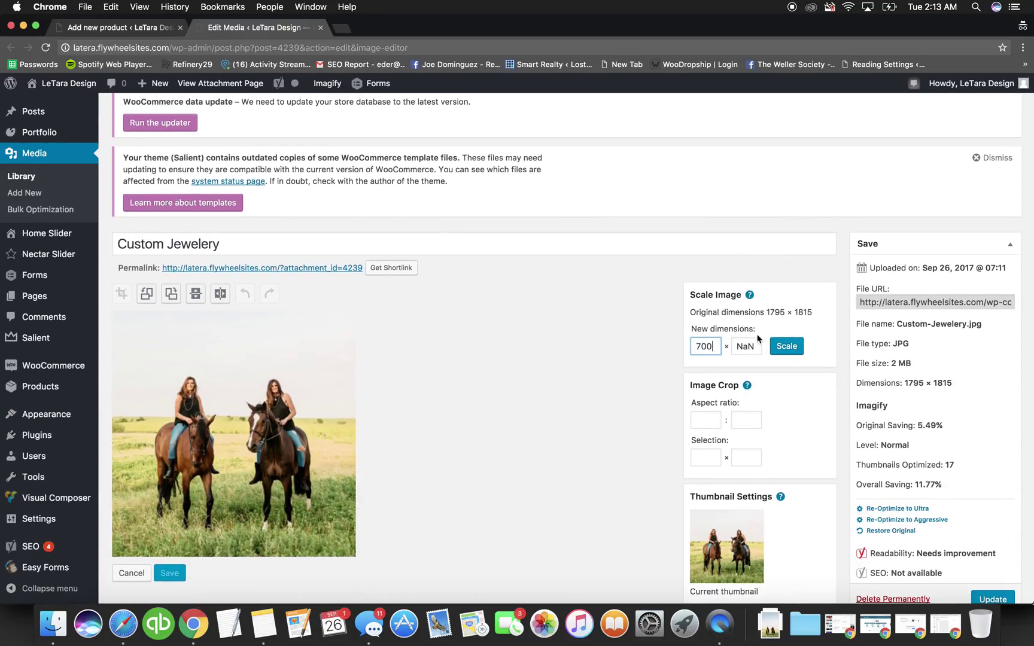
double_click(742, 350)
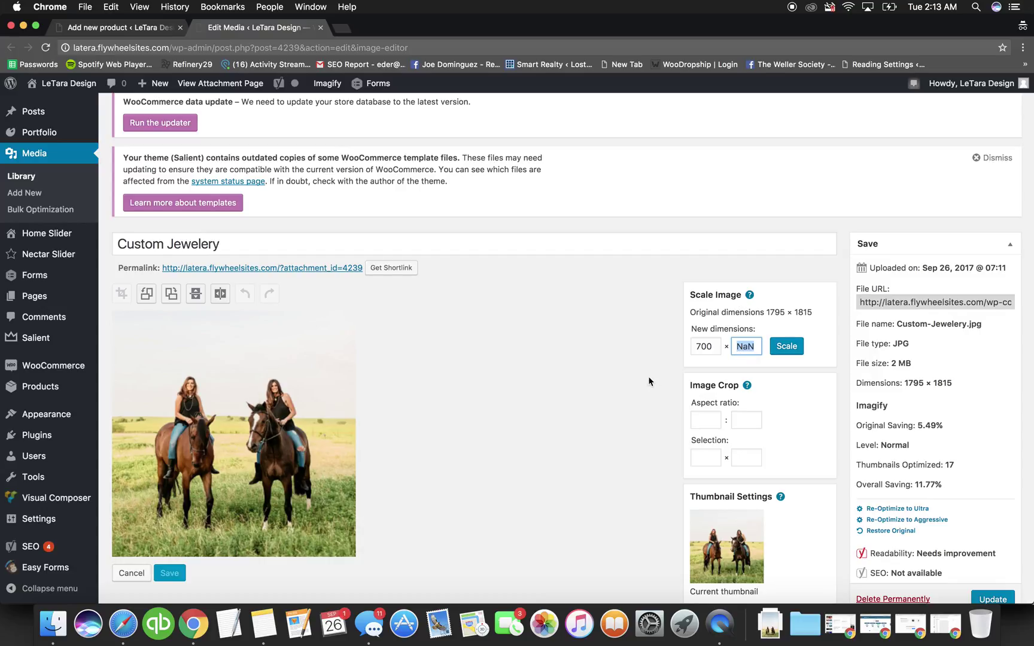
key(BackSpace)
key(shift+Tab)
text(700)
key(Tab)
key(BackSpace)
- Leave the image editor, return to the new product and add the selected Custom Jewelery image to its gallery
click(45, 157)
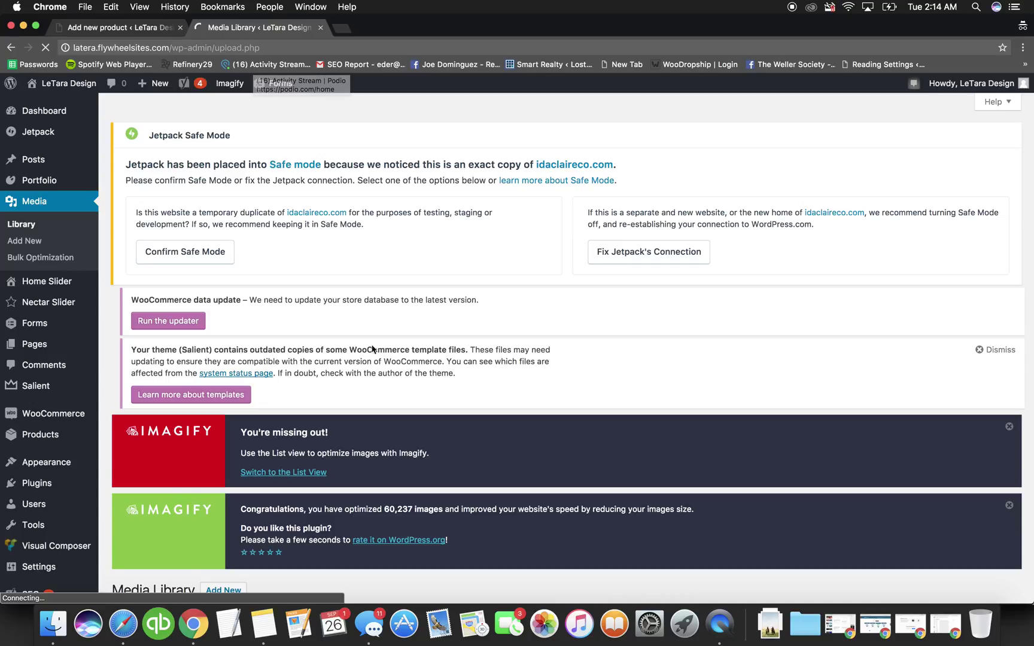
scroll(298, 299, down, 2)
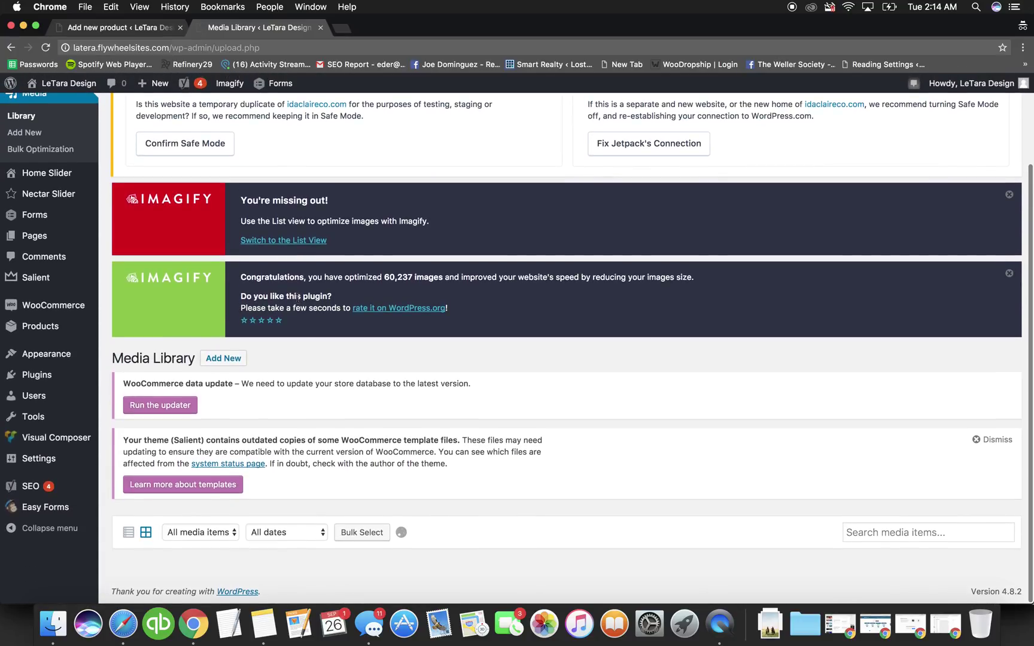
click(114, 27)
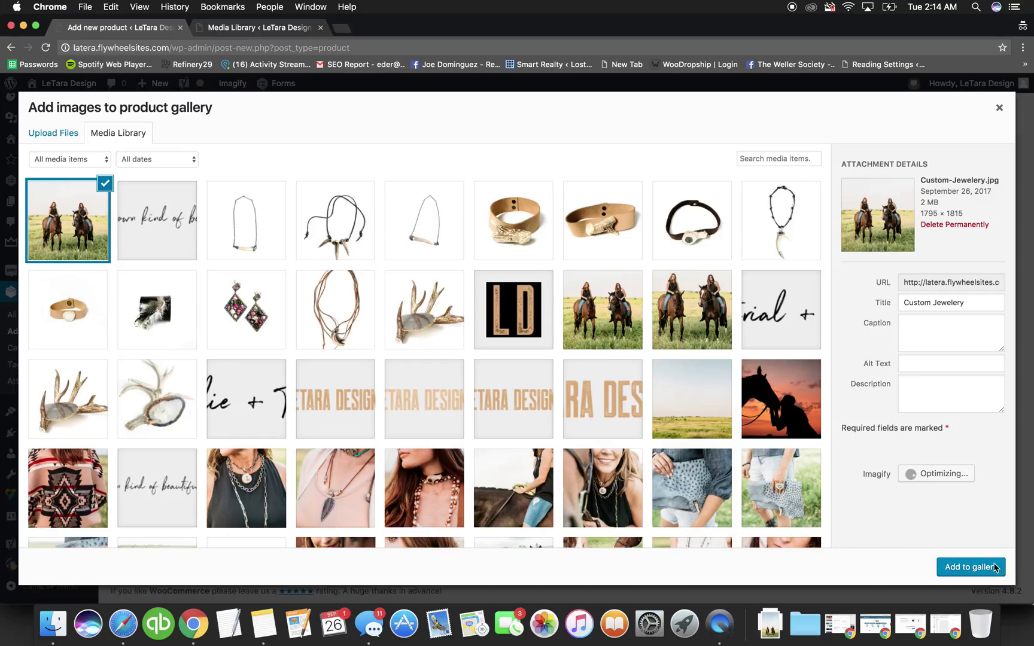
click(984, 573)
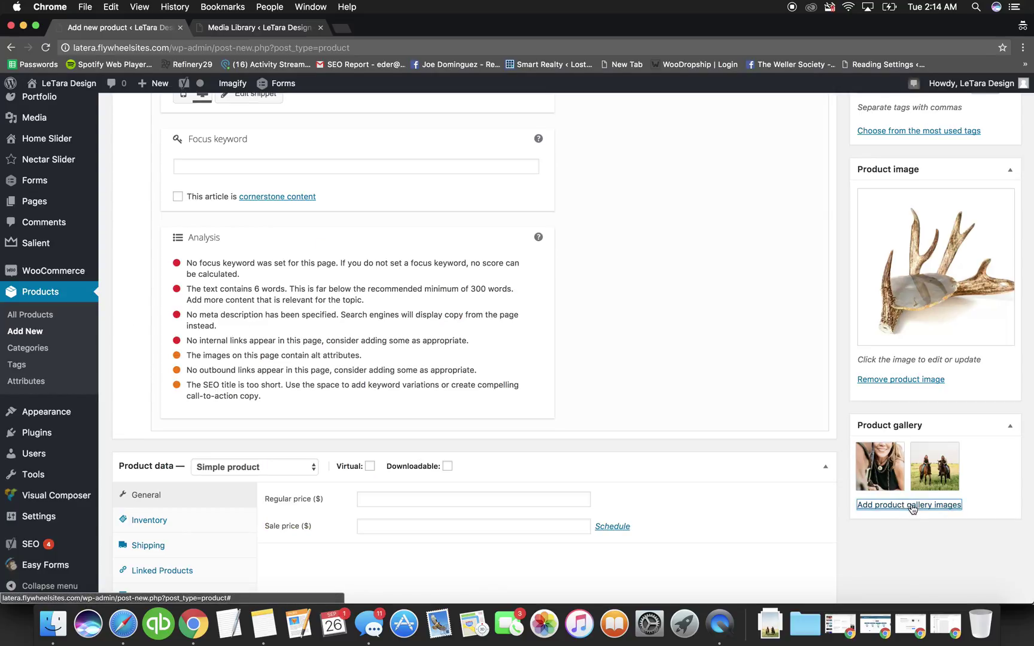
- Reopen the Custom Jewelery image for editing from the gallery picker and try a new scale width of 700
click(912, 506)
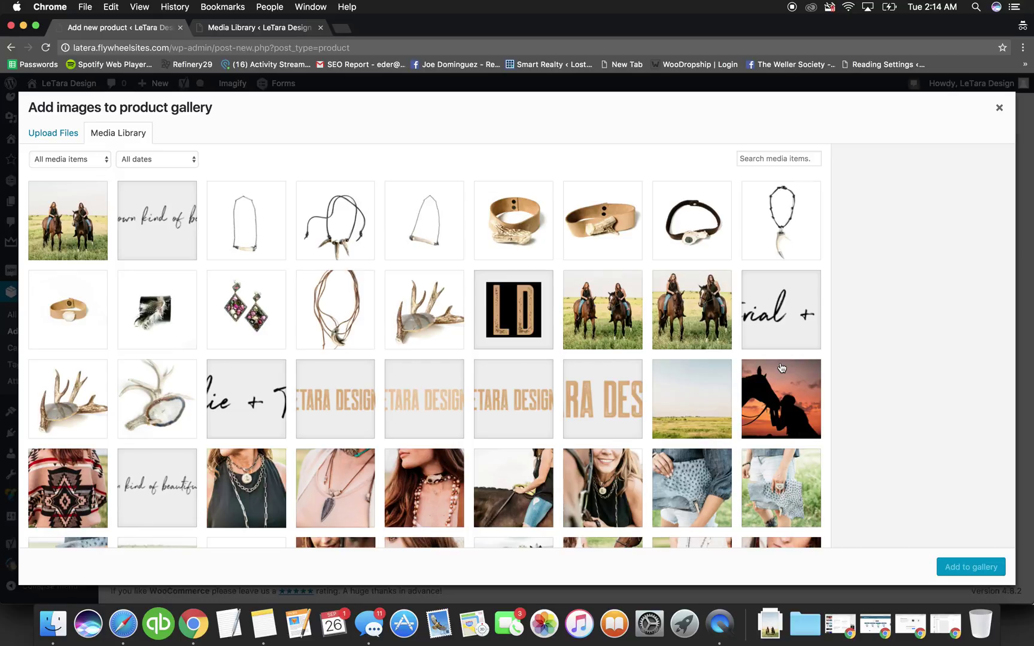
click(98, 210)
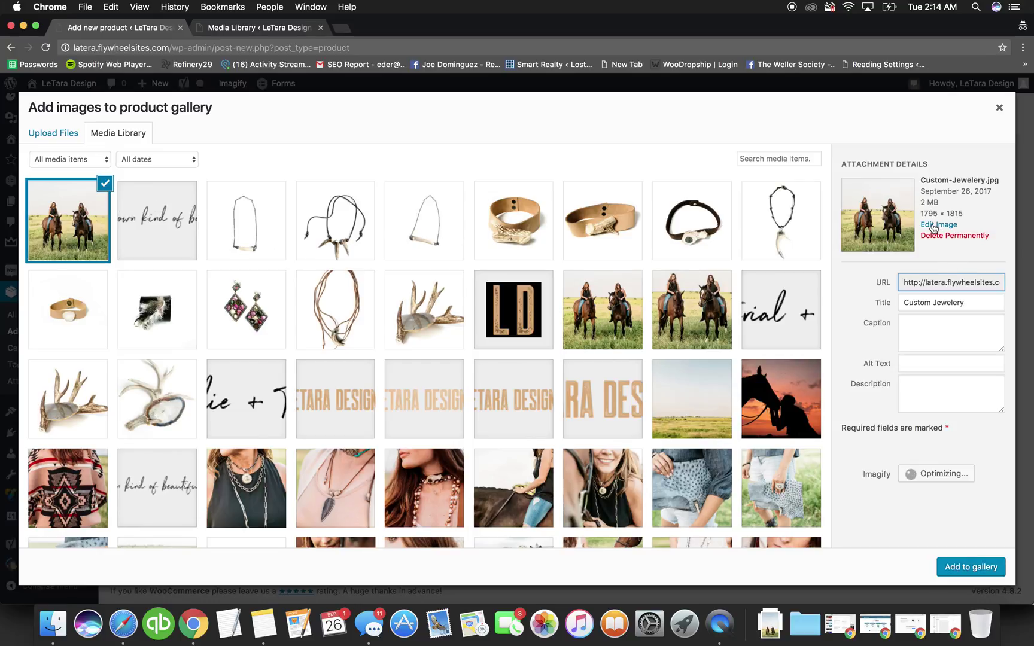
click(933, 225)
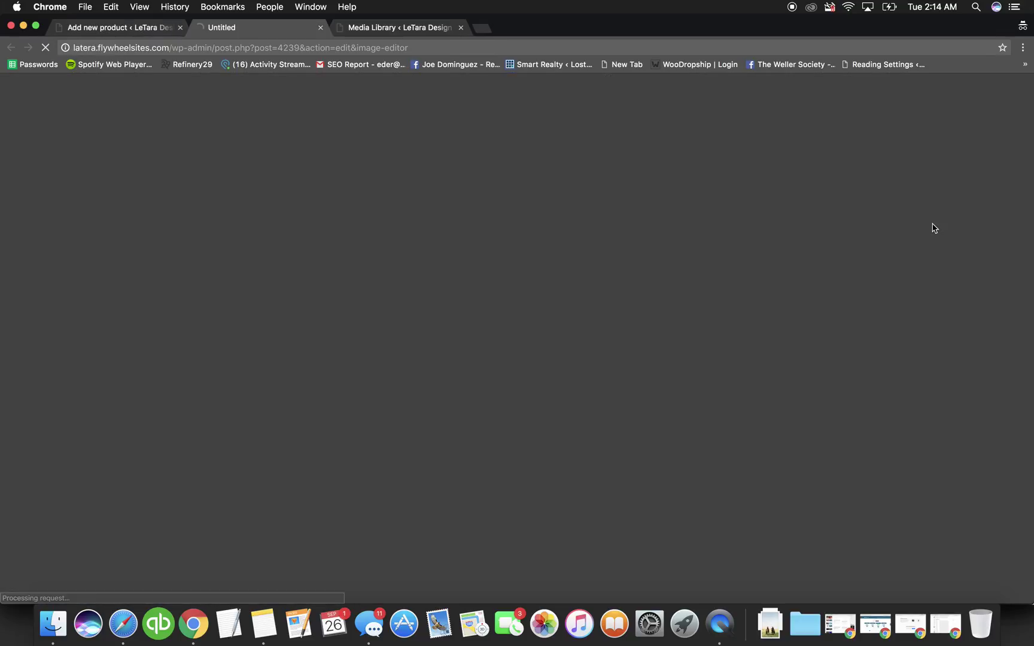
click(461, 27)
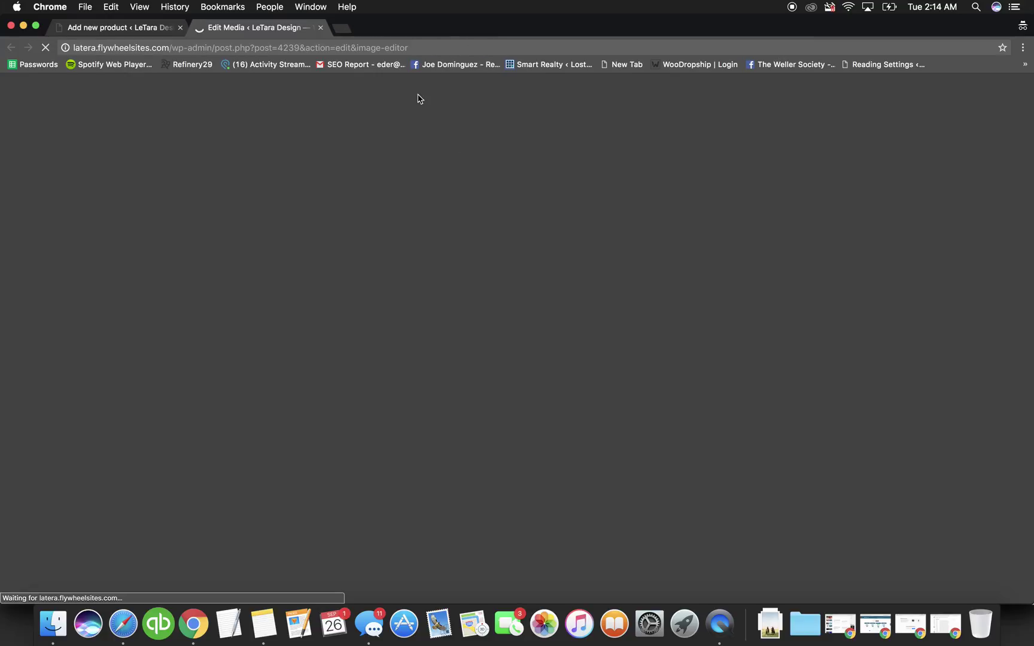
scroll(553, 412, down, 5)
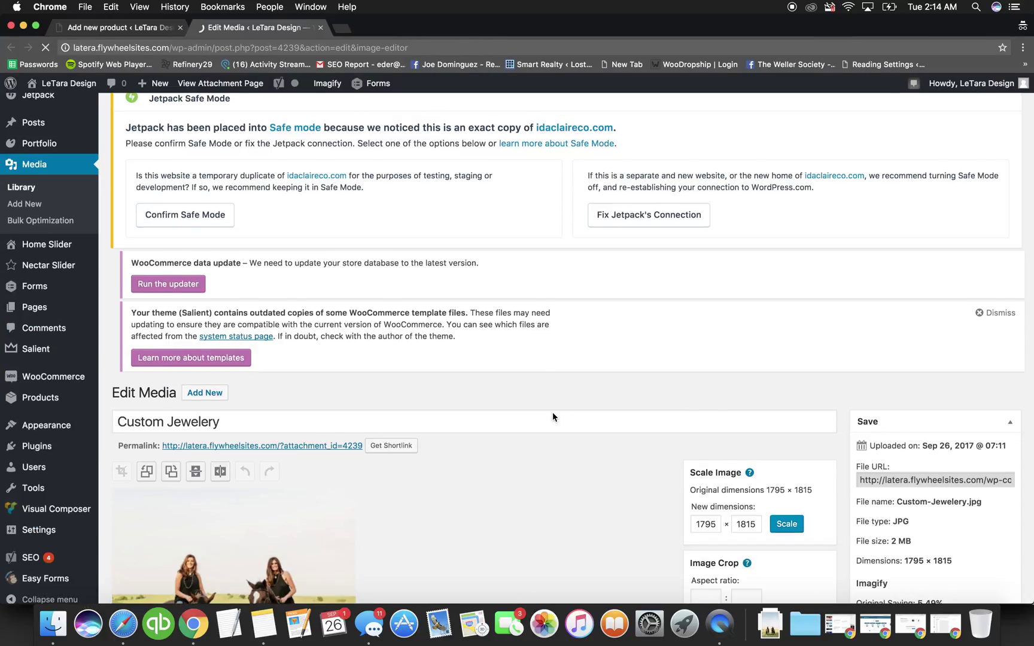
double_click(708, 346)
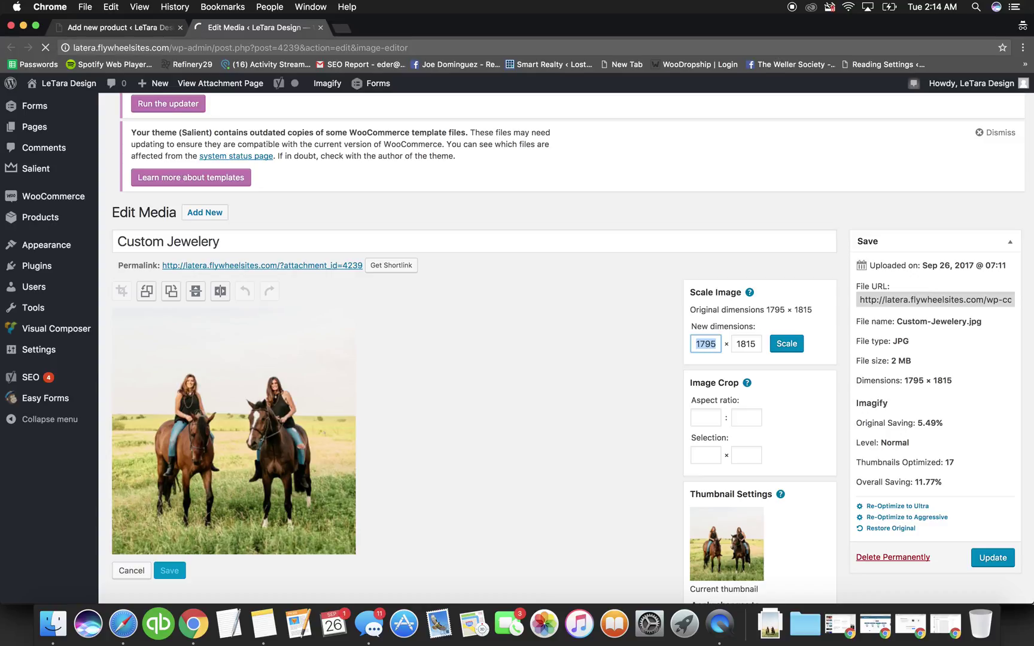
text(7)
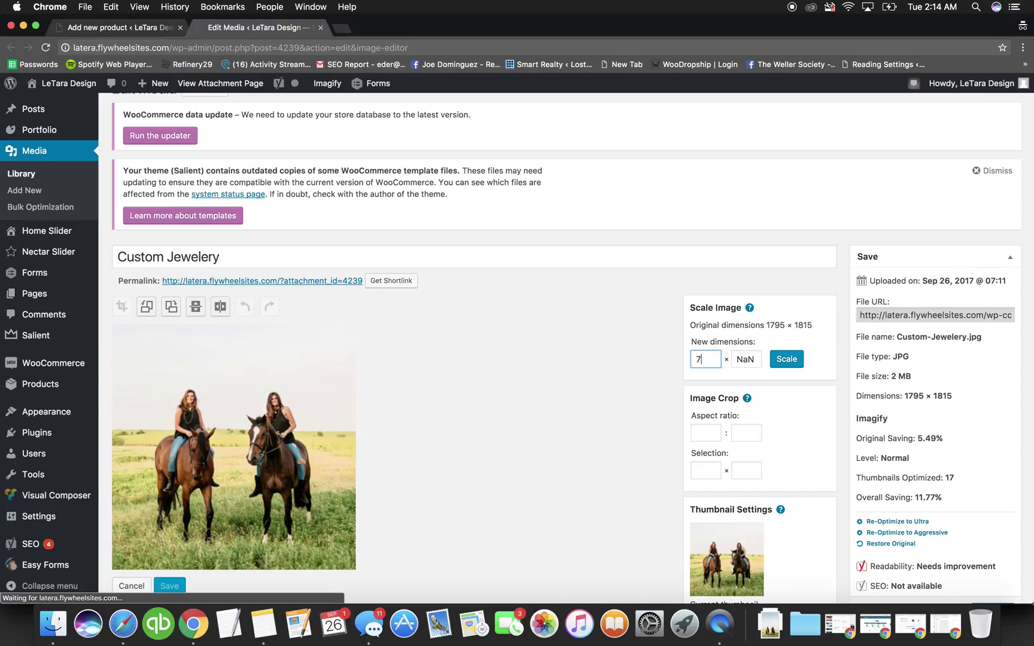
text(00)
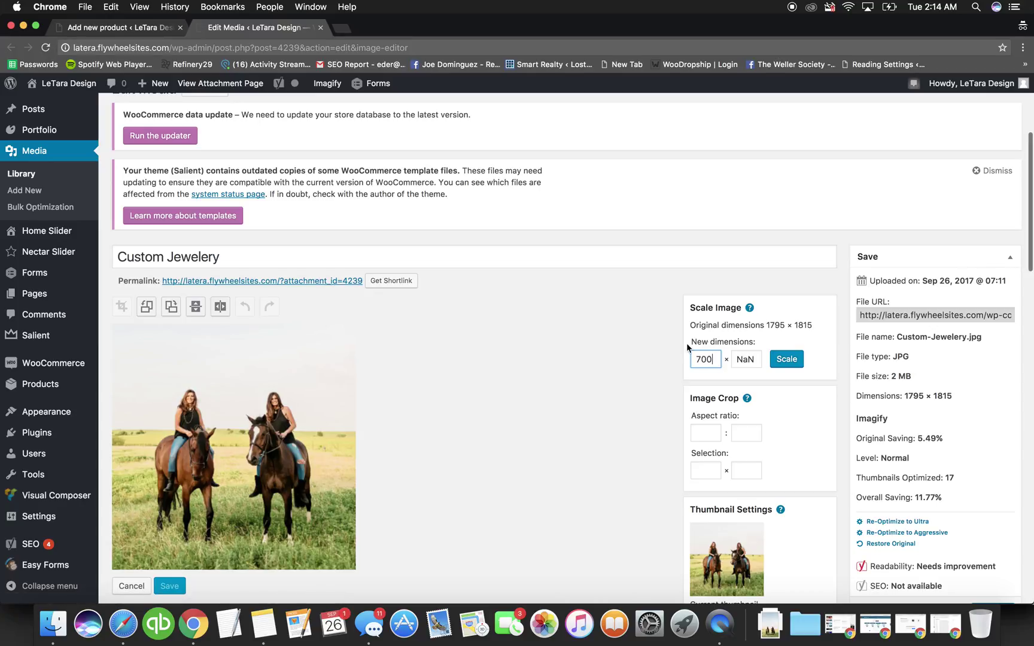
- Return to the gallery picker, open the horse-and-person sunset image for editing, and close the old Custom Jewelery editor
click(89, 30)
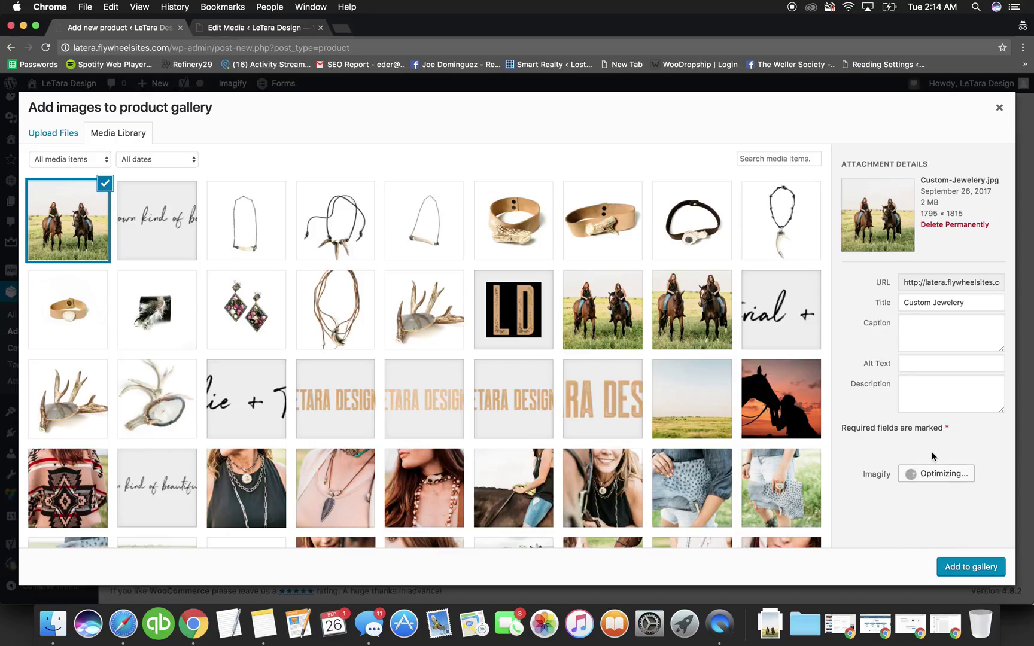
click(602, 298)
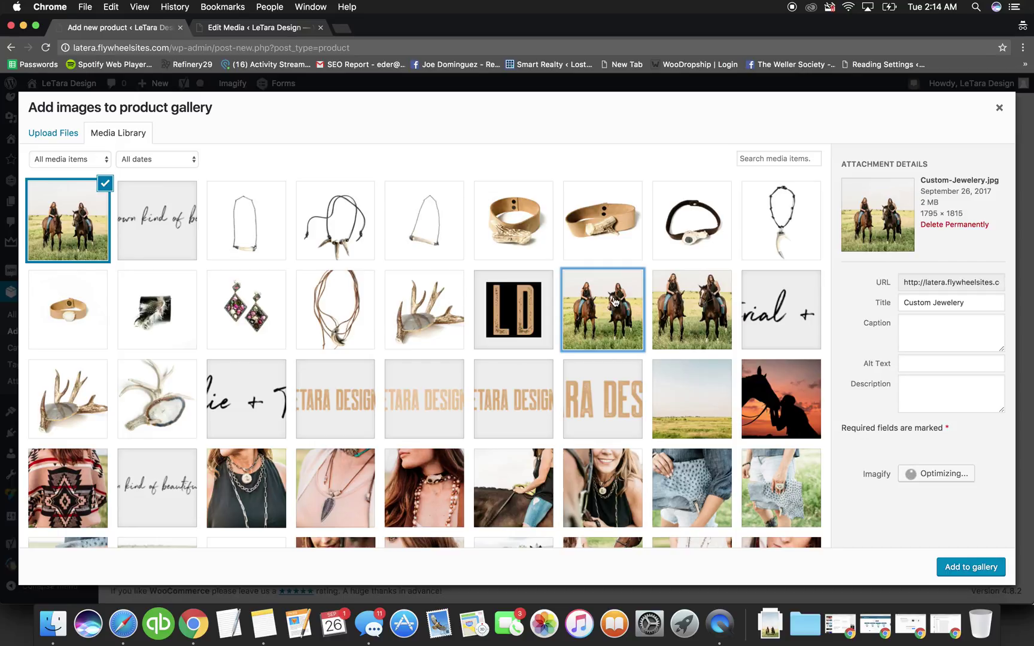
click(747, 391)
click(862, 292)
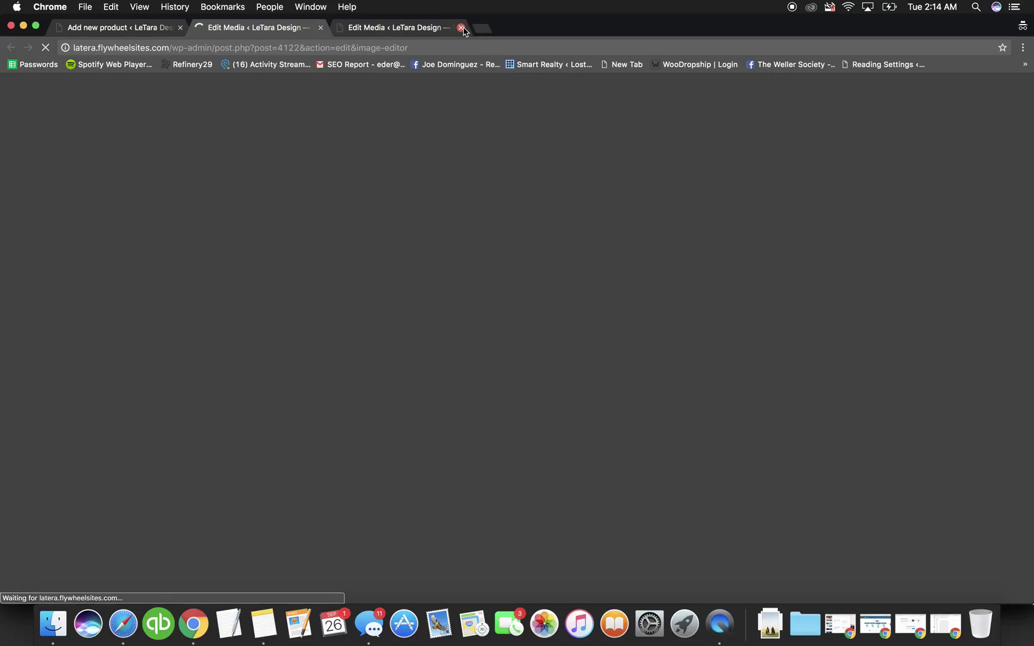
click(460, 28)
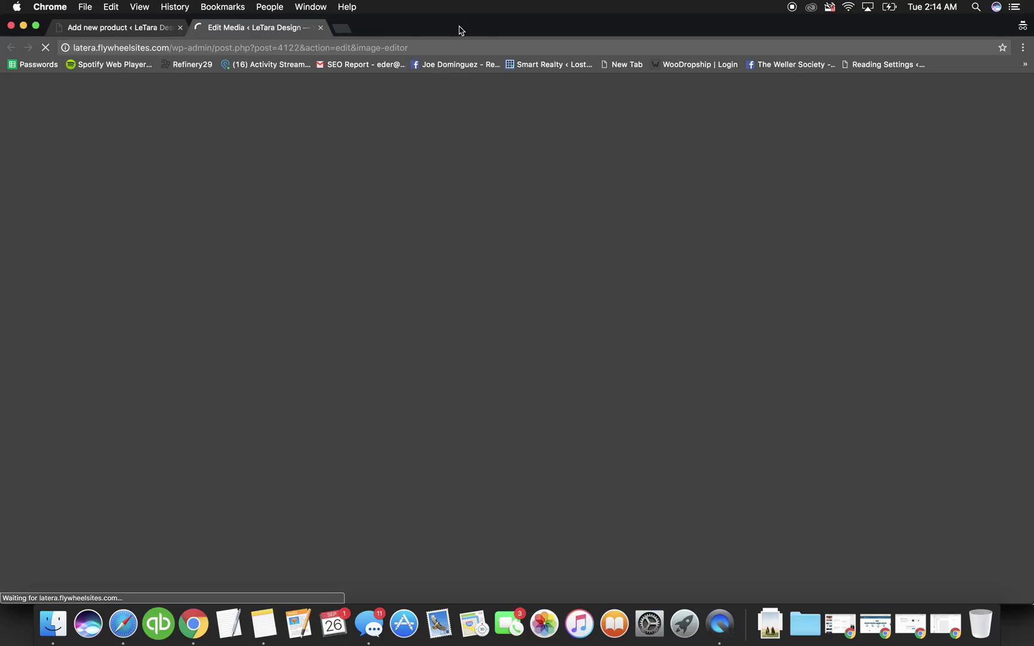
- Try to scale the sunset horse image to a width of 700, try entering its height too, and leave the image editor
scroll(538, 232, down, 5)
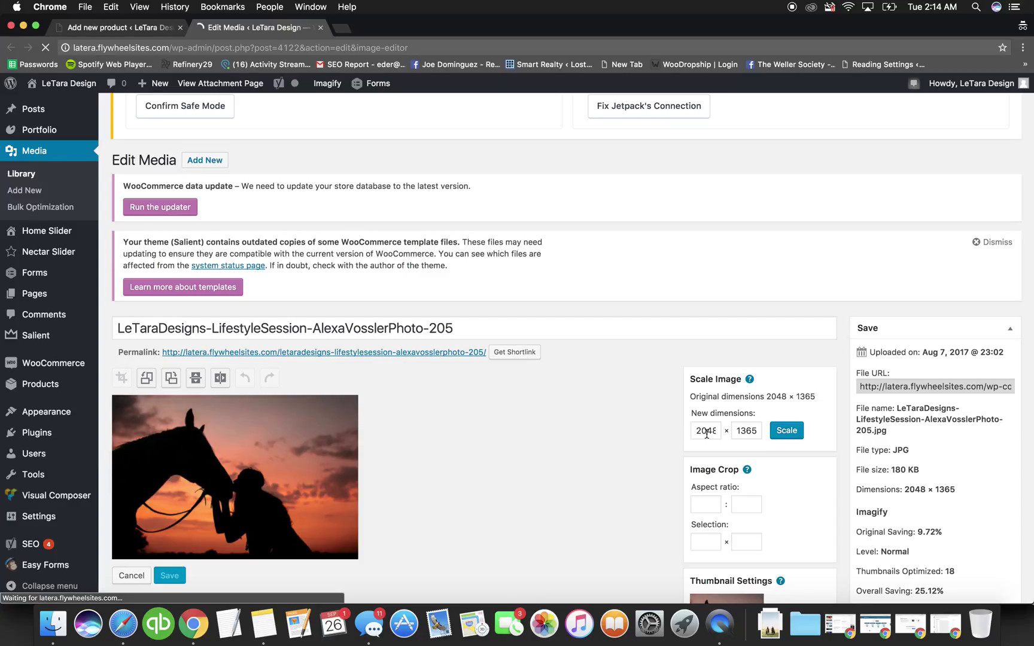
double_click(706, 431)
text(700)
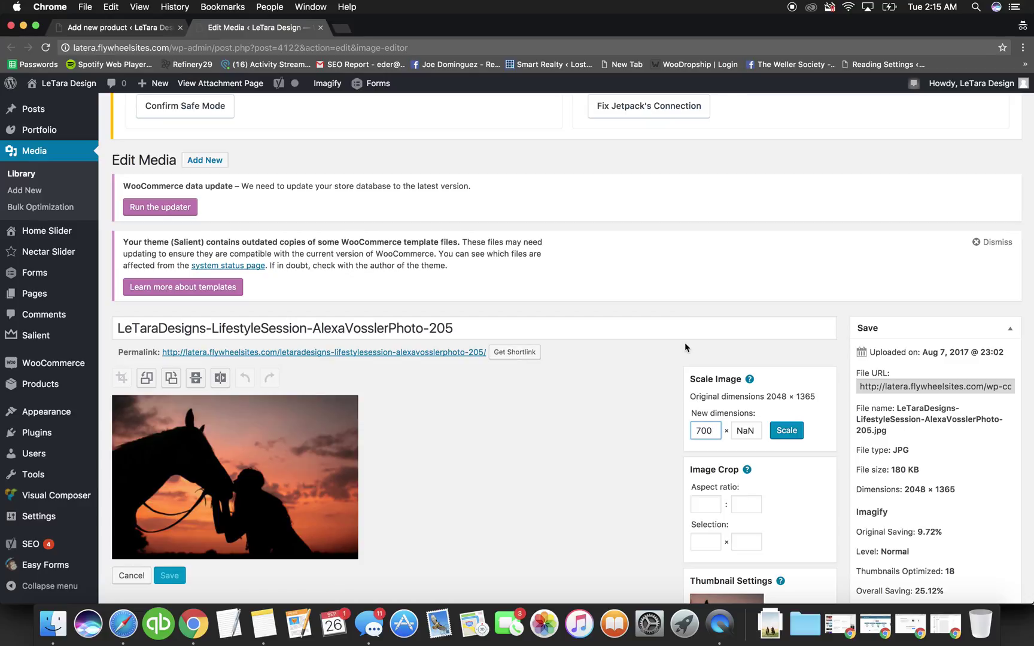
scroll(685, 347, down, 5)
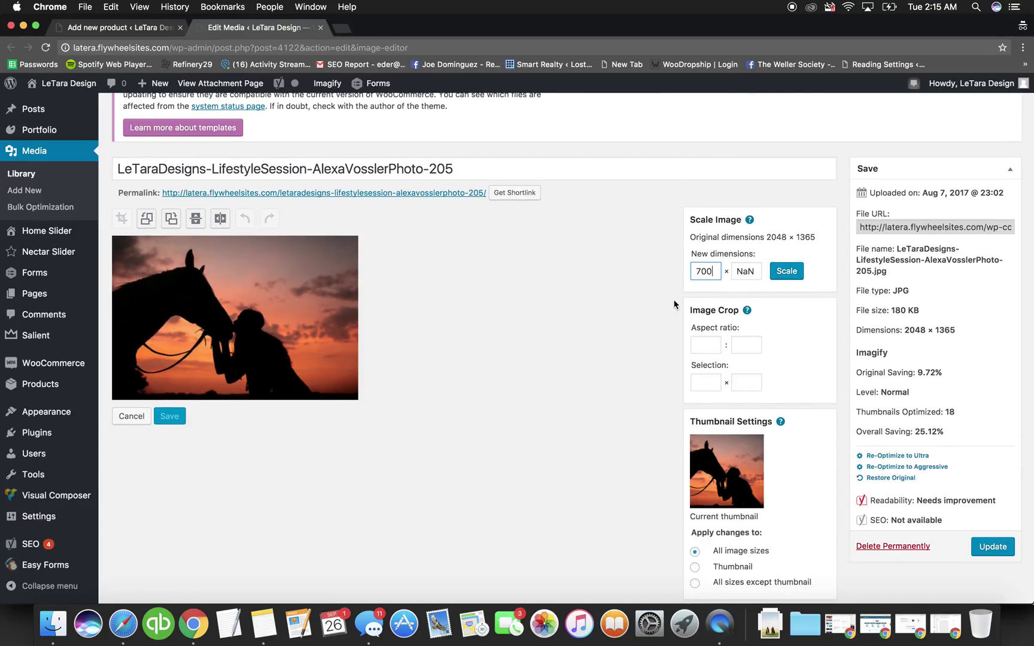
double_click(744, 271)
text(70)
scroll(337, 191, up, 10)
click(320, 28)
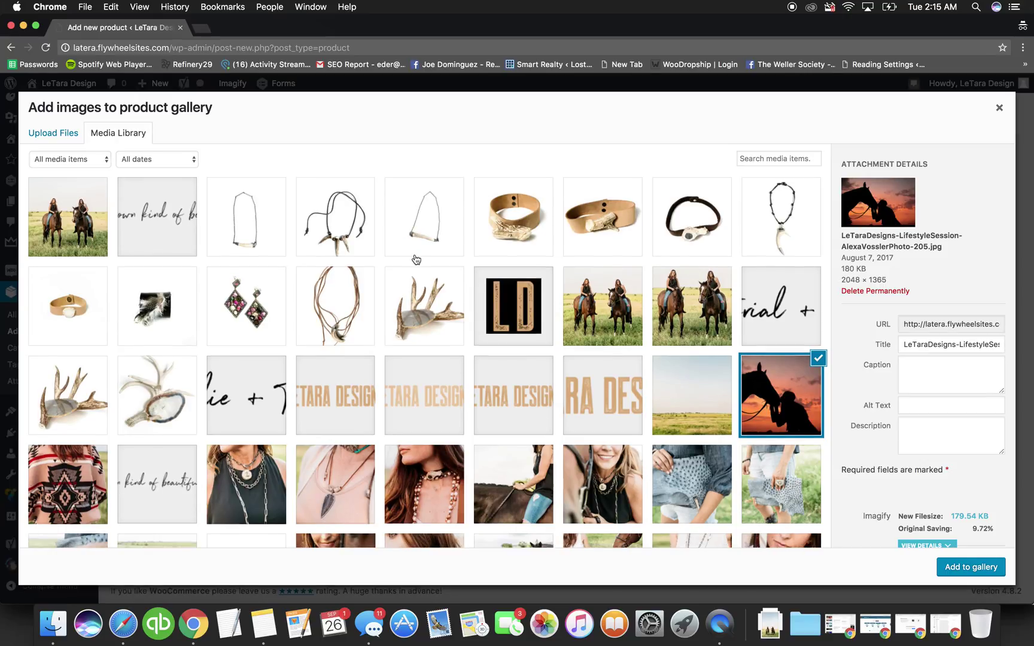
- Check the selected sunset horse image's attachment details and add the image to the product gallery
scroll(571, 384, down, 3)
scroll(927, 466, down, 4)
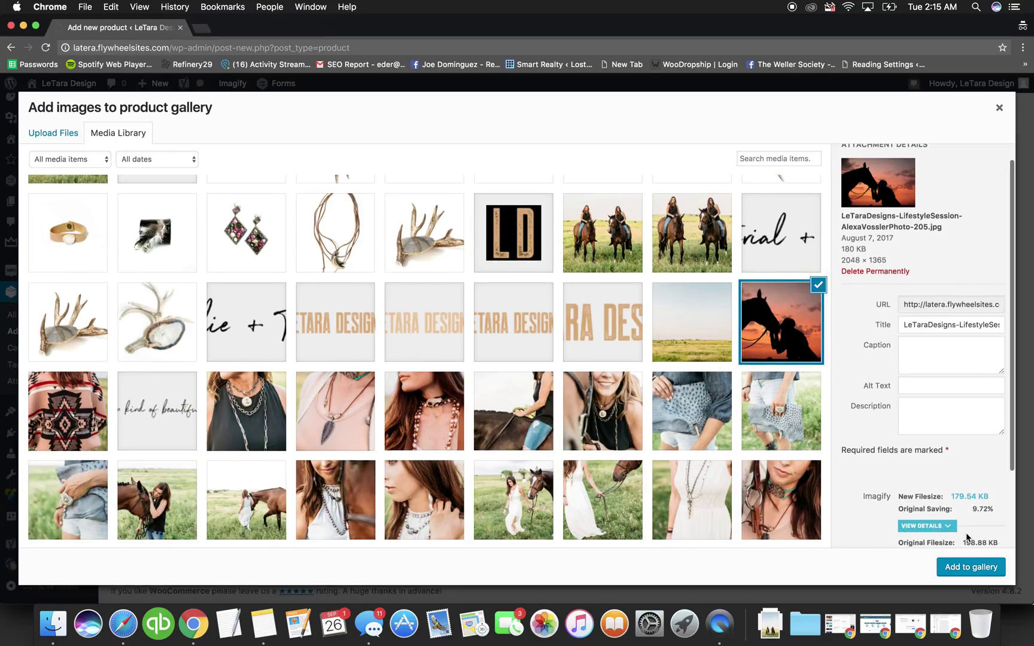
click(927, 429)
scroll(937, 460, up, 4)
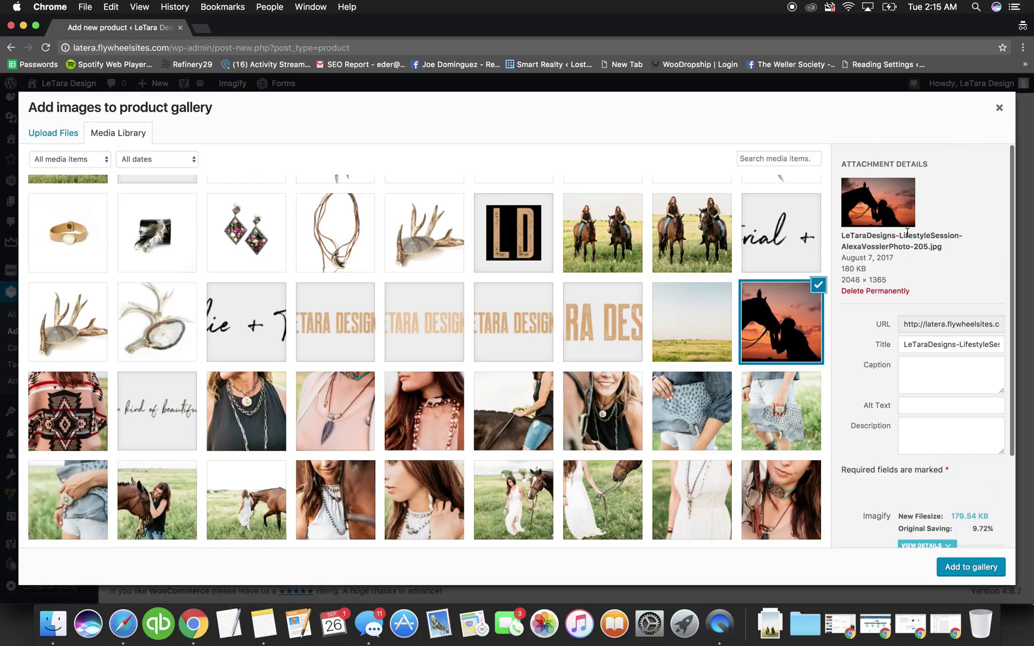
click(980, 570)
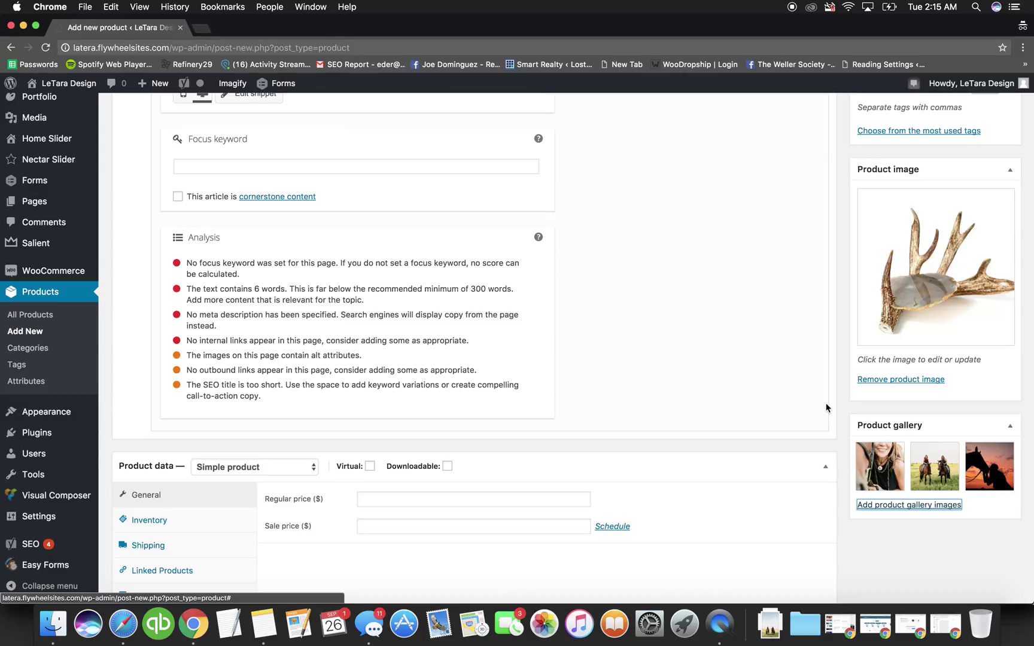
- Reopen the gallery picker, try a scale width of 800 for the Custom Jewelery image, and add that image to the product gallery
click(899, 504)
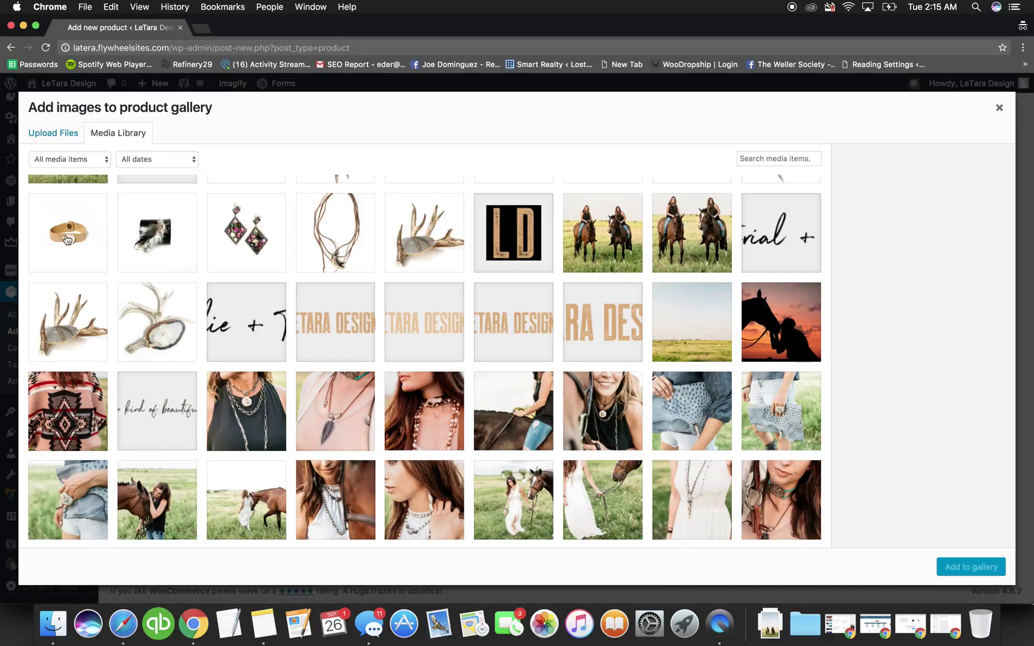
scroll(66, 239, up, 3)
click(65, 215)
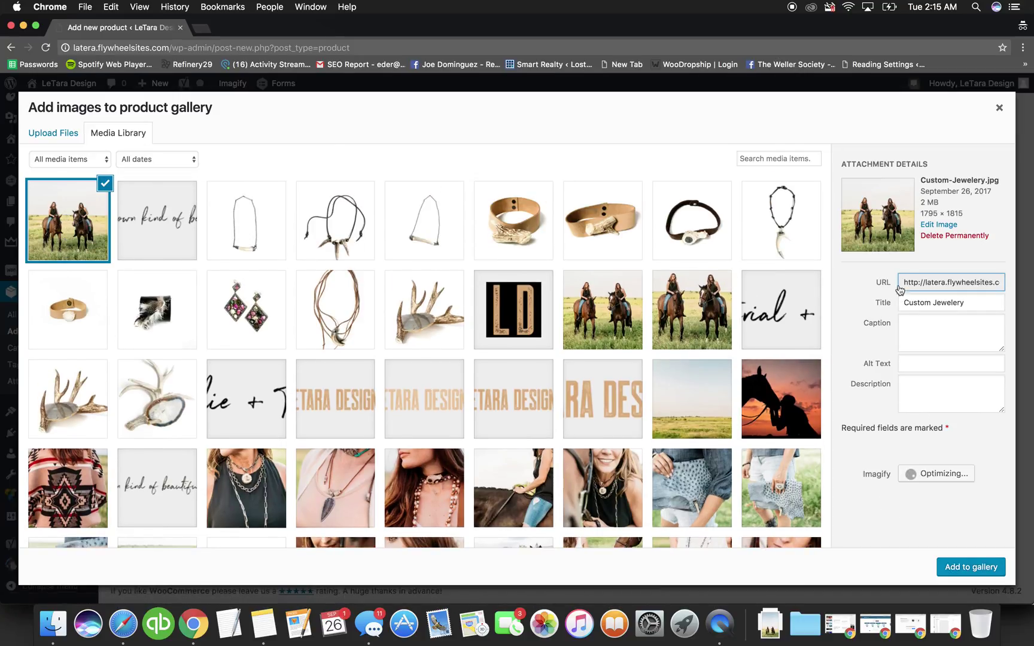
click(926, 226)
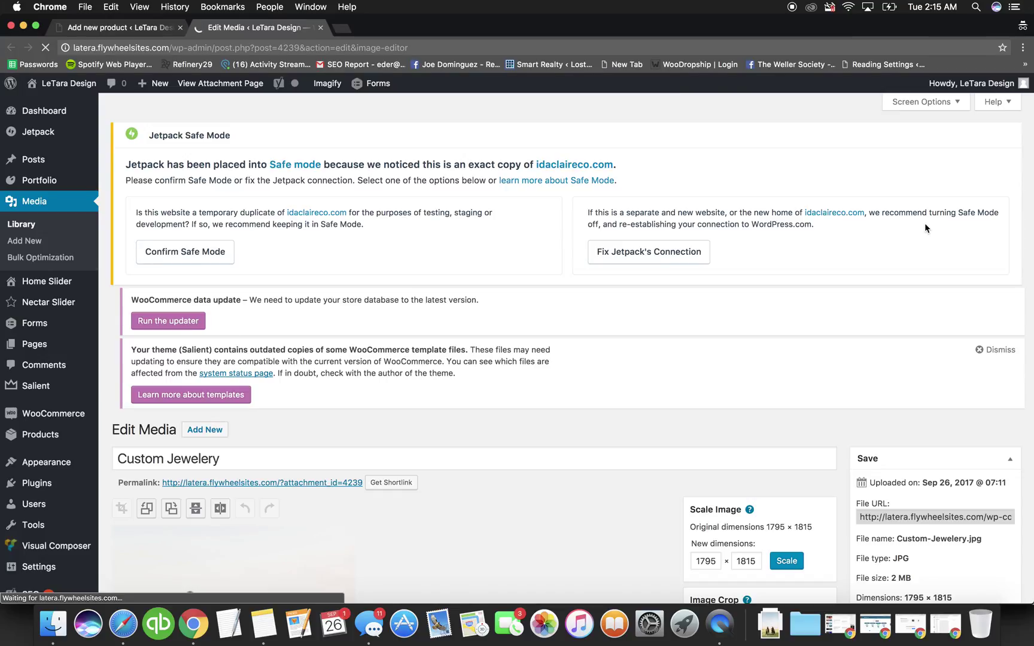
scroll(714, 386, down, 5)
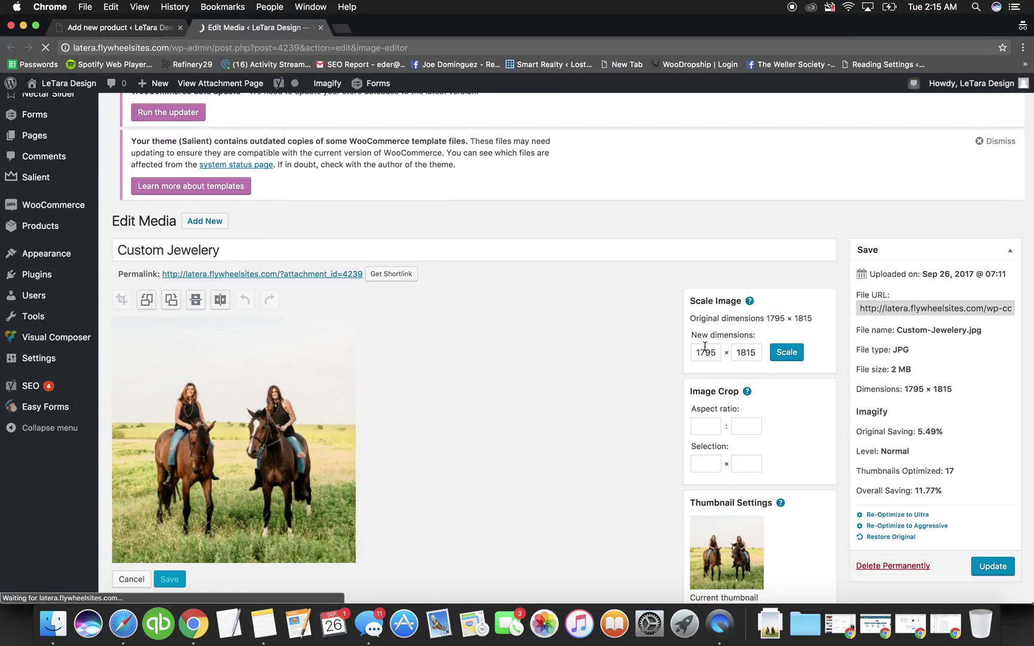
double_click(704, 367)
text(800)
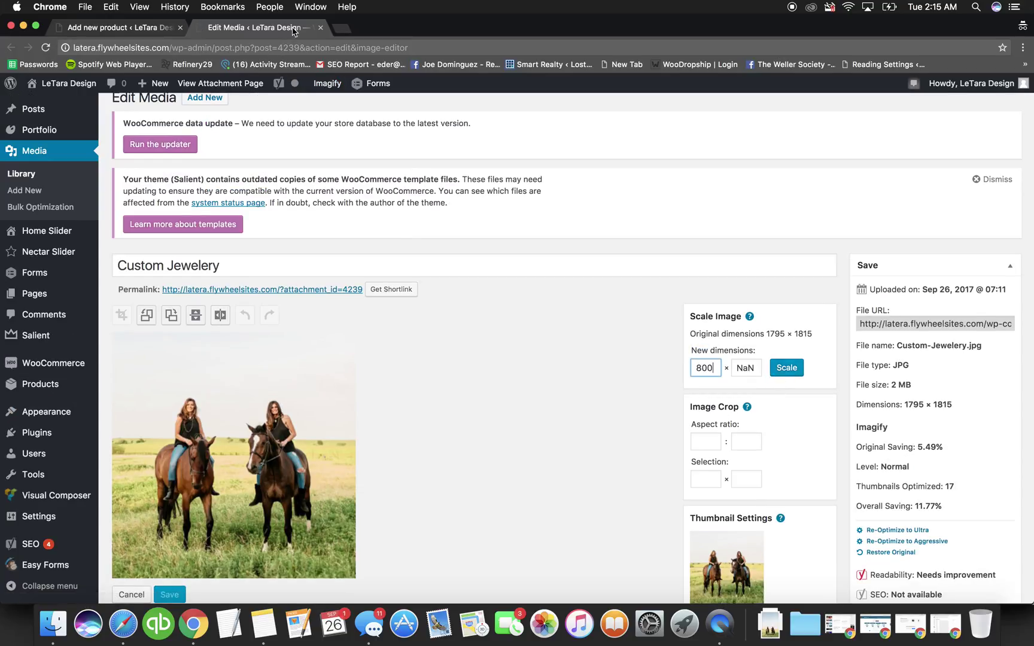
click(321, 28)
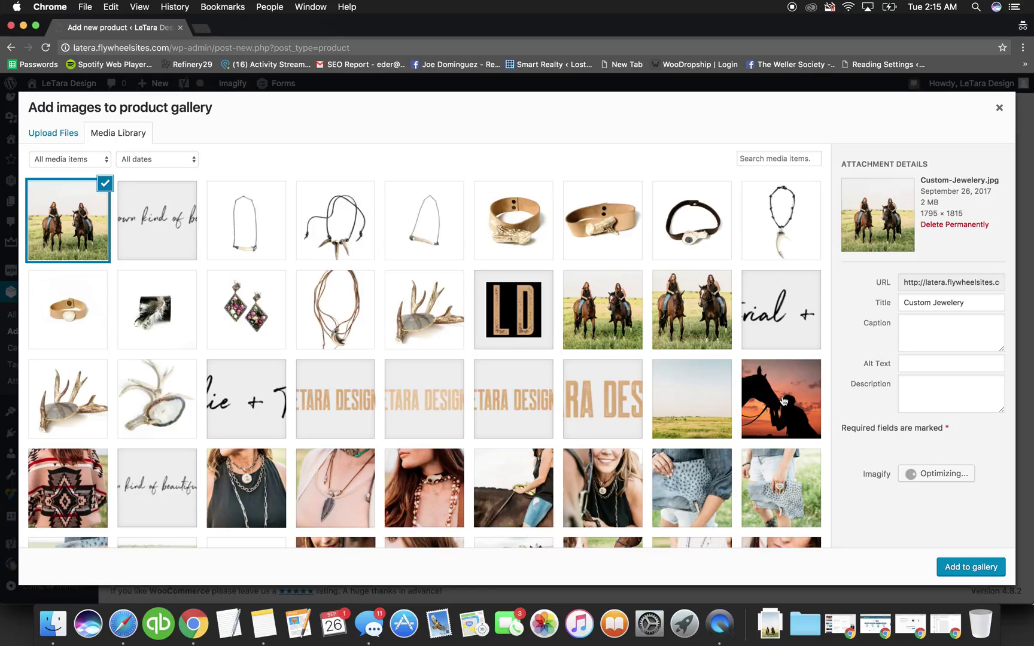
click(974, 572)
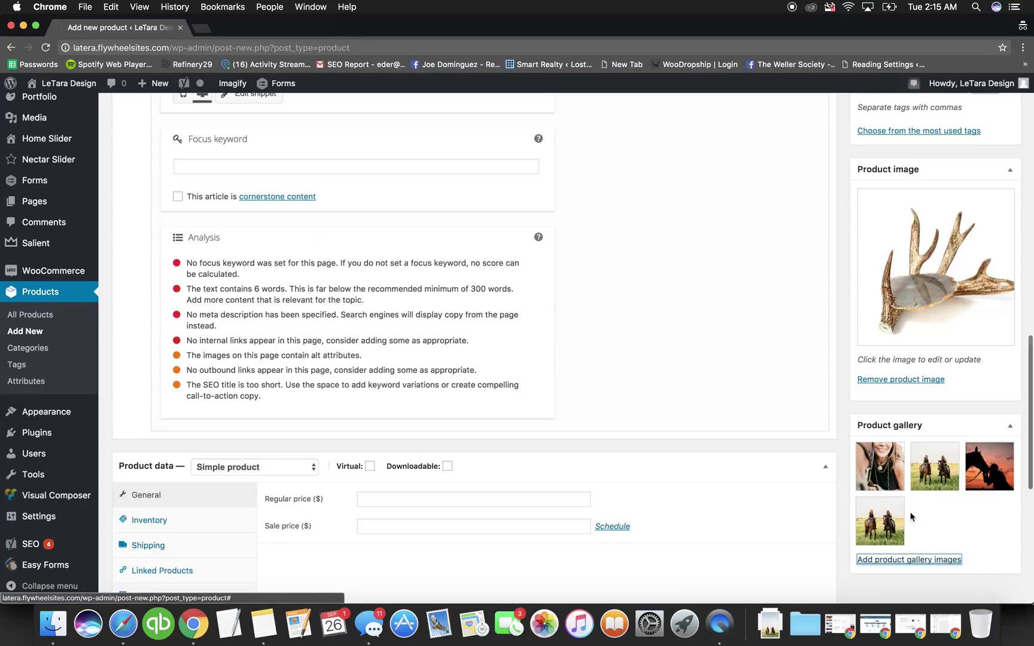
- Set the new product's regular price to $50 and enter a sale price of $40
scroll(843, 456, up, 5)
scroll(844, 456, down, 3)
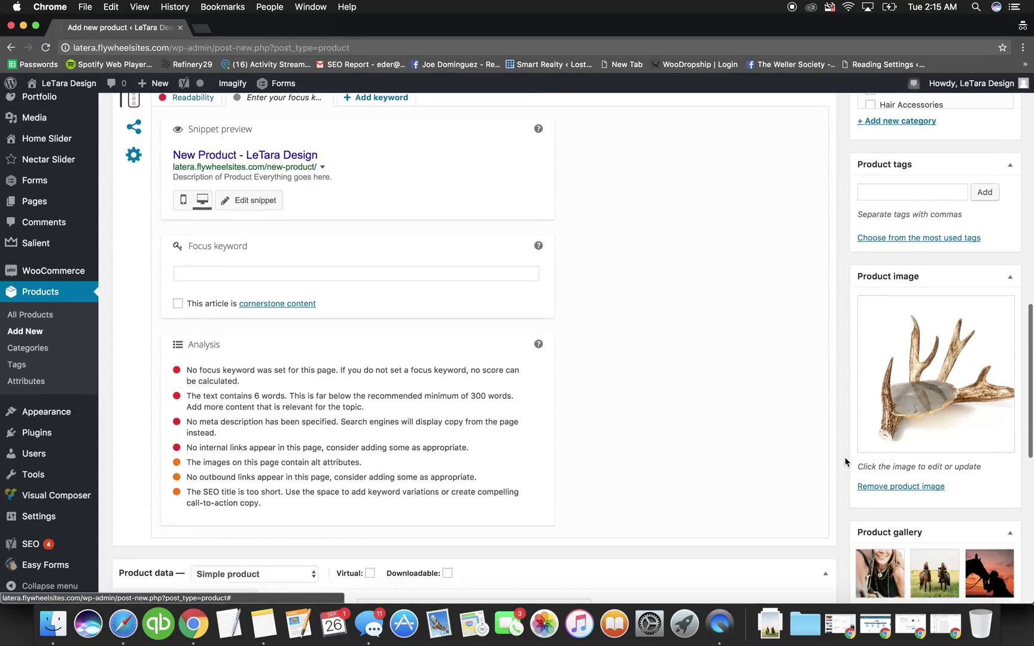
scroll(844, 456, up, 15)
scroll(199, 251, down, 3)
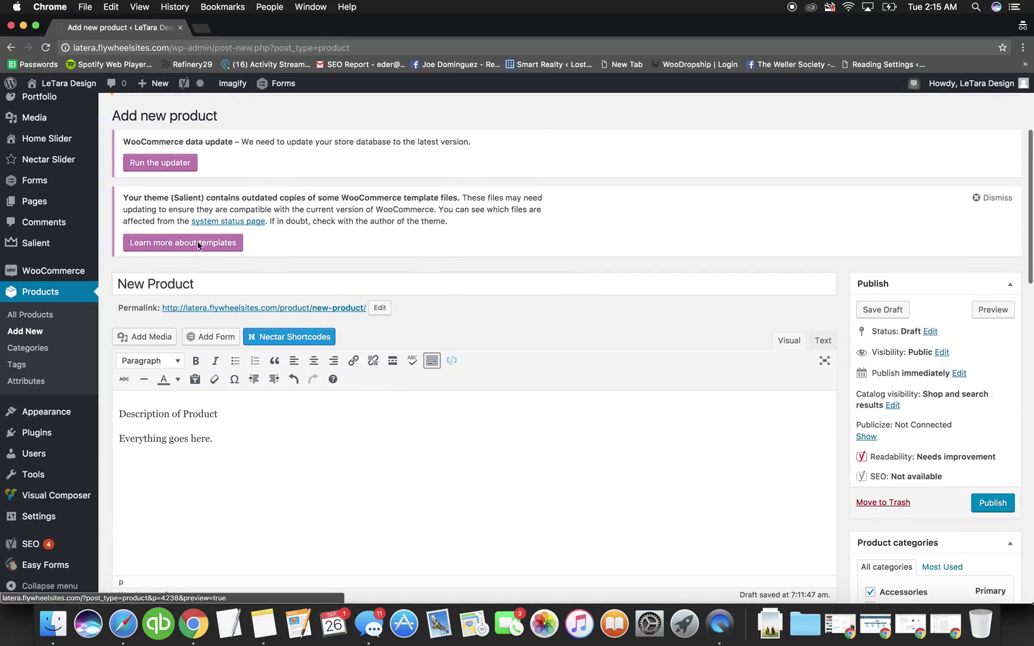
scroll(231, 433, down, 5)
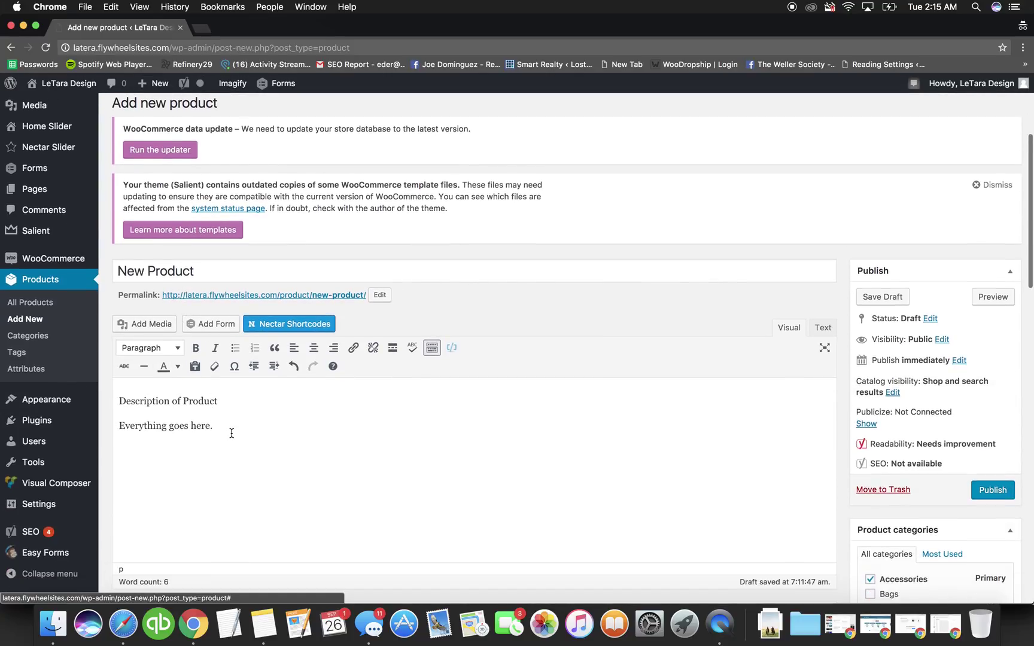
scroll(858, 547, down, 12)
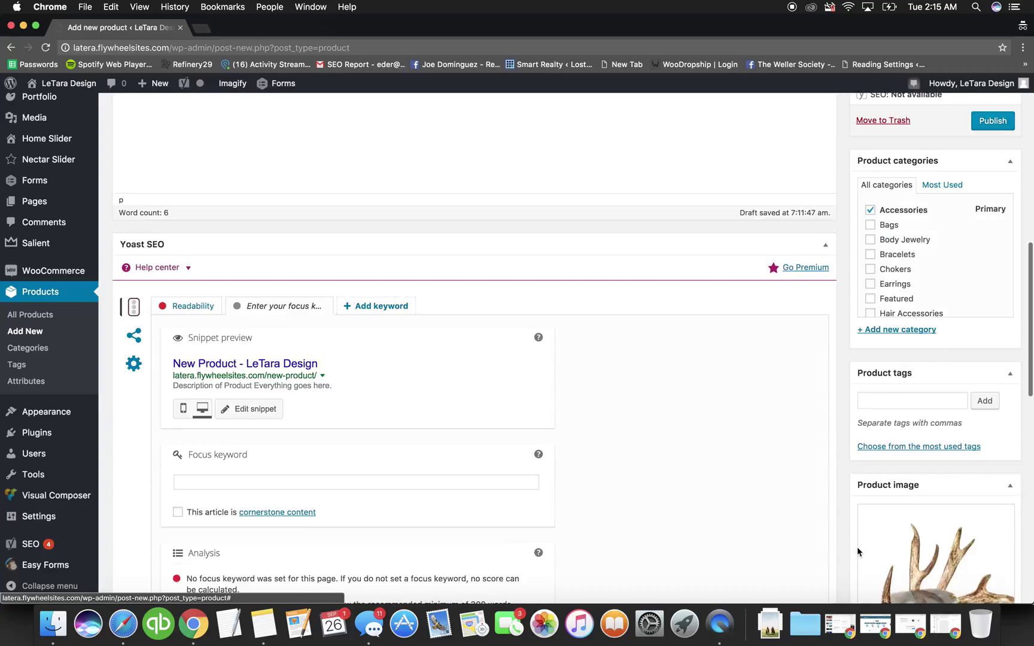
scroll(796, 444, down, 13)
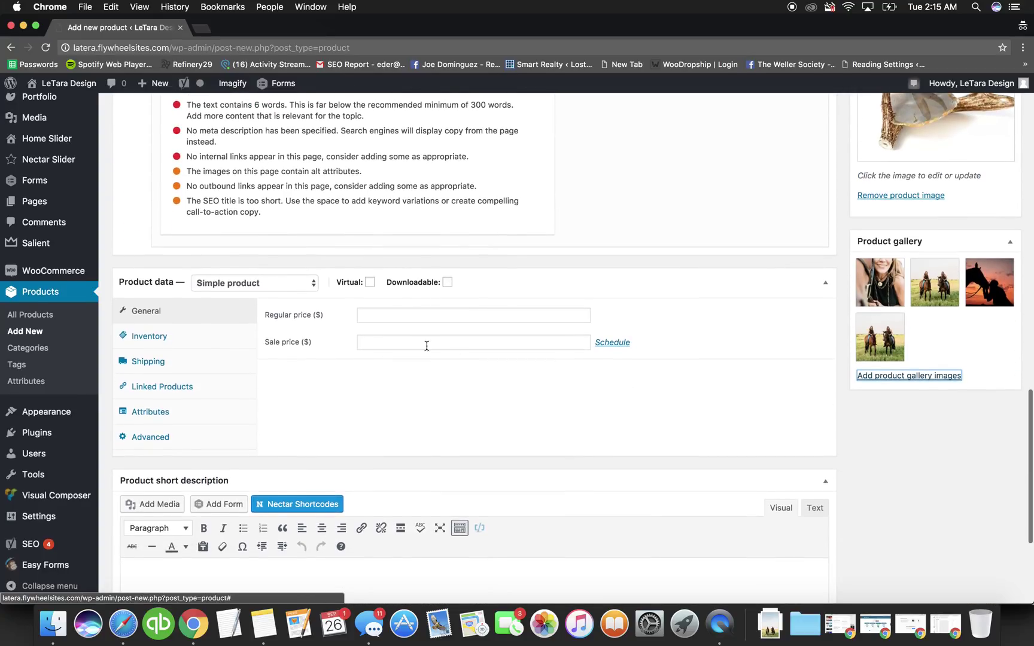
click(386, 312)
text(50)
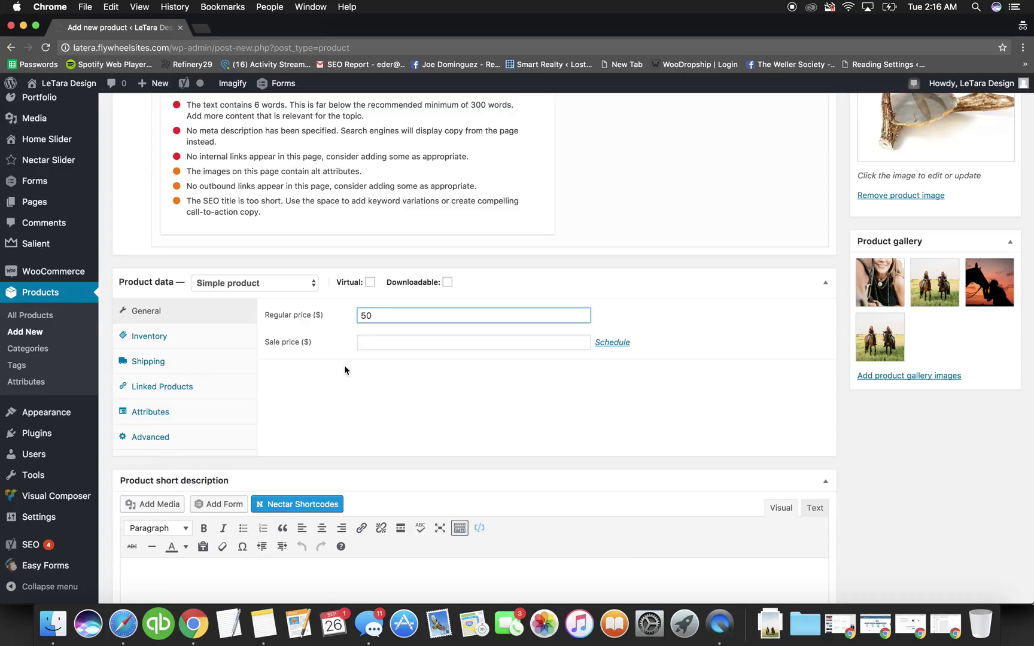
click(369, 343)
text(40)
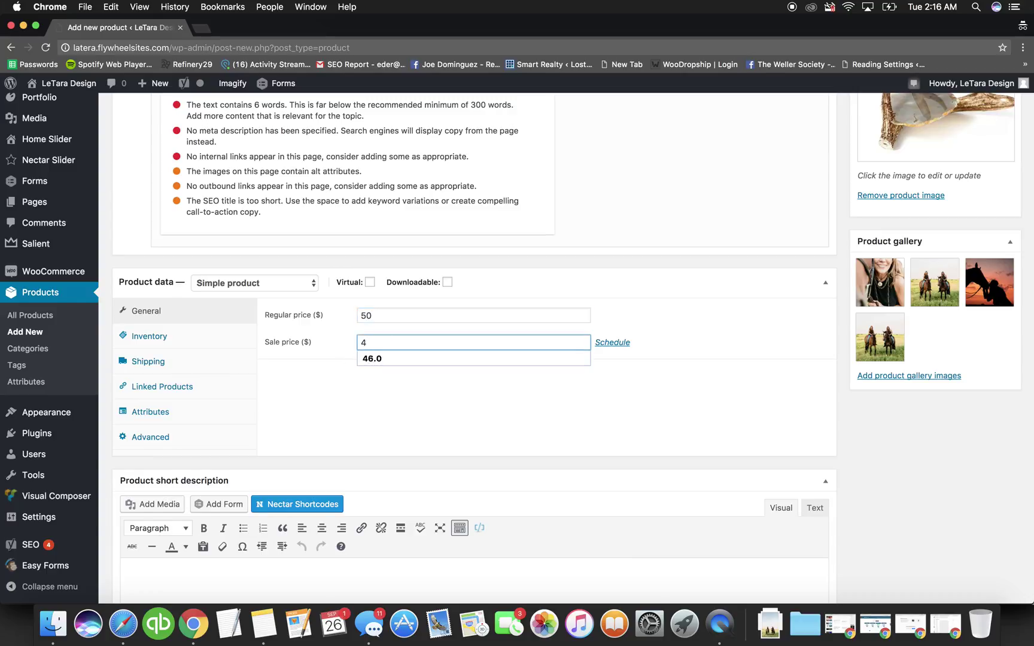
- Enable stock management for the product with a stock quantity of 40, and enter ab as the SKU
click(186, 335)
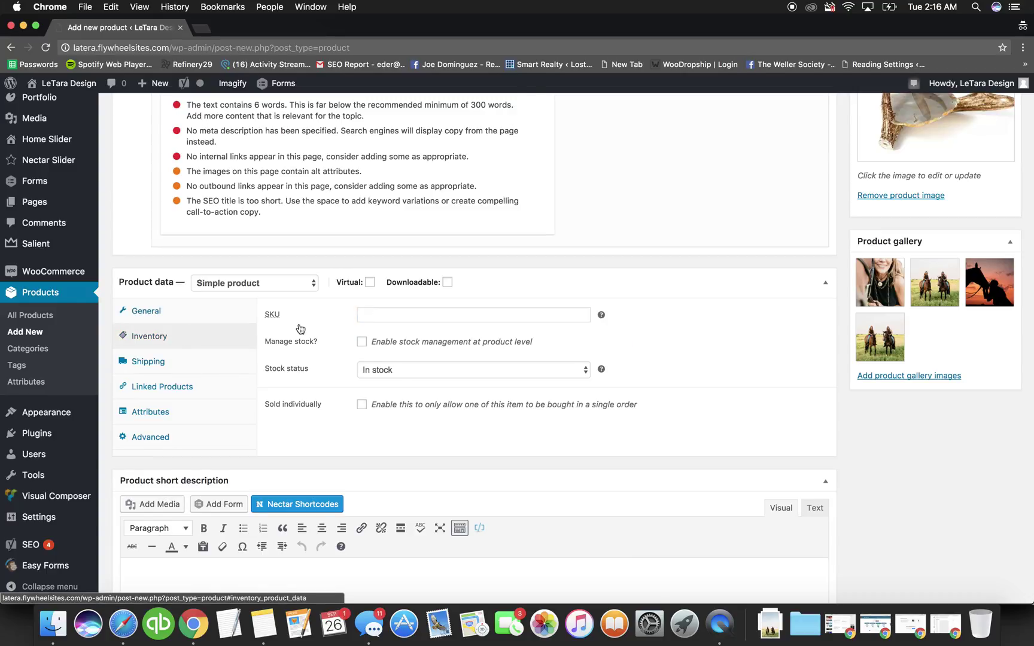
click(362, 342)
click(381, 369)
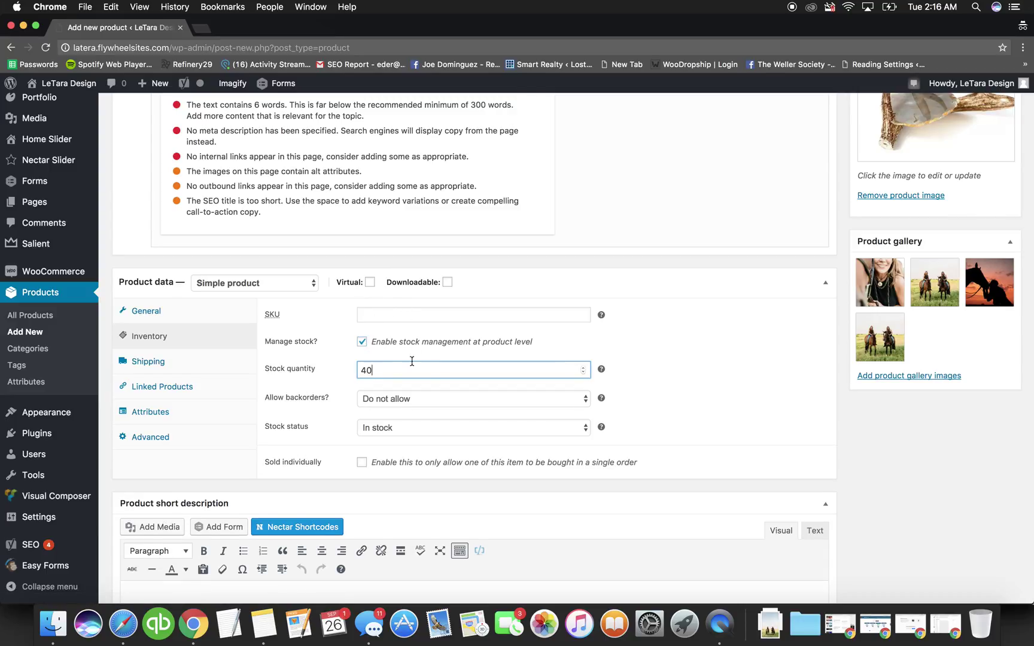
click(402, 320)
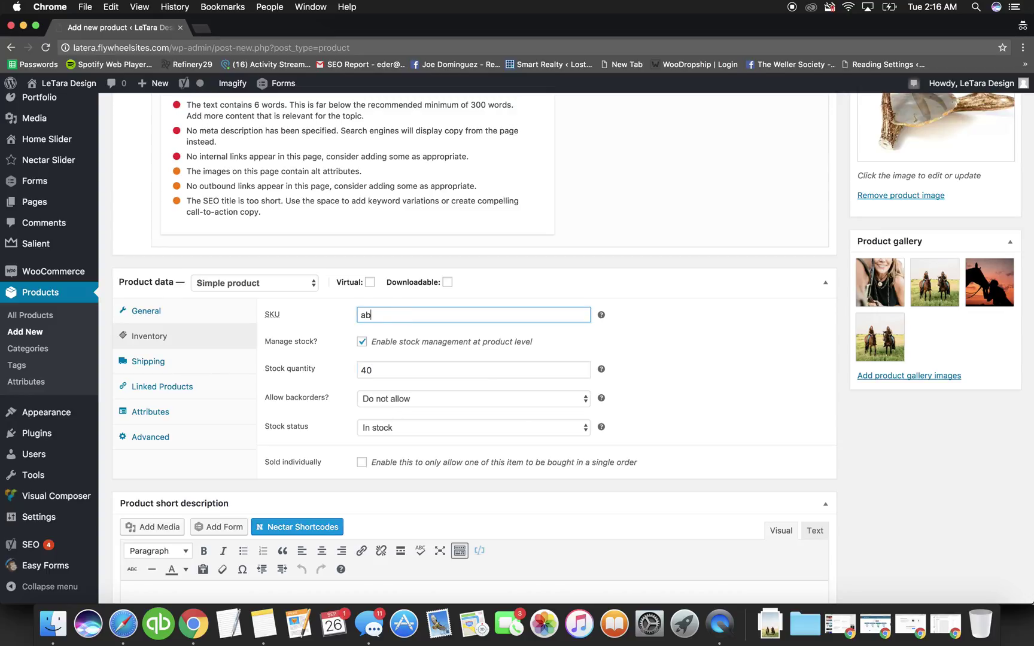
- Look over the product's shipping, linked products, attributes and advanced settings
click(147, 361)
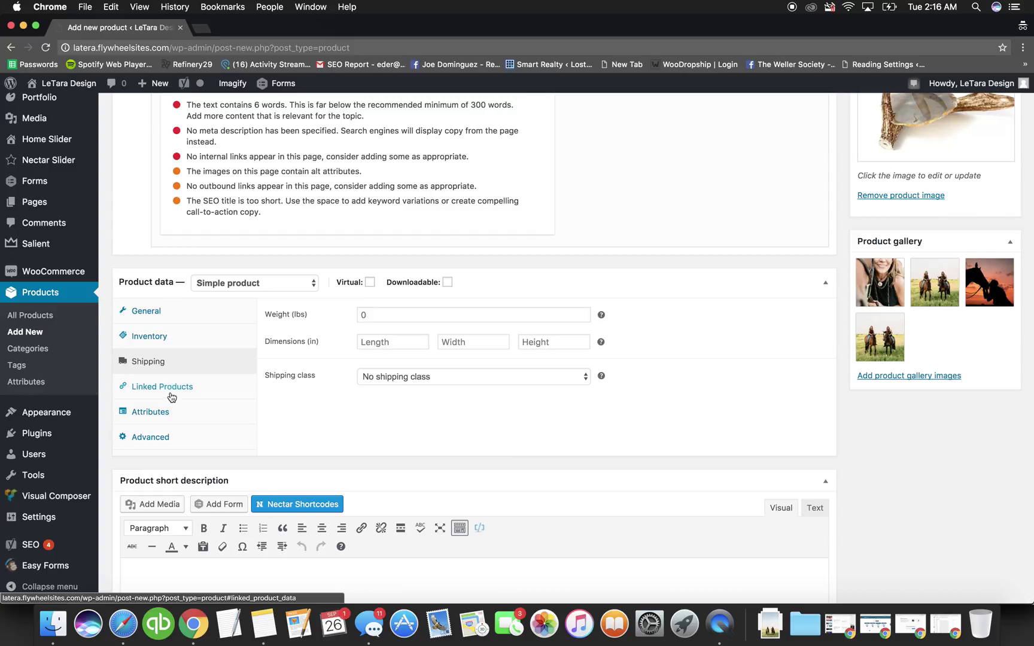
click(170, 394)
click(169, 411)
click(170, 437)
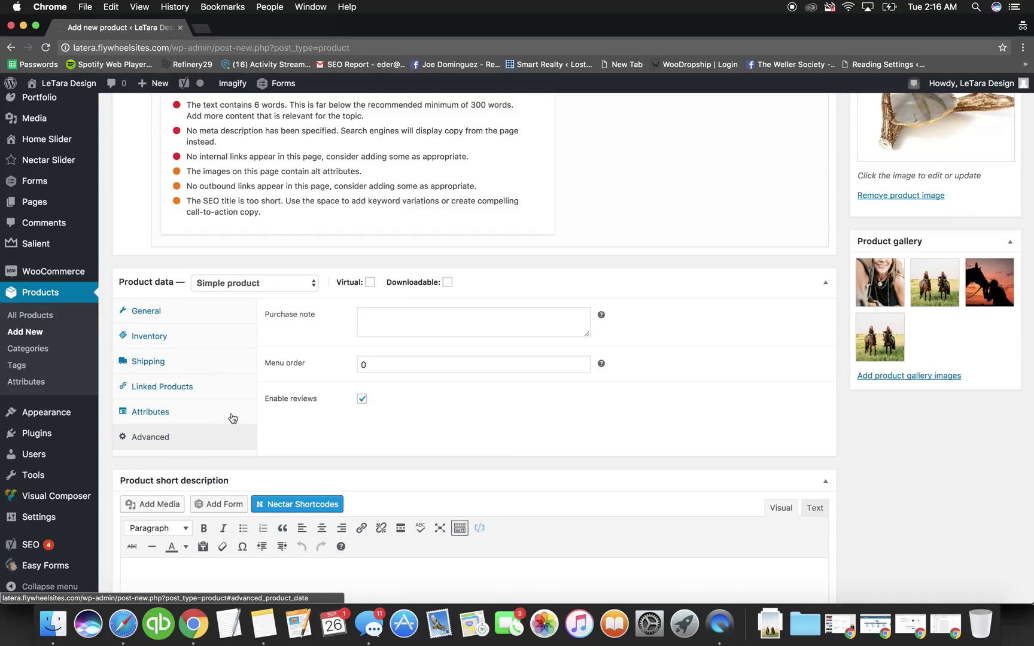
scroll(424, 408, down, 3)
- Preview the new product page and review its price, stock, categories, description and gallery images
scroll(424, 409, up, 15)
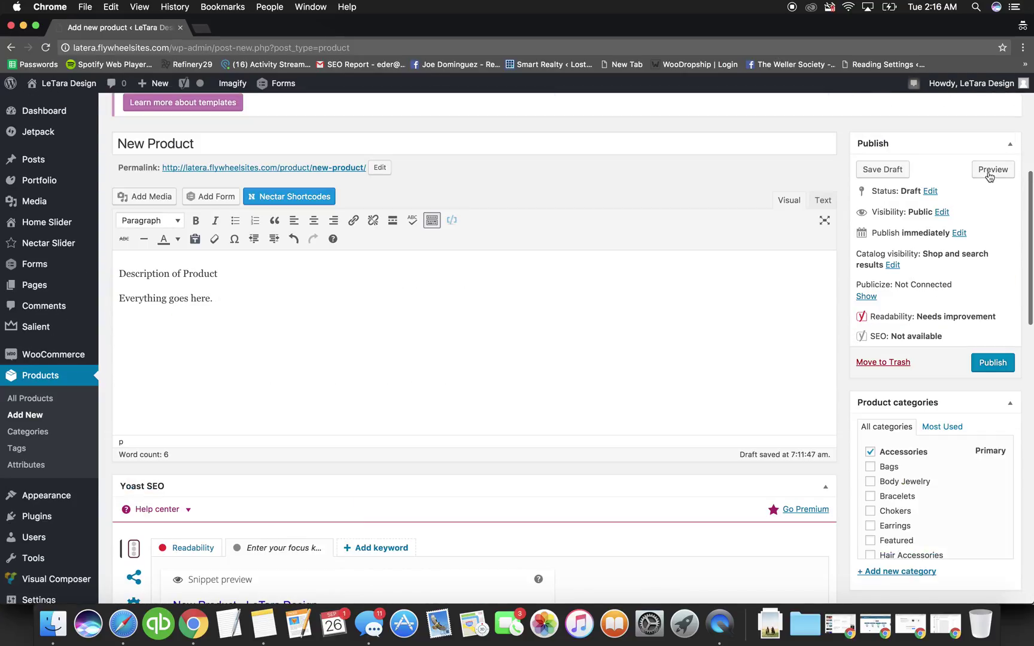
click(992, 170)
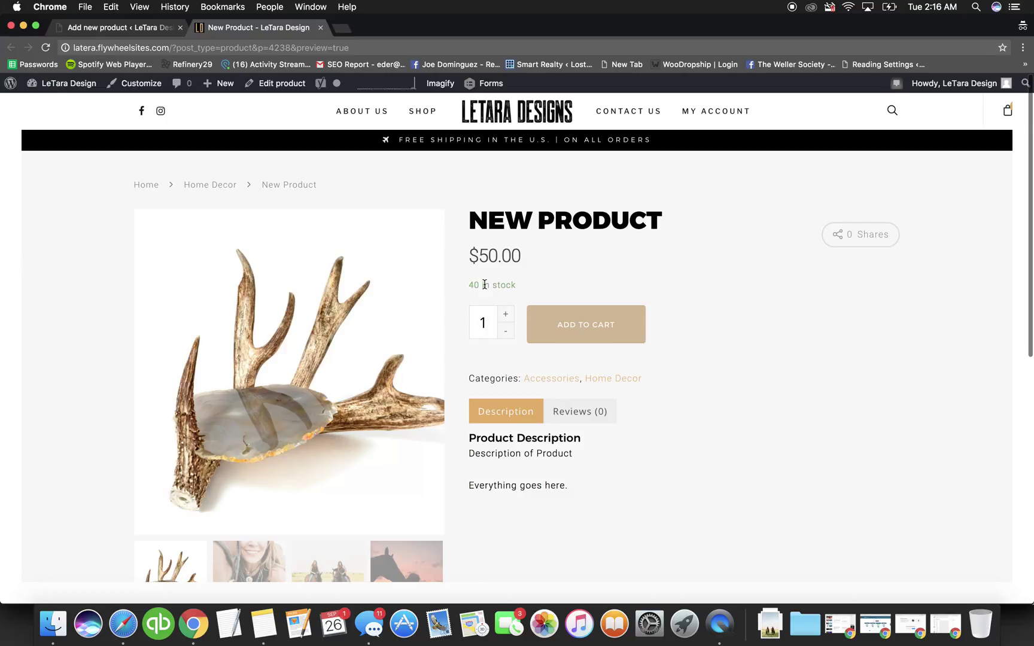
scroll(484, 284, down, 3)
scroll(497, 311, up, 1)
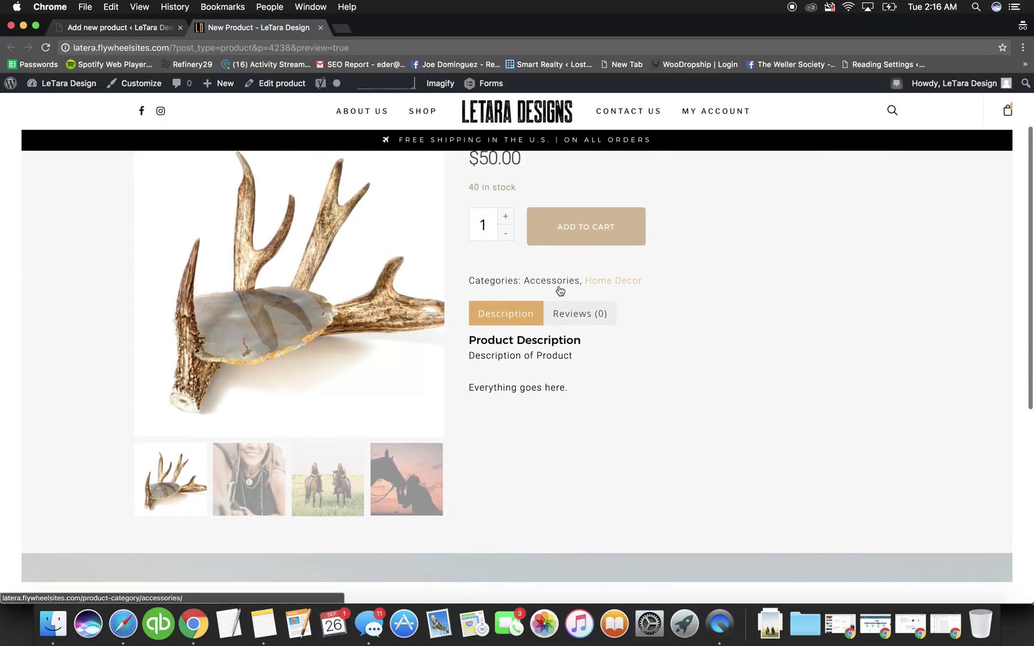
scroll(488, 296, up, 1)
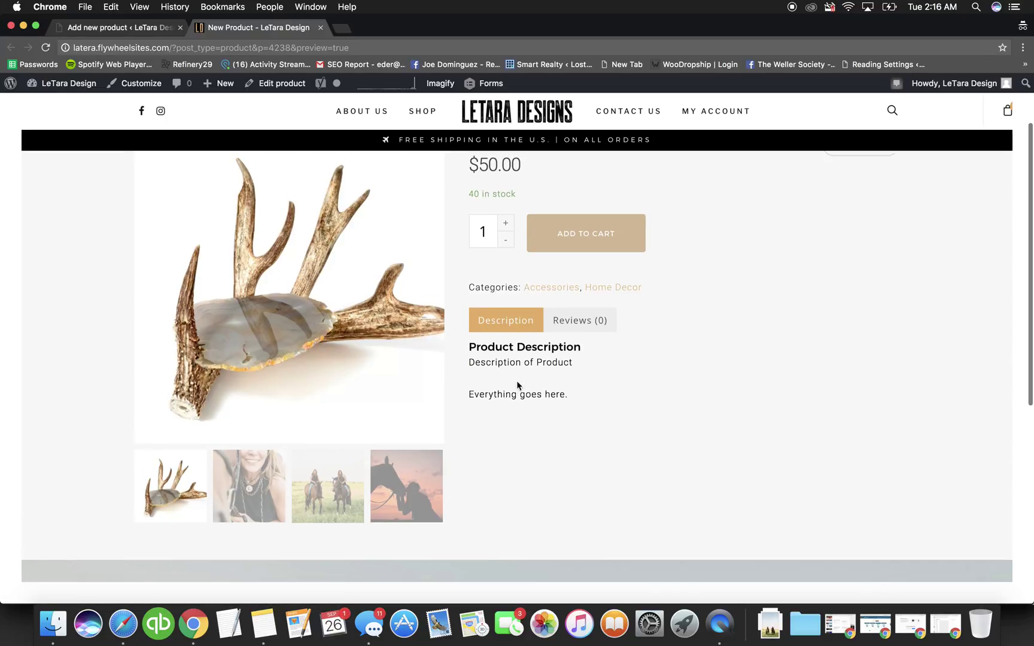
scroll(509, 382, up, 3)
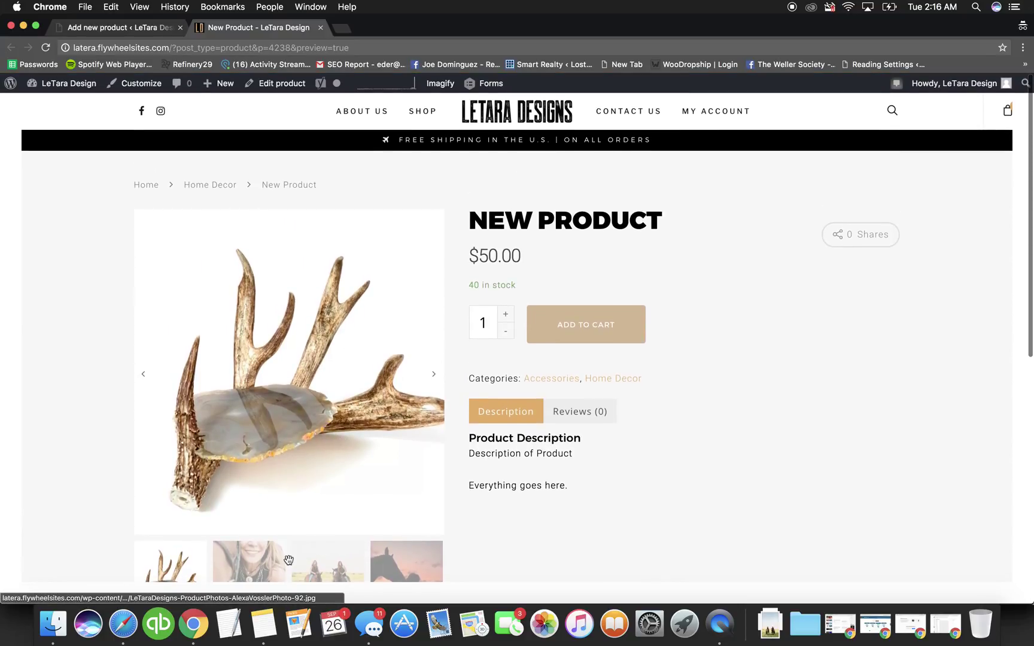
- Check another gallery image in the product preview and publish New Product from its editing page
click(256, 566)
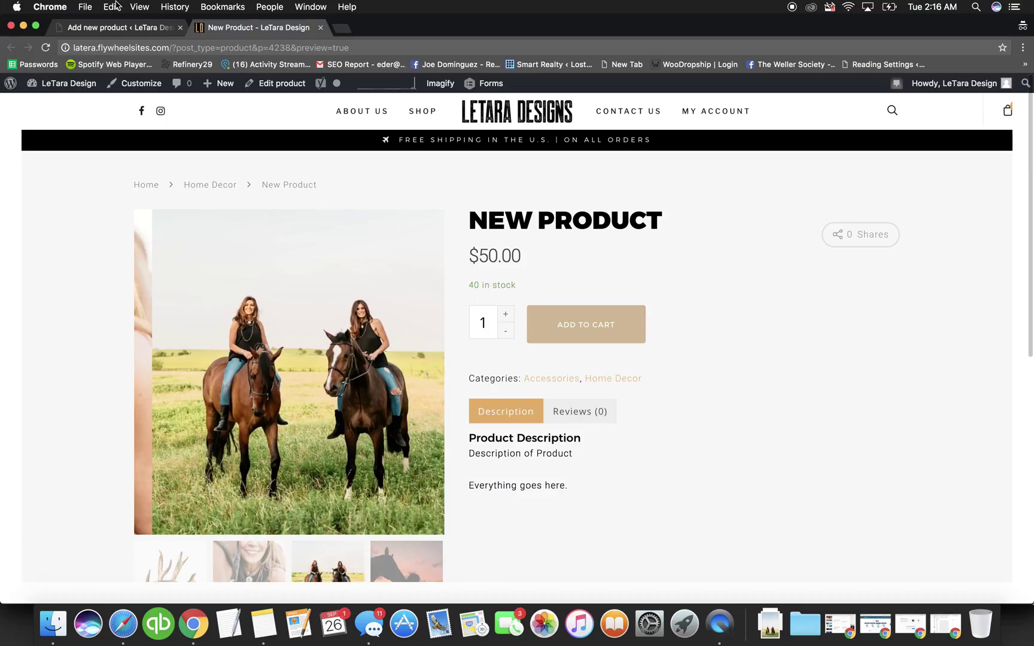
click(116, 27)
click(981, 361)
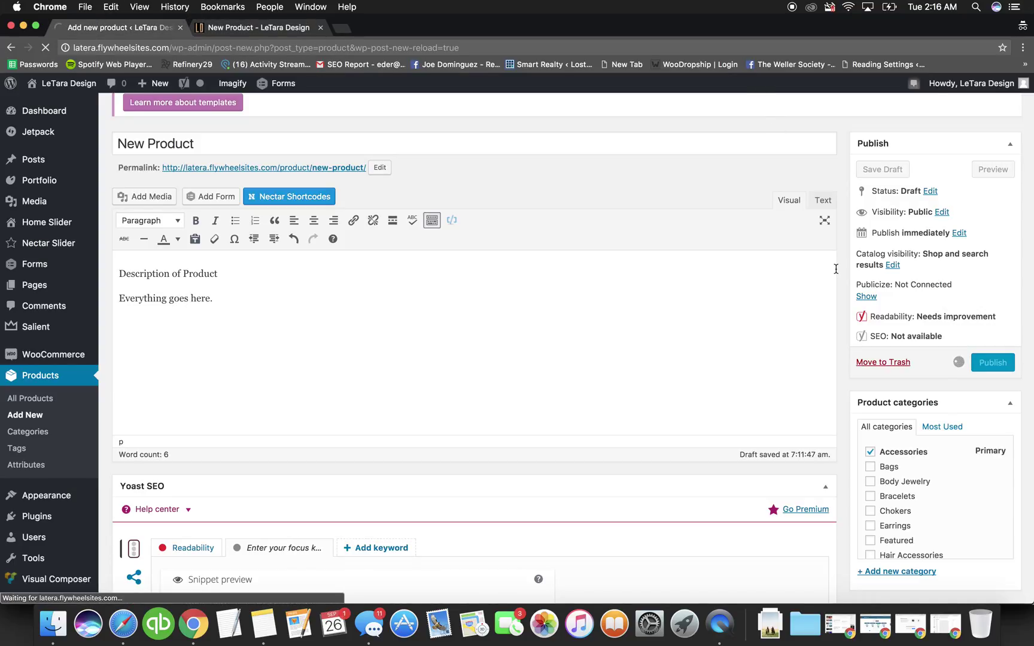
scroll(835, 268, down, 3)
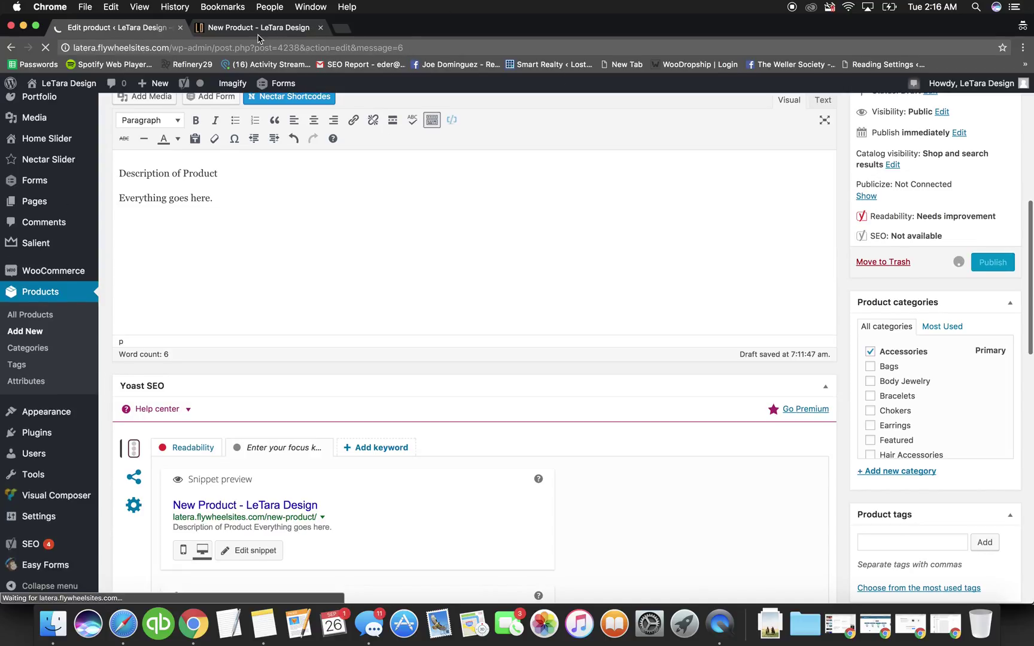
- On the storefront, view New Product's listing in the Accessories shop category and in its Home Decor subcategory
click(258, 35)
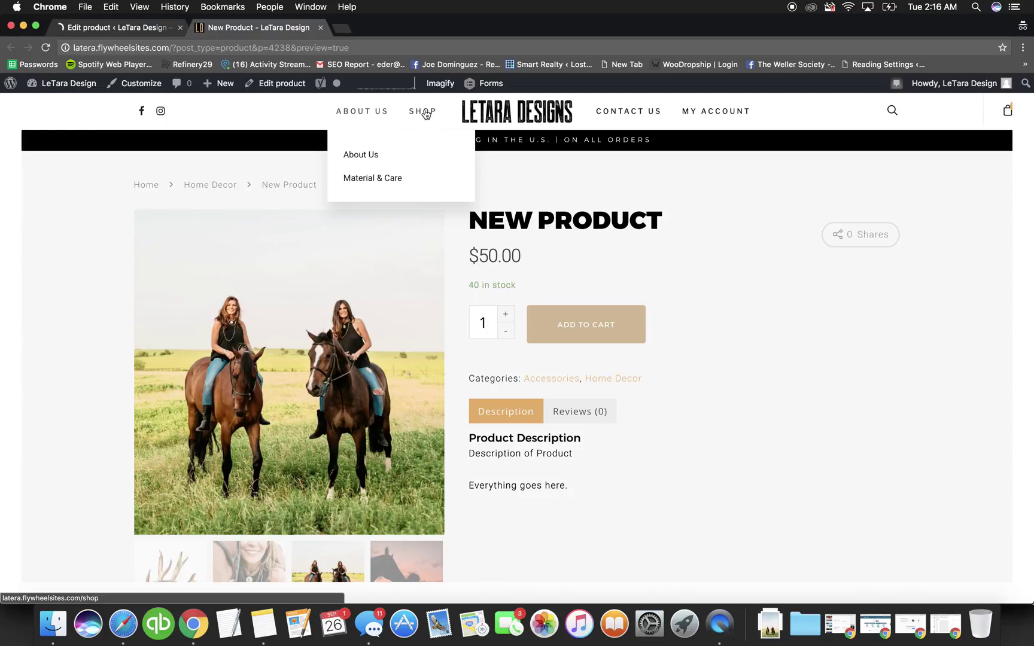
mouse_move(424, 113)
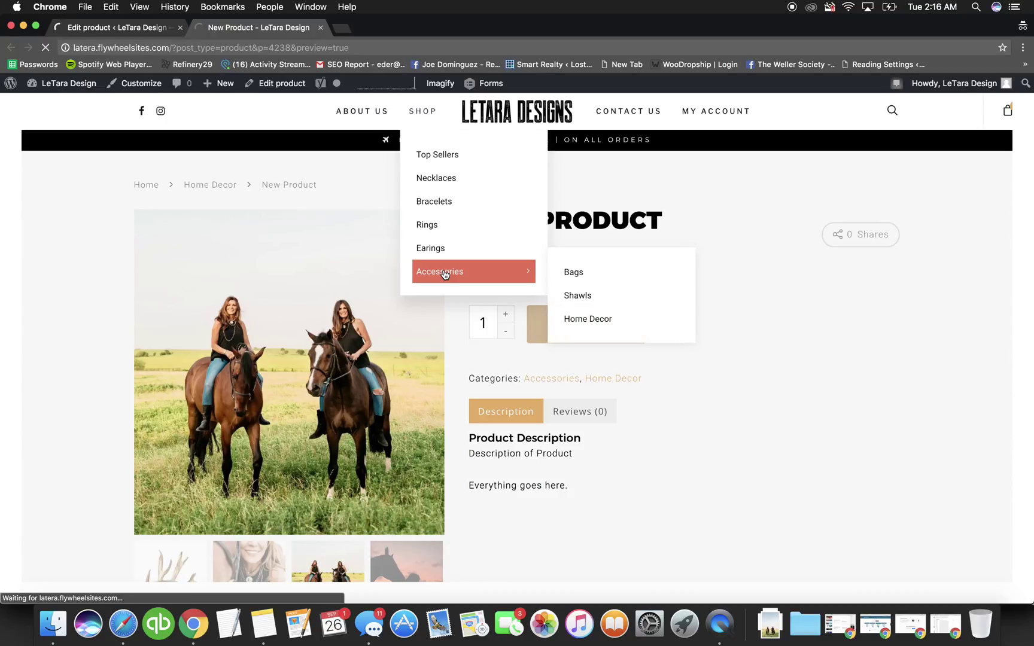
click(444, 273)
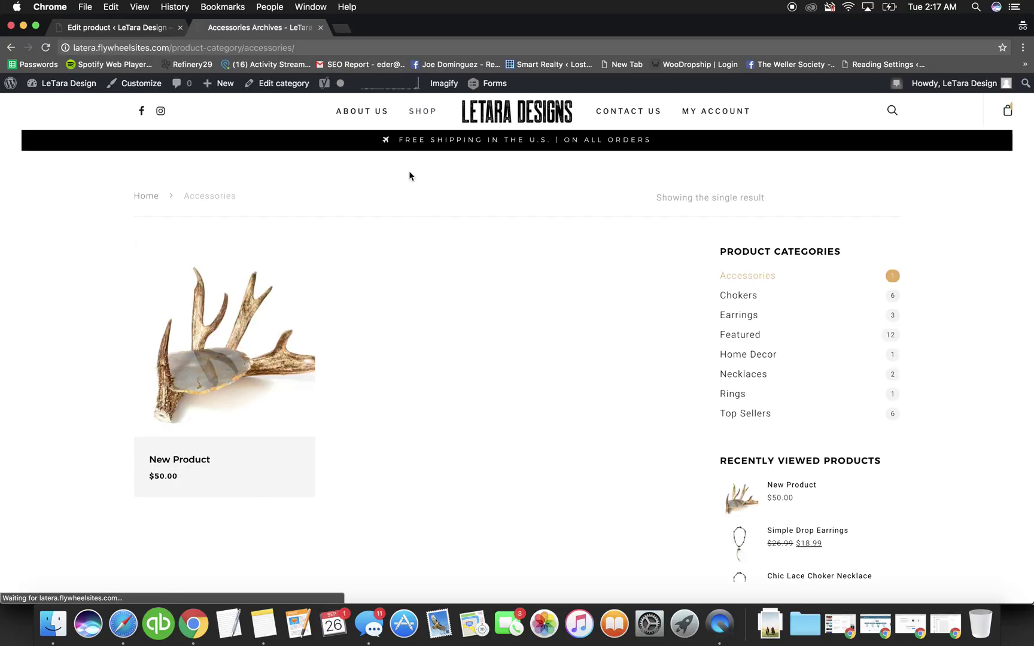
mouse_move(425, 113)
mouse_move(475, 275)
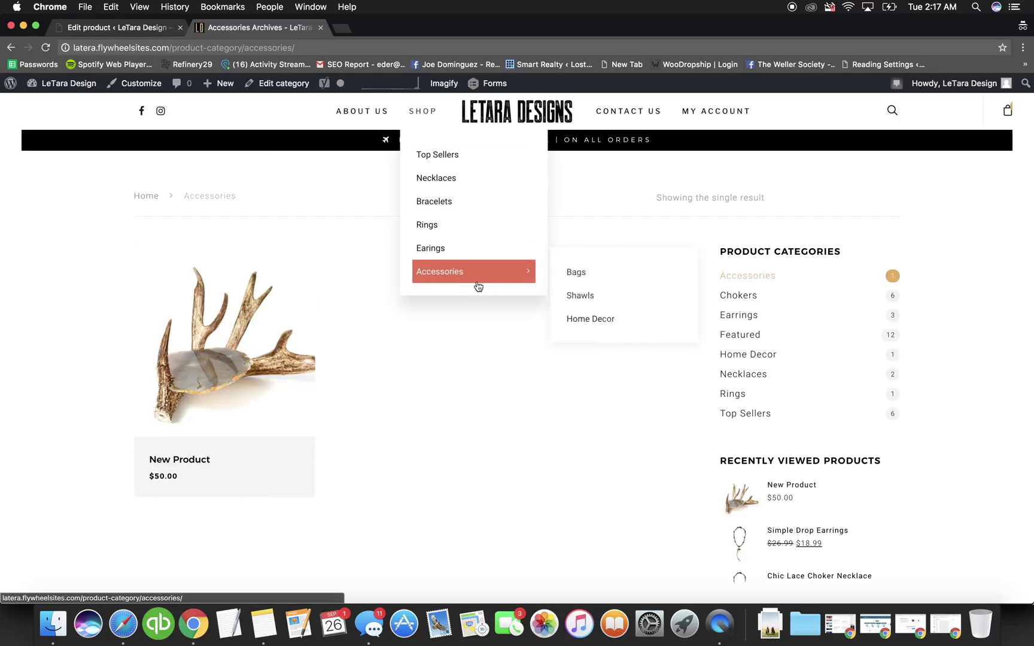
click(594, 318)
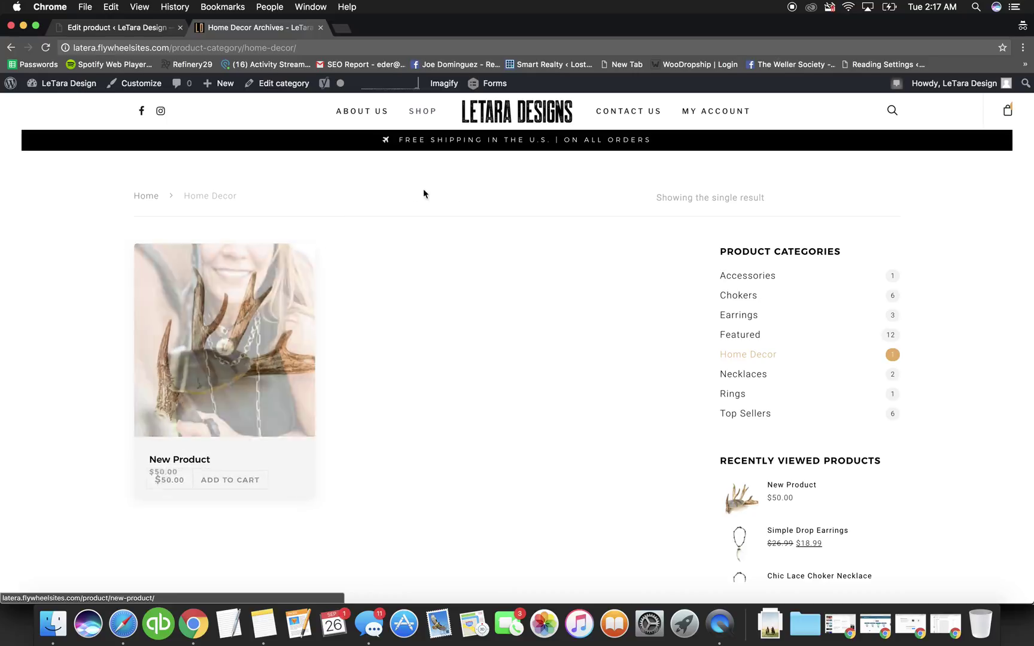
mouse_move(222, 378)
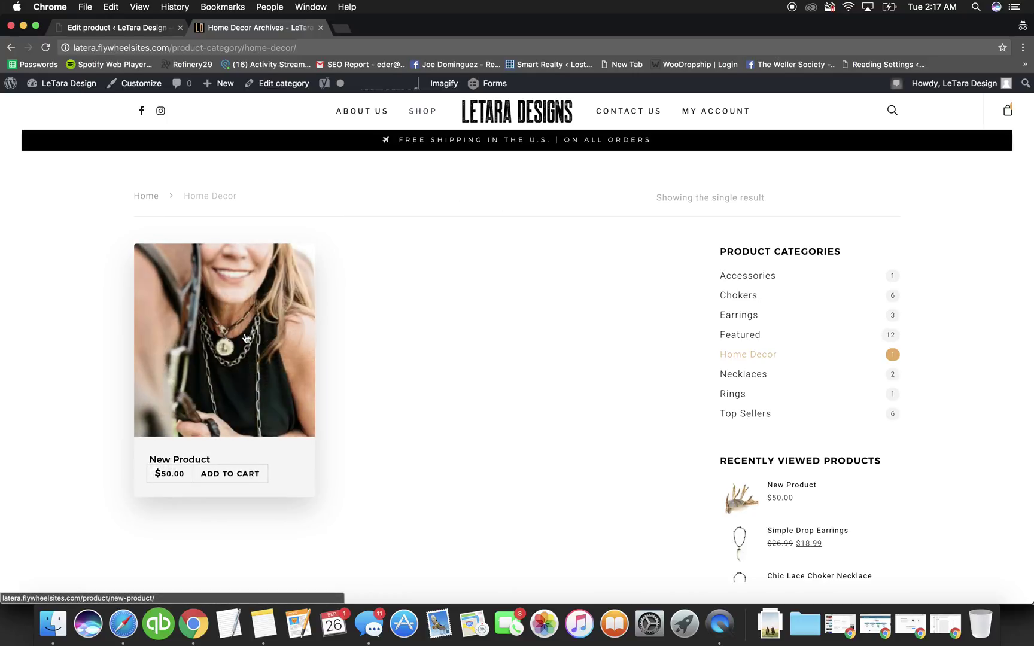
- Look over the Home Decor category page, examining the recently viewed products, the cart summary and the footer links
scroll(433, 355, down, 3)
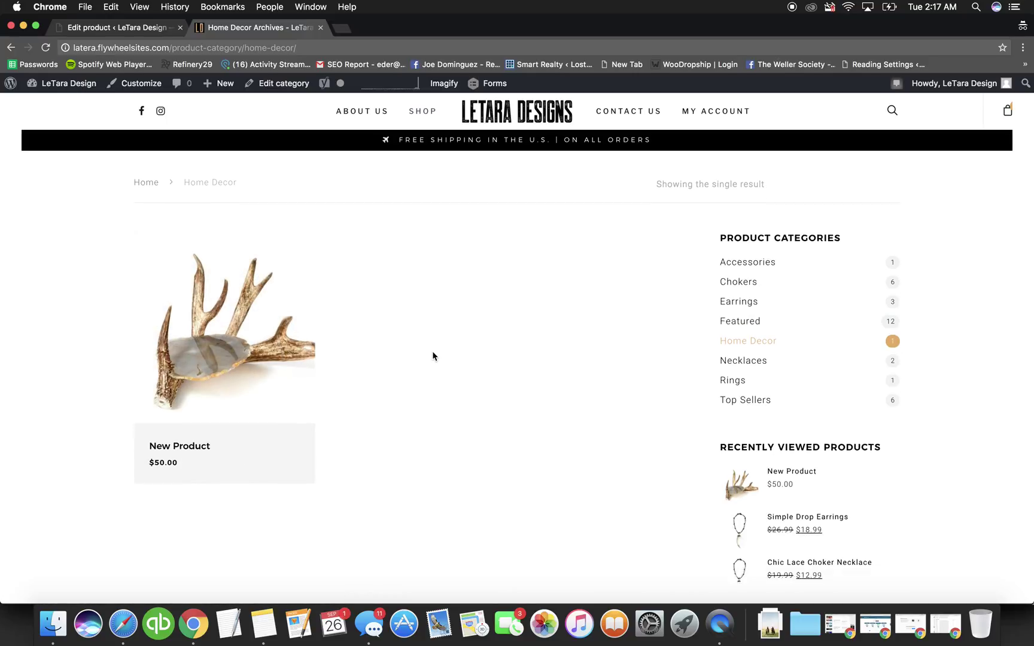
scroll(433, 356, up, 1)
scroll(433, 356, down, 5)
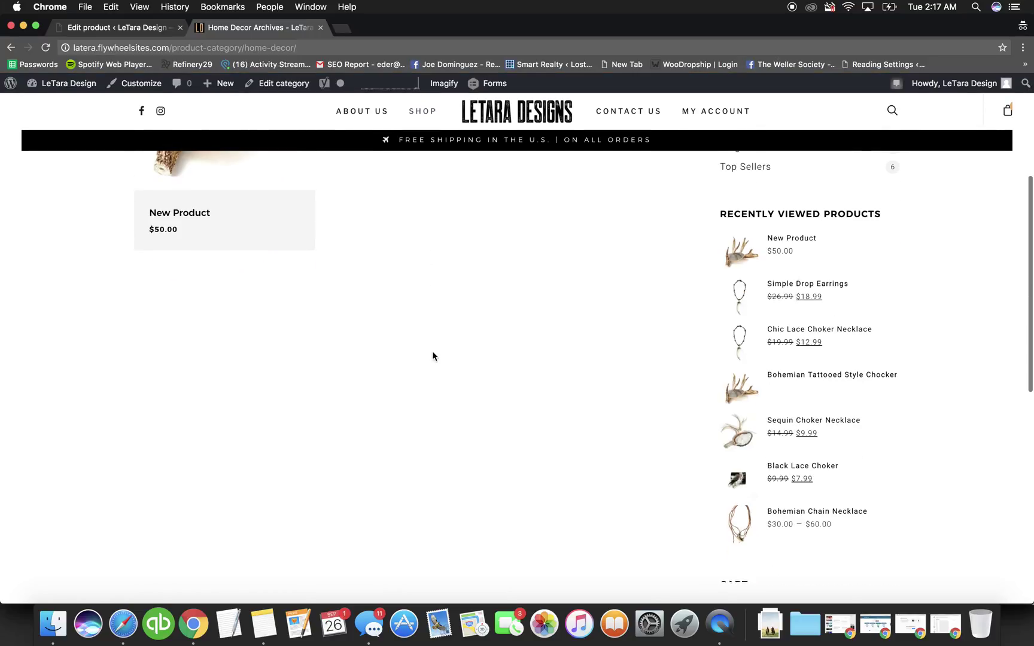
scroll(433, 356, up, 5)
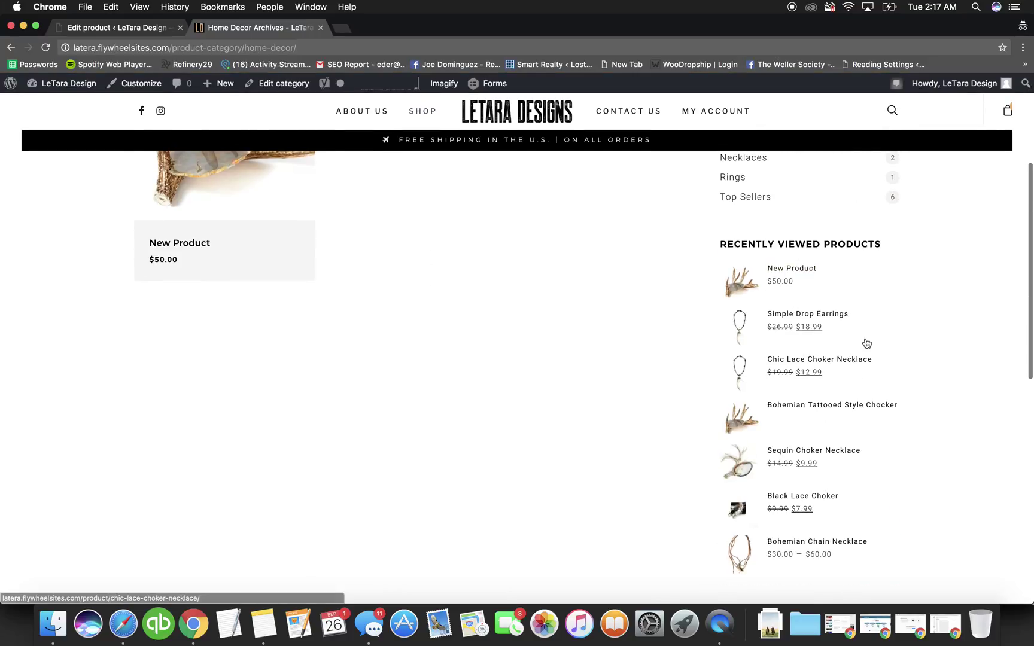
scroll(813, 418, down, 9)
scroll(813, 422, up, 1)
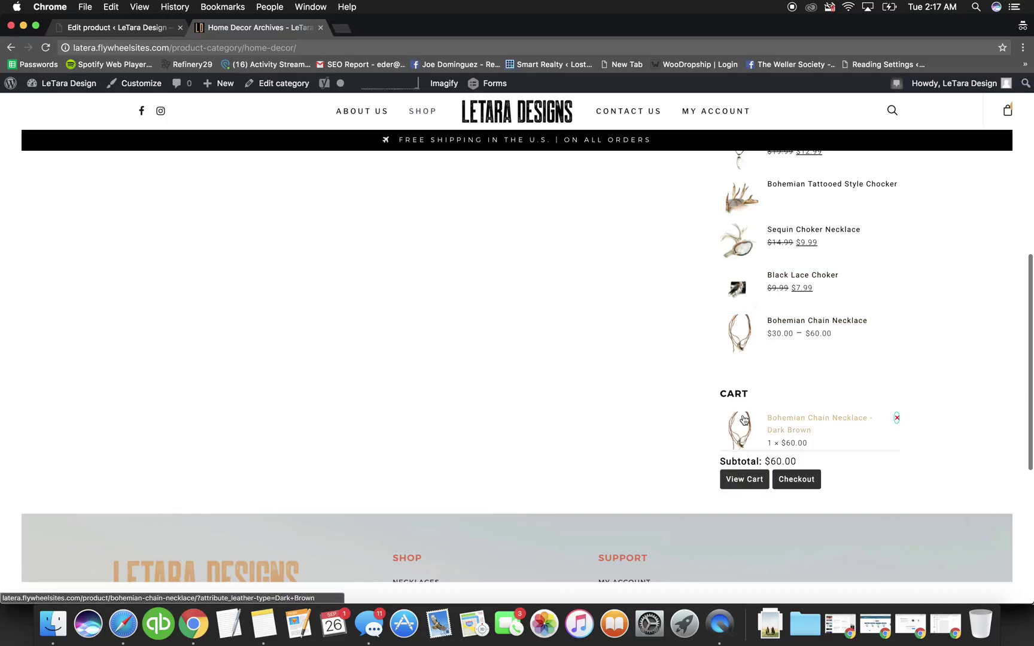
scroll(766, 388, down, 1)
scroll(766, 389, down, 4)
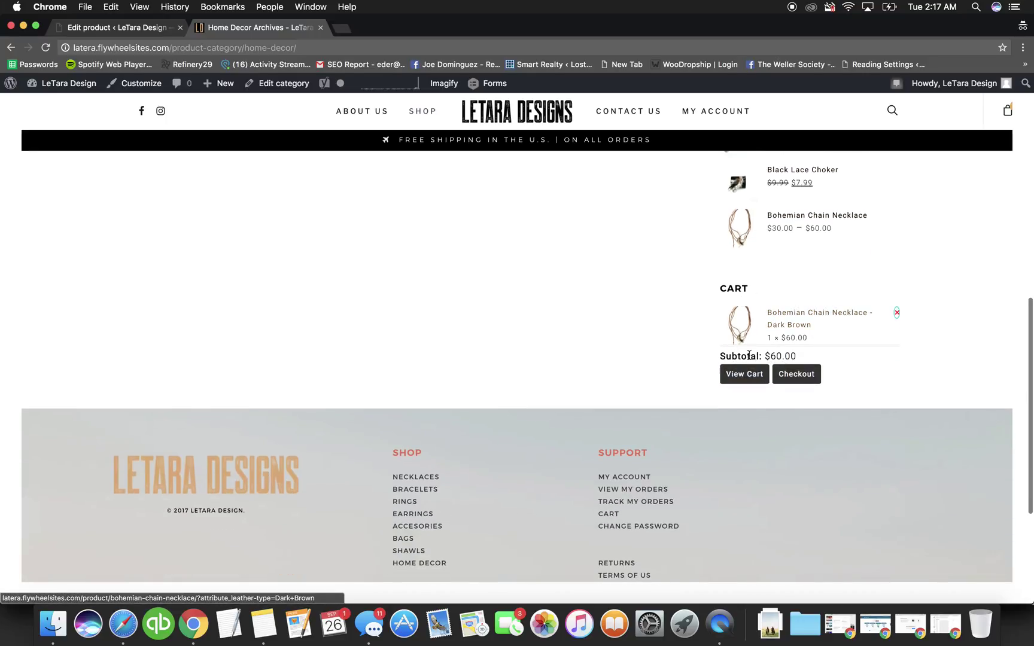
scroll(730, 323, down, 5)
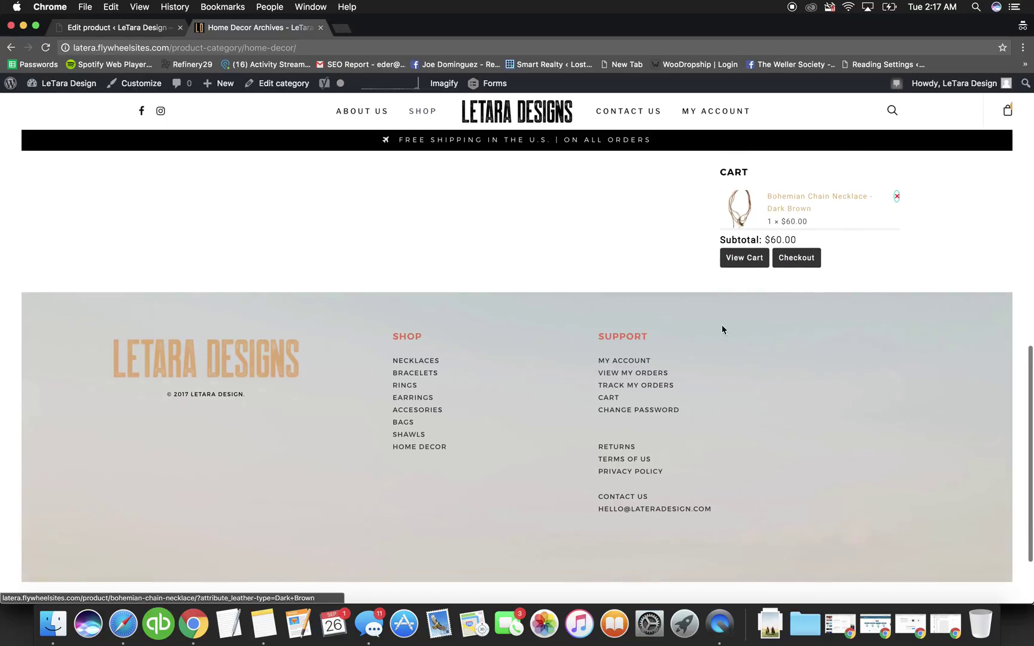
scroll(747, 234, up, 3)
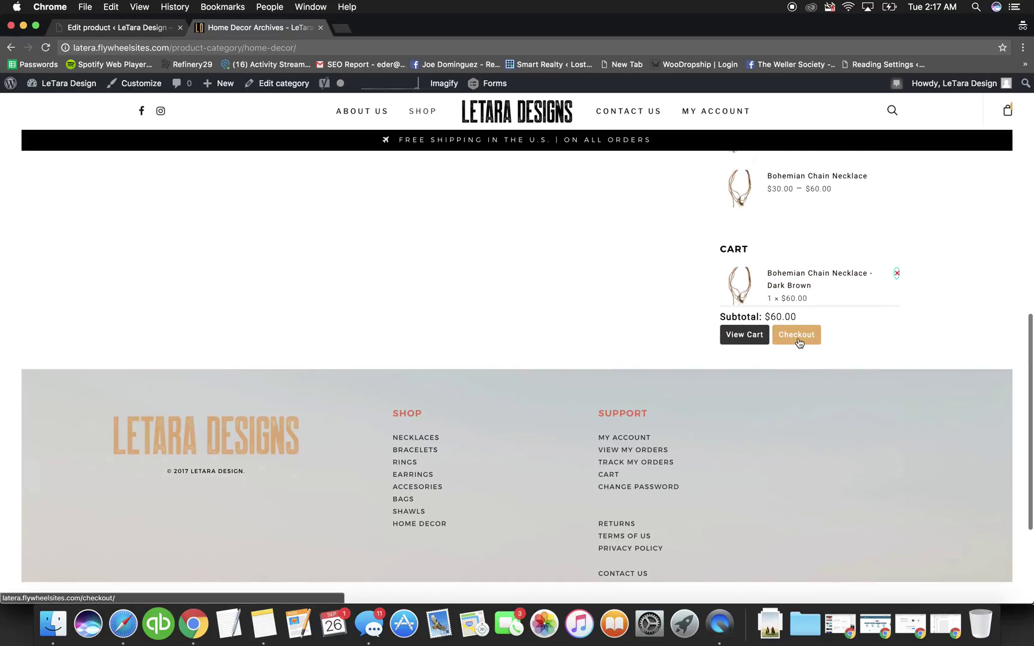
- Remove the Bohemian Chain Necklace - Dark Brown from the shopping cart and go to the store's home page
click(1006, 112)
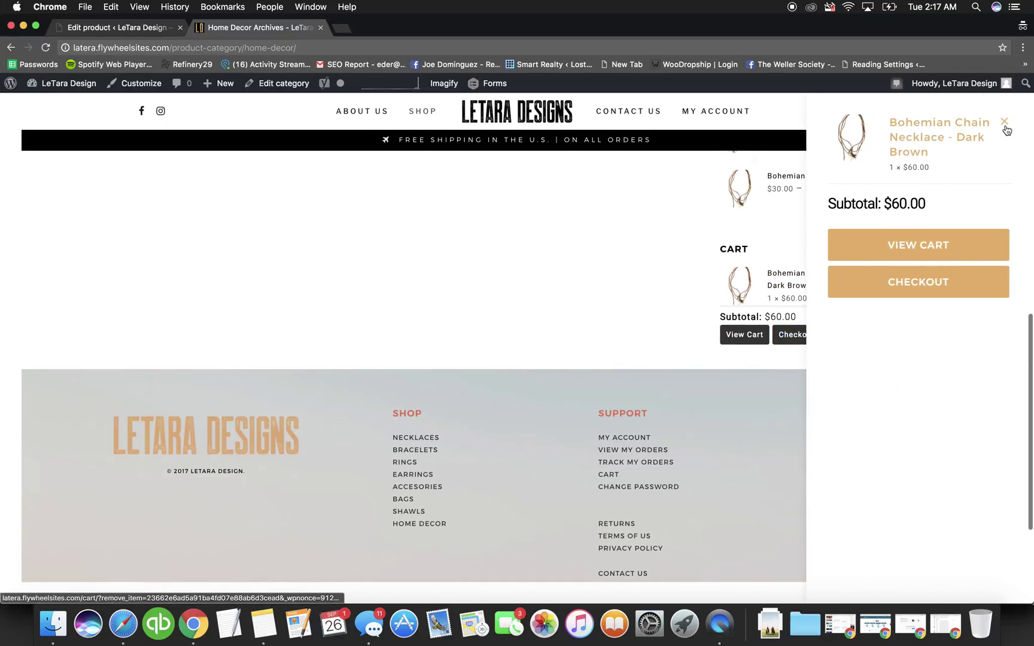
click(1005, 126)
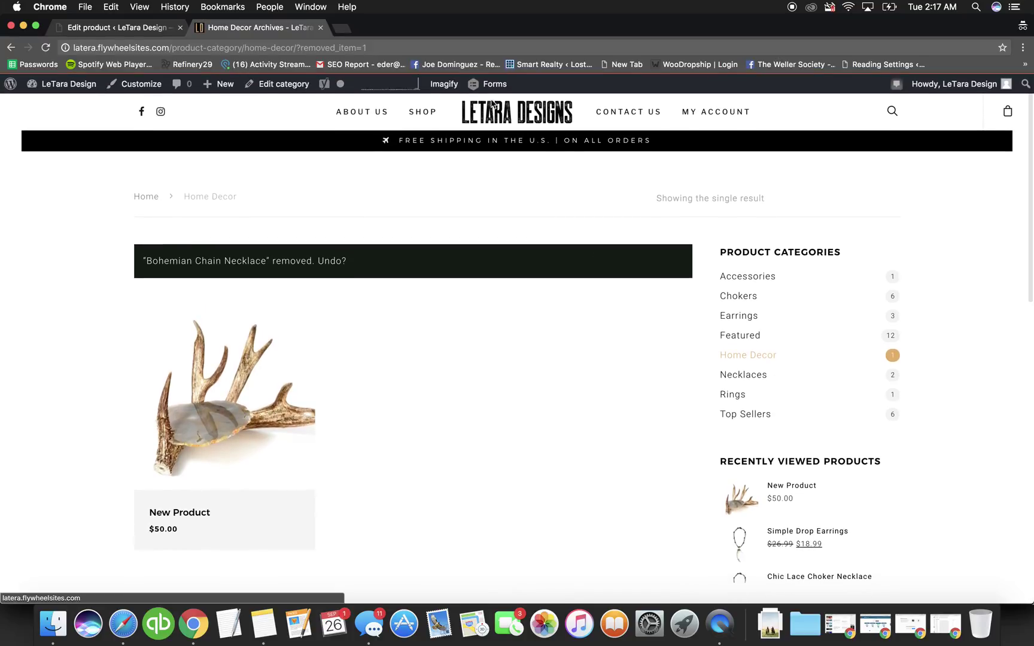
click(491, 102)
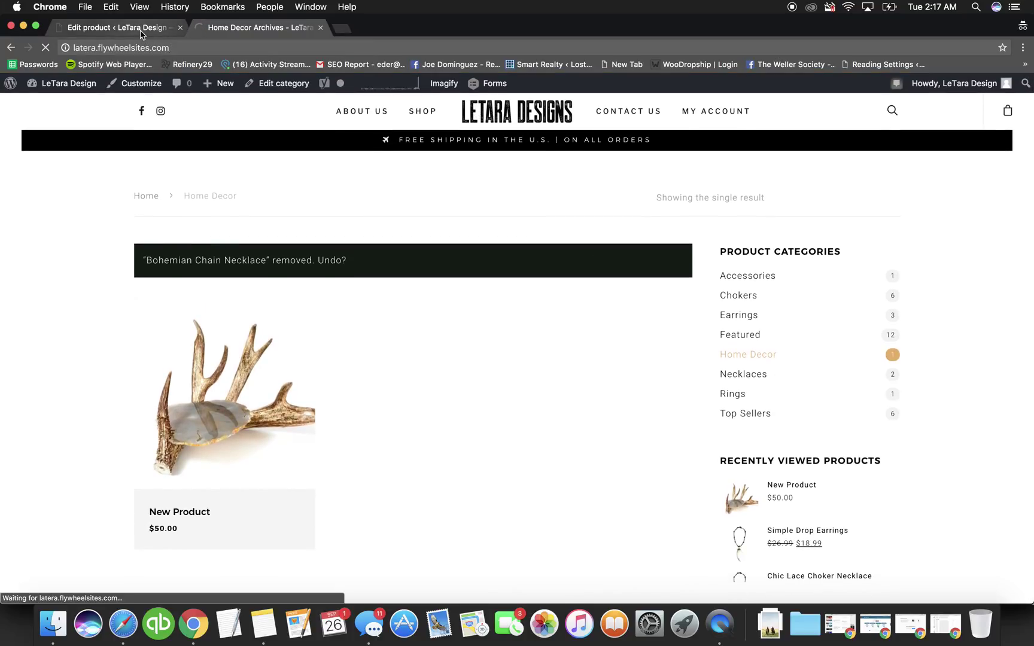
- Update the published New Product in its editor and glance at the store's home page
click(141, 34)
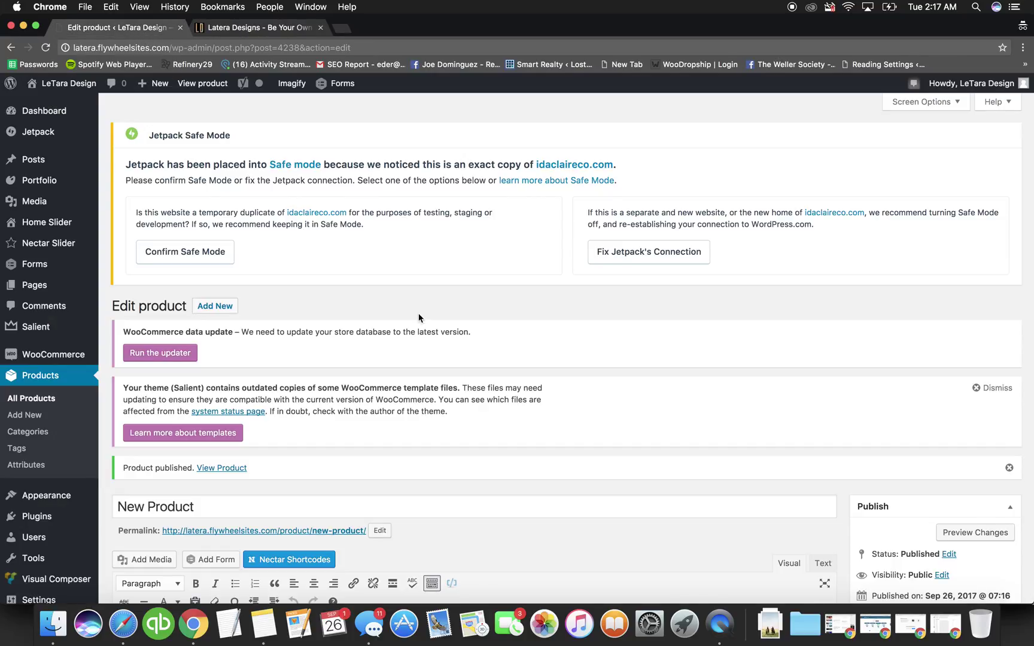
scroll(418, 317, down, 5)
click(995, 484)
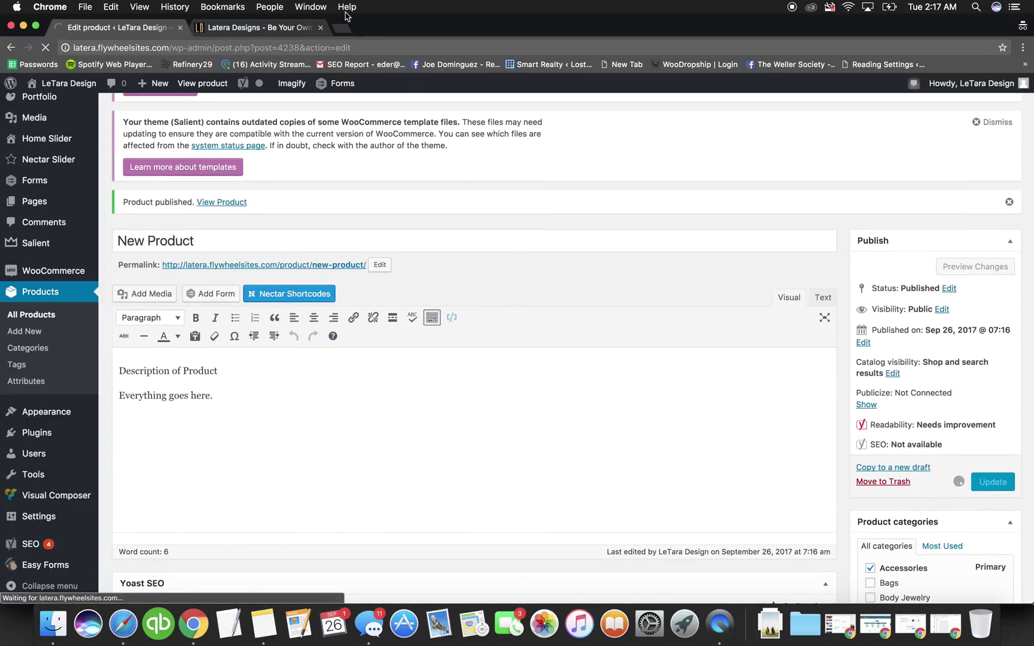
click(261, 27)
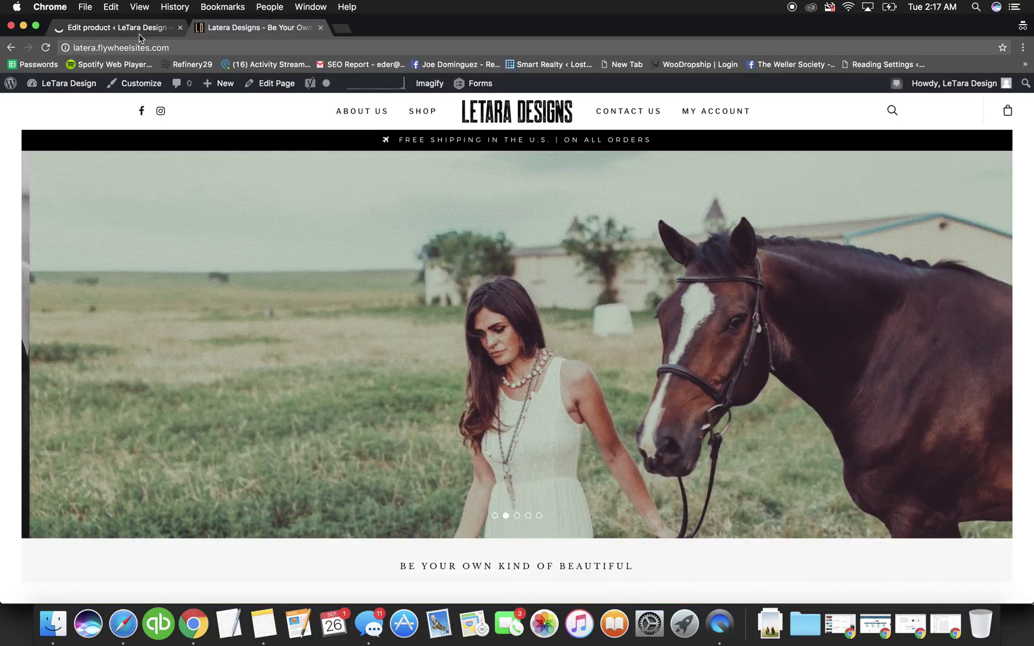
click(132, 36)
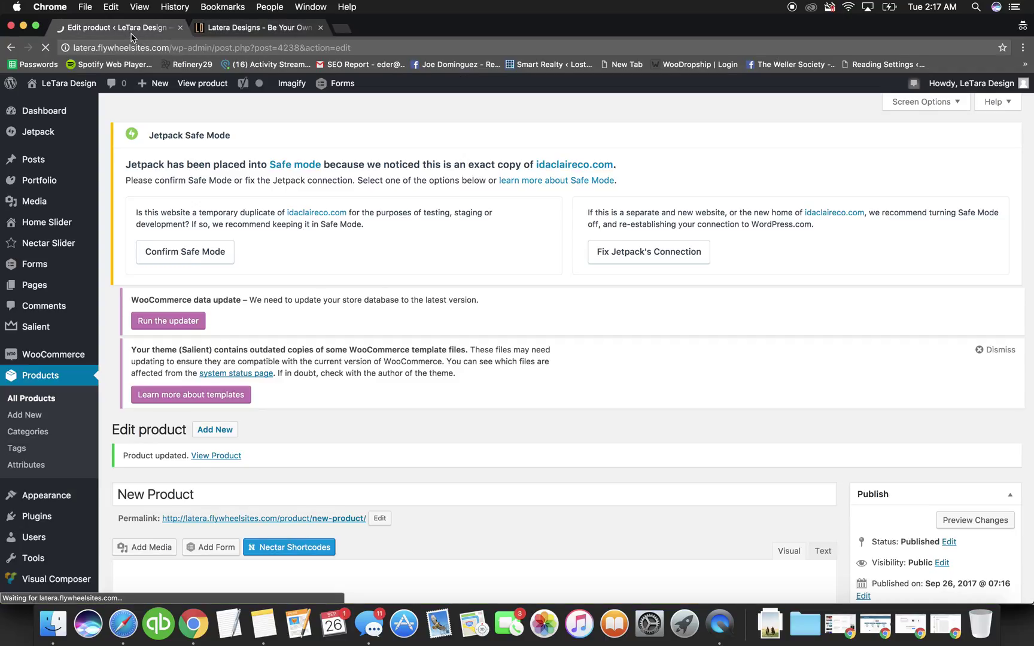
- Remove both photos of the two women on horseback from New Product's gallery
scroll(329, 286, down, 5)
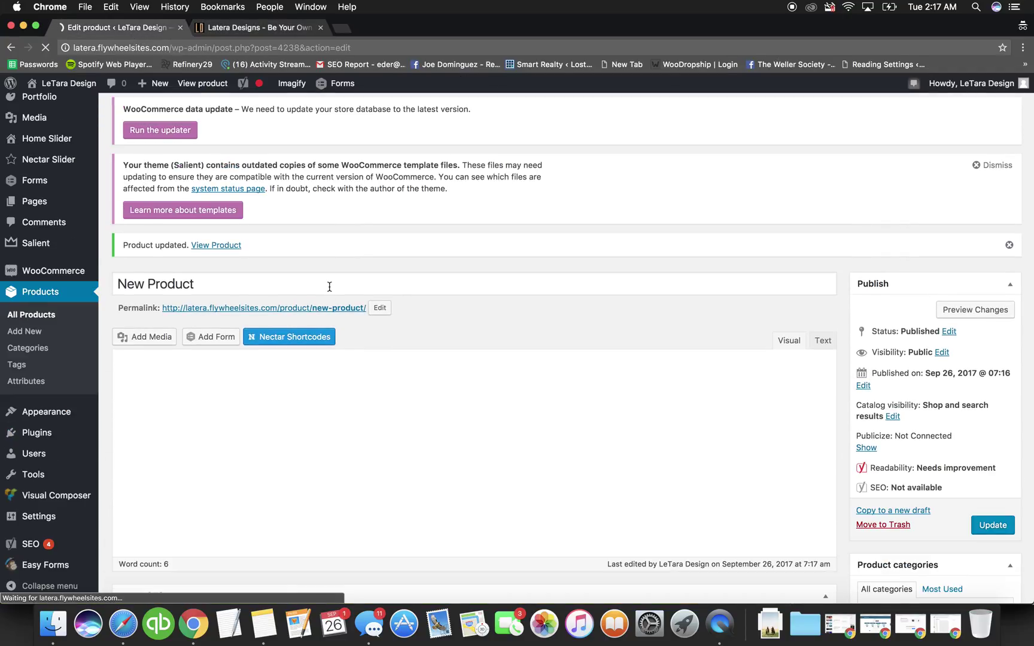
scroll(708, 258, down, 10)
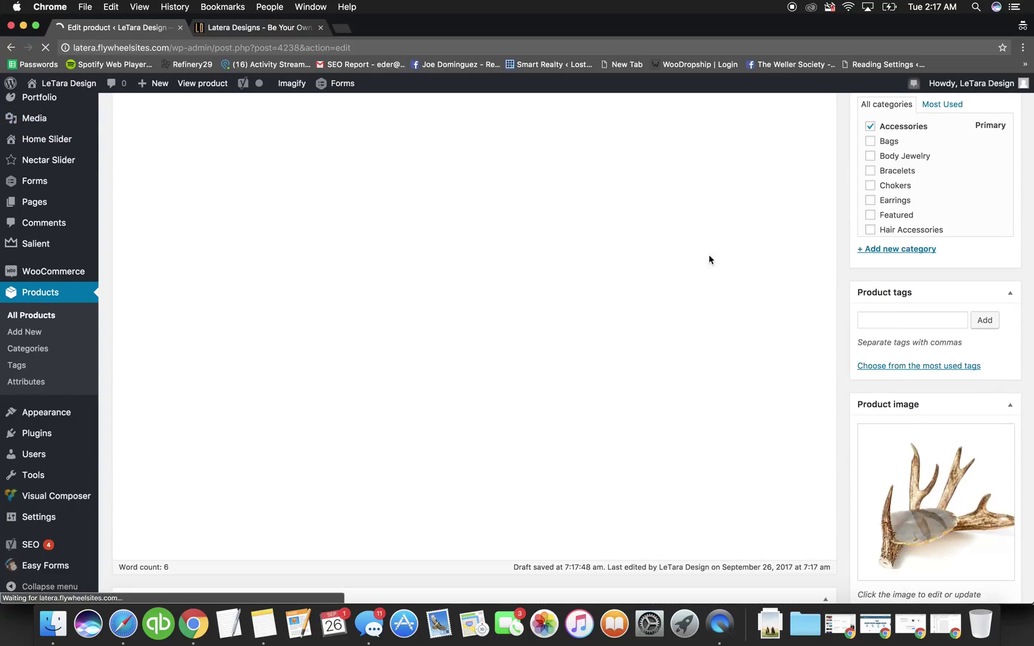
scroll(917, 394, down, 6)
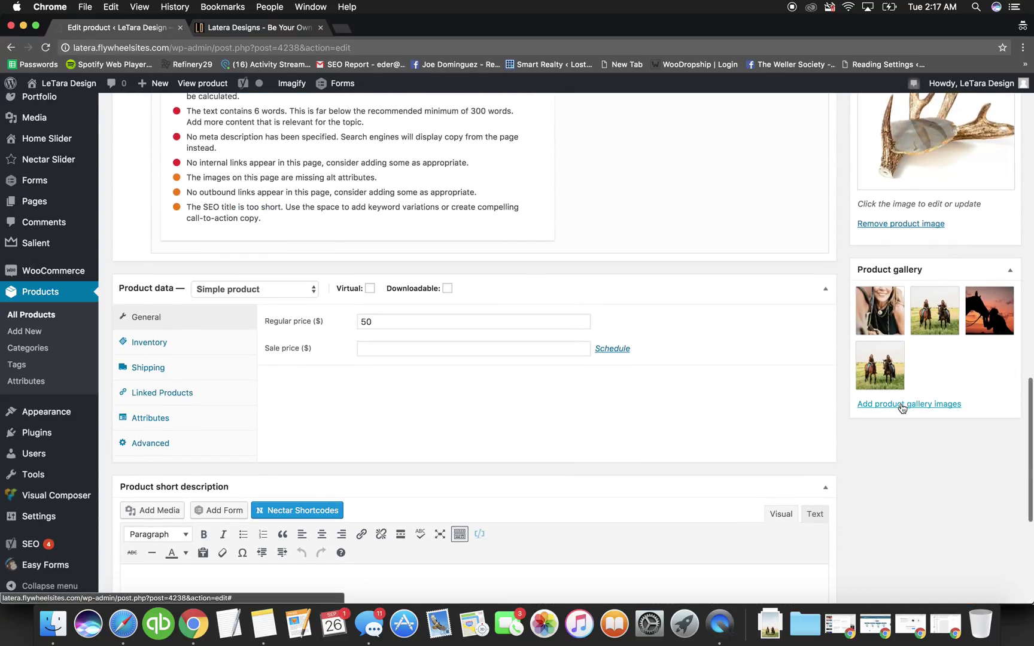
click(956, 289)
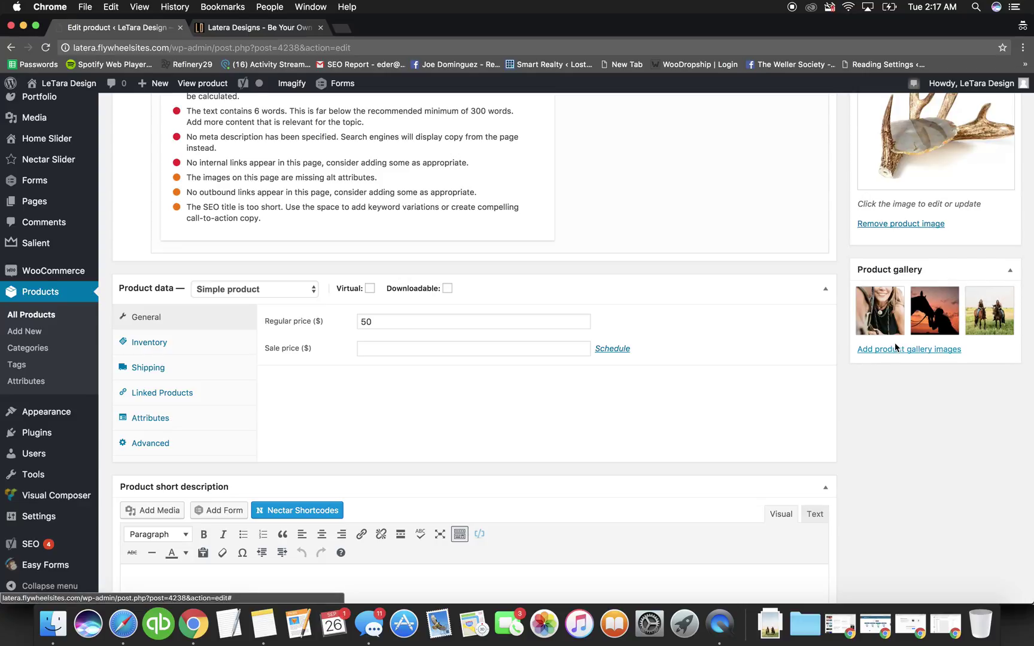
click(1011, 290)
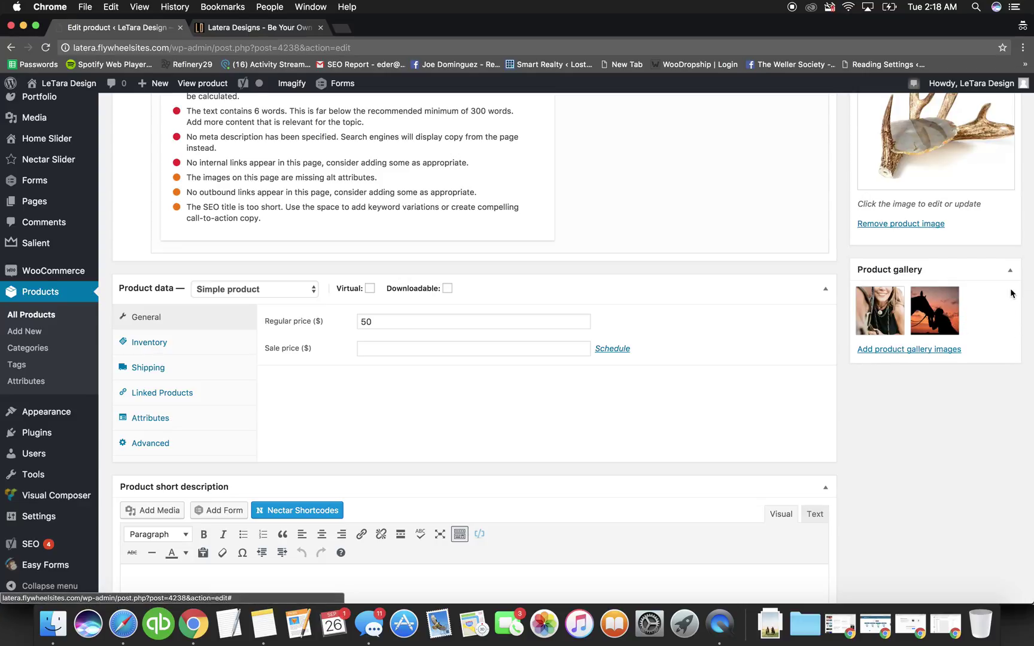
- From the product gallery's media library, select the photo of the smiling woman wearing necklaces and open it in the image editor
click(922, 348)
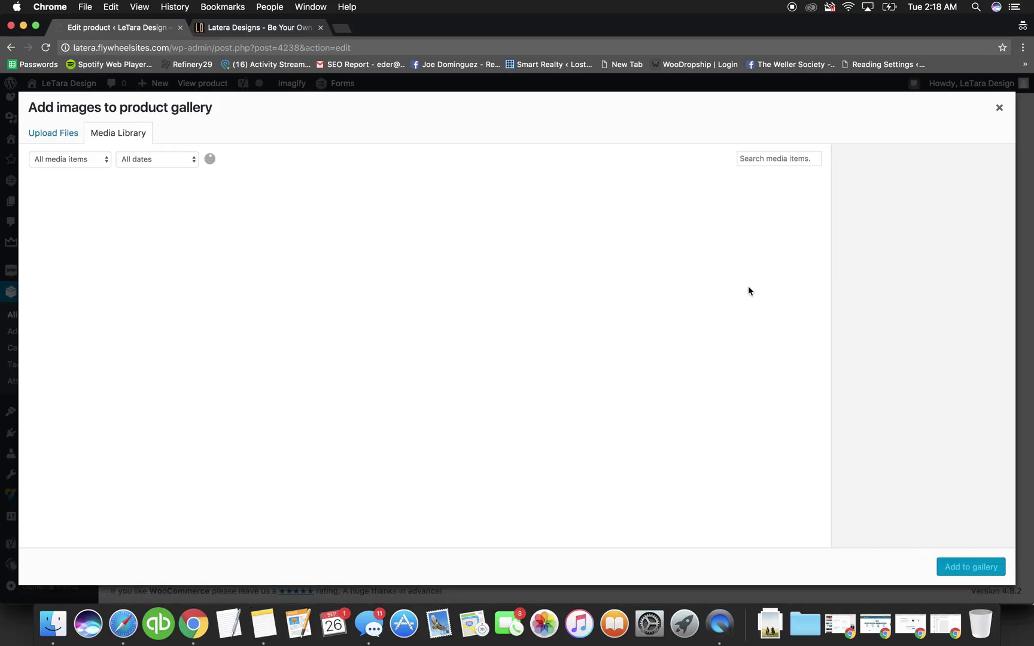
scroll(628, 328, down, 3)
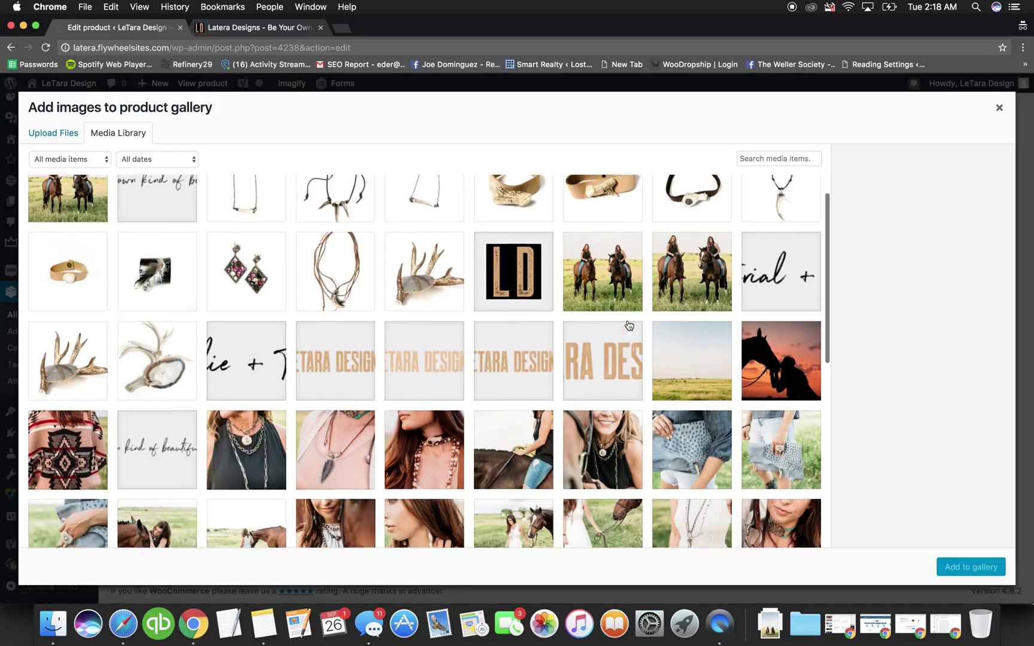
click(609, 367)
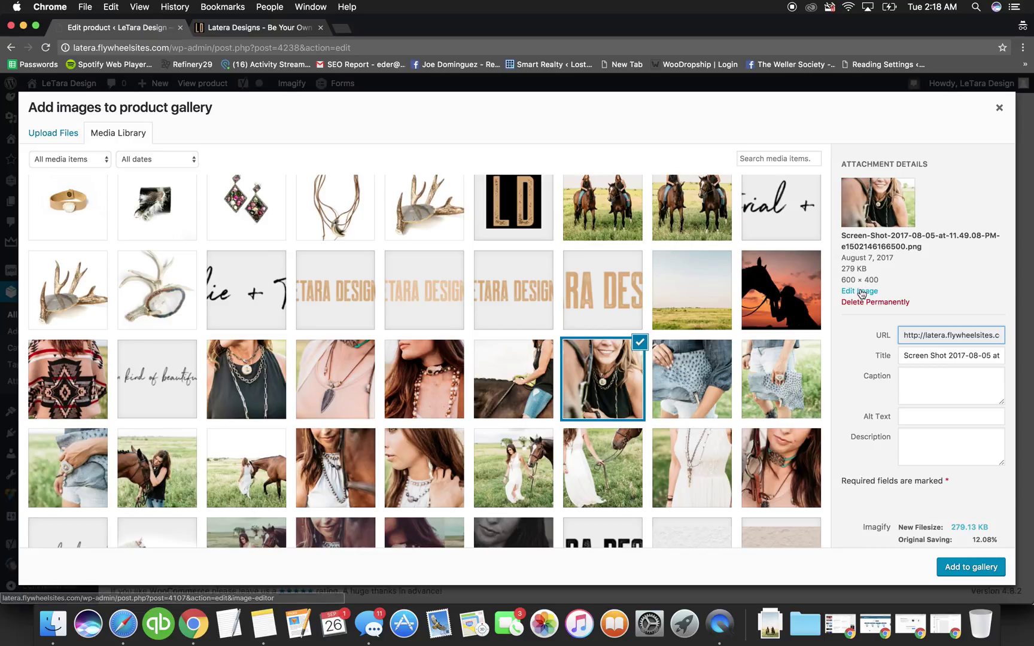
click(859, 291)
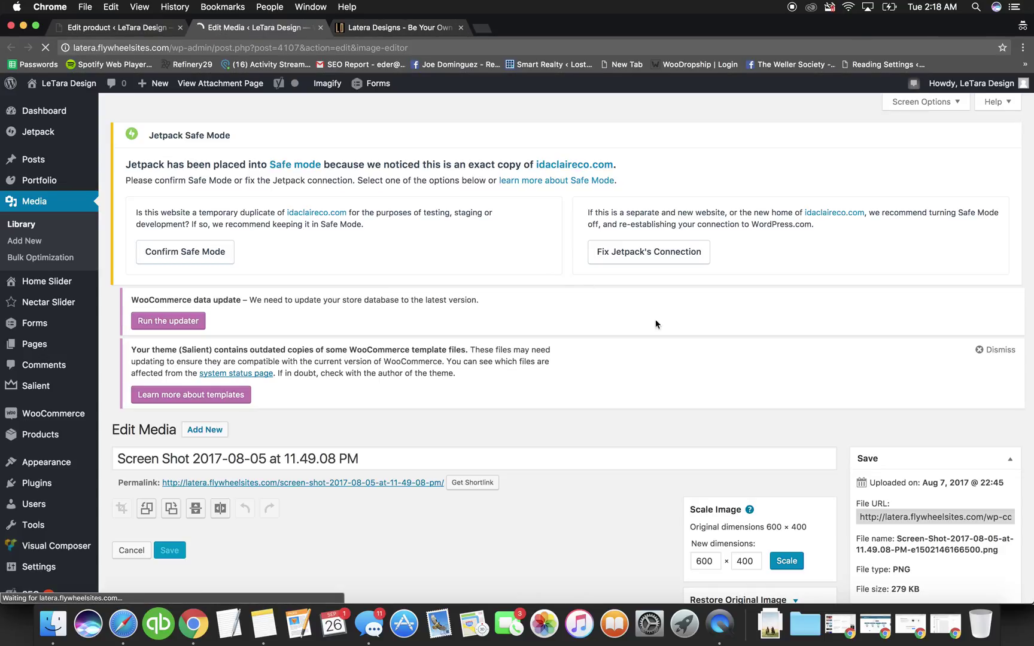
- Scale the Screen Shot 2017-08-05 at 11.49.08 PM image to 550 × 367
scroll(741, 373, down, 5)
double_click(709, 408)
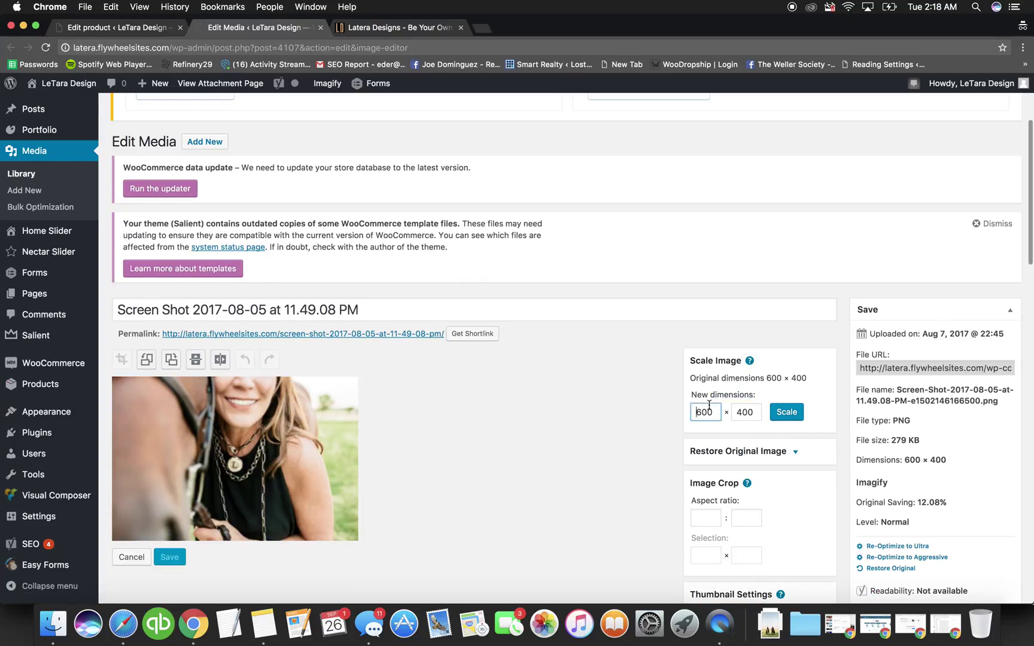
text(50)
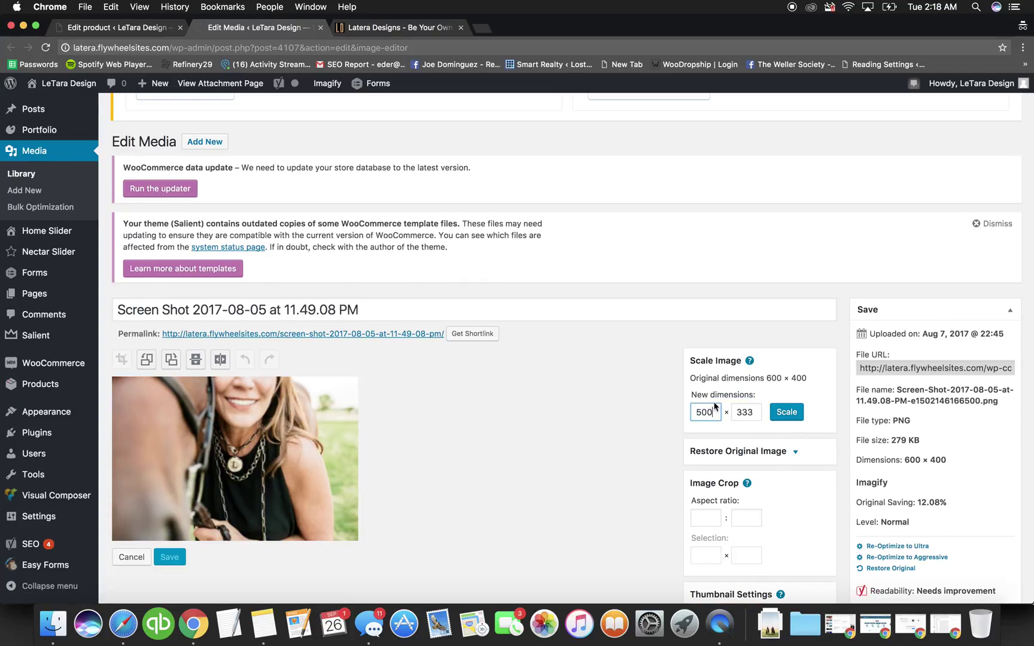
double_click(710, 412)
text(6)
click(786, 412)
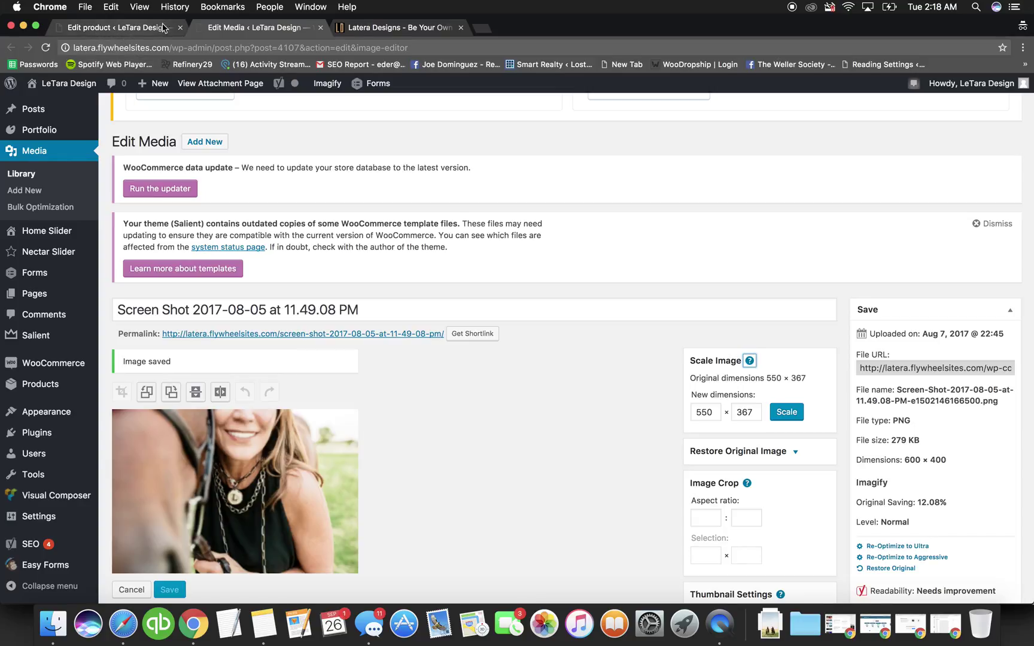
- Close the image editor, reselect the smiling woman photo in the product gallery's media library, and check its scaled version in the image editor
click(321, 29)
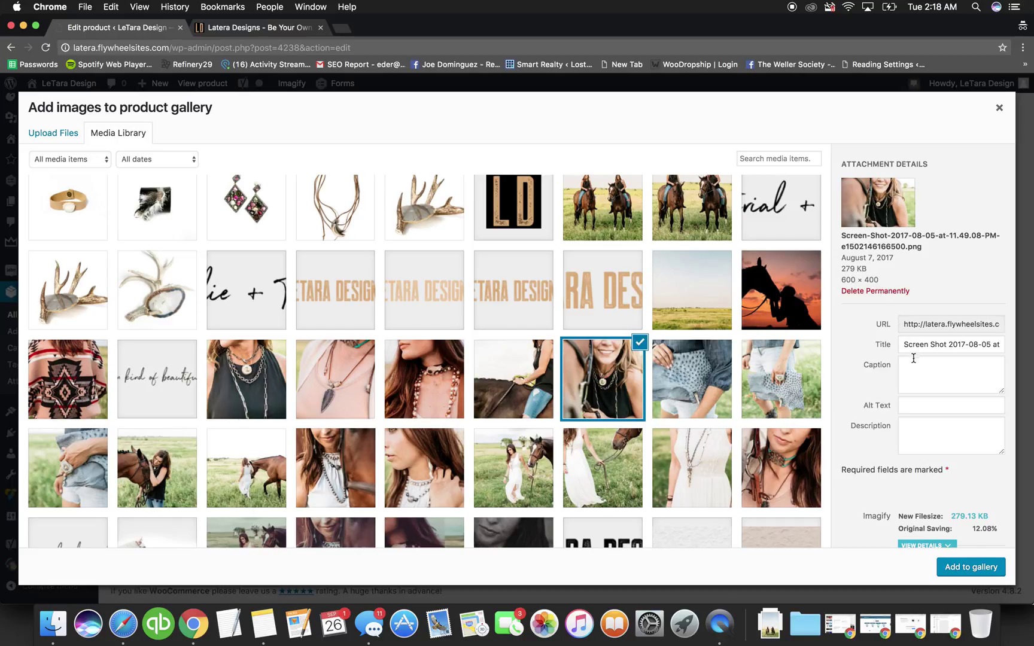
click(998, 107)
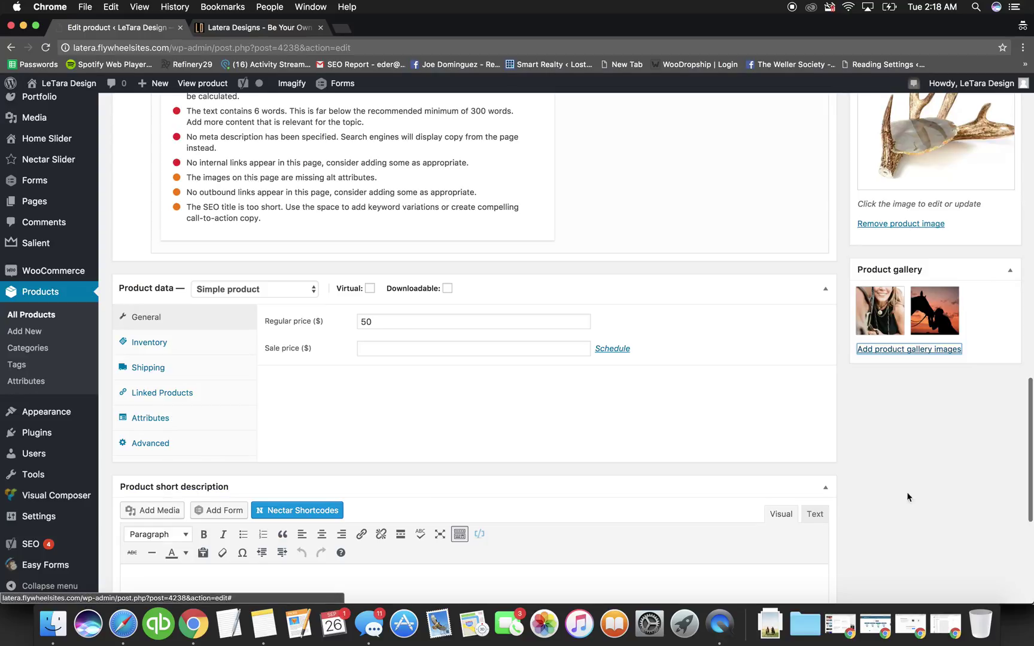
click(899, 353)
click(604, 374)
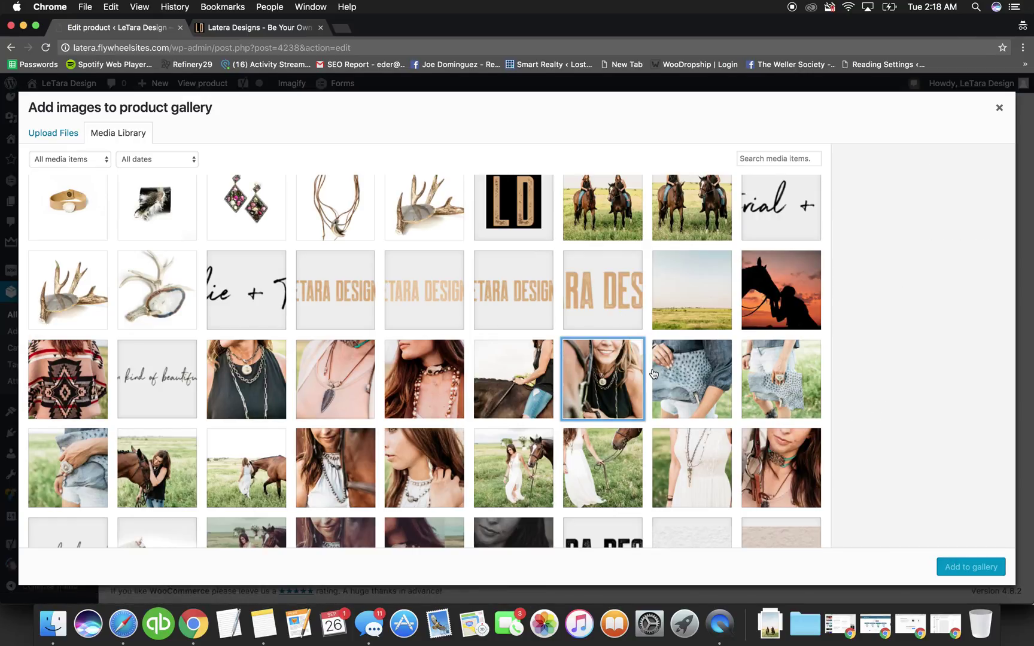
click(666, 392)
click(605, 380)
click(685, 368)
click(604, 369)
click(852, 292)
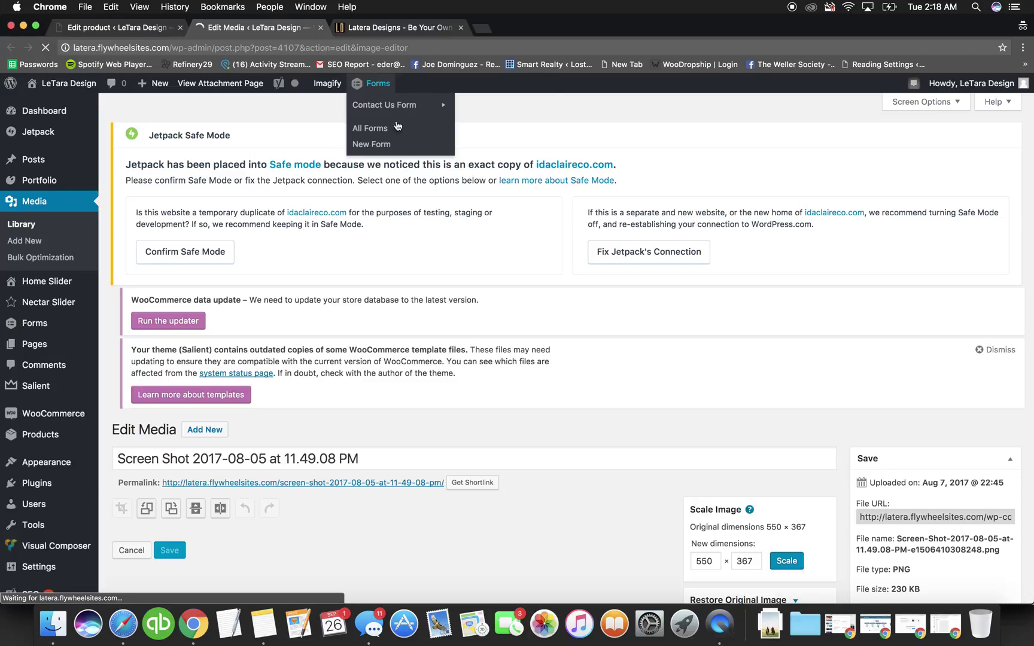
key(super+1)
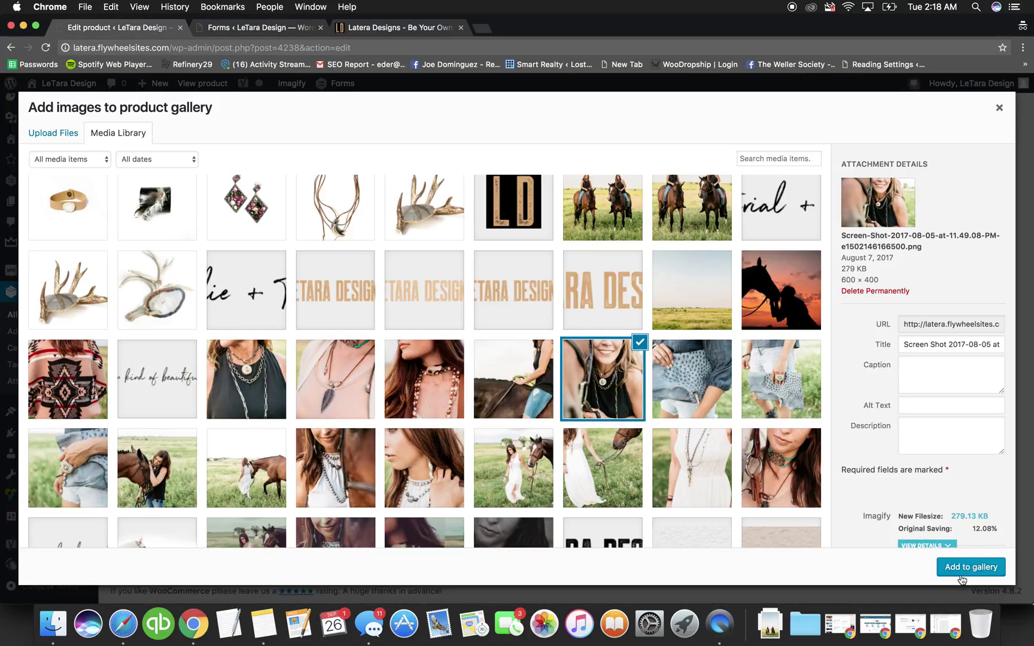
- Add the photo of the smiling woman to the product gallery and remove the duplicate
click(960, 578)
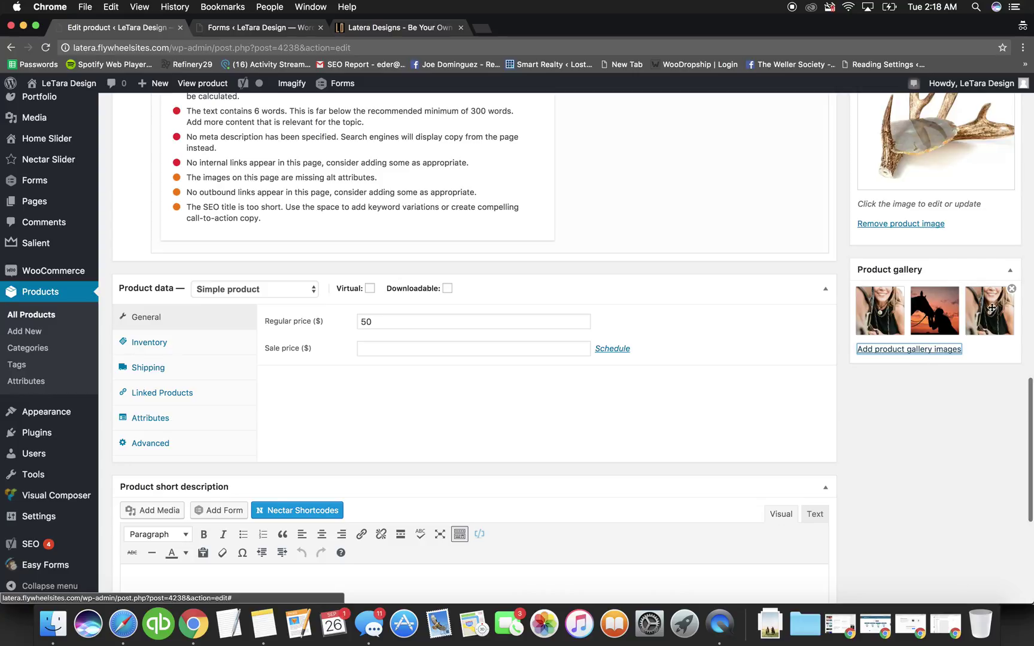
click(1010, 290)
- Update New Product and close the browser tab showing the Forms page
scroll(978, 316, up, 10)
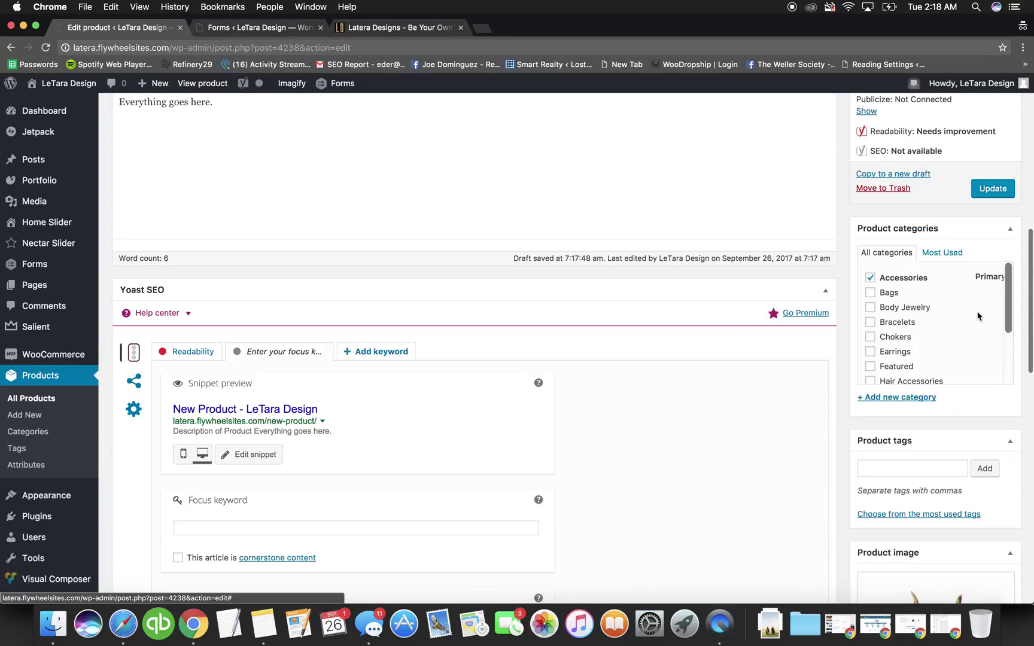
click(992, 193)
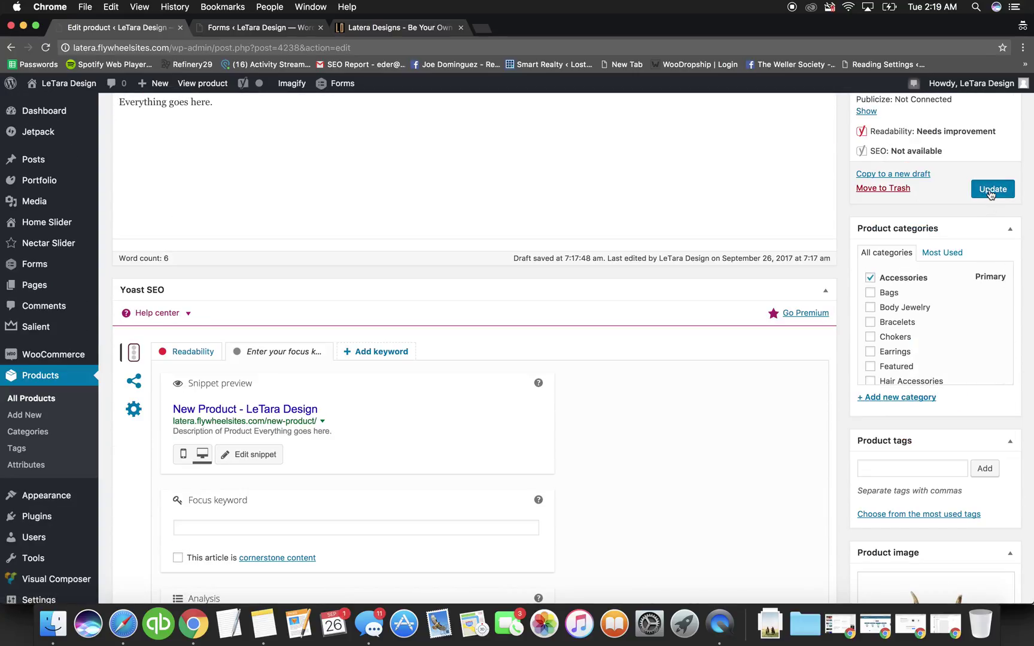
click(289, 29)
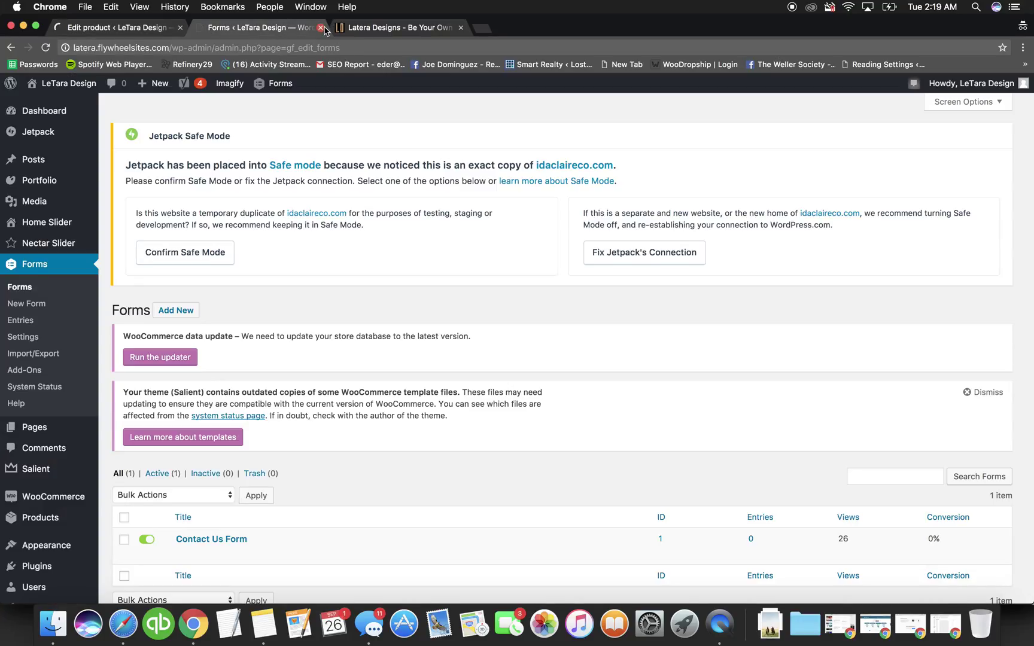
click(321, 27)
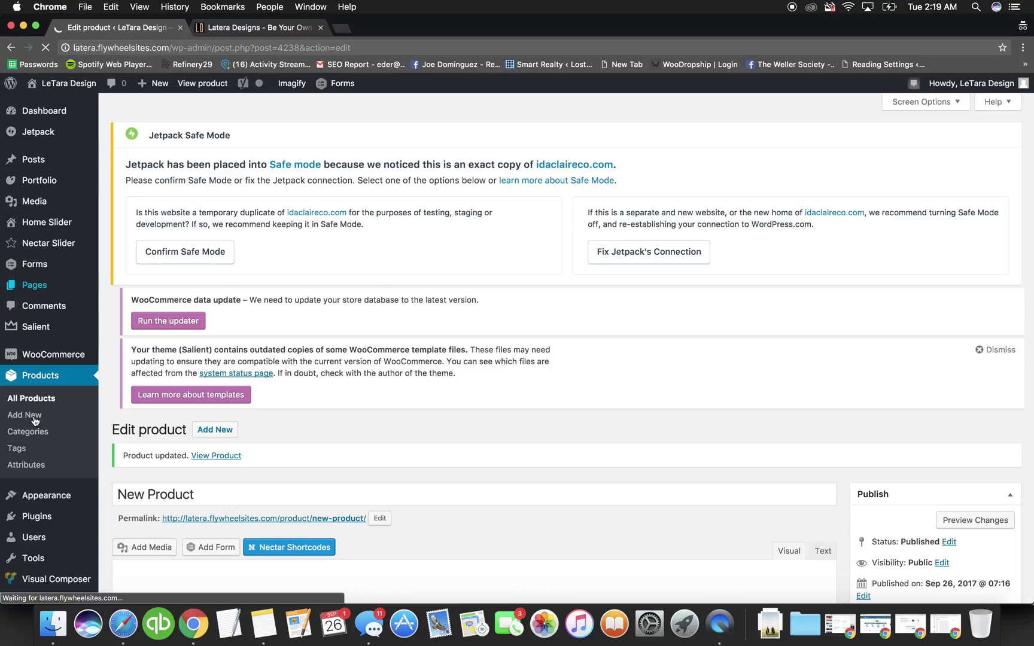
- Disable product-level stock management in New Product's inventory data
scroll(197, 368, down, 2)
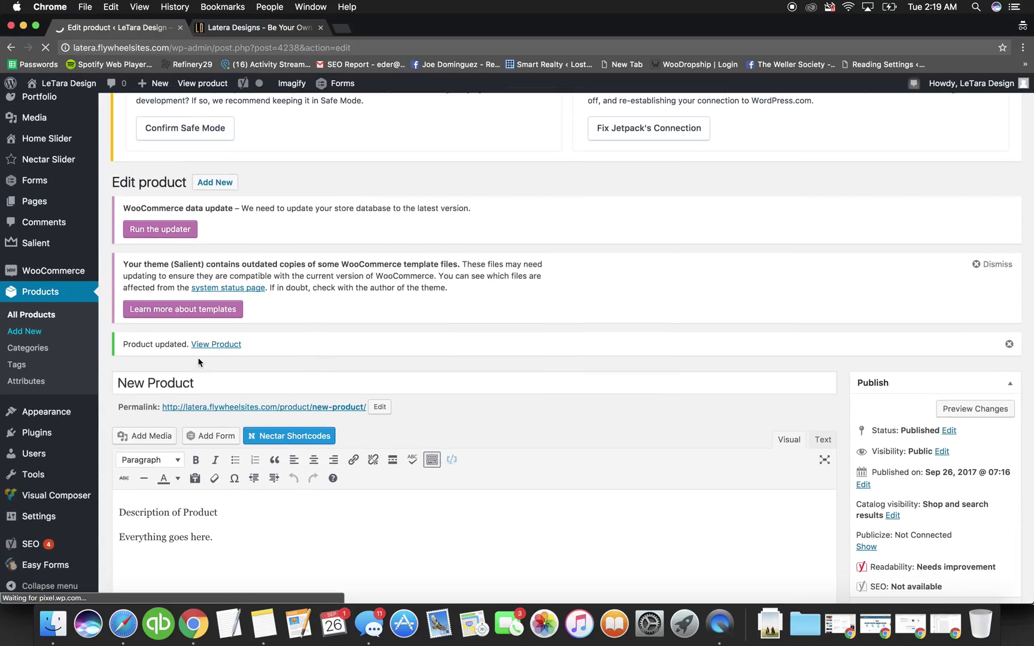
scroll(359, 311, down, 5)
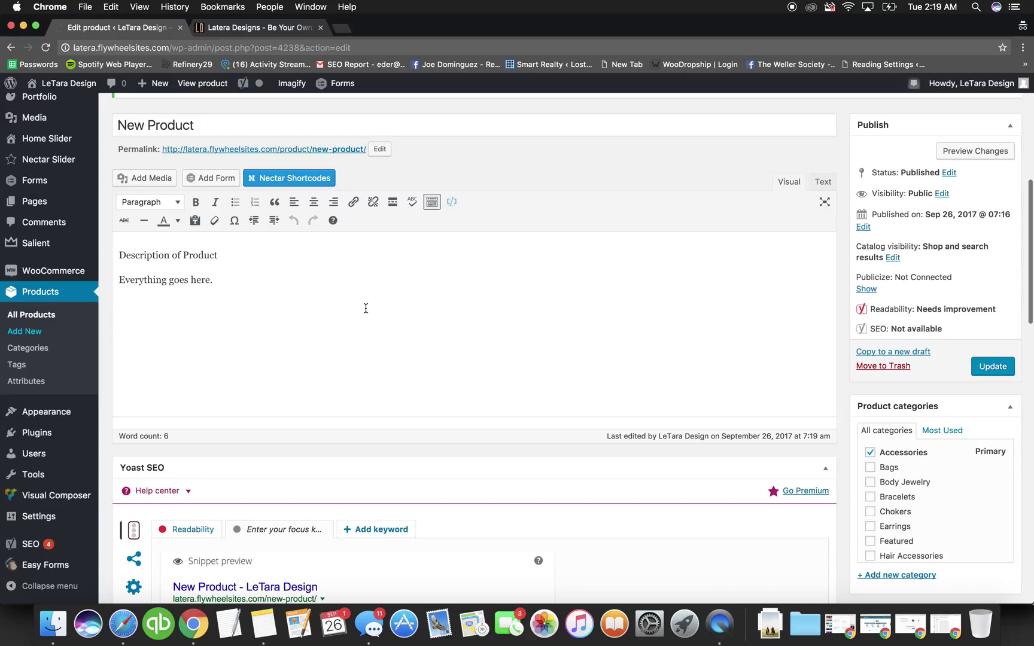
scroll(844, 351, down, 4)
scroll(832, 442, down, 5)
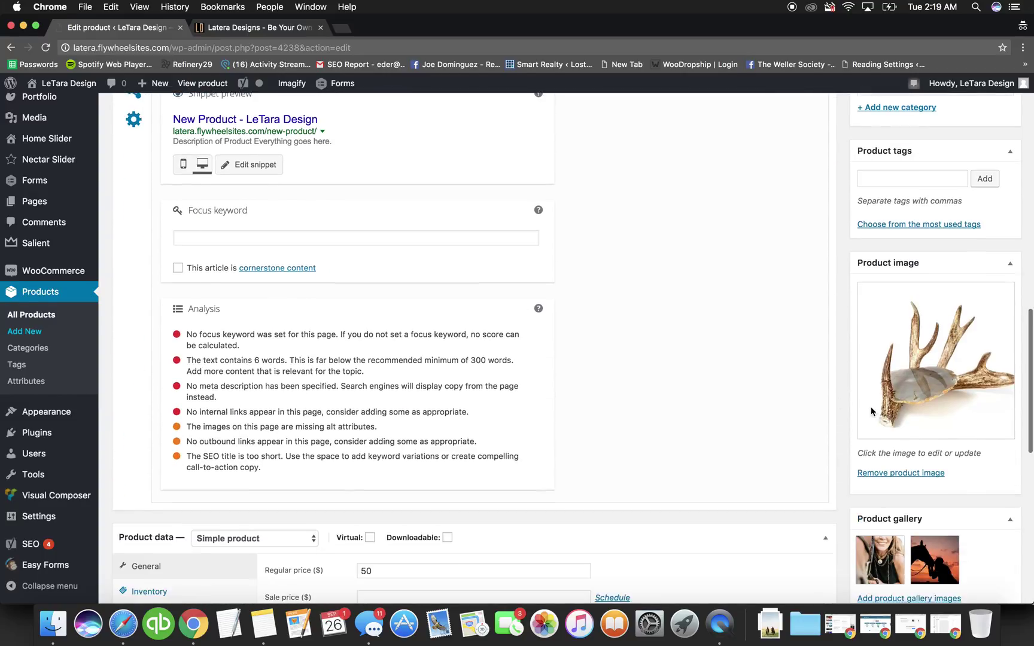
scroll(898, 335, down, 4)
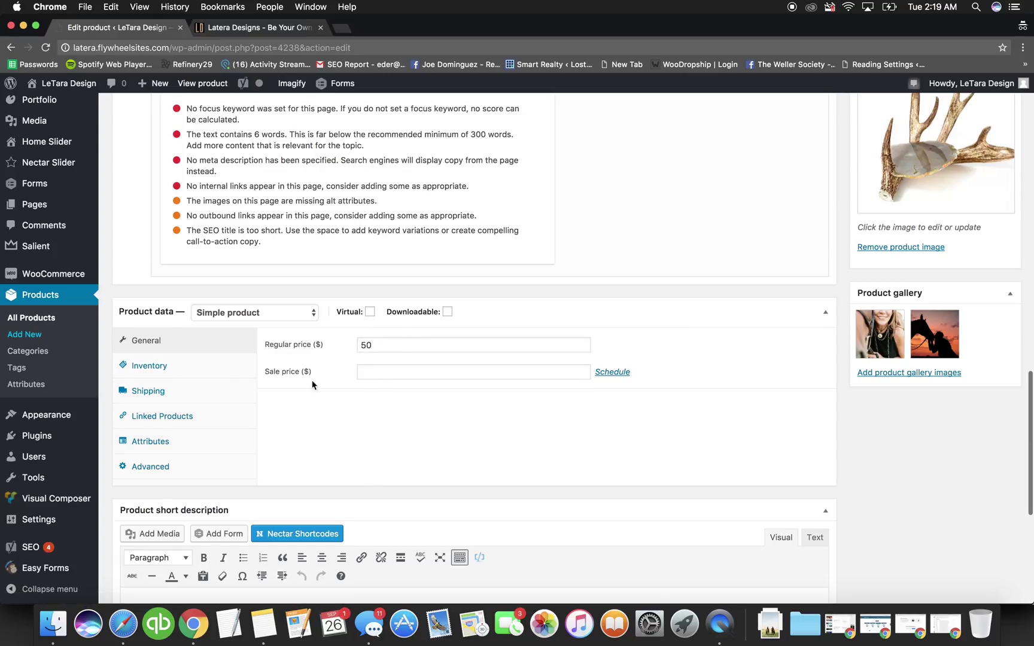
click(149, 366)
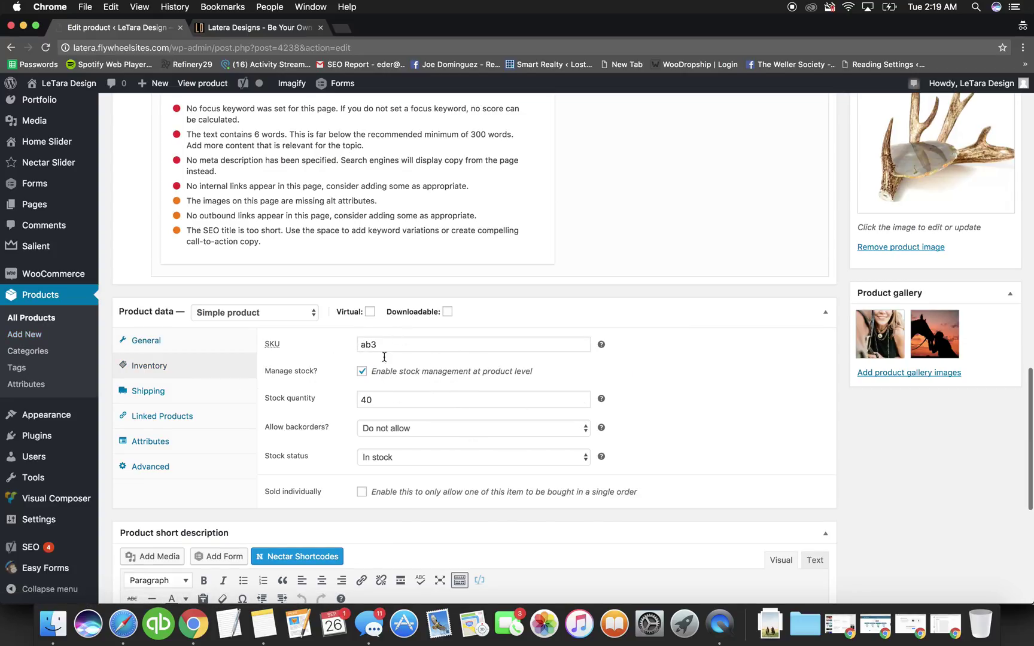
click(362, 372)
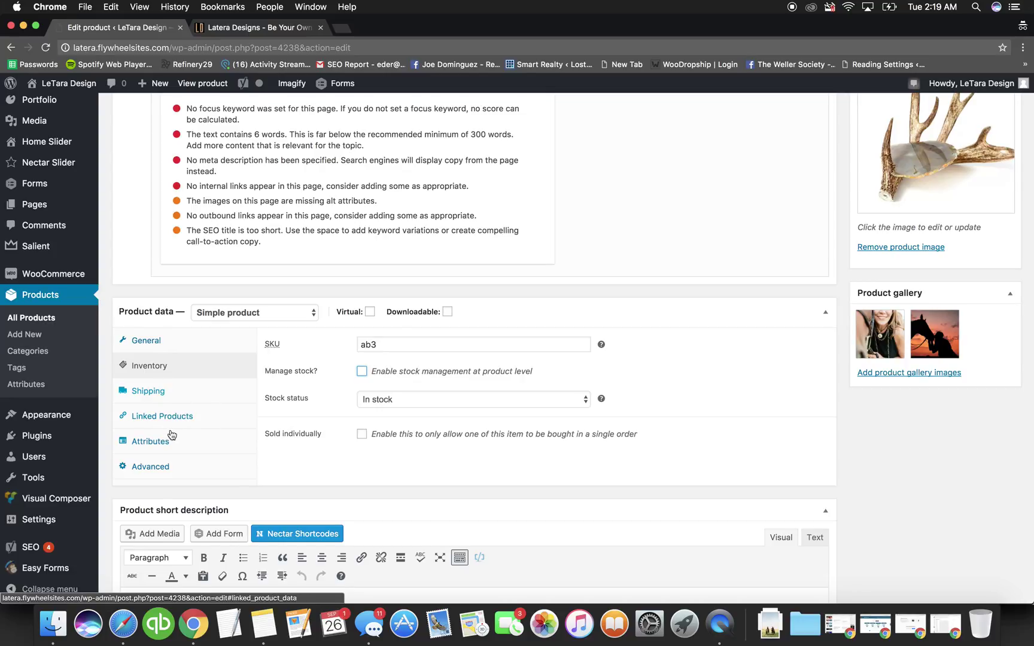
- View the shipping and linked products settings in New Product's product data
click(162, 401)
click(162, 402)
click(189, 418)
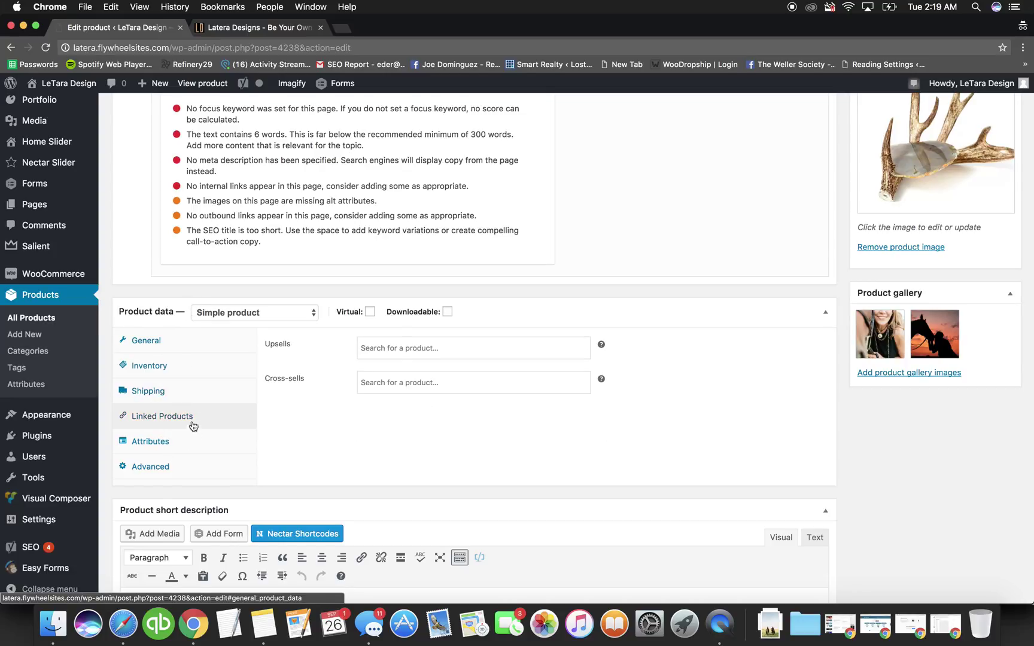
- Choose Draft as New Product's publishing status without applying it
scroll(752, 237, up, 20)
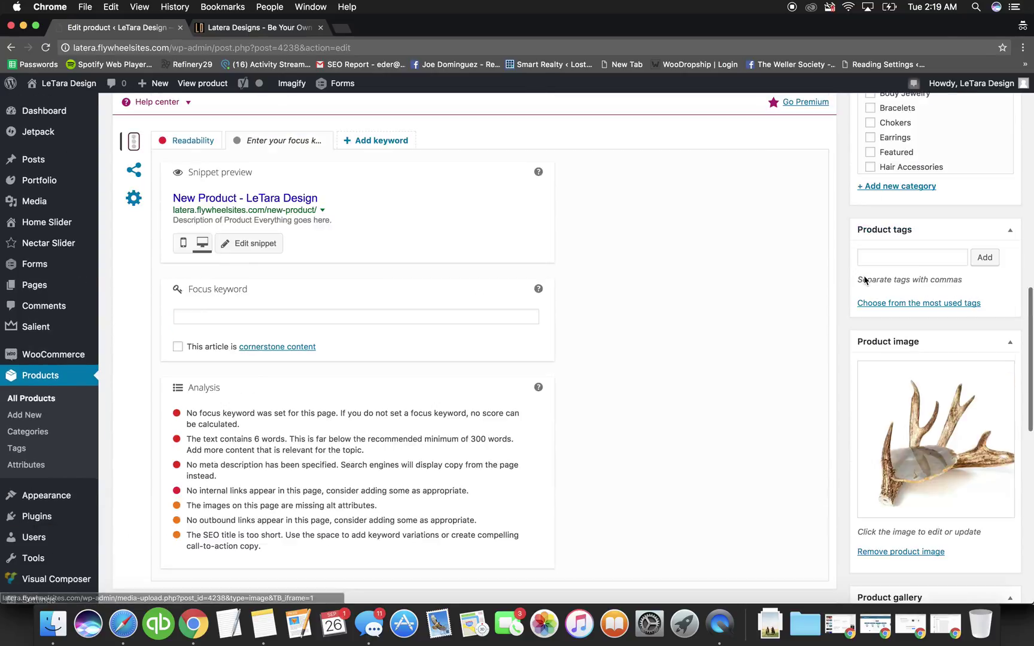
scroll(852, 375, down, 3)
scroll(852, 375, down, 2)
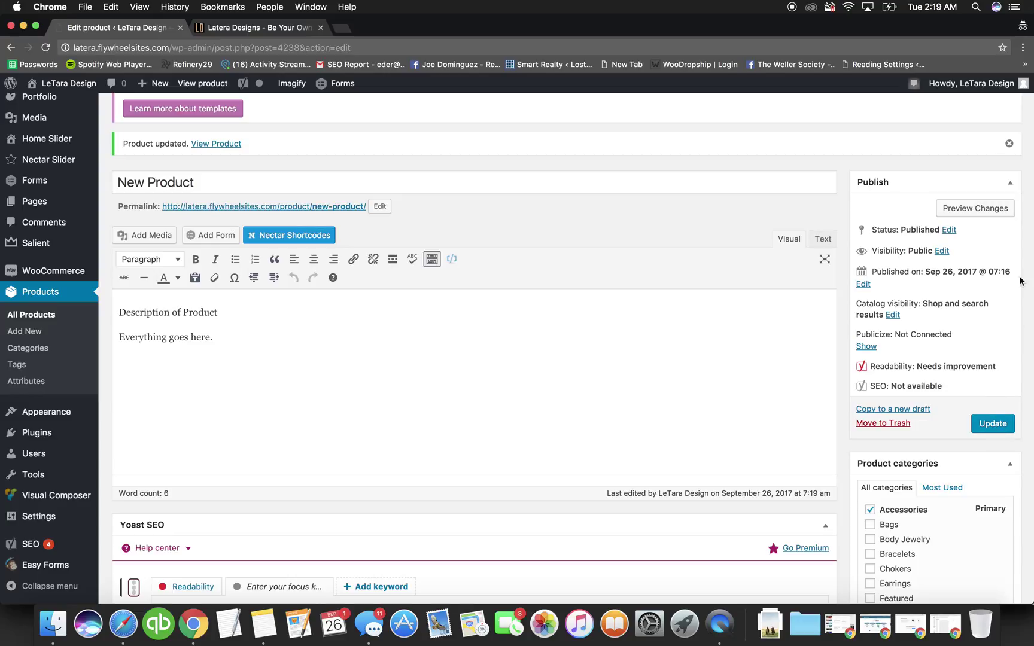
click(949, 230)
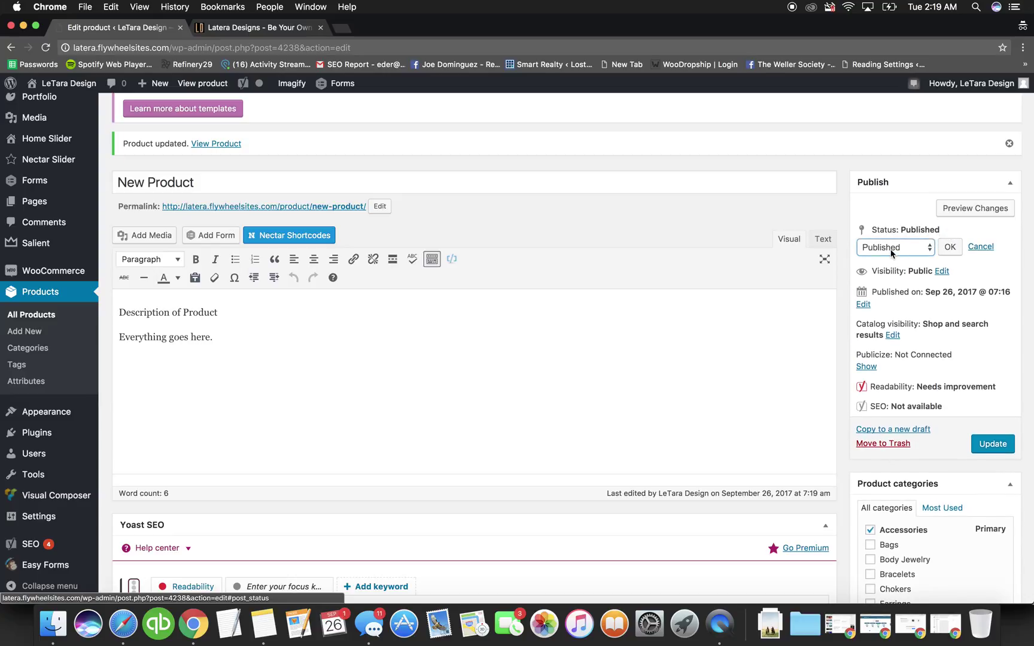
click(894, 247)
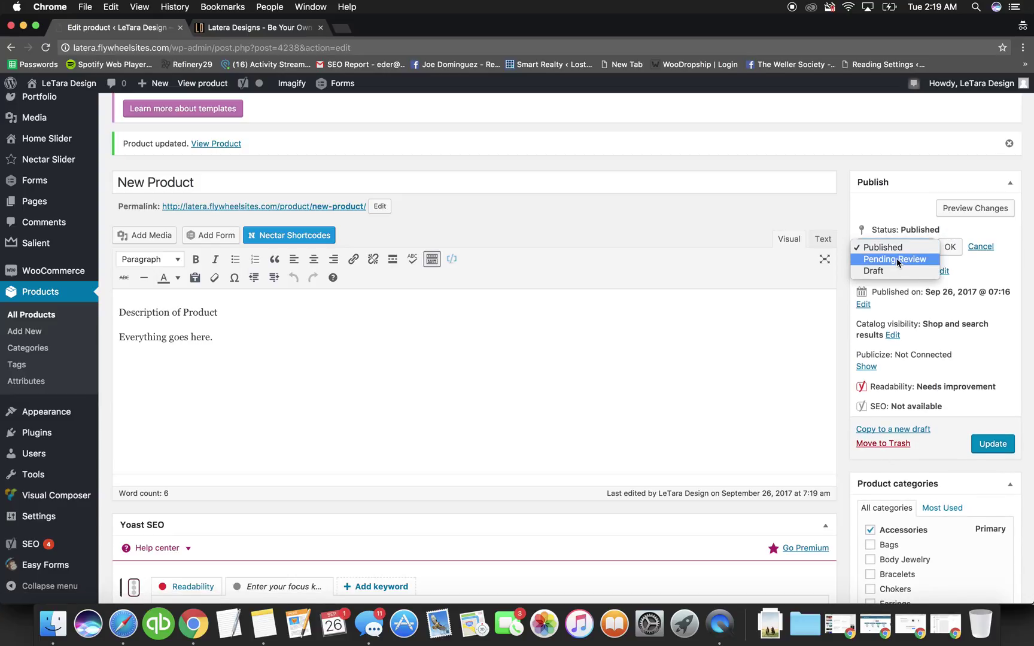
click(924, 271)
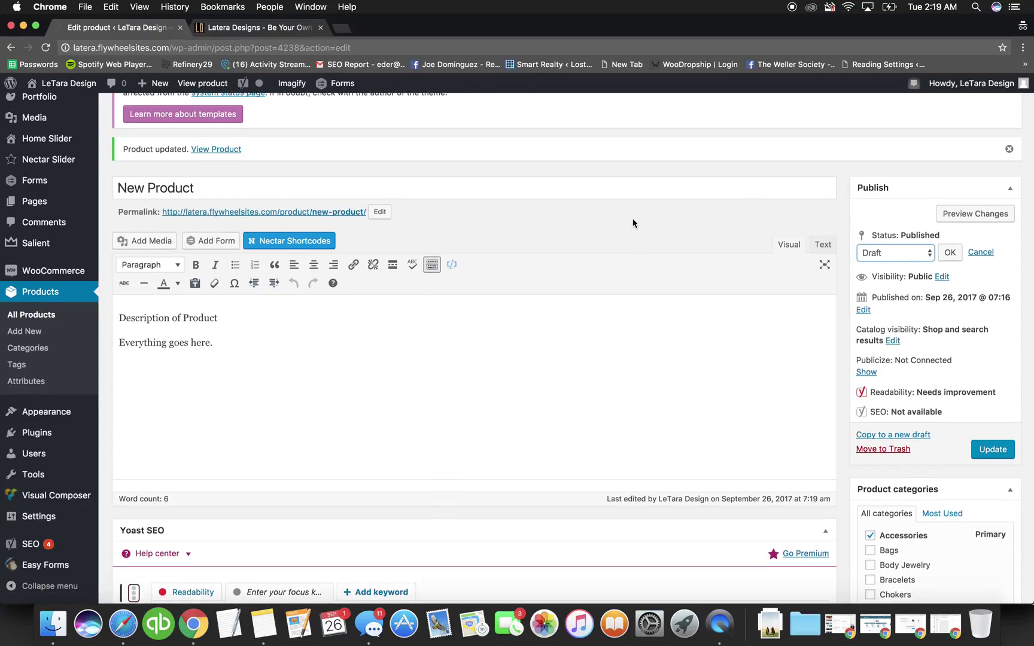
scroll(634, 225, up, 6)
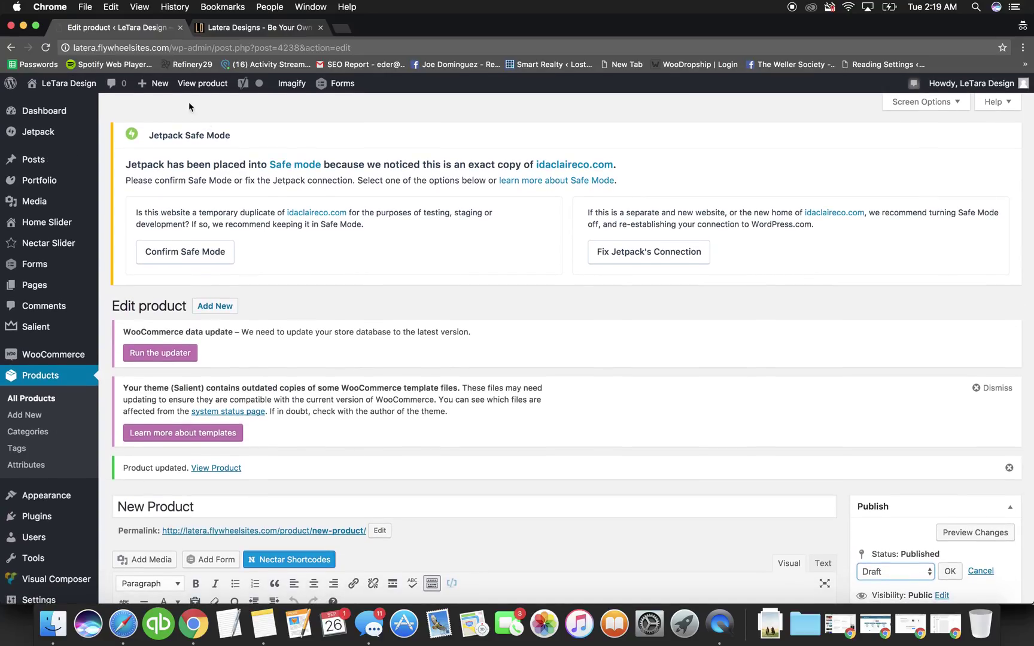